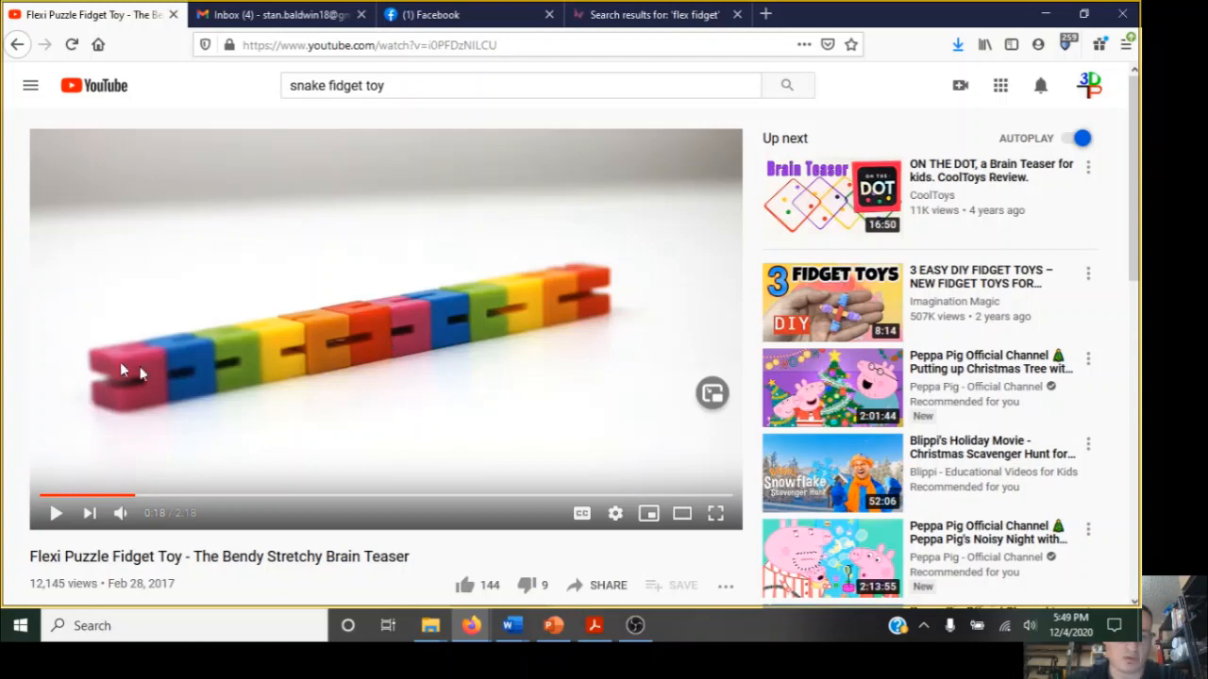
# Look through the Autism Community Store's flex fidget results and open the What' Zit Fidget product page.
pyautogui.click(634, 17)
pyautogui.scroll(-3, 676, 483)
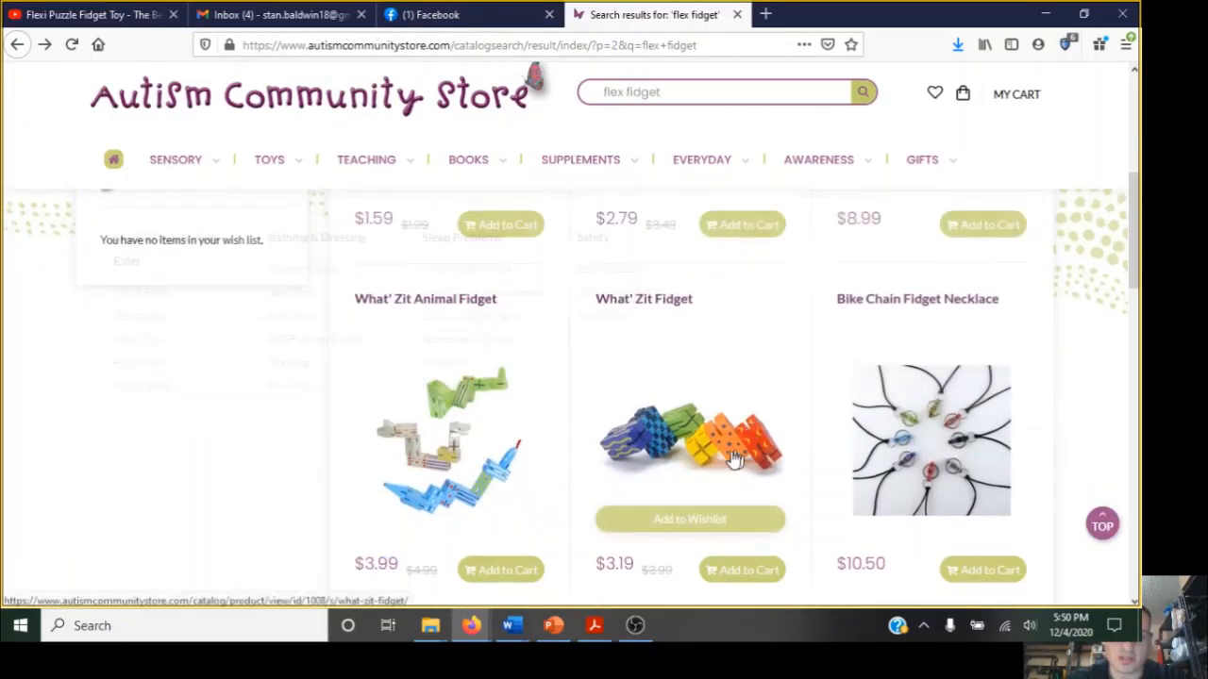
pyautogui.scroll(-5, 679, 372)
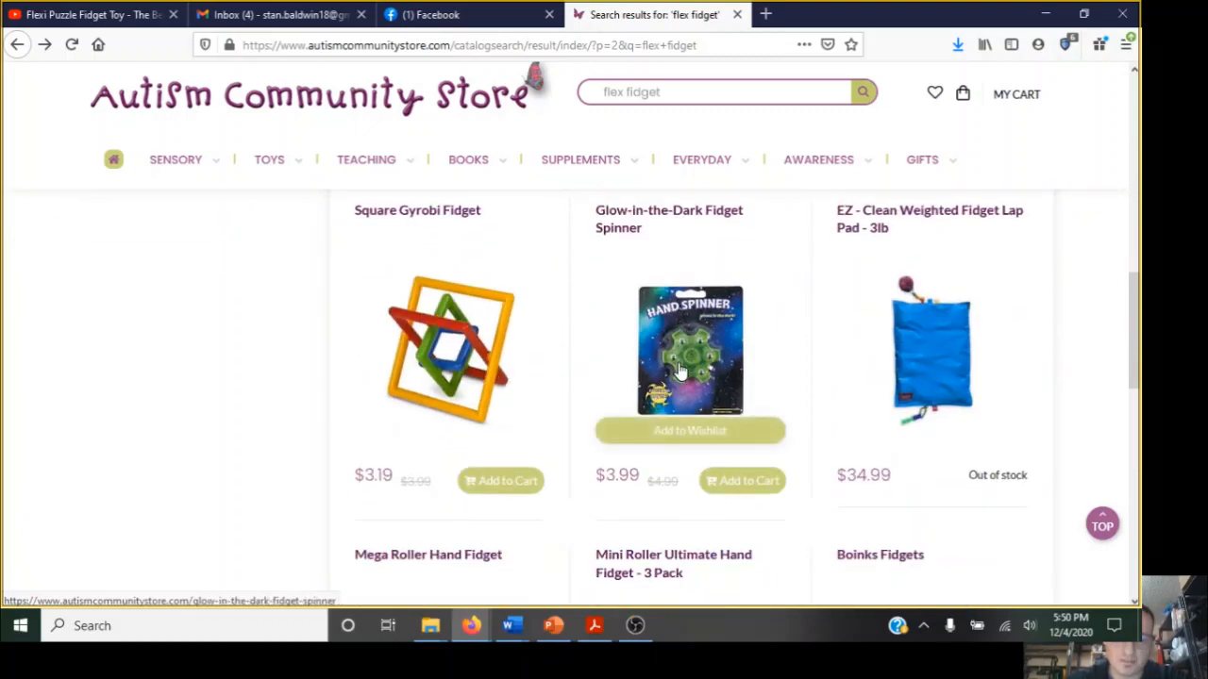
pyautogui.scroll(3, 677, 370)
pyautogui.scroll(1, 727, 350)
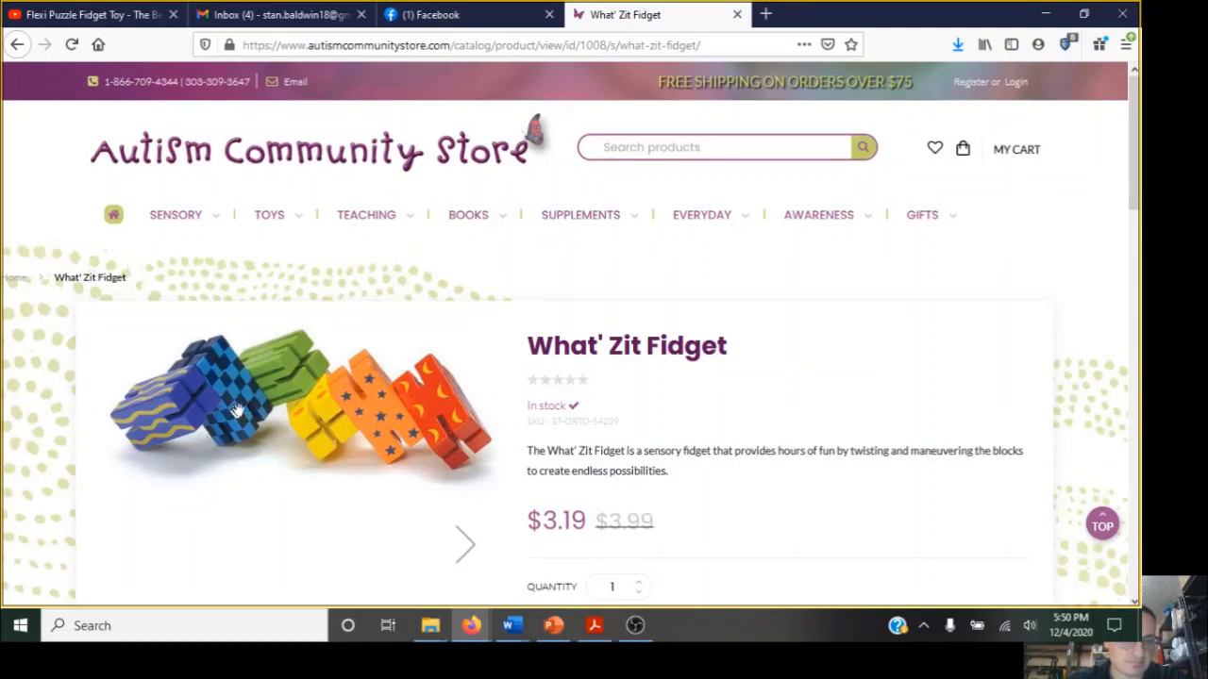
# Examine the What' Zit Fidget product page and its second photo, which shows the blocks folded together.
pyautogui.scroll(-5, 236, 410)
pyautogui.click(237, 356)
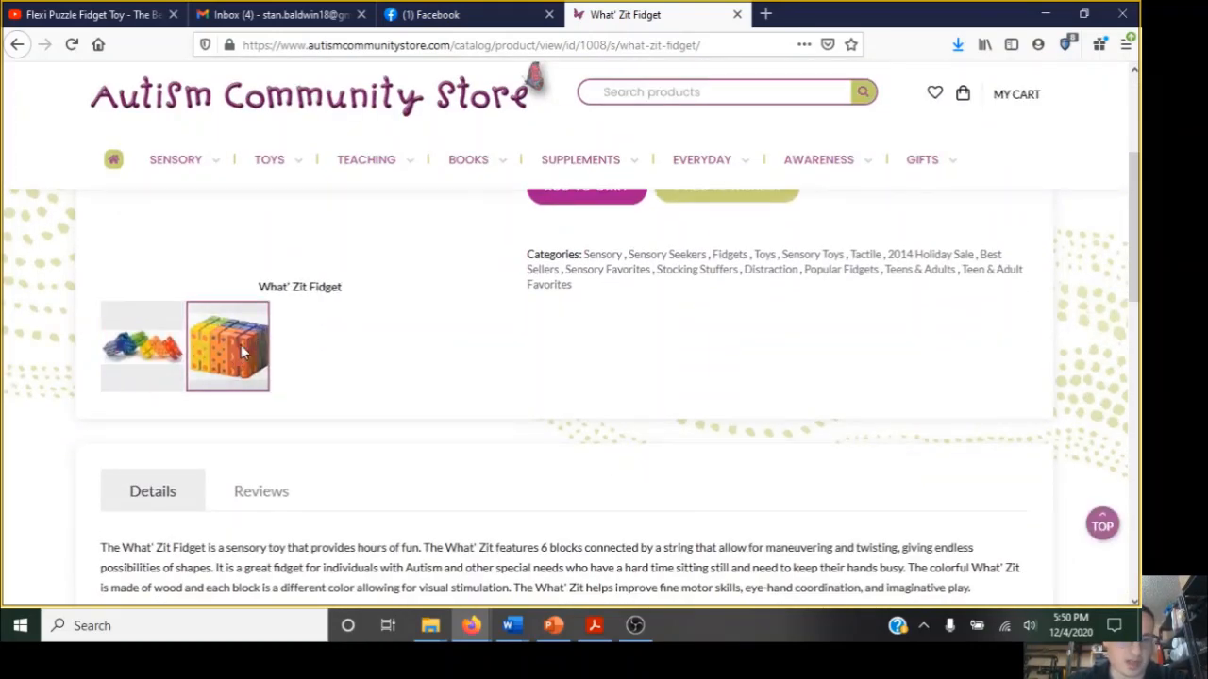
pyautogui.scroll(-5, 240, 351)
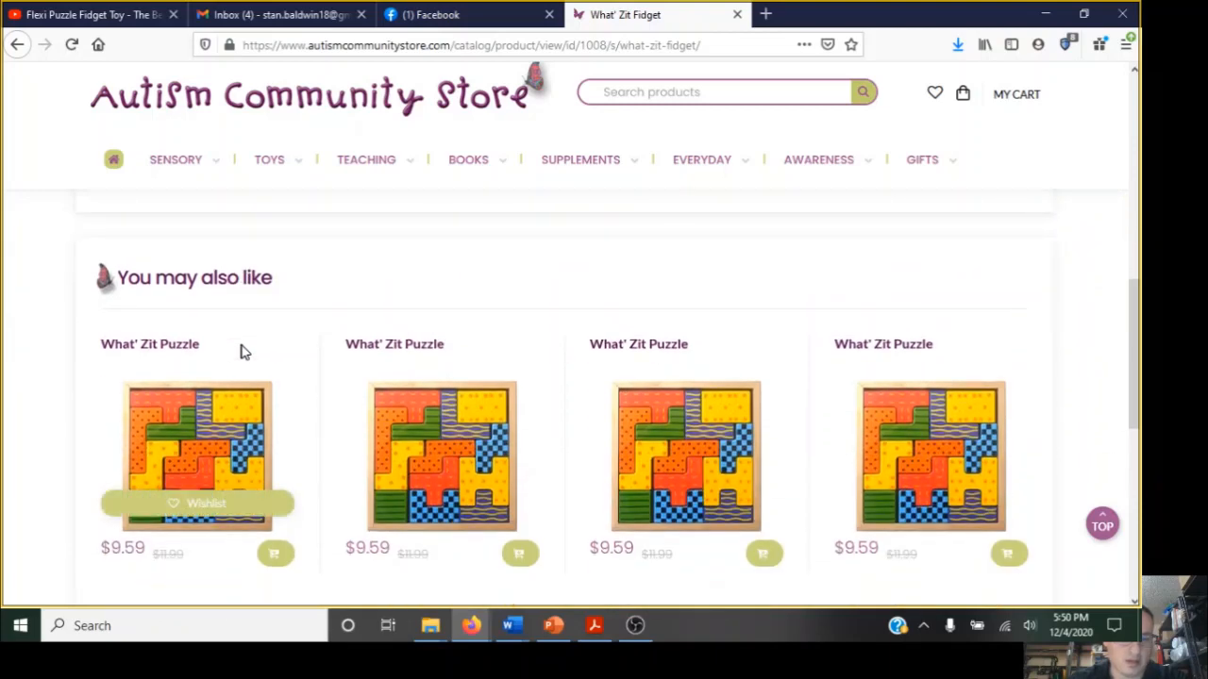
pyautogui.scroll(-1, 266, 326)
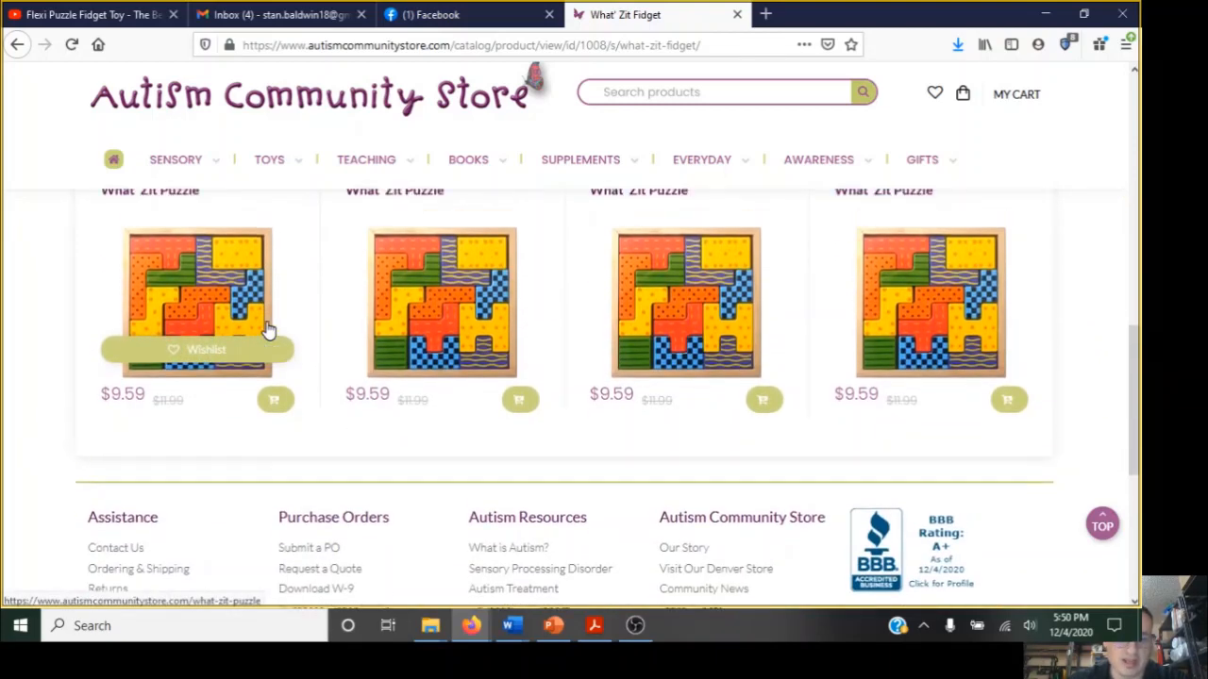
pyautogui.scroll(7, 267, 326)
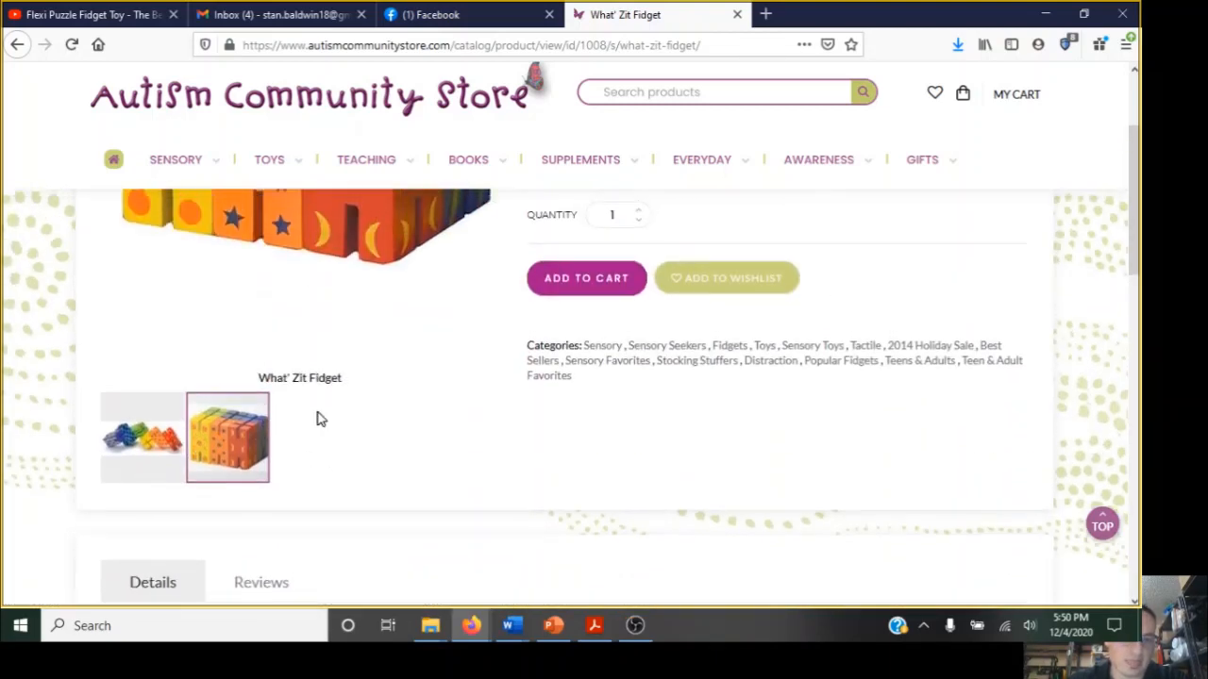
pyautogui.scroll(4, 321, 418)
pyautogui.scroll(-3, 330, 387)
pyautogui.scroll(4, 333, 380)
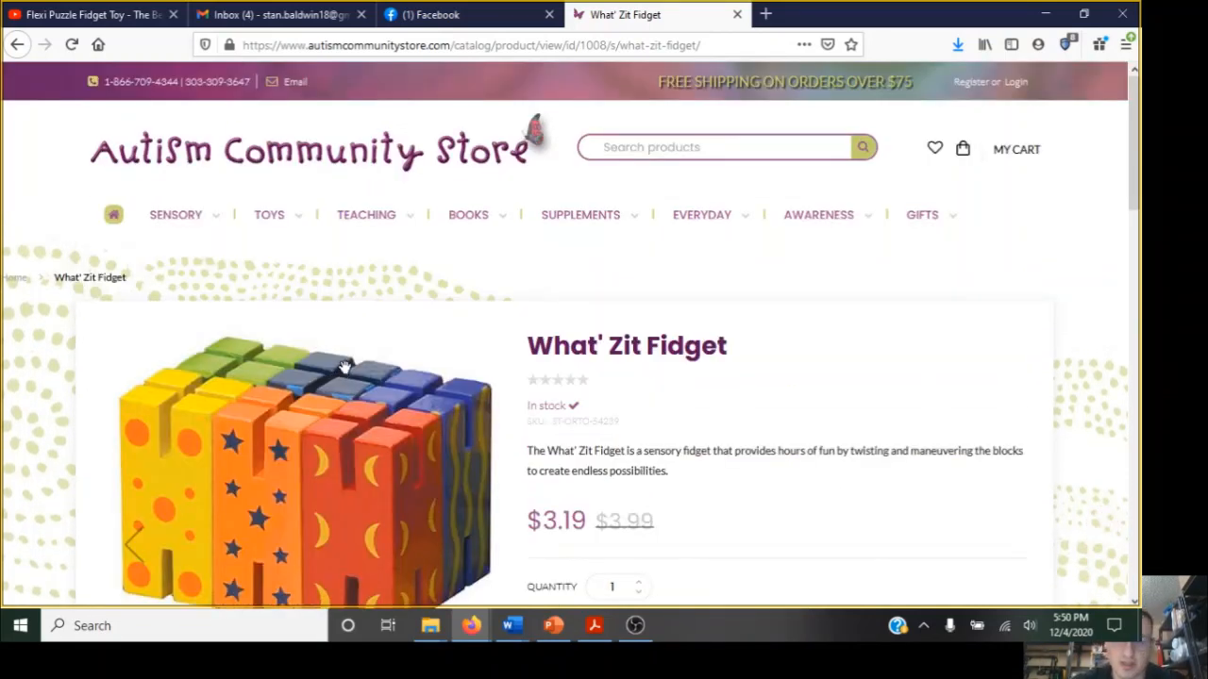
pyautogui.scroll(-4, 344, 366)
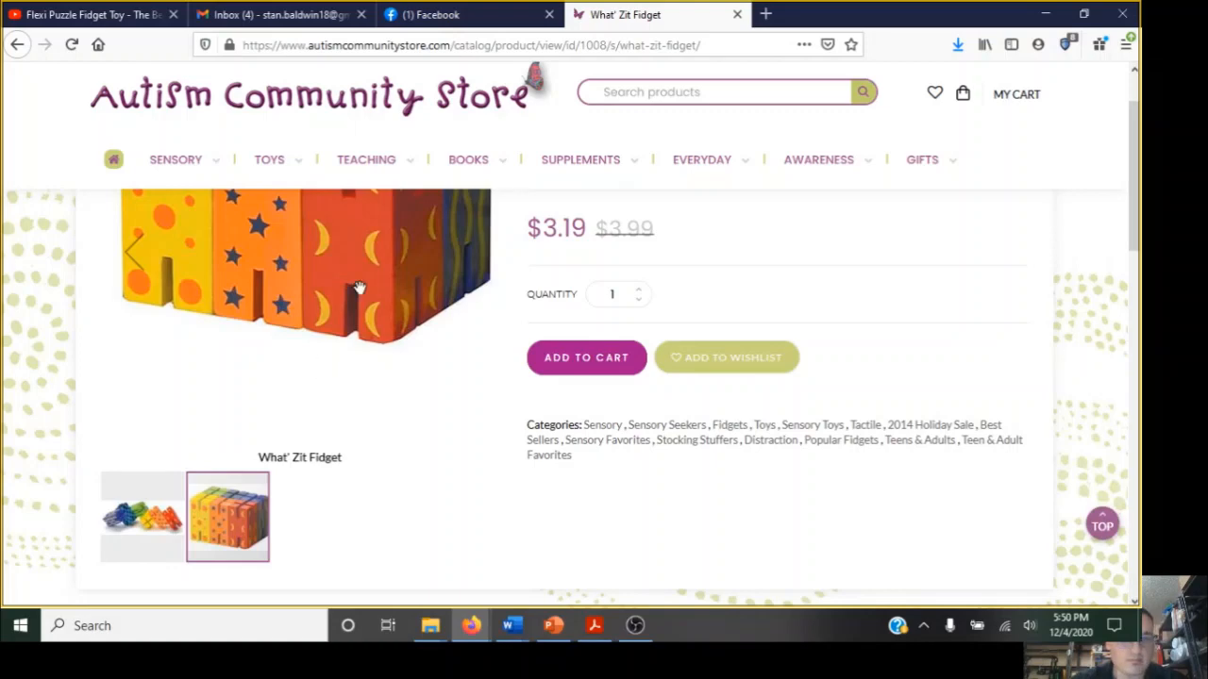
pyautogui.scroll(4, 359, 288)
# Return to the flex fidget search results and compare the What' Zit Animal Fidget with the What' Zit Fidget.
pyautogui.click(18, 45)
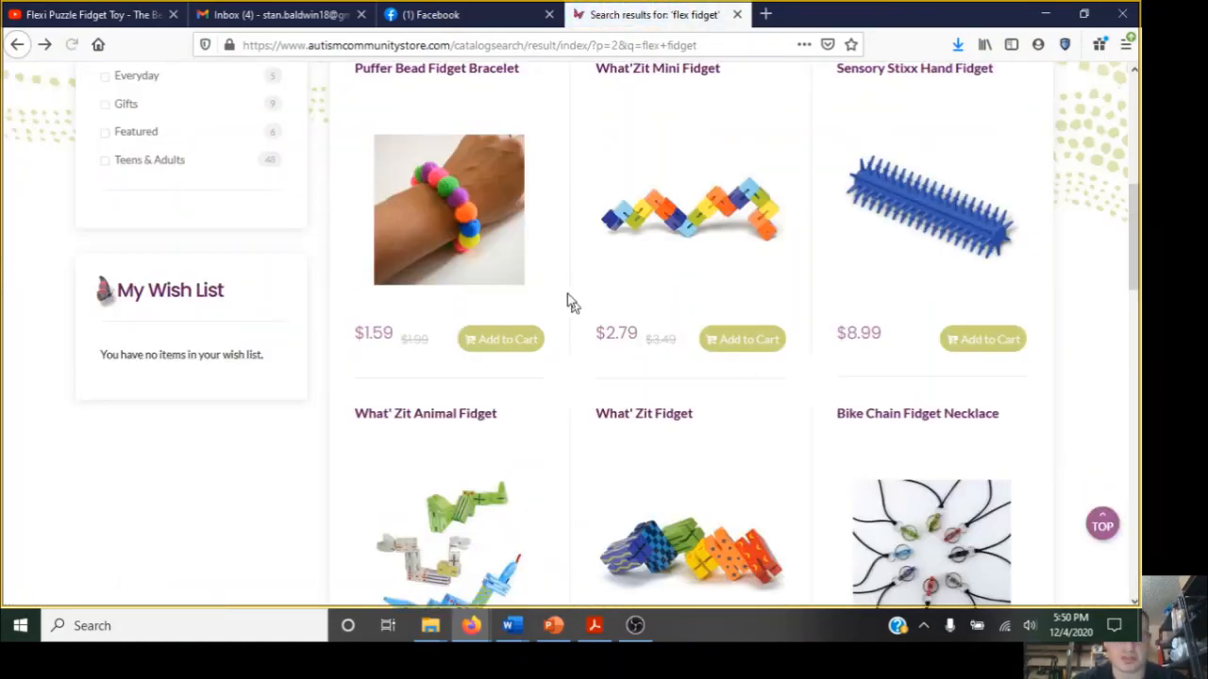
pyautogui.scroll(5, 516, 357)
pyautogui.scroll(-7, 802, 486)
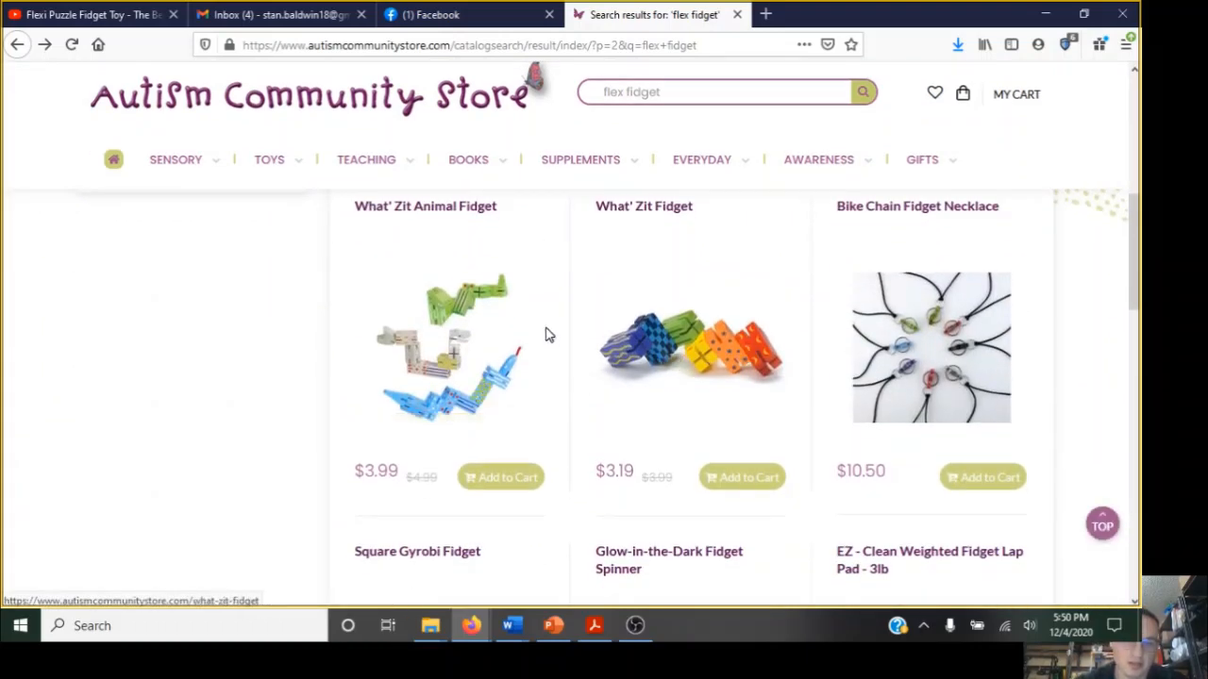
pyautogui.moveTo(382, 321)
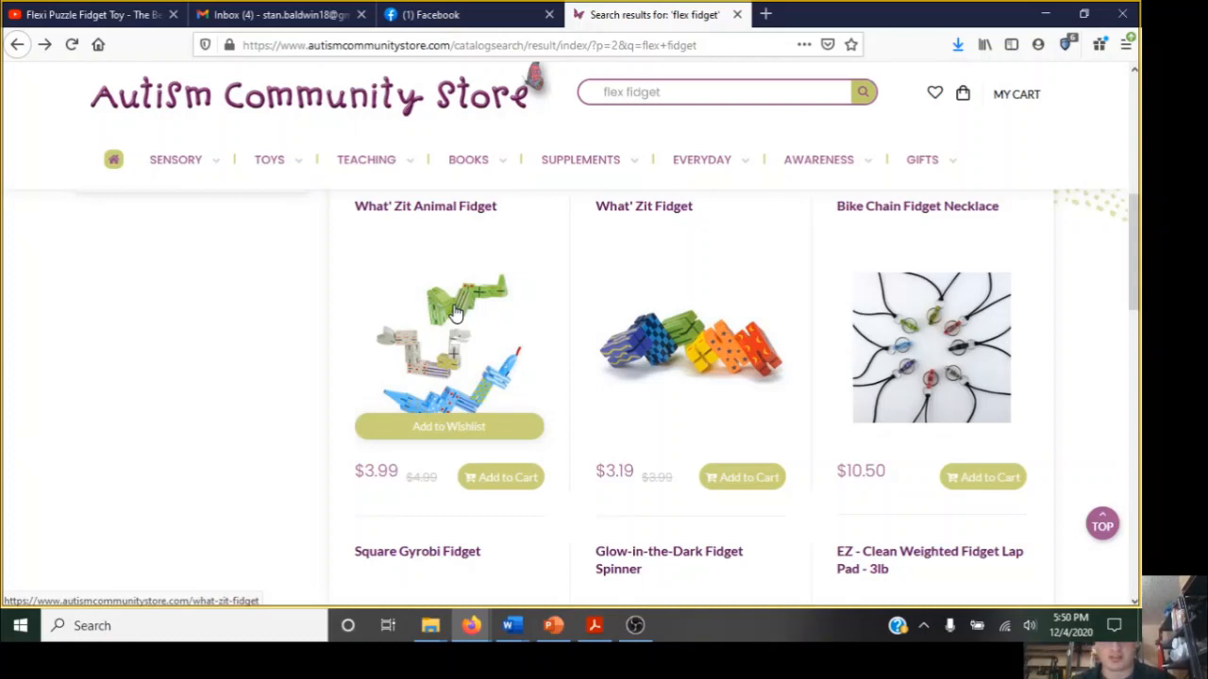
pyautogui.moveTo(689, 321)
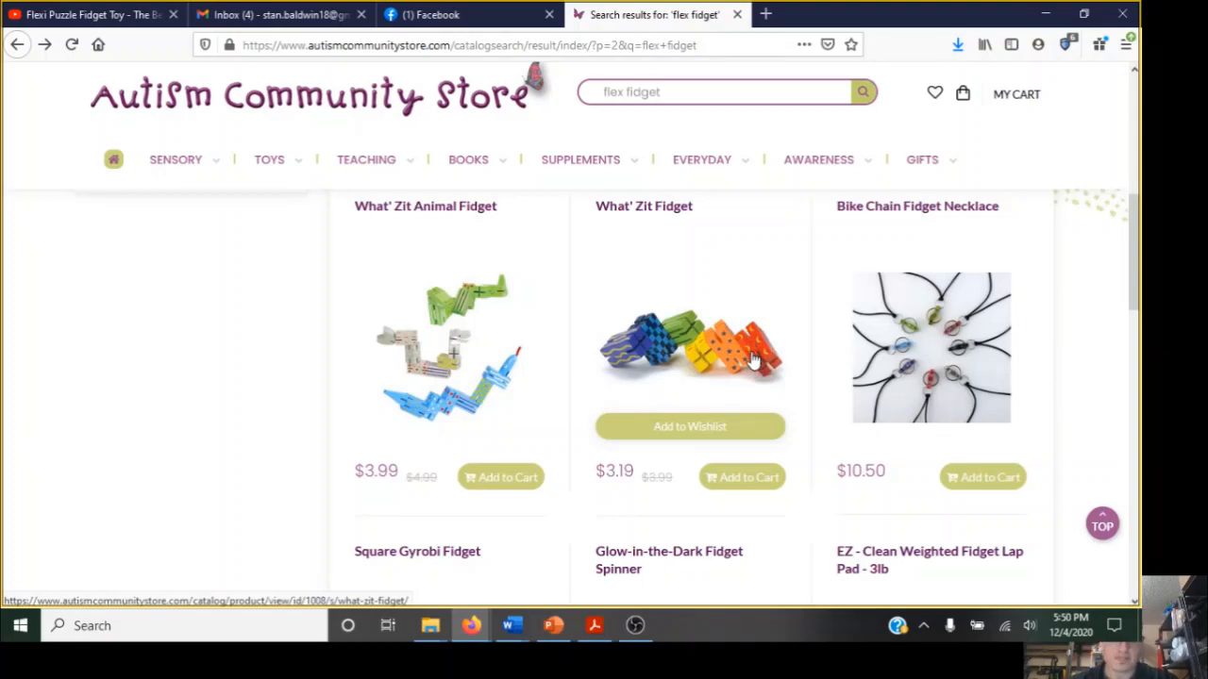
pyautogui.scroll(3, 755, 353)
pyautogui.scroll(-3, 773, 397)
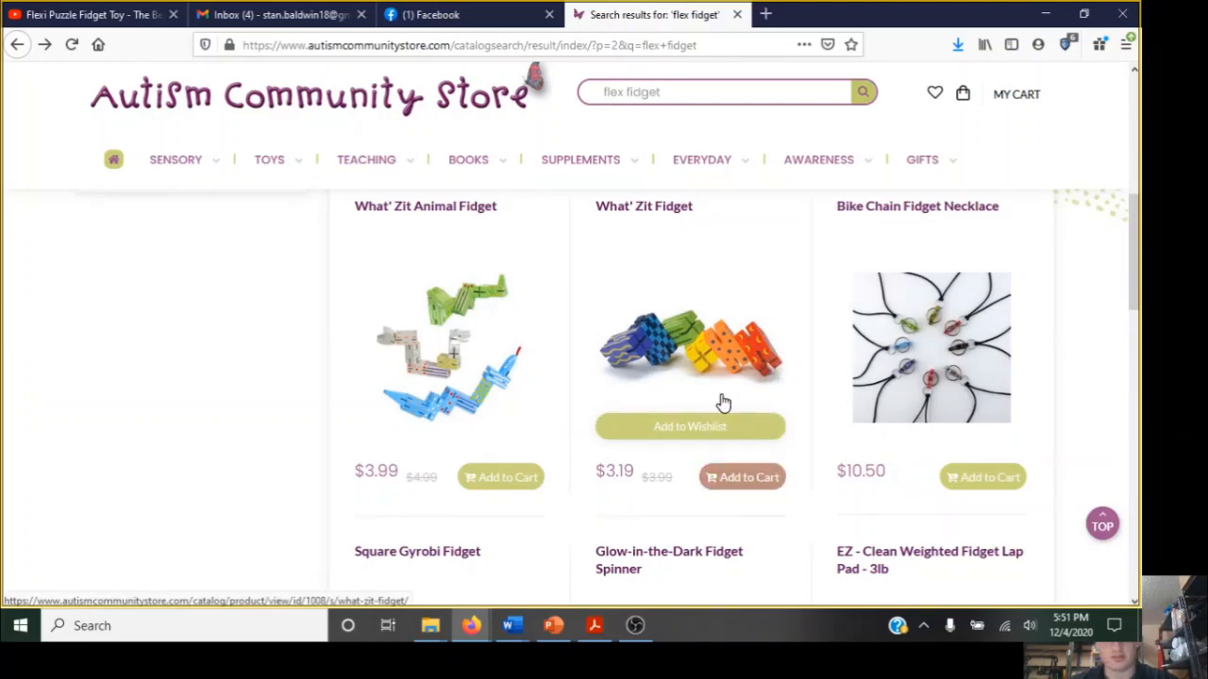
pyautogui.moveTo(758, 424)
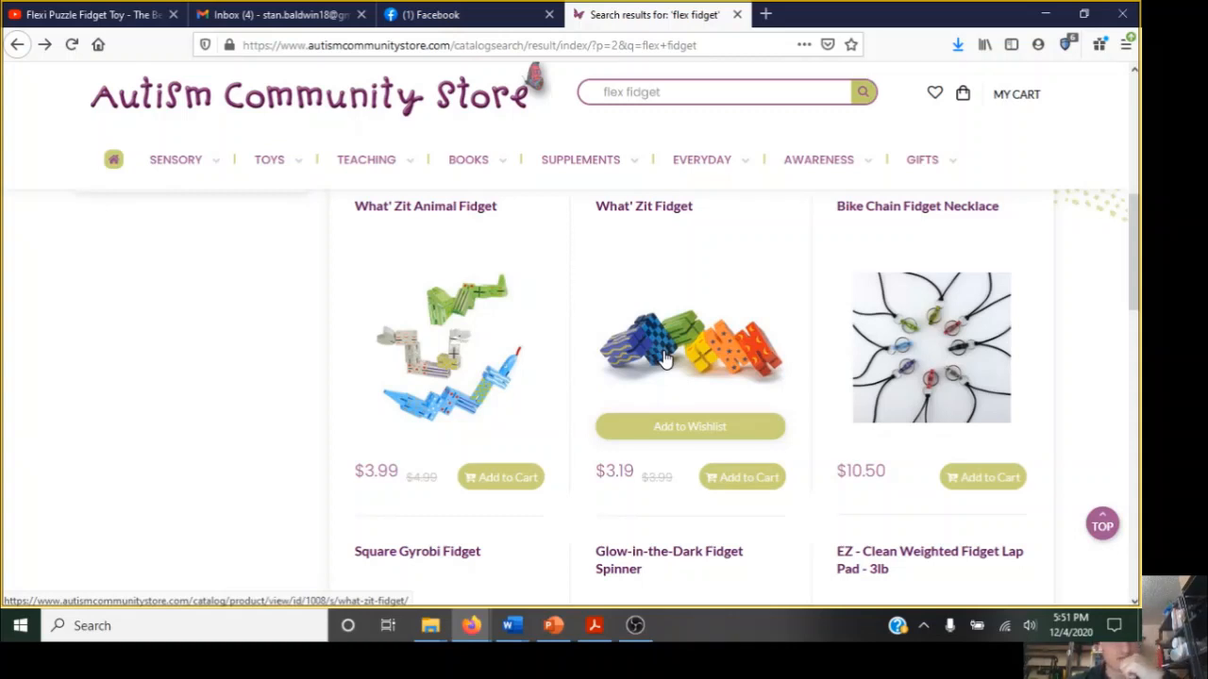
# Compare the block toy in the Flexi Puzzle Fidget Toy video with the fidget toys in the store's search results.
pyautogui.click(135, 19)
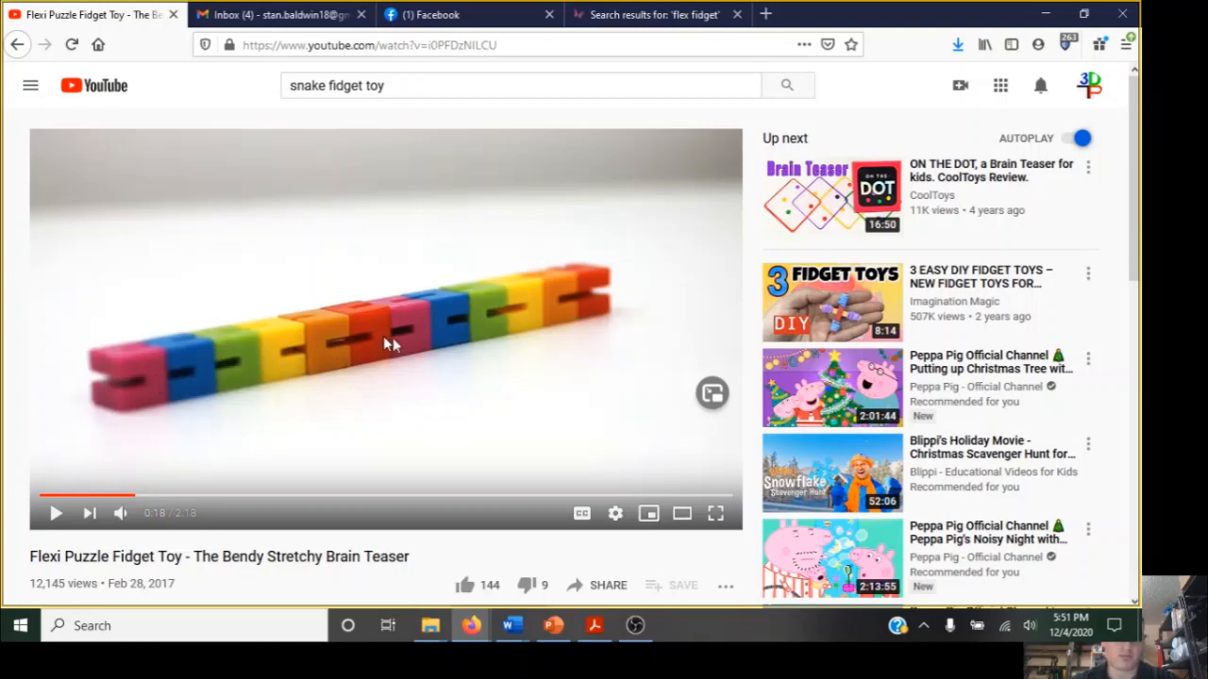
pyautogui.click(630, 15)
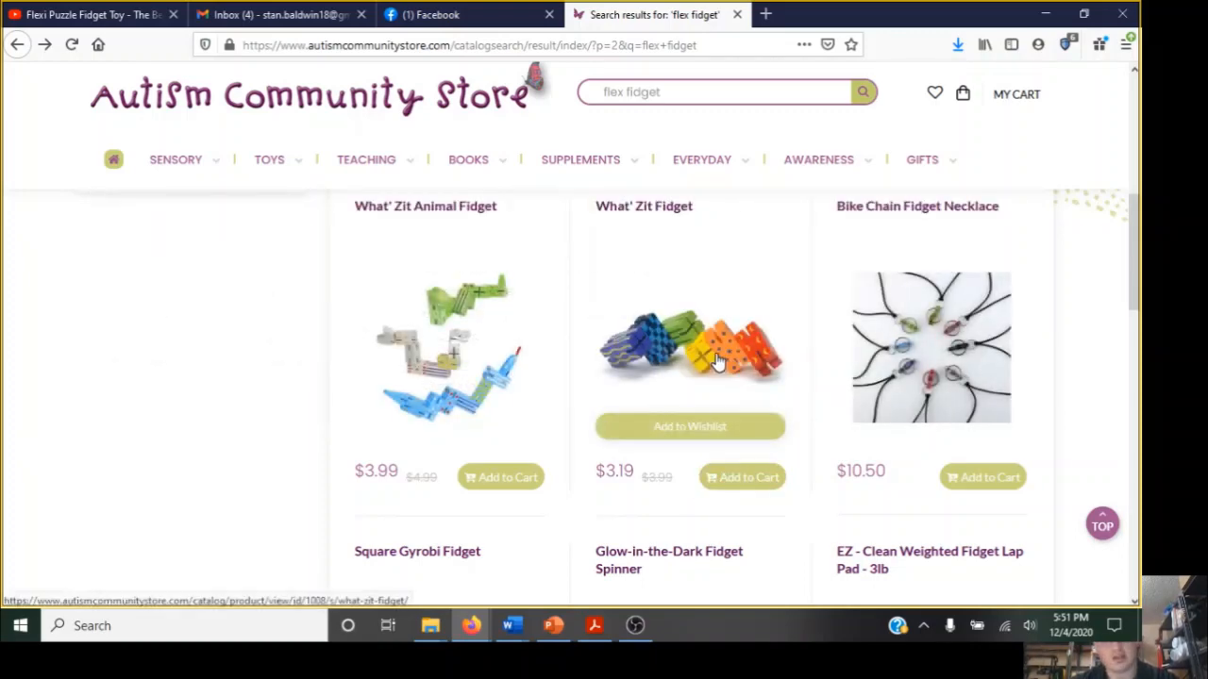
pyautogui.scroll(3, 701, 347)
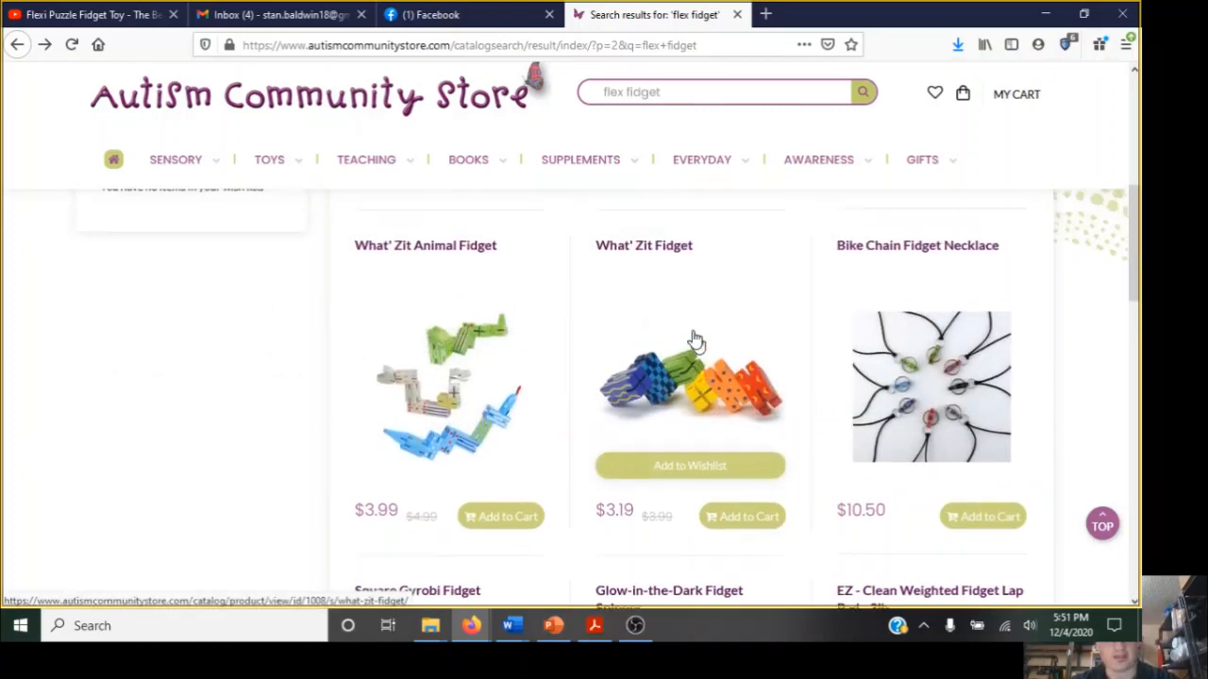
pyautogui.scroll(-2, 726, 475)
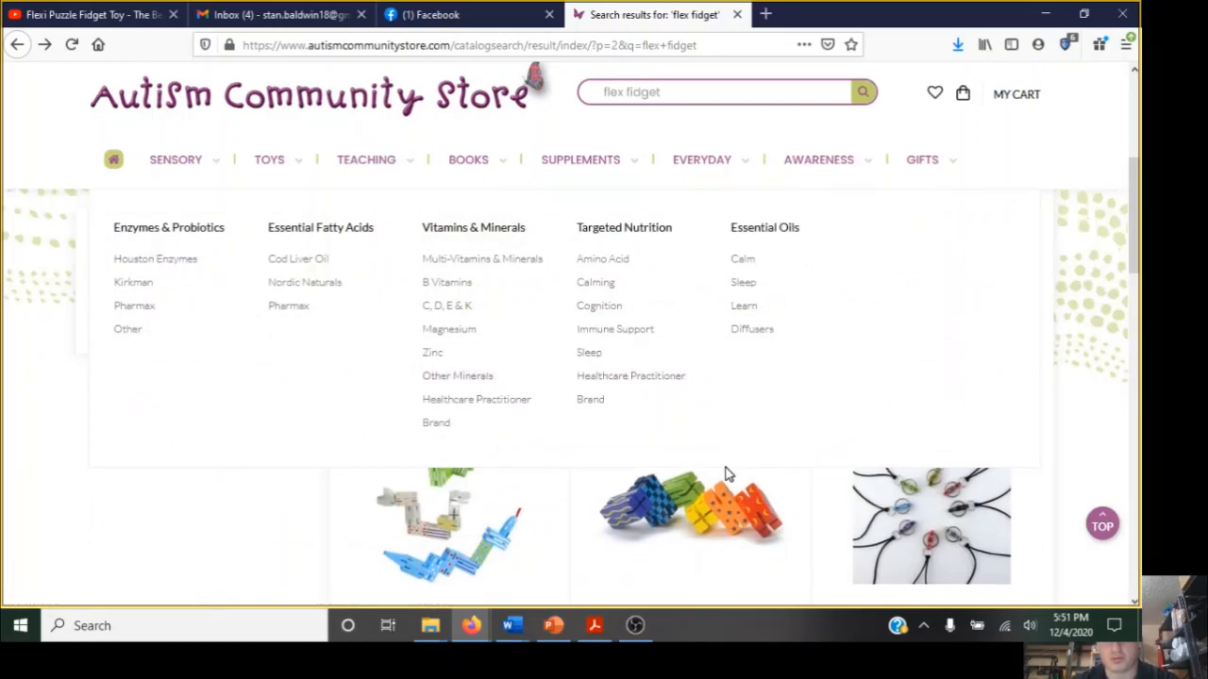
pyautogui.scroll(2, 720, 485)
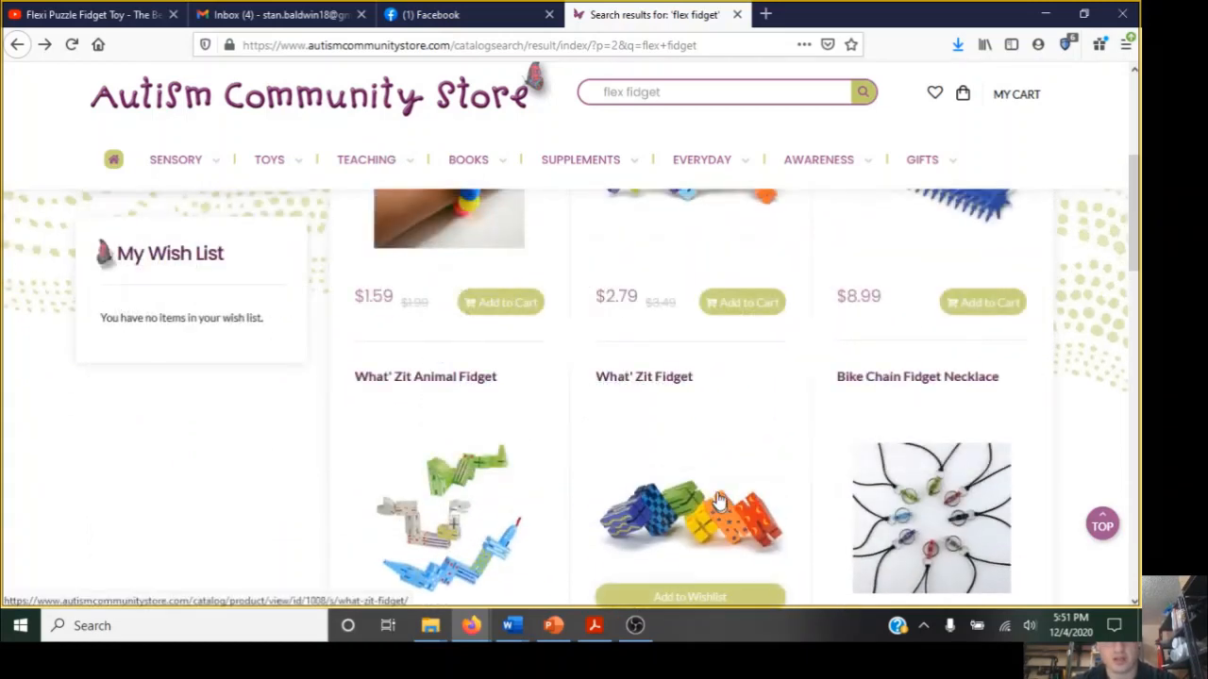
pyautogui.scroll(-1, 714, 488)
pyautogui.scroll(-1, 717, 429)
pyautogui.scroll(8, 714, 424)
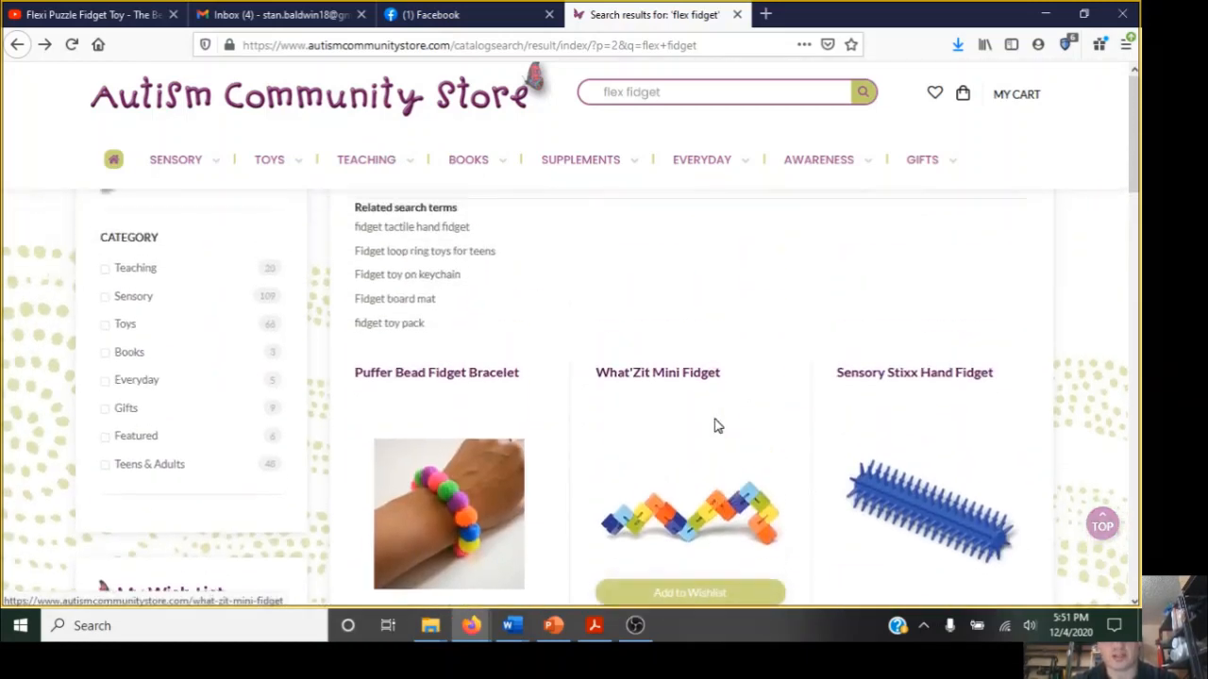
pyautogui.scroll(-9, 728, 445)
pyautogui.scroll(2, 732, 446)
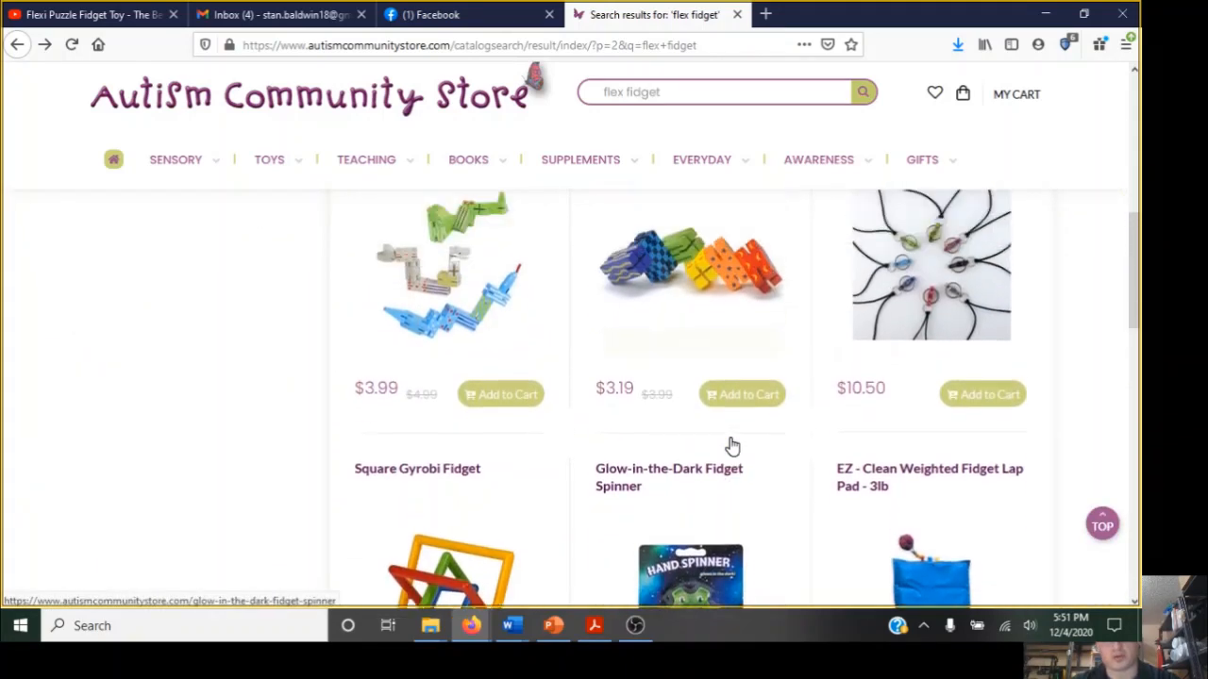
pyautogui.scroll(-2, 732, 446)
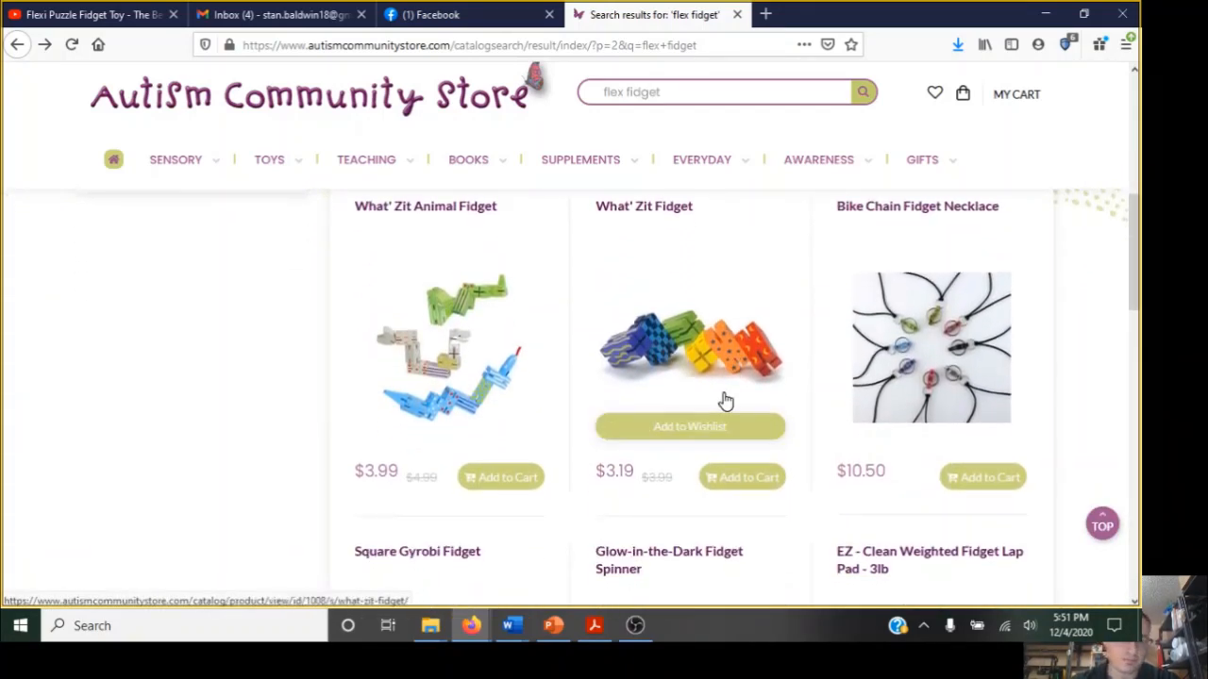
pyautogui.scroll(-5, 722, 392)
pyautogui.scroll(4, 720, 394)
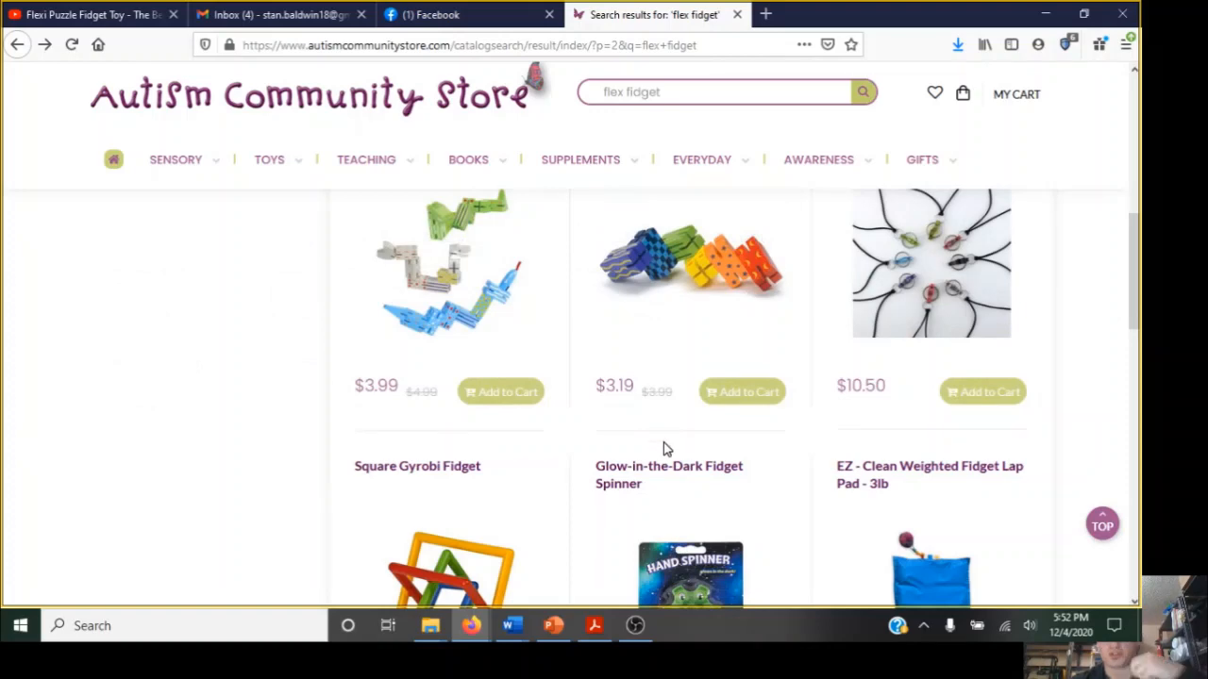
pyautogui.scroll(-6, 674, 463)
pyautogui.scroll(-4, 674, 469)
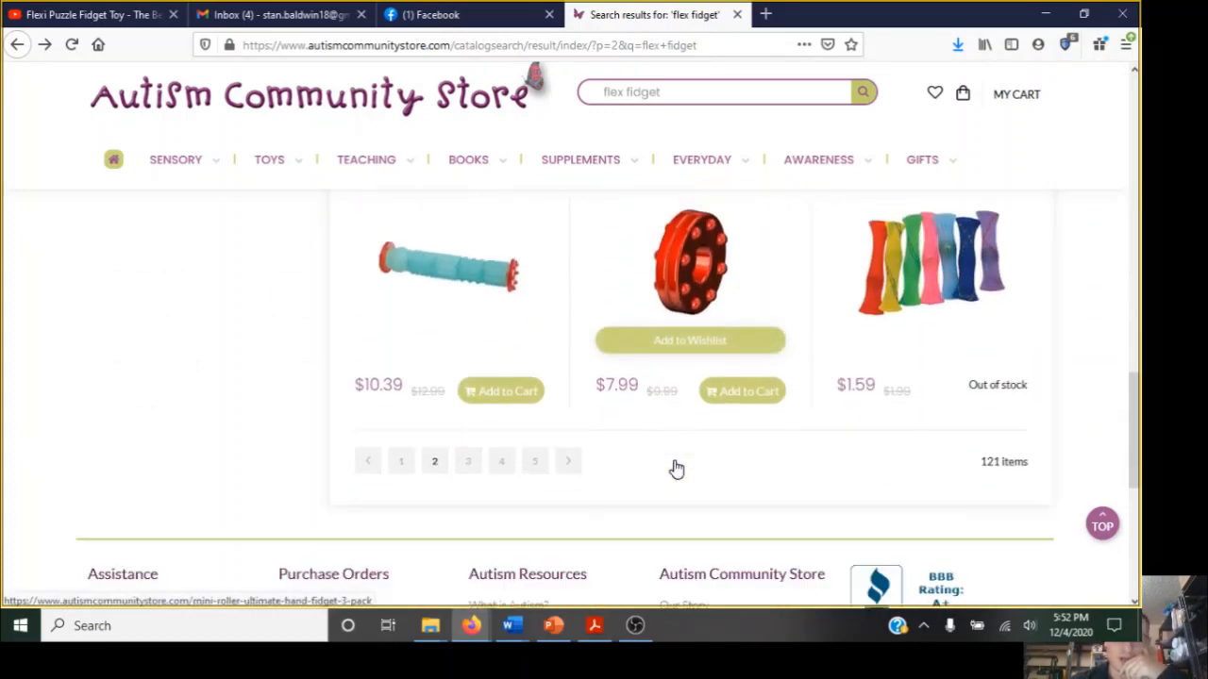
pyautogui.scroll(7, 673, 469)
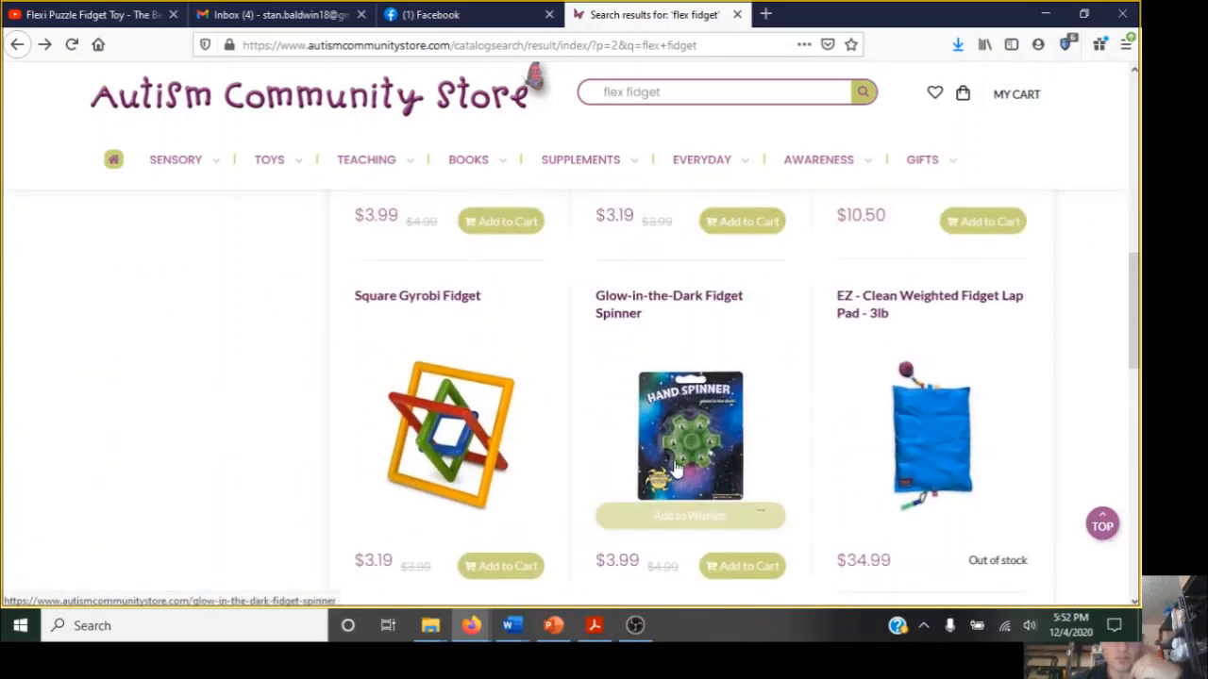
# Enlarge the first What' Zit Fidget product photo to examine the shape of its slotted blocks.
pyautogui.click(635, 625)
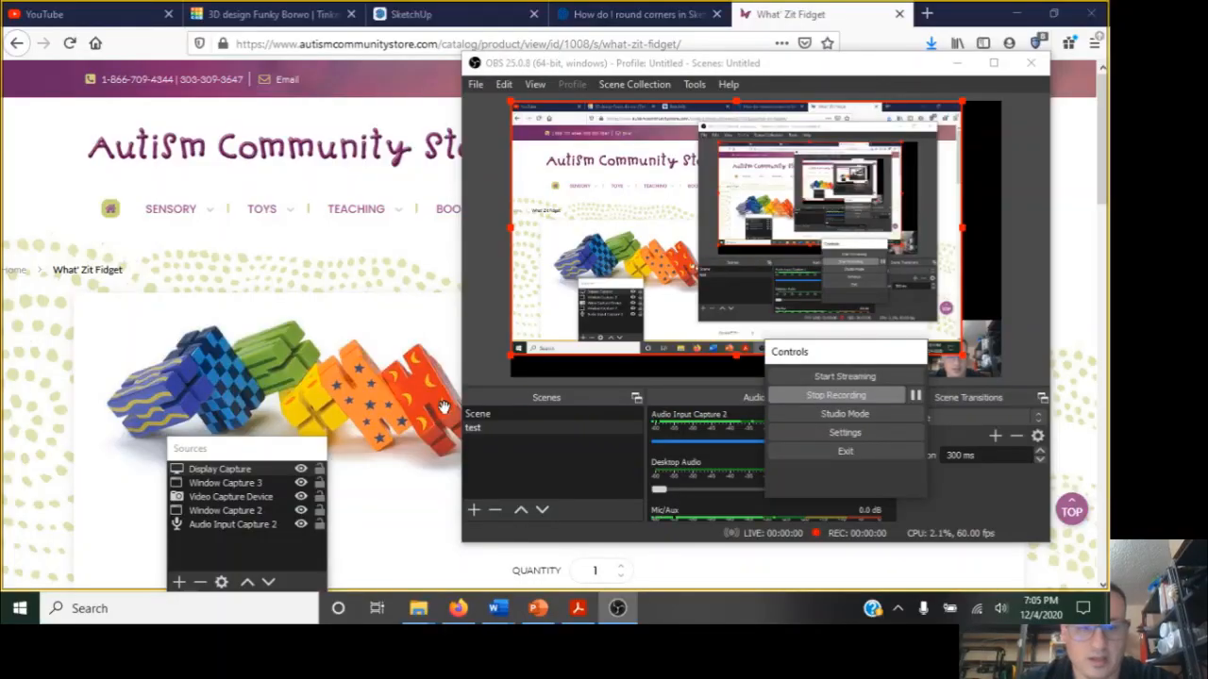
pyautogui.click(404, 388)
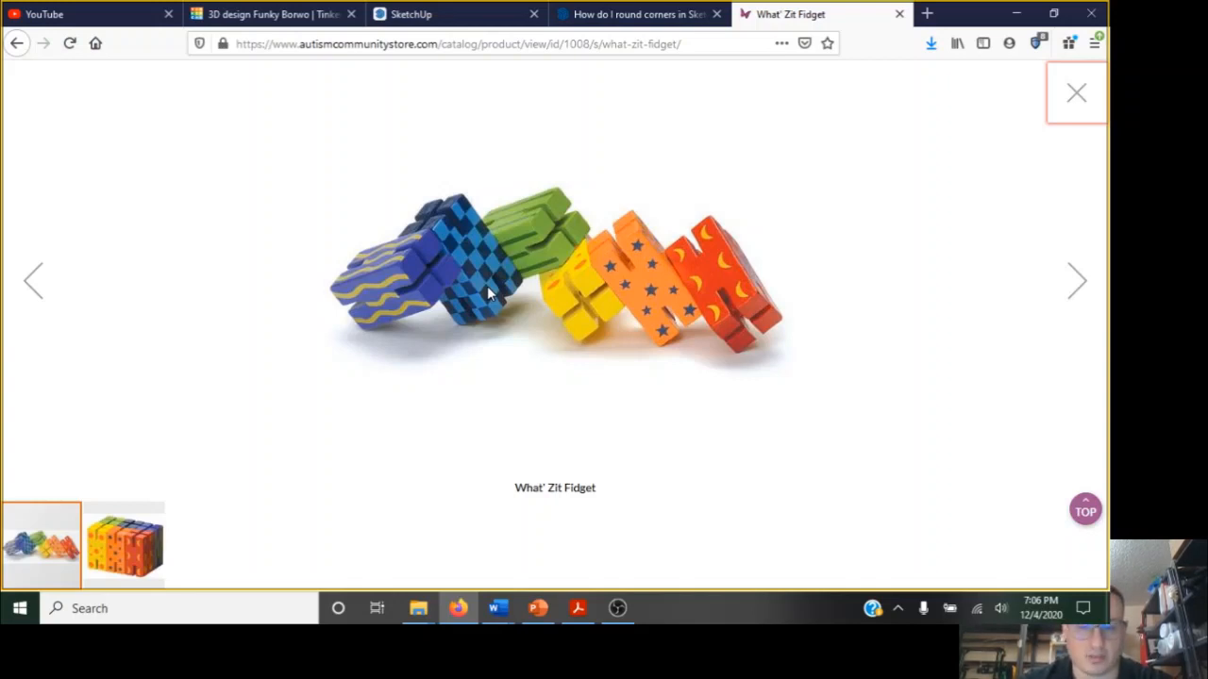
pyautogui.click(618, 609)
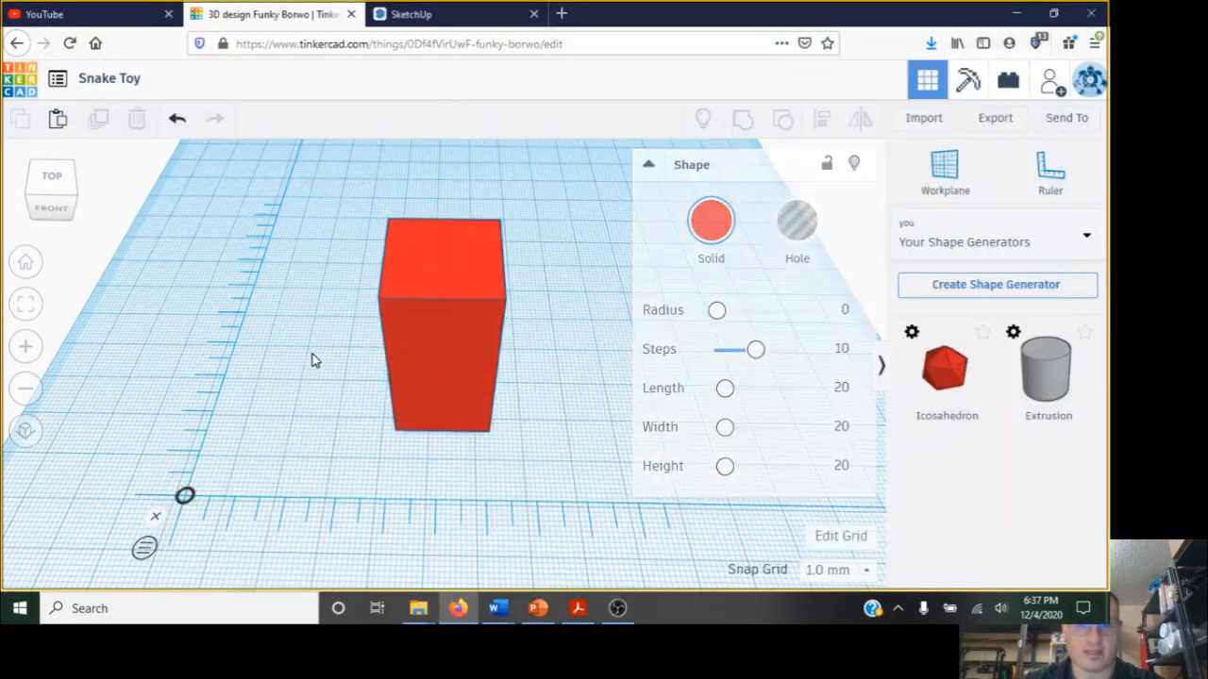
# In the Tinkercad Snake Toy design, place a hole cylinder from the Basic Shapes collection beside the red box.
pyautogui.click(315, 359)
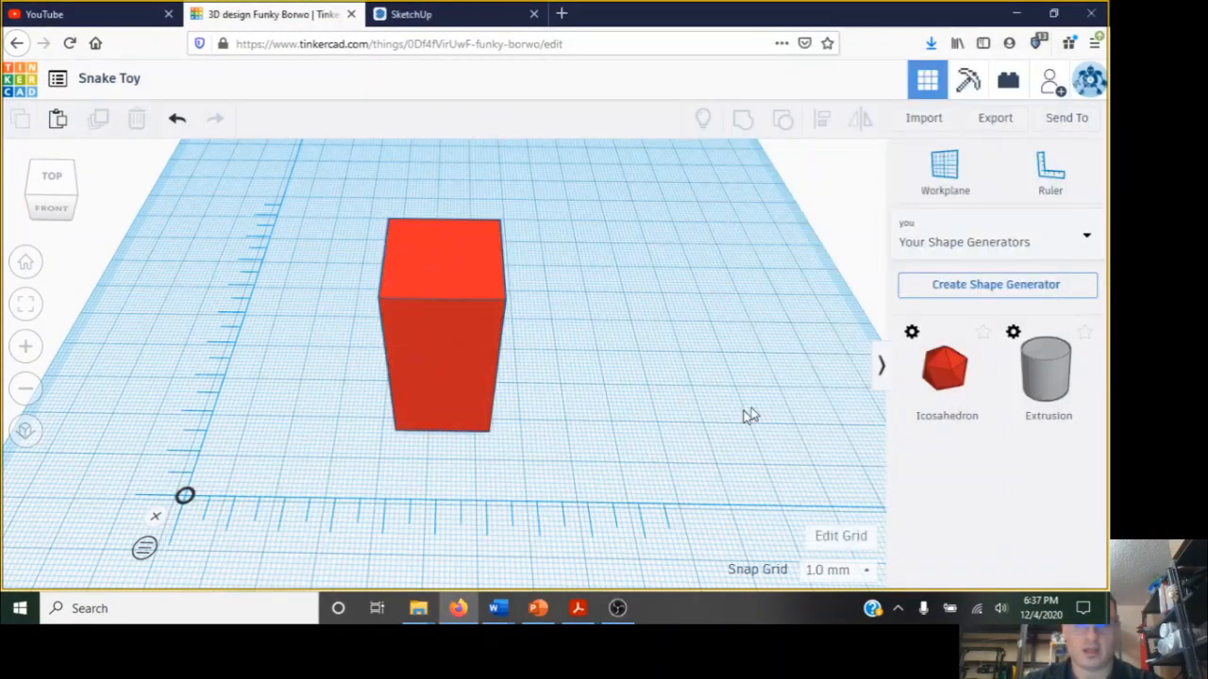
pyautogui.click(1079, 253)
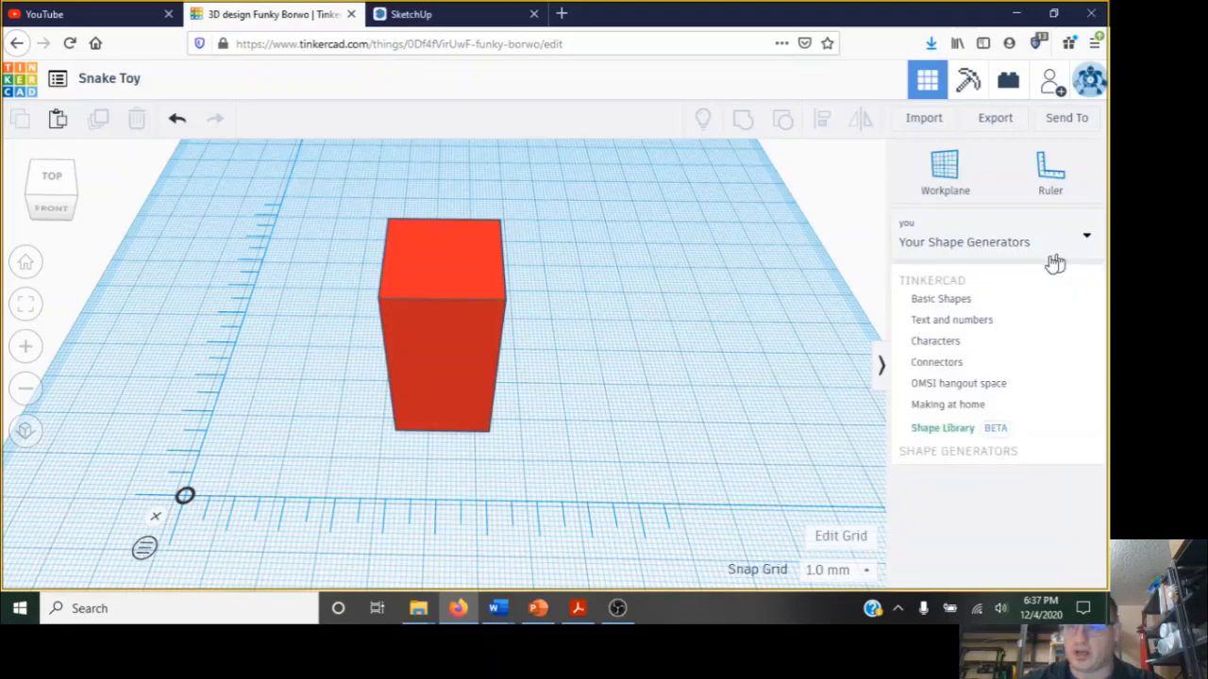
pyautogui.click(959, 303)
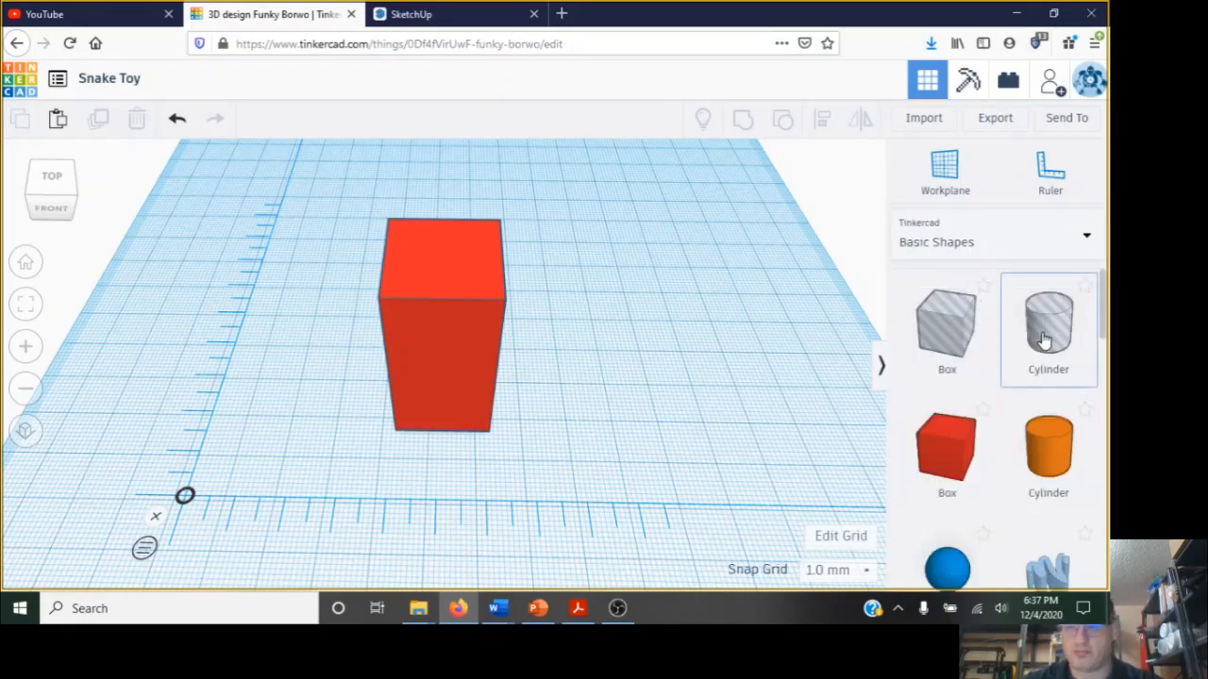
pyautogui.moveTo(1042, 336); pyautogui.dragTo(602, 415)
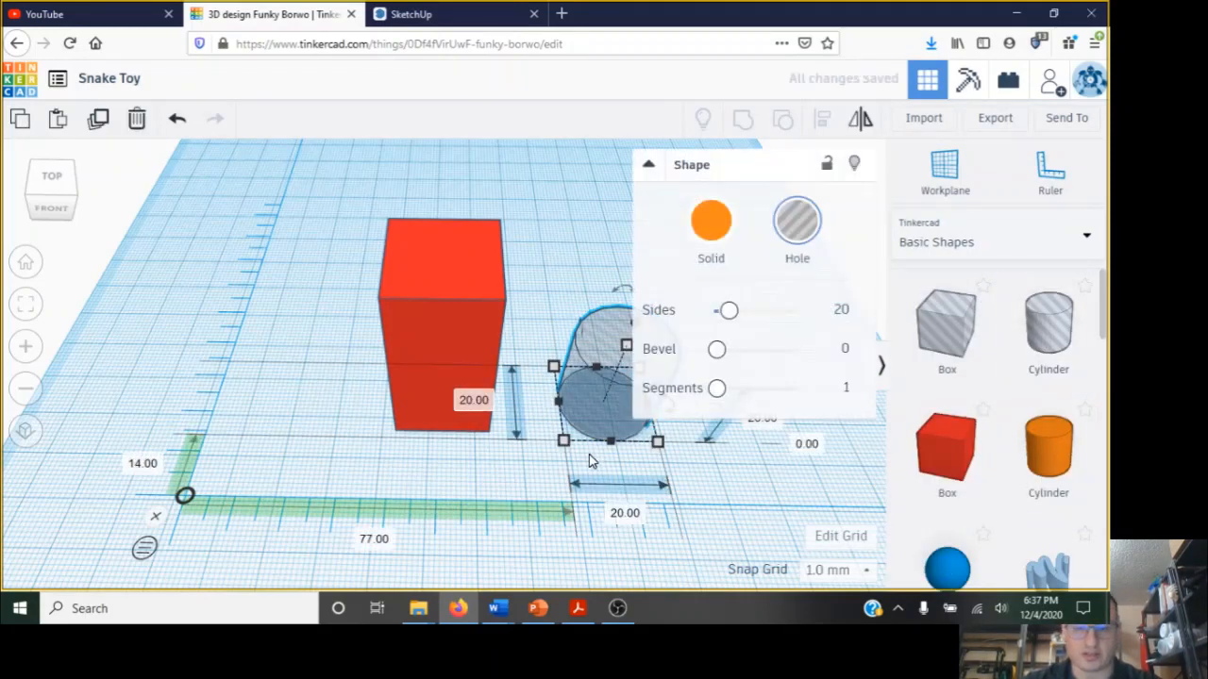
# Resize the hole cylinder's footprint to 4 by 4 mm and stretch its height to 44 mm.
pyautogui.click(616, 515)
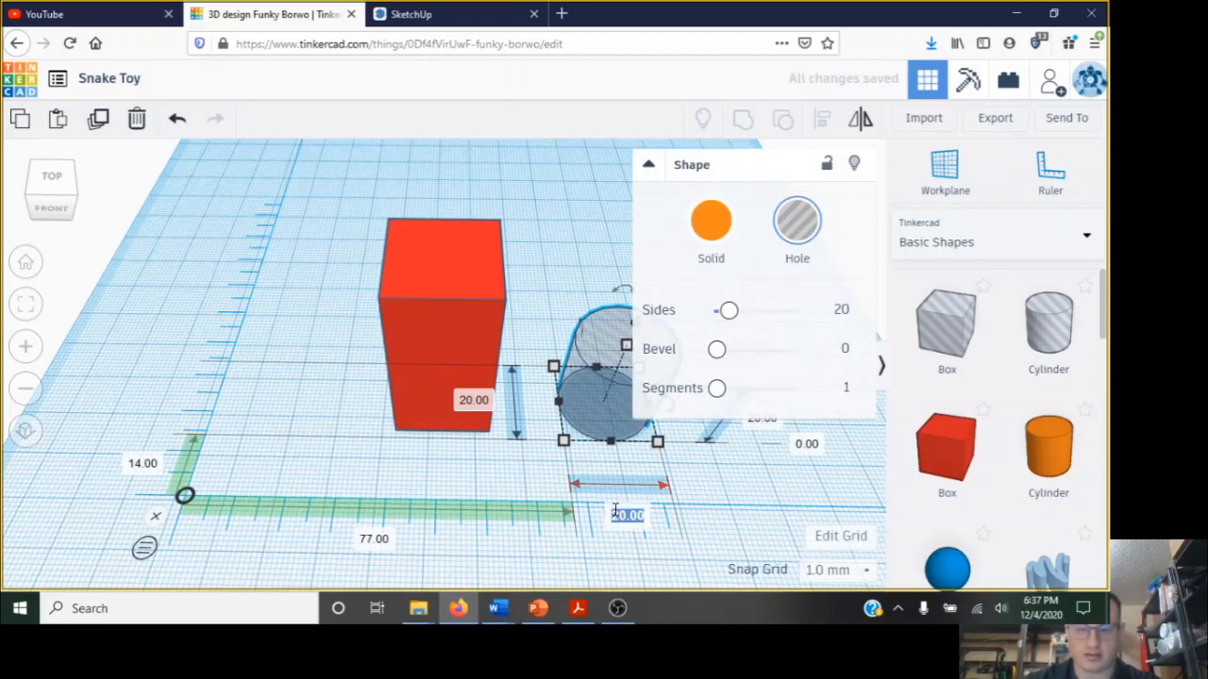
pyautogui.write('4')
pyautogui.press('Return')
pyautogui.click(477, 402)
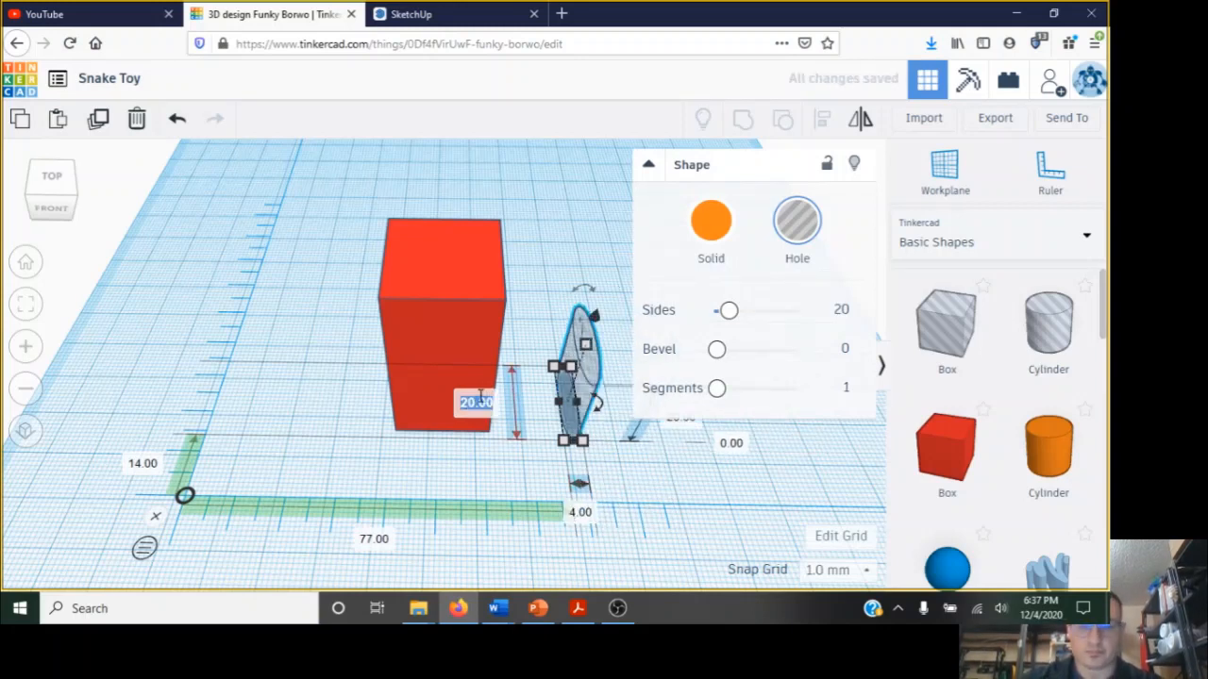
pyautogui.write('4')
pyautogui.press('Return')
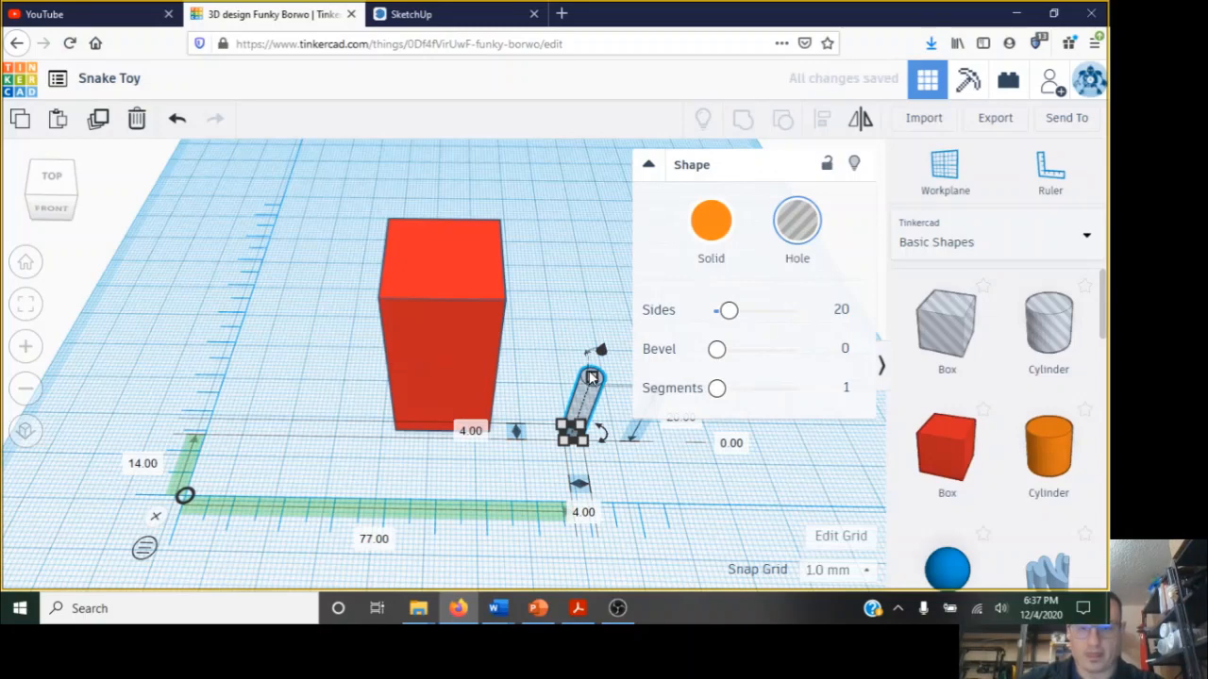
pyautogui.moveTo(592, 377); pyautogui.dragTo(591, 277)
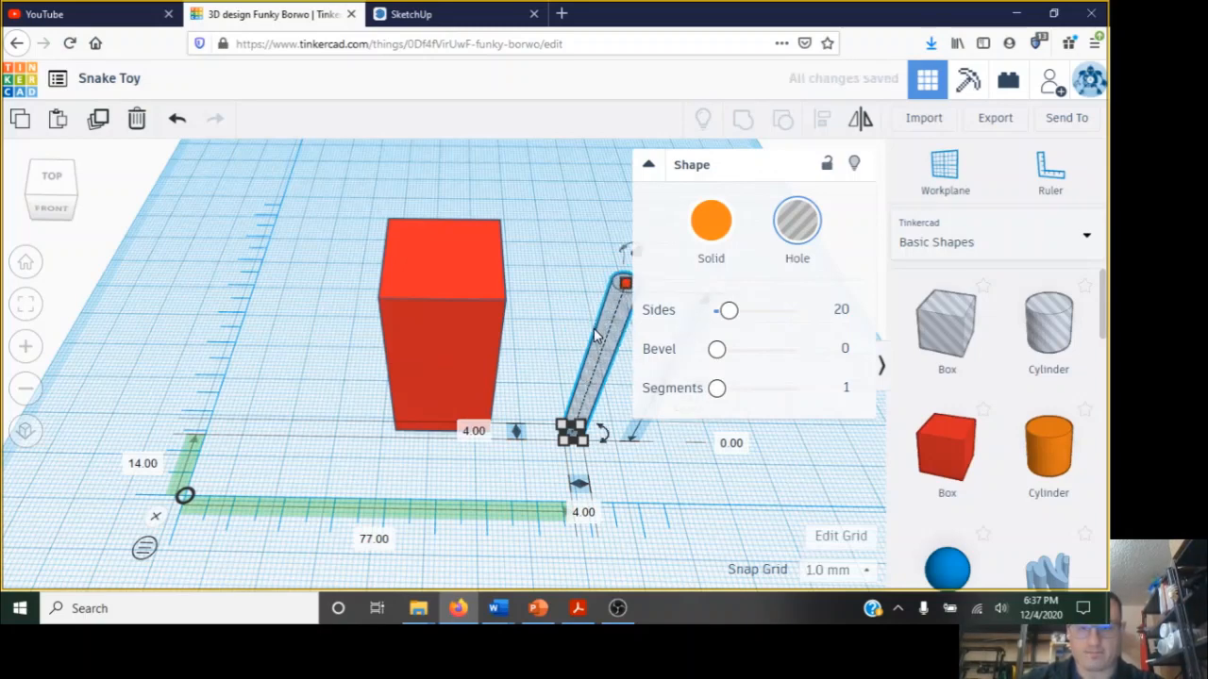
# Move the hole cylinder into the red box, near the middle of its top face.
pyautogui.moveTo(587, 321); pyautogui.dragTo(436, 293)
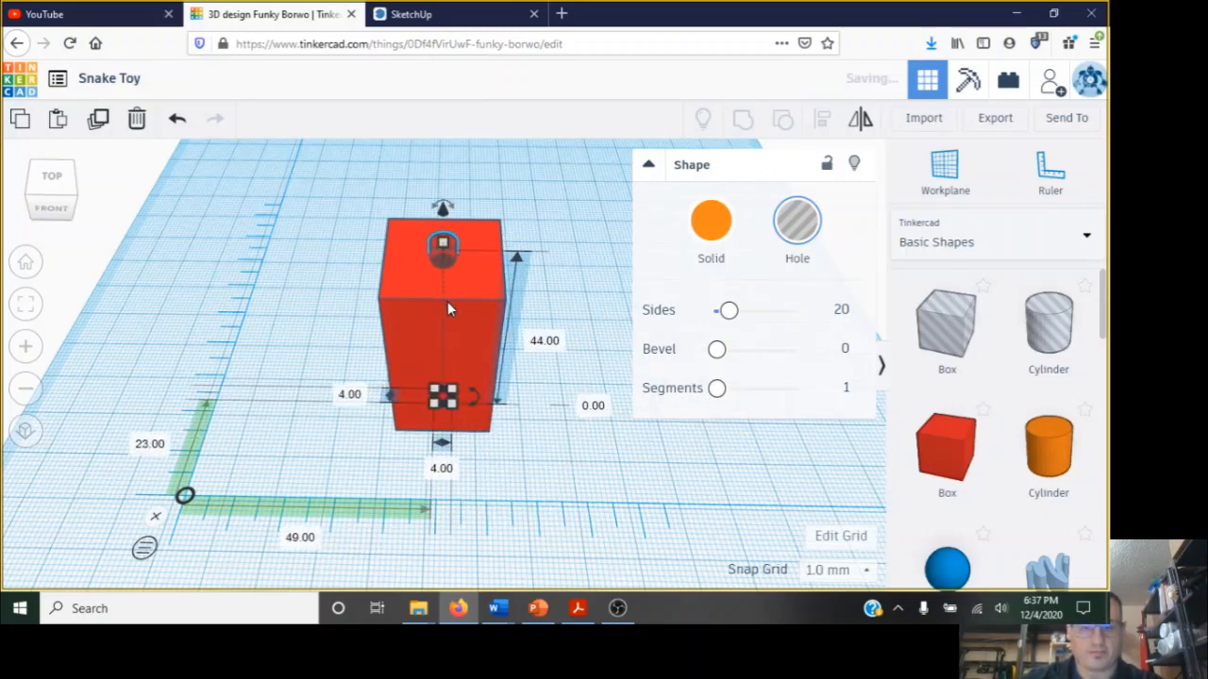
pyautogui.moveTo(557, 368); pyautogui.dragTo(550, 427, button='right')
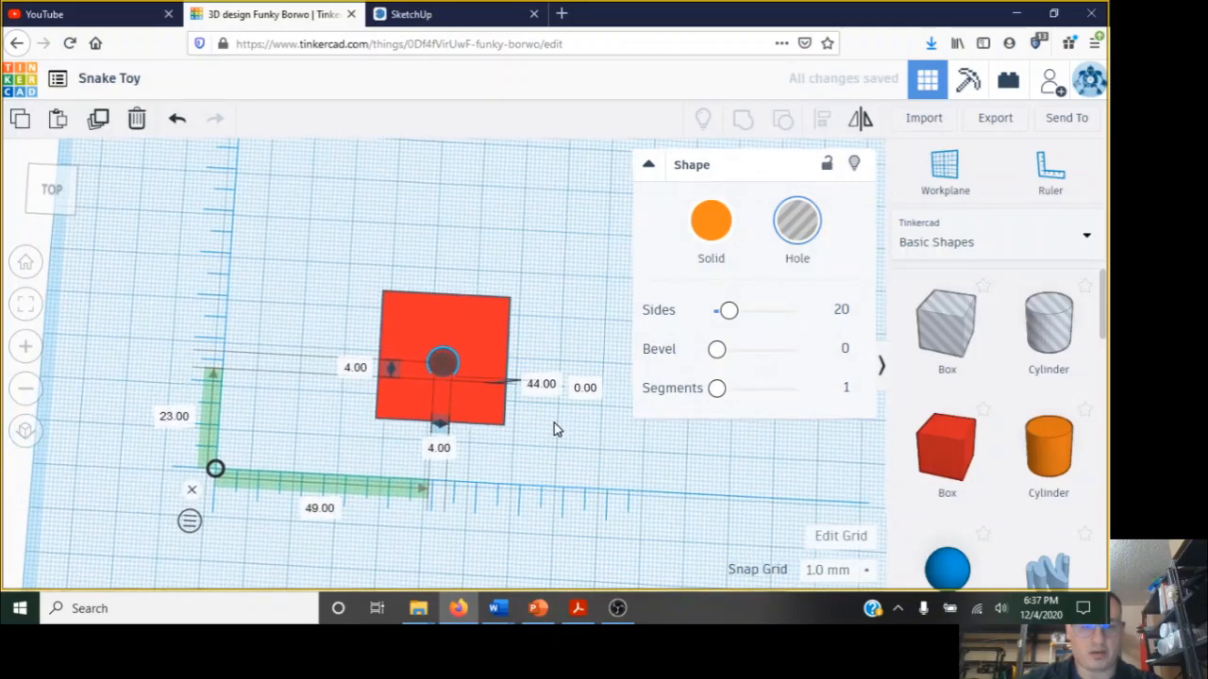
pyautogui.scroll(3, 505, 431)
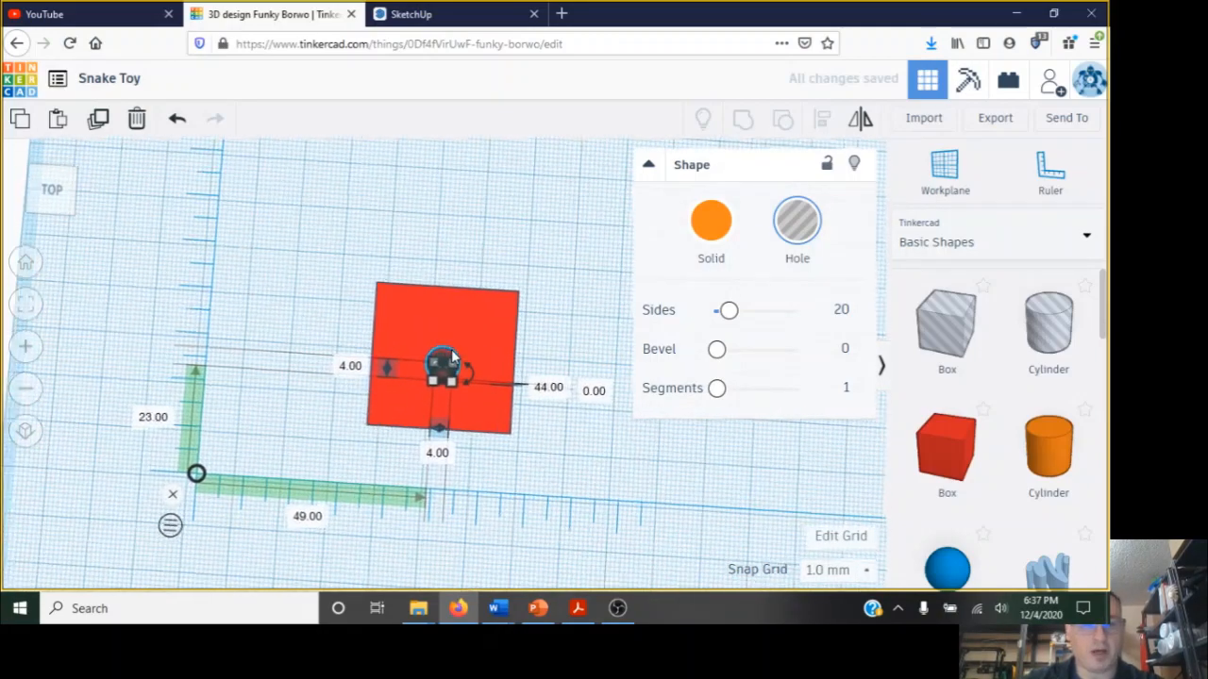
pyautogui.scroll(-2, 533, 500)
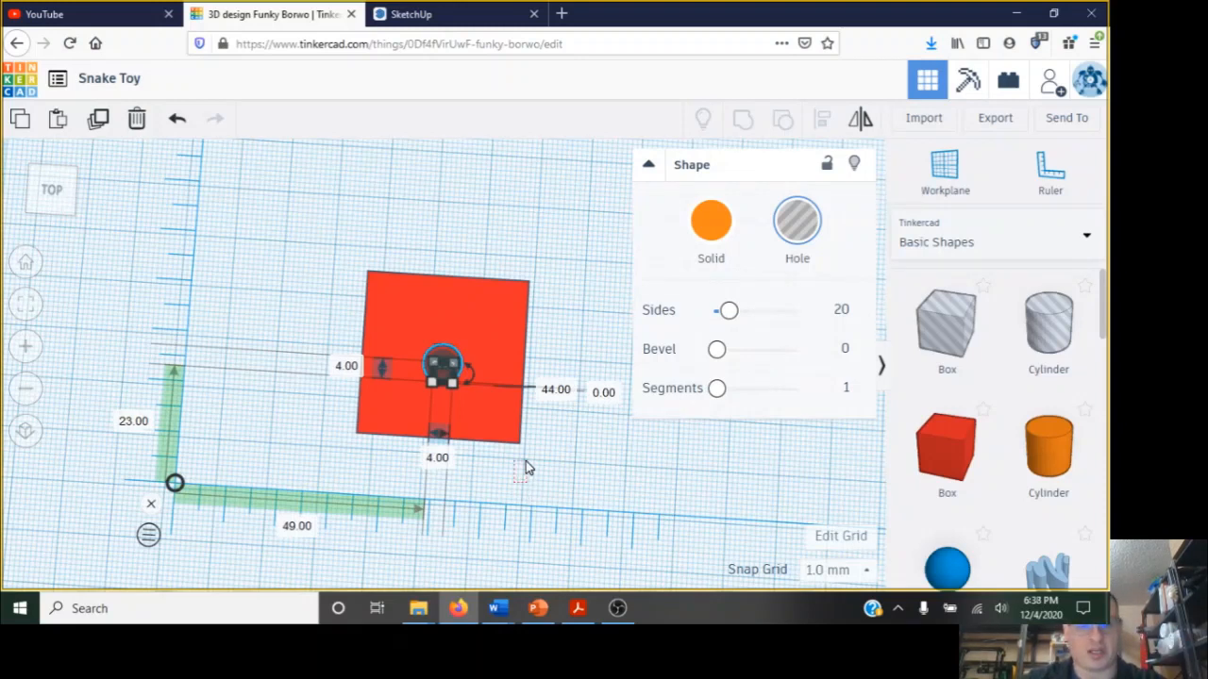
# Align the hole cylinder with the red box so both are centred along the width and the depth.
pyautogui.keyDown('shift'); pyautogui.click(409, 293); pyautogui.keyUp('shift')
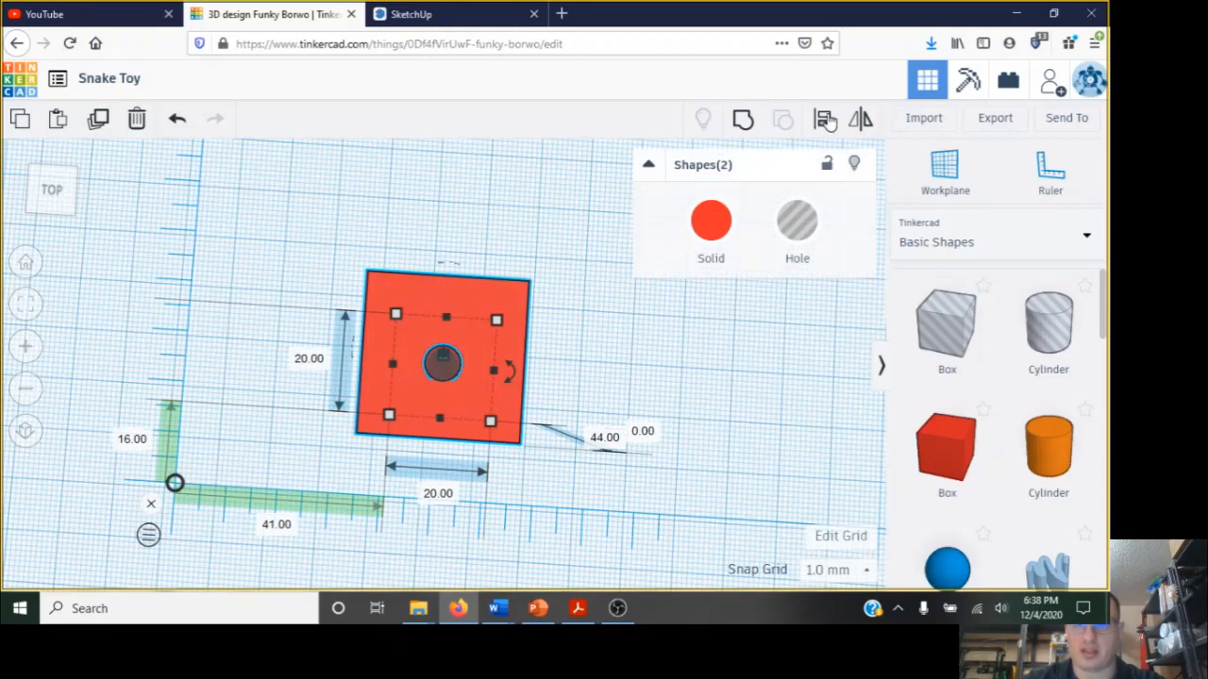
pyautogui.click(824, 123)
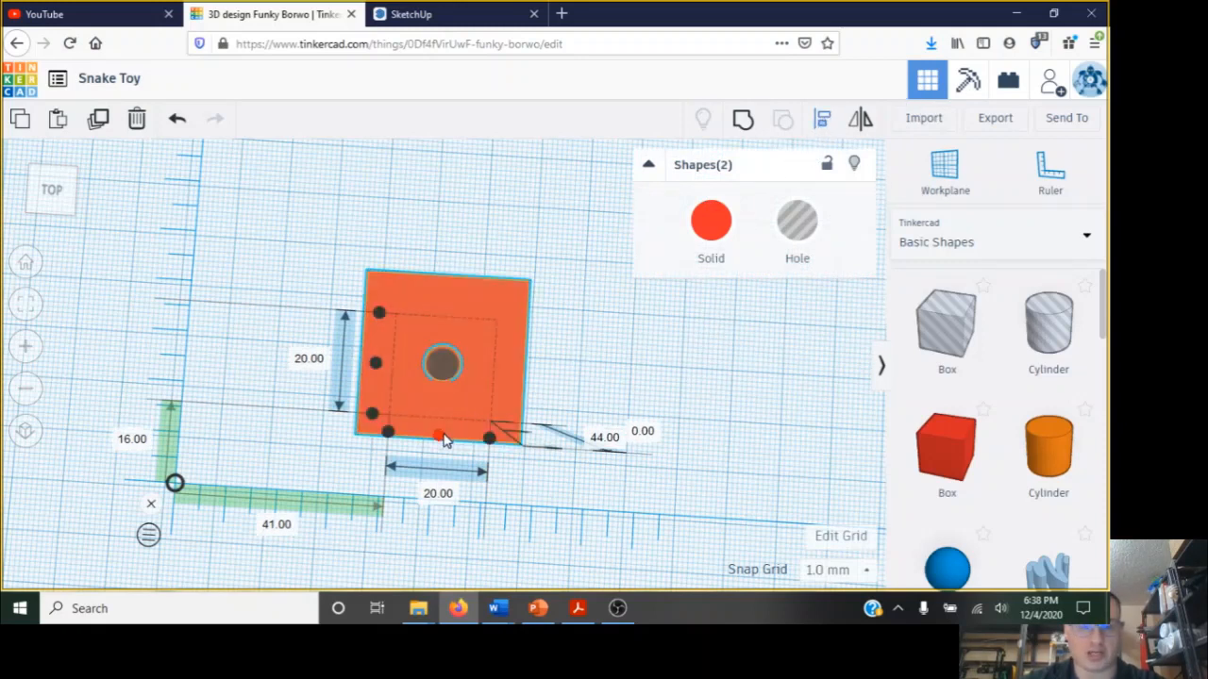
pyautogui.click(440, 438)
pyautogui.click(375, 362)
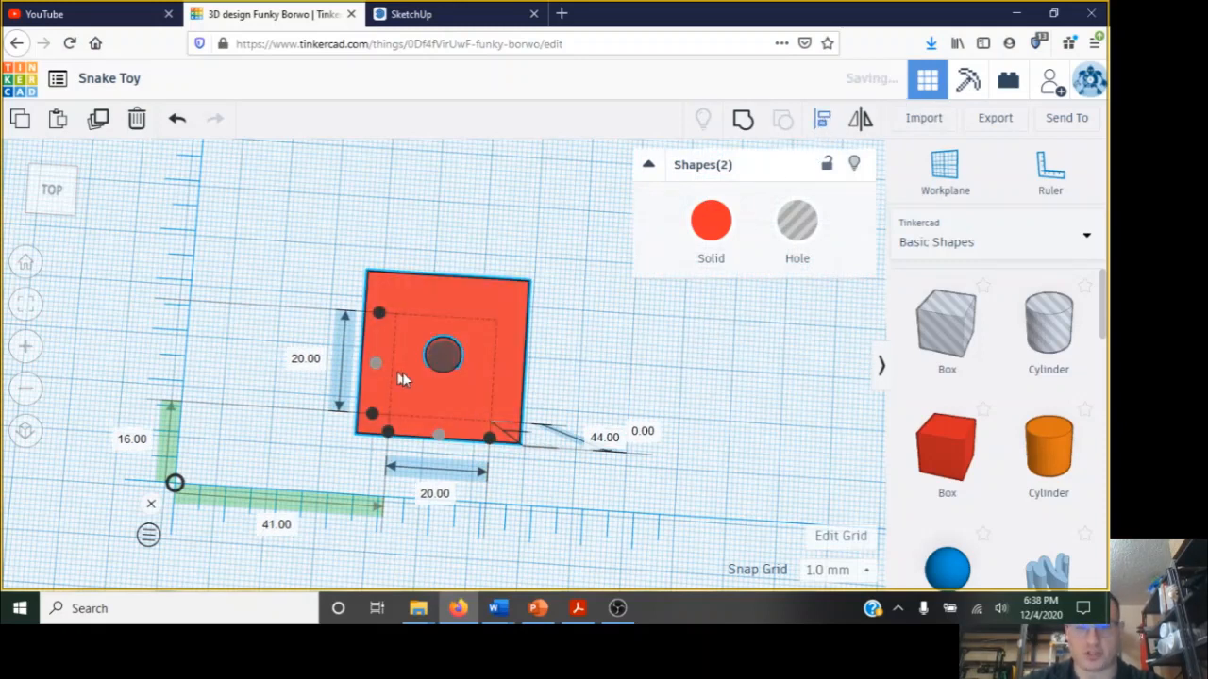
pyautogui.click(611, 408)
pyautogui.moveTo(609, 399); pyautogui.dragTo(611, 354, button='right')
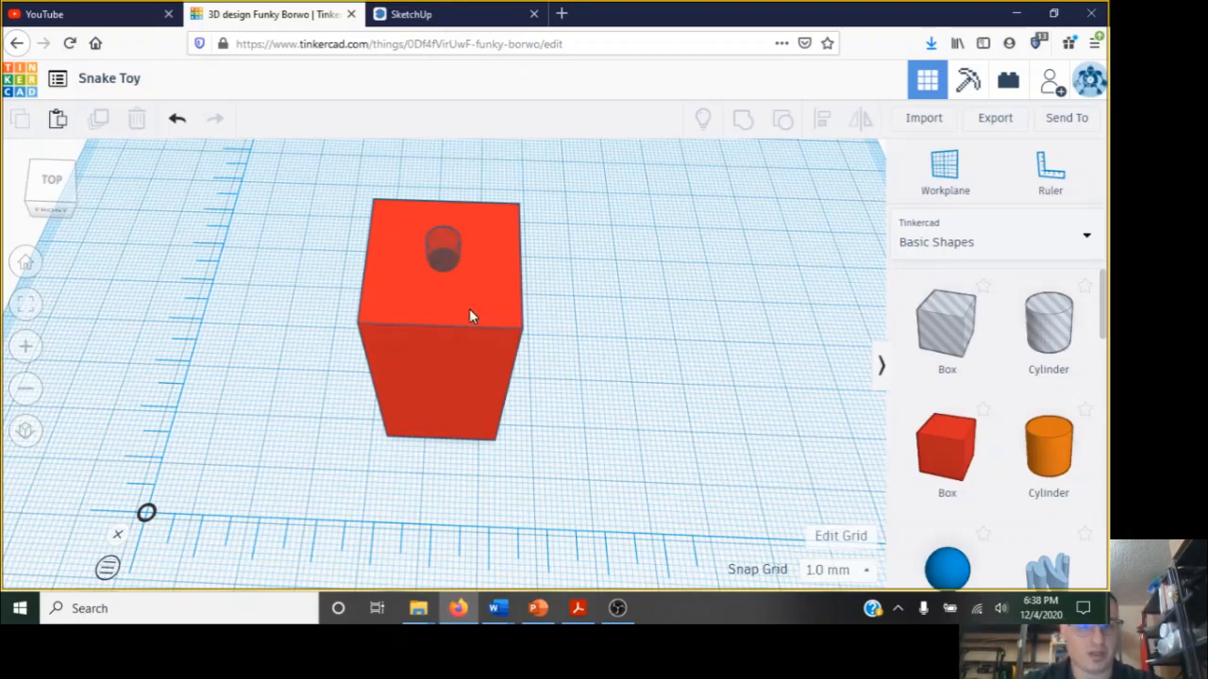
# Switch to the SketchUp Snake toy model and draw a circle of 2 mm radius at the centre of the block's top face.
pyautogui.click(472, 15)
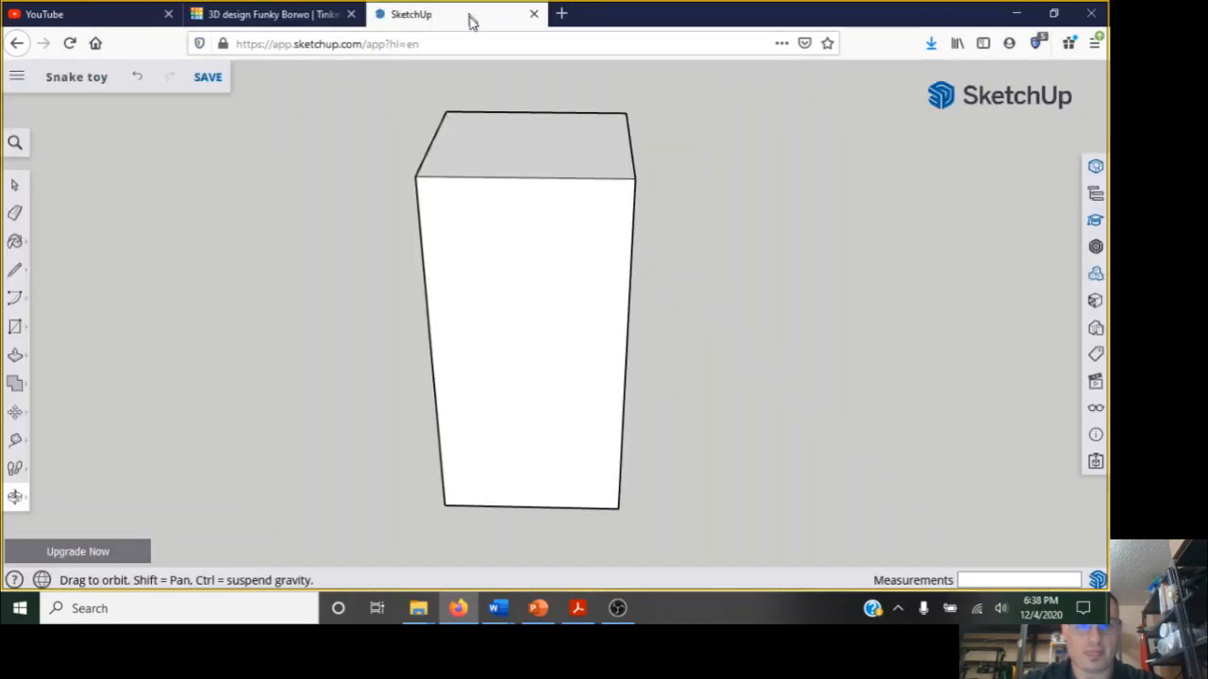
pyautogui.moveTo(717, 310); pyautogui.dragTo(725, 443)
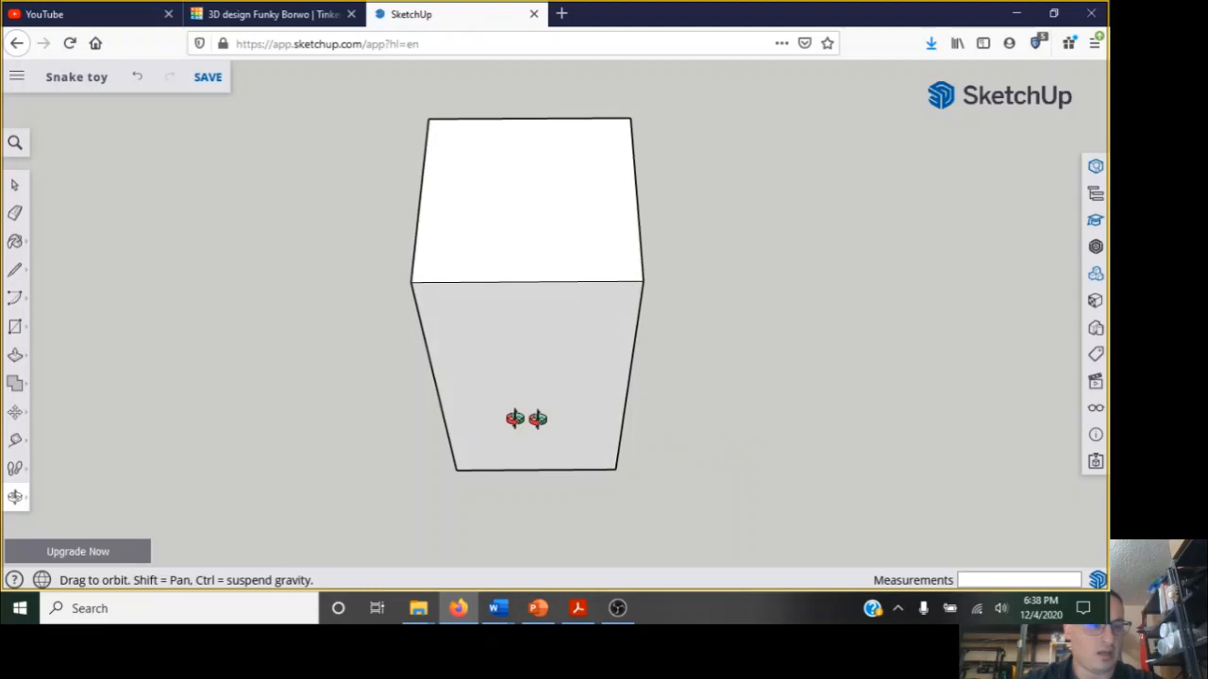
pyautogui.click(17, 332)
pyautogui.click(83, 326)
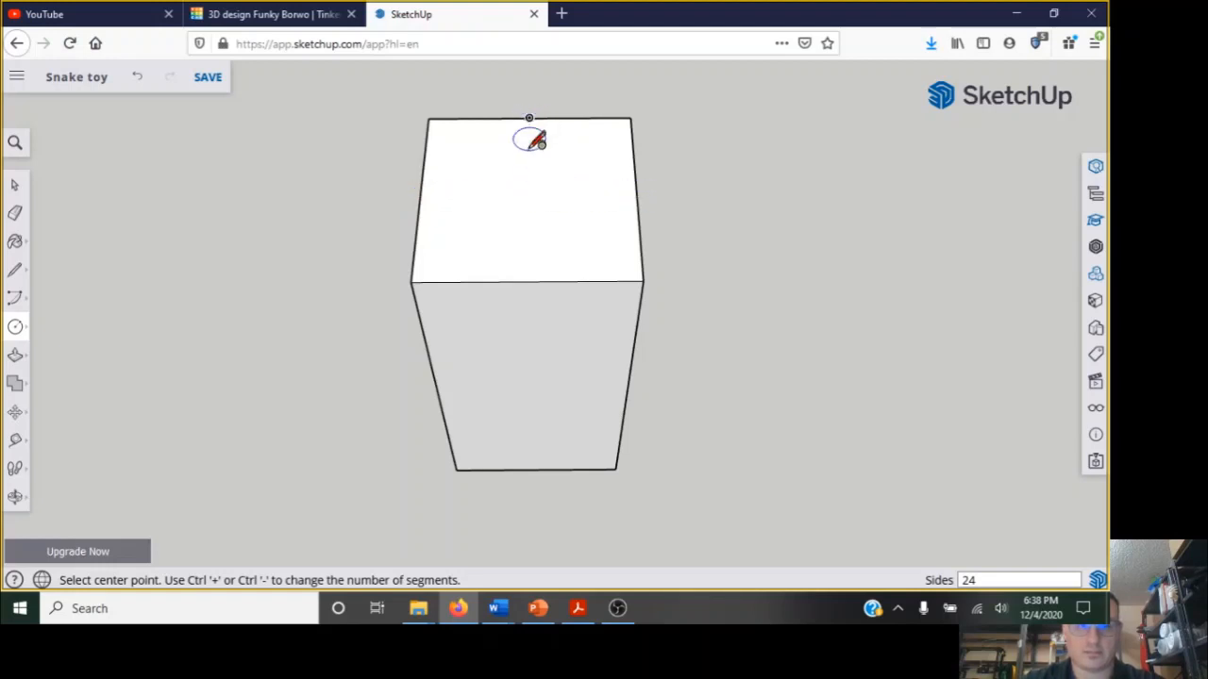
pyautogui.click(528, 194)
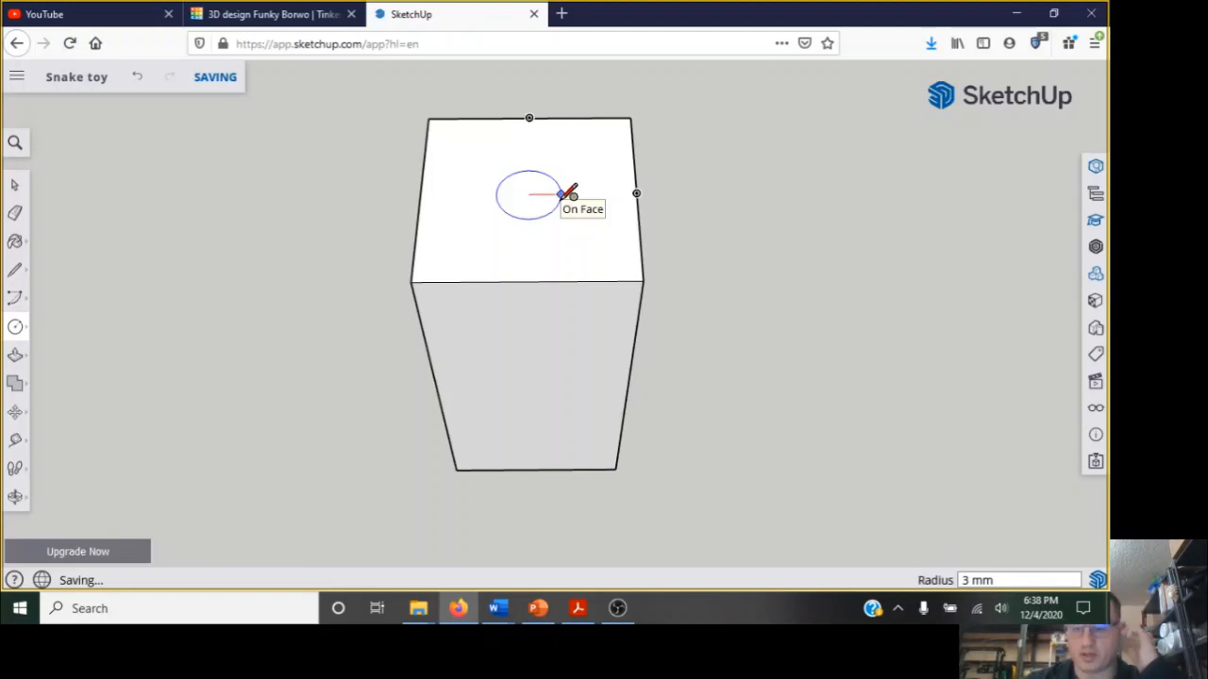
pyautogui.write('2')
pyautogui.press('Return')
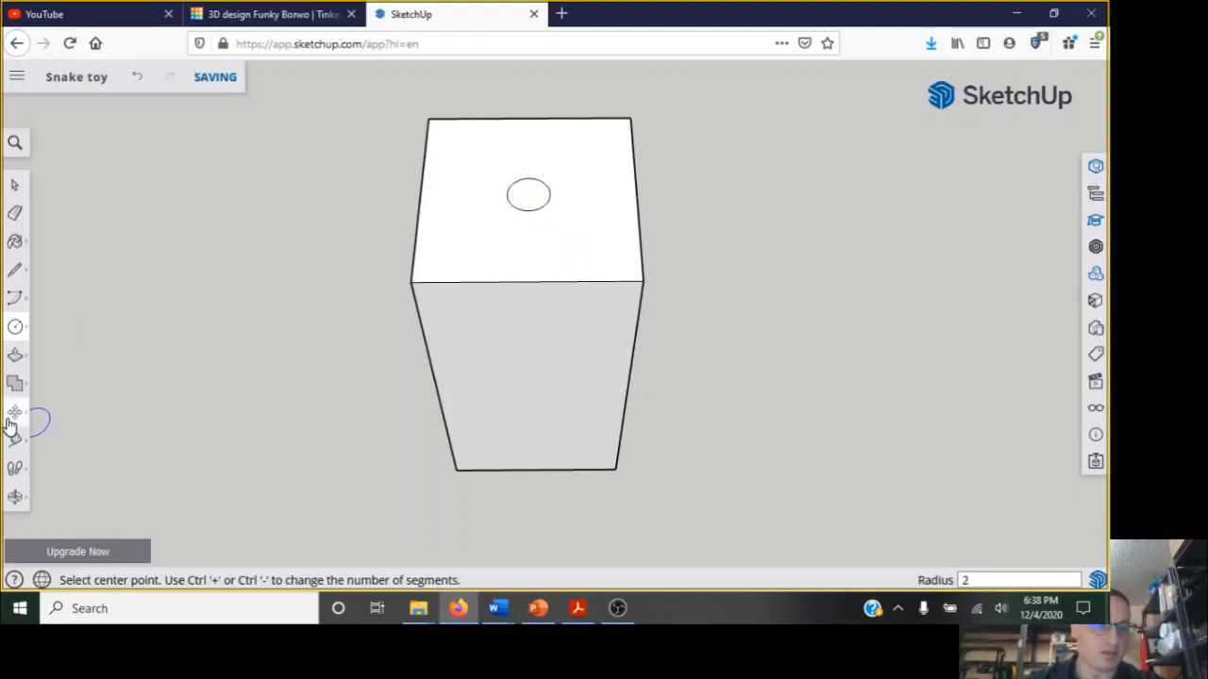
# Push the circle down about 74 mm so that it passes through the whole block.
pyautogui.click(15, 356)
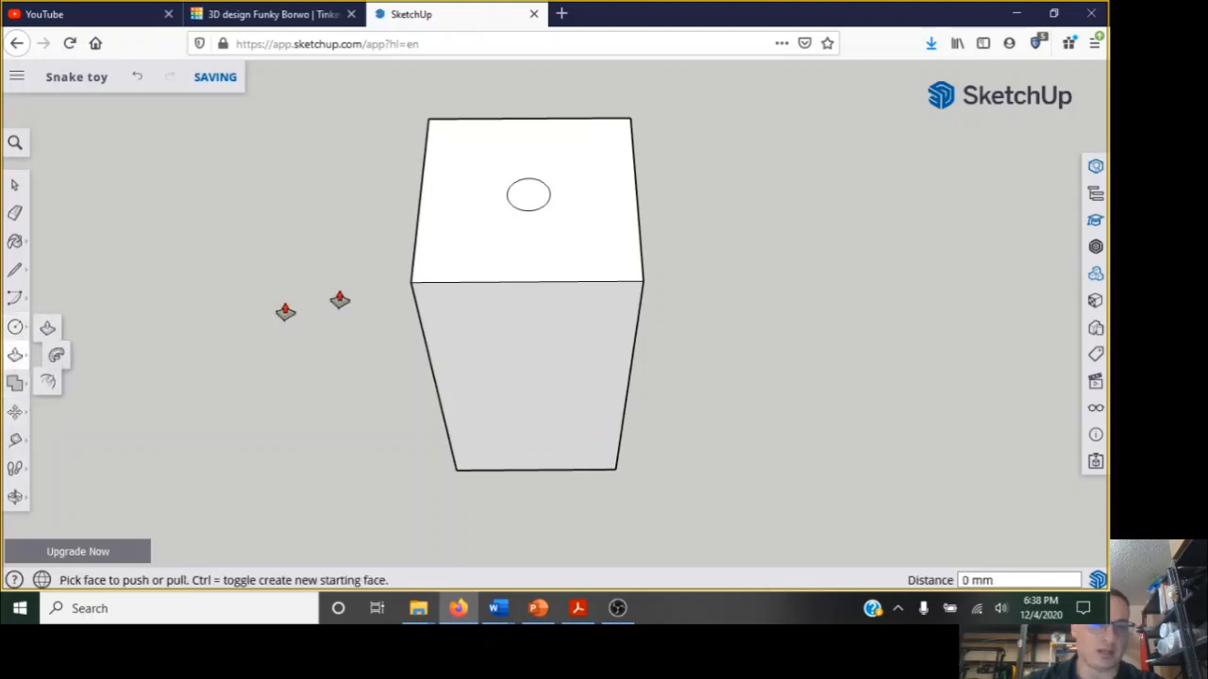
pyautogui.moveTo(538, 196); pyautogui.dragTo(552, 502)
pyautogui.click(557, 502)
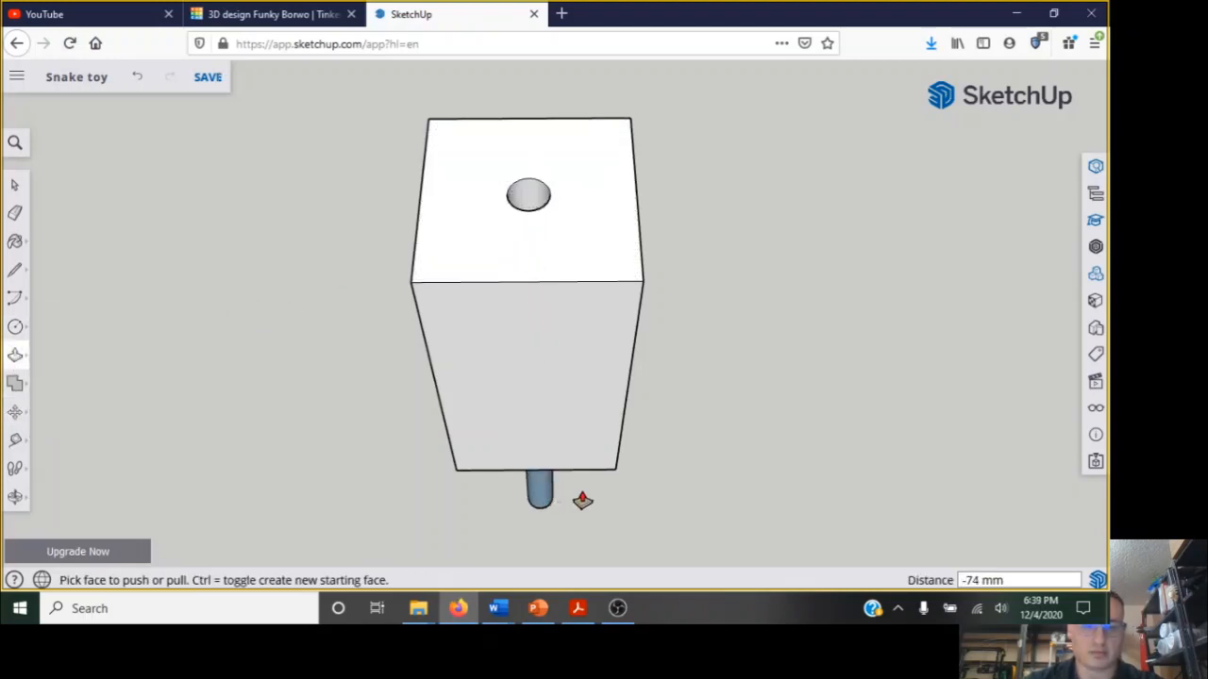
pyautogui.rightClick(622, 499)
# Push the end face of the rod protruding below the block back towards the underside to shorten the rod.
pyautogui.click(15, 497)
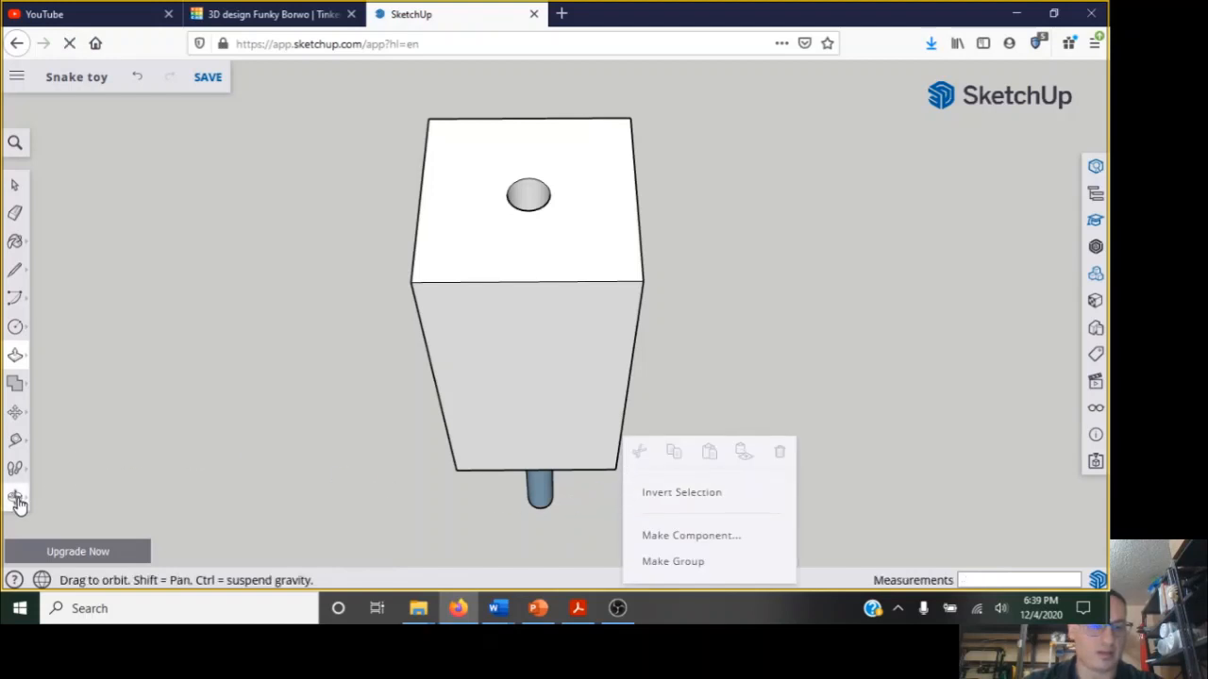
pyautogui.click(56, 433)
pyautogui.moveTo(520, 530); pyautogui.dragTo(550, 8)
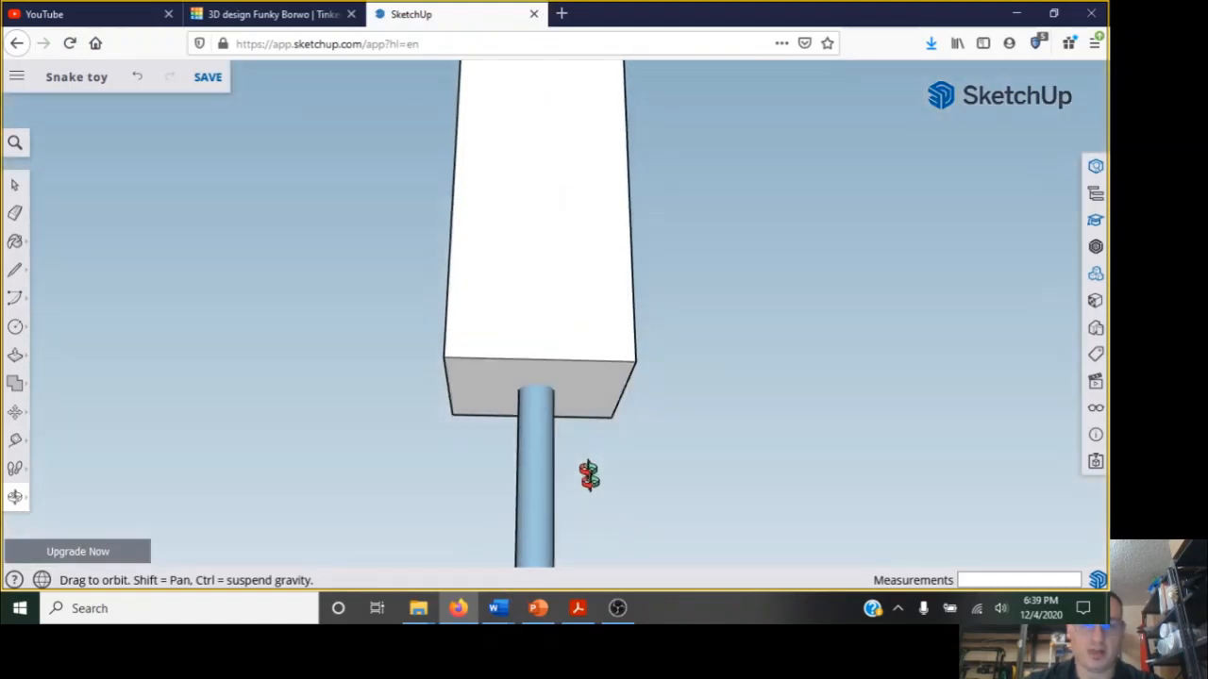
pyautogui.moveTo(585, 474); pyautogui.dragTo(597, 281)
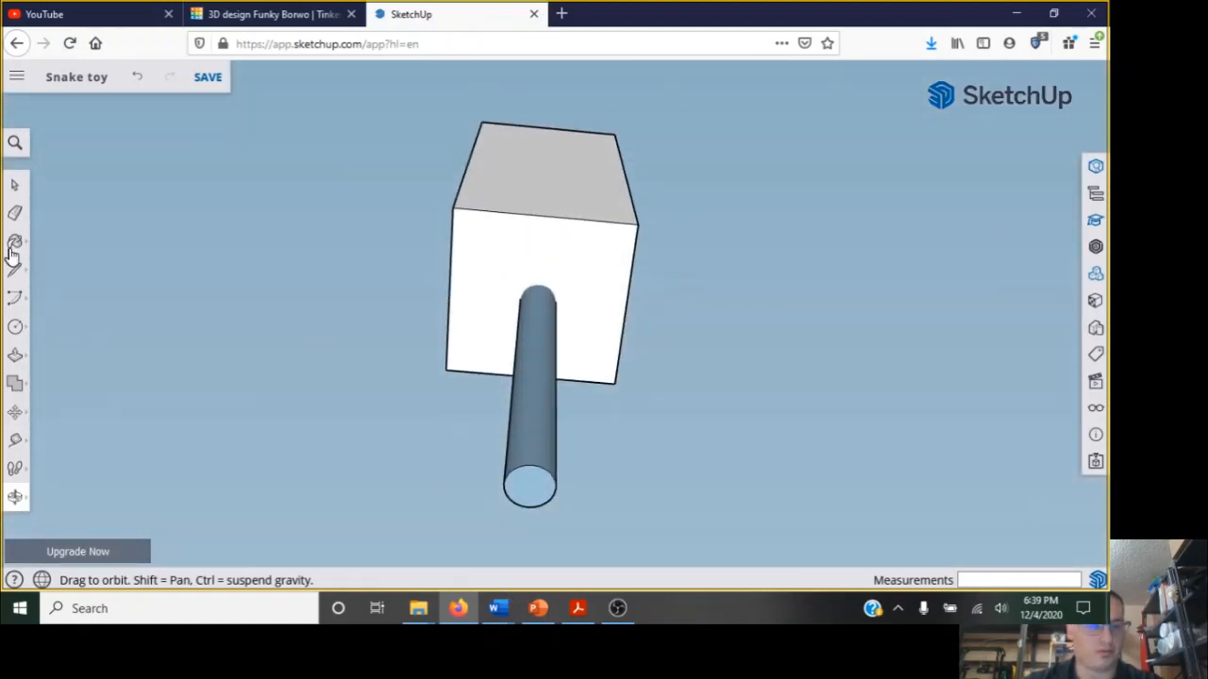
pyautogui.click(14, 356)
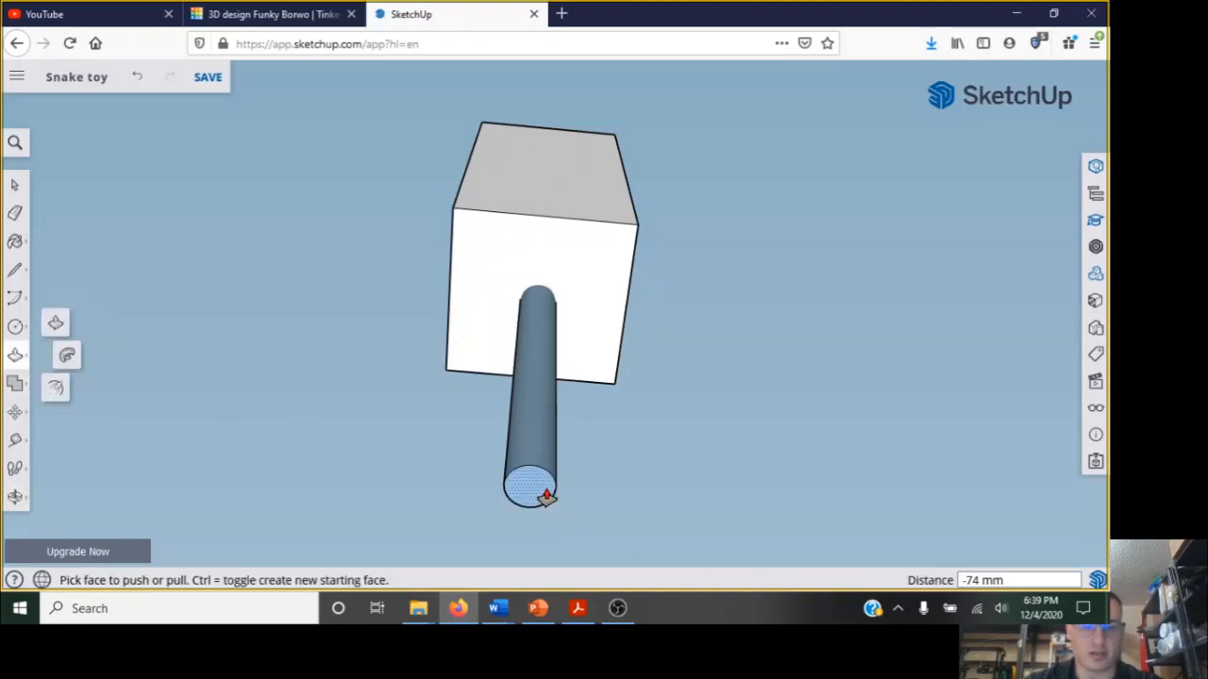
pyautogui.moveTo(545, 493); pyautogui.dragTo(536, 344)
pyautogui.rightClick(707, 299)
pyautogui.click(668, 368)
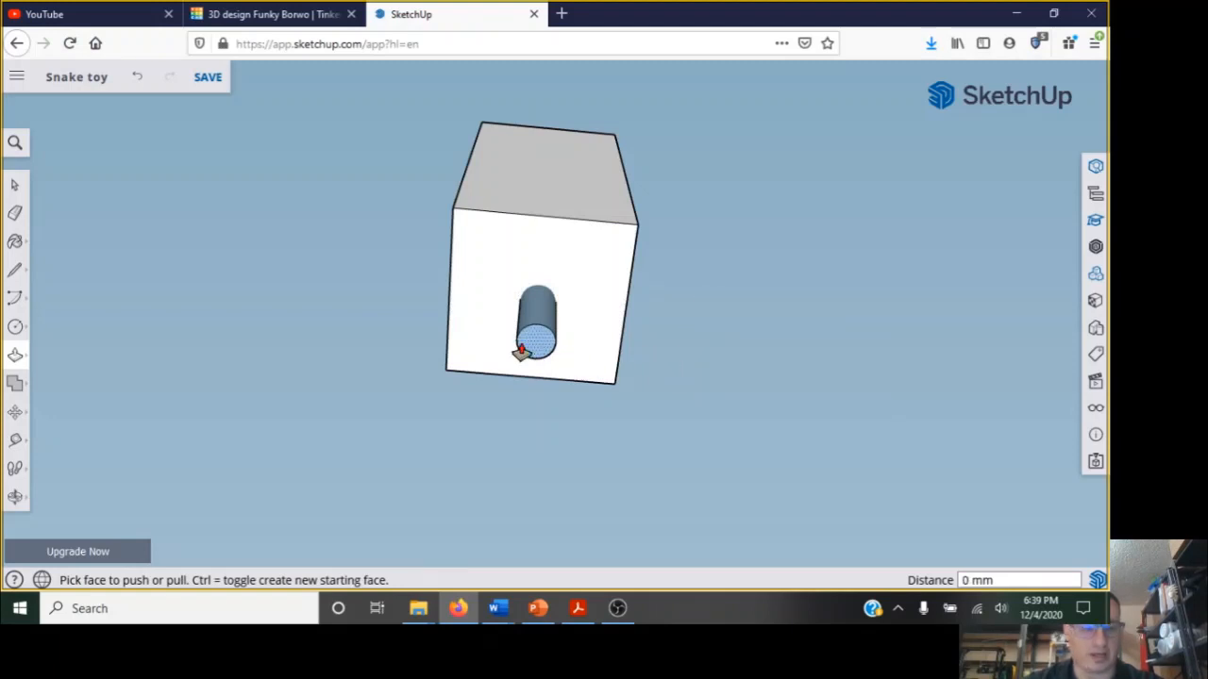
# Delete the circular end face of the rod protruding from the block's underside.
pyautogui.click(14, 184)
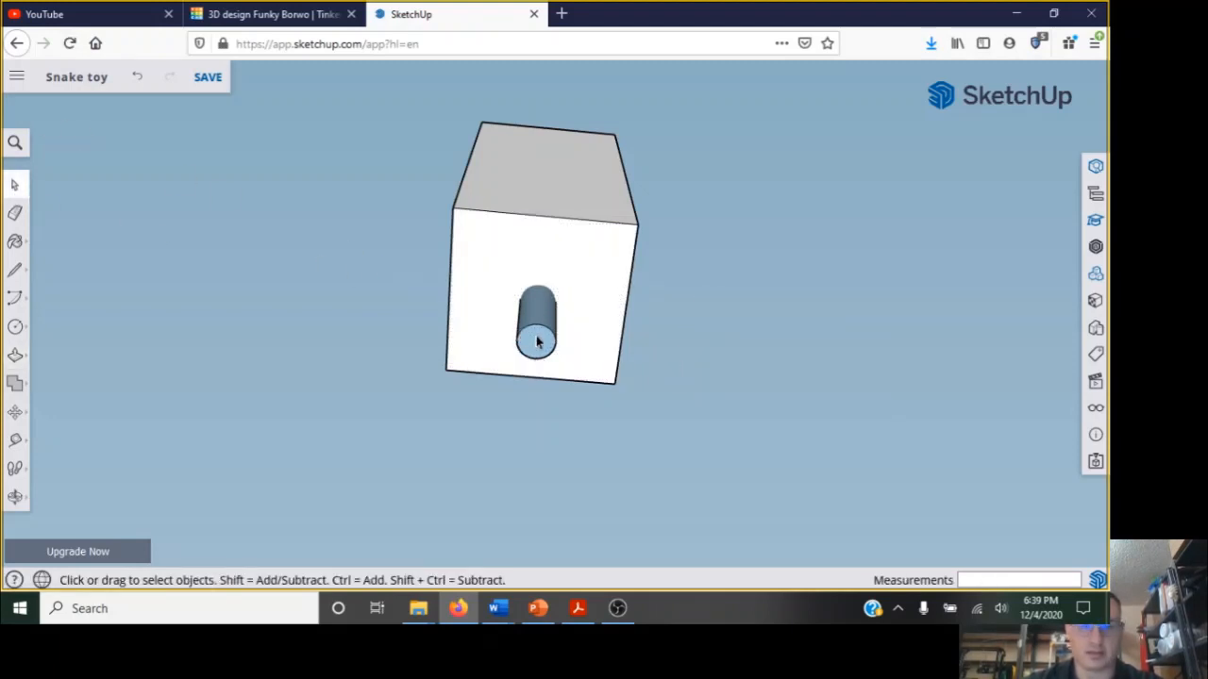
pyautogui.press('Delete')
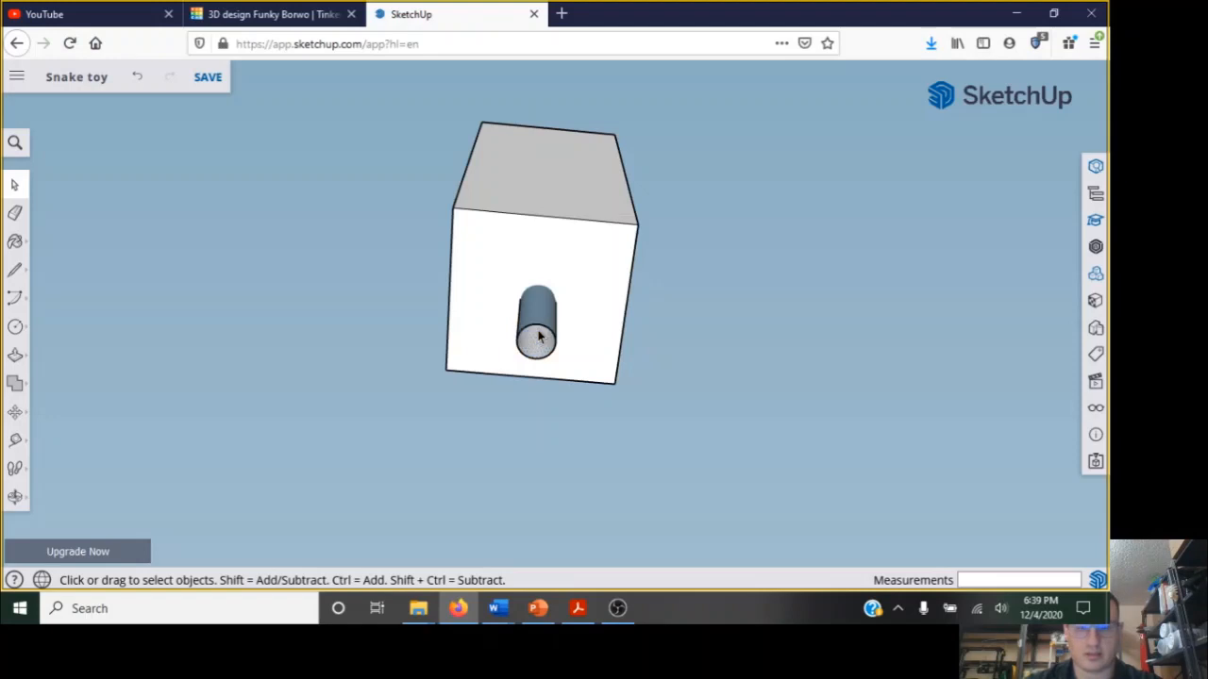
pyautogui.rightClick(653, 330)
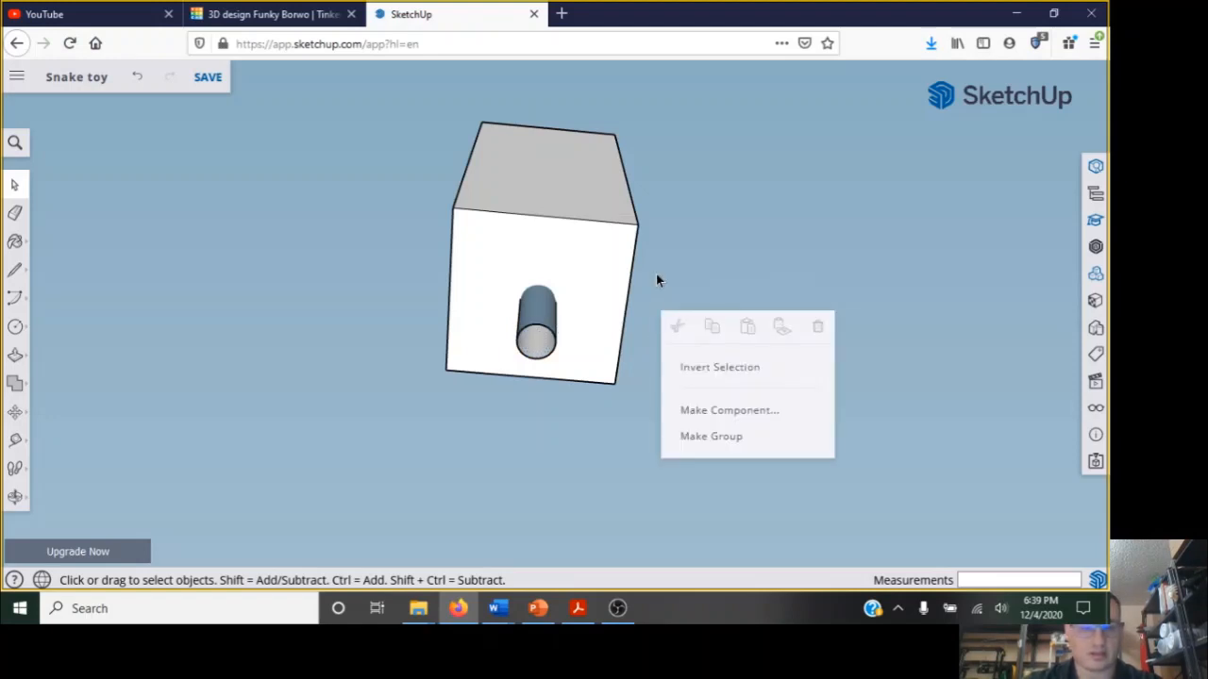
pyautogui.click(656, 273)
# Delete the cylindrical wall of the rod protruding below the block.
pyautogui.click(15, 497)
pyautogui.moveTo(148, 488); pyautogui.dragTo(661, 46)
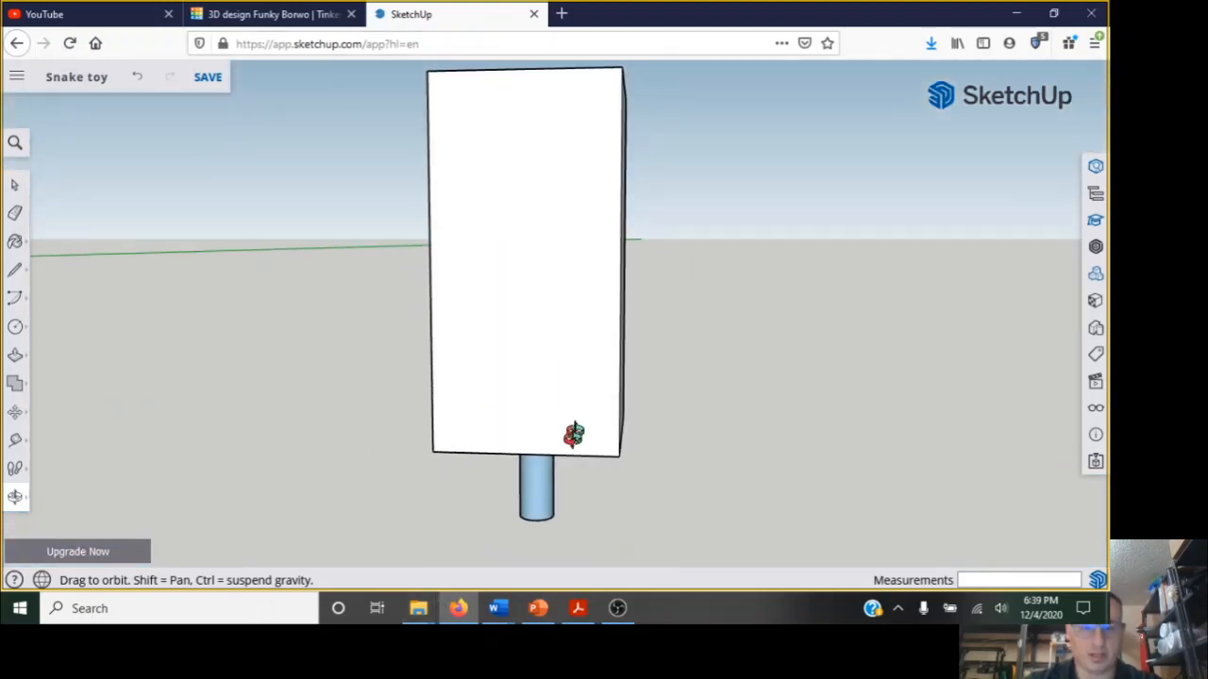
pyautogui.click(14, 188)
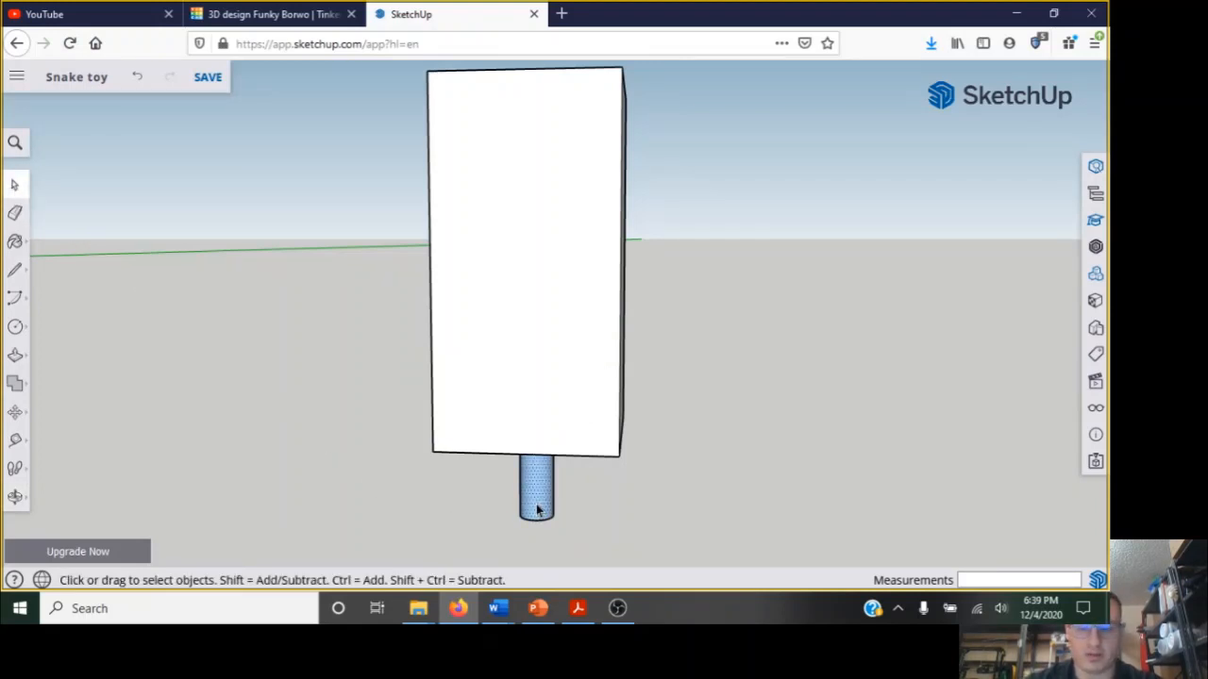
pyautogui.press('Delete')
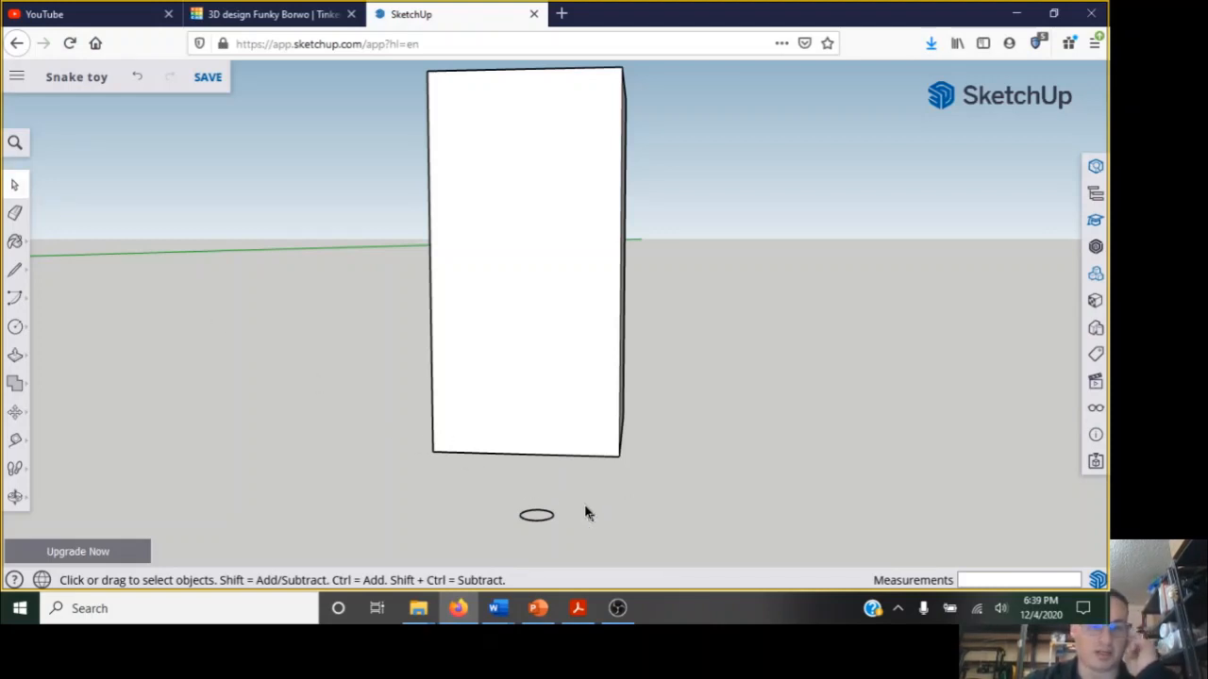
# Delete the leftover circular edge floating beneath the block.
pyautogui.click(21, 501)
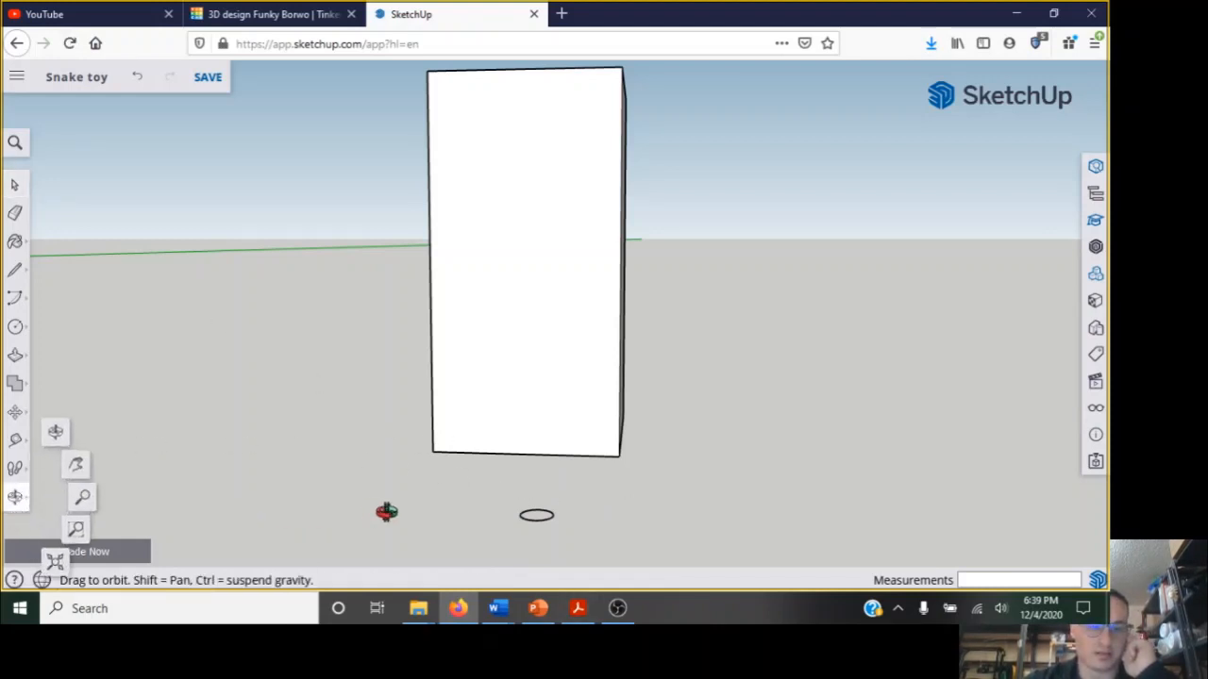
pyautogui.moveTo(534, 432); pyautogui.dragTo(555, 315)
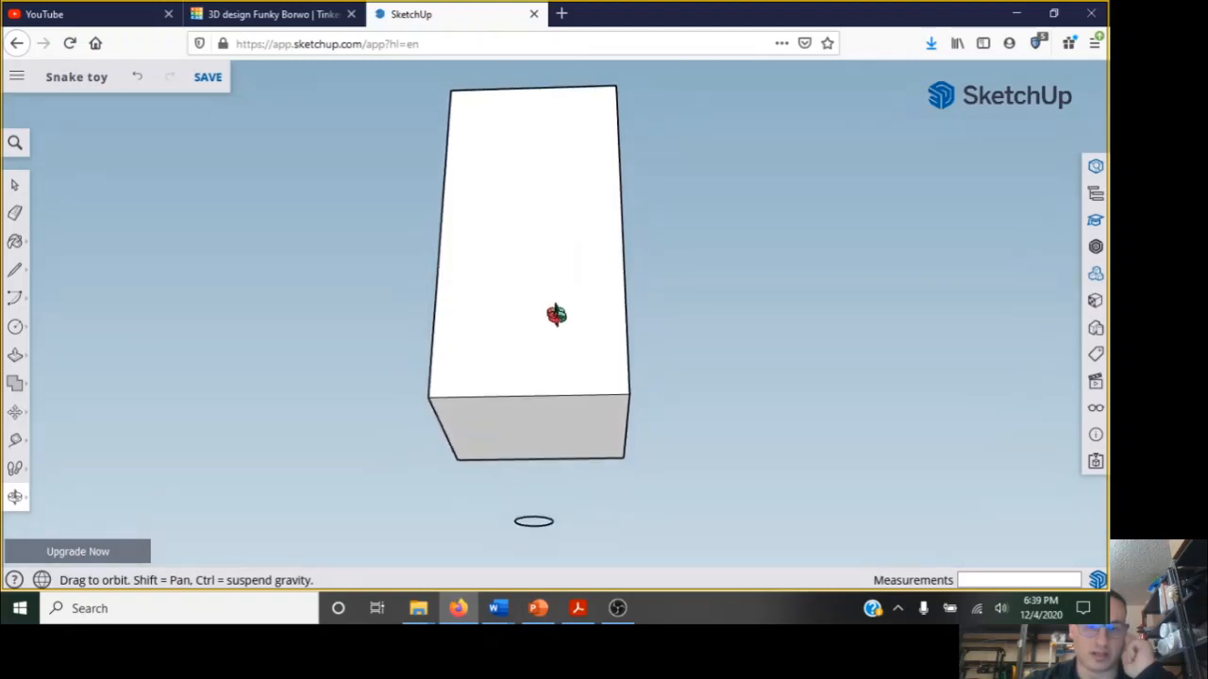
pyautogui.press('space')
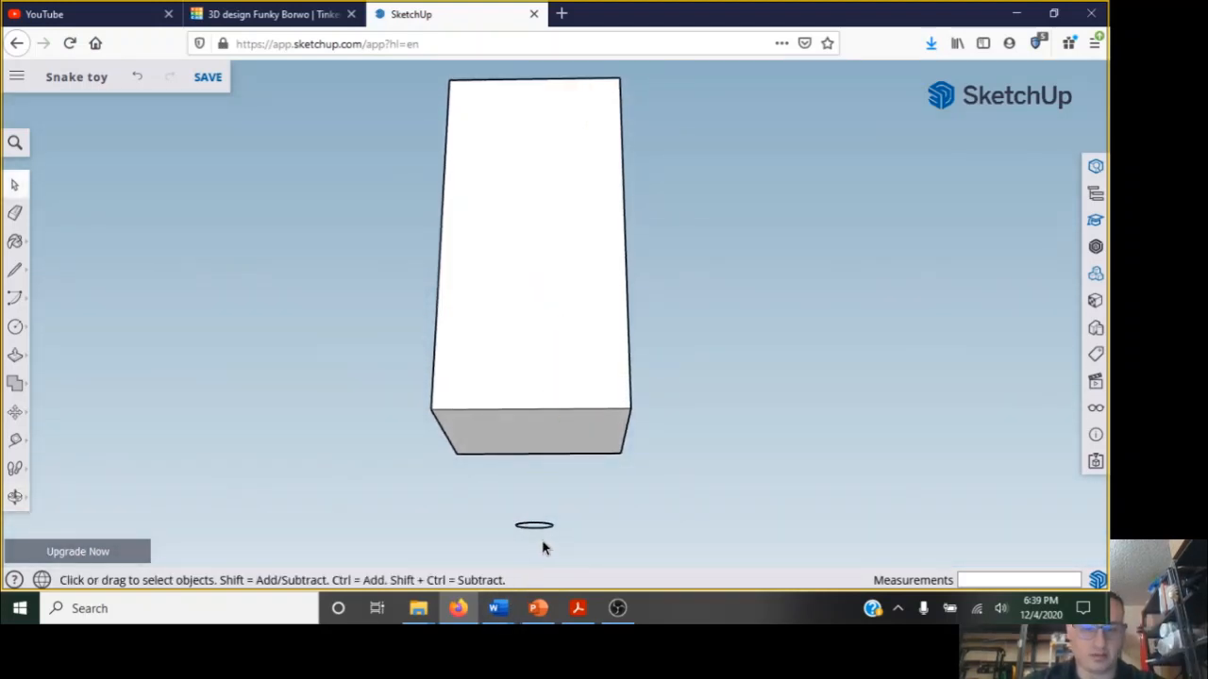
pyautogui.moveTo(567, 541); pyautogui.dragTo(480, 507)
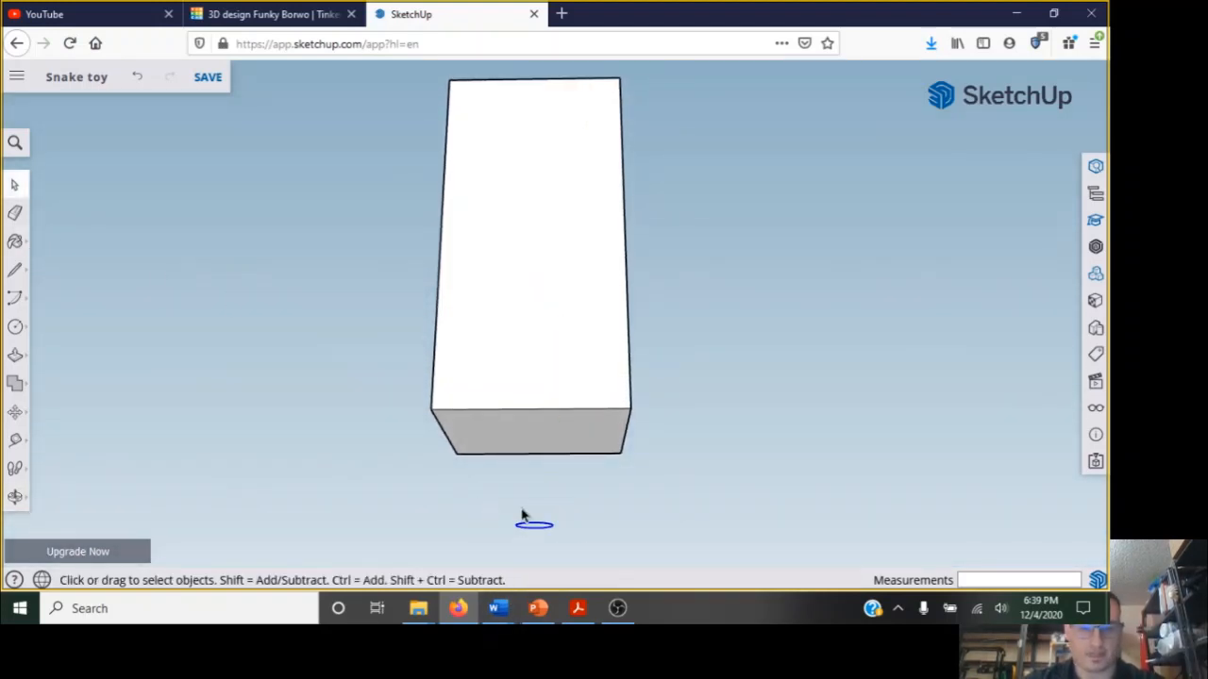
pyautogui.rightClick(695, 314)
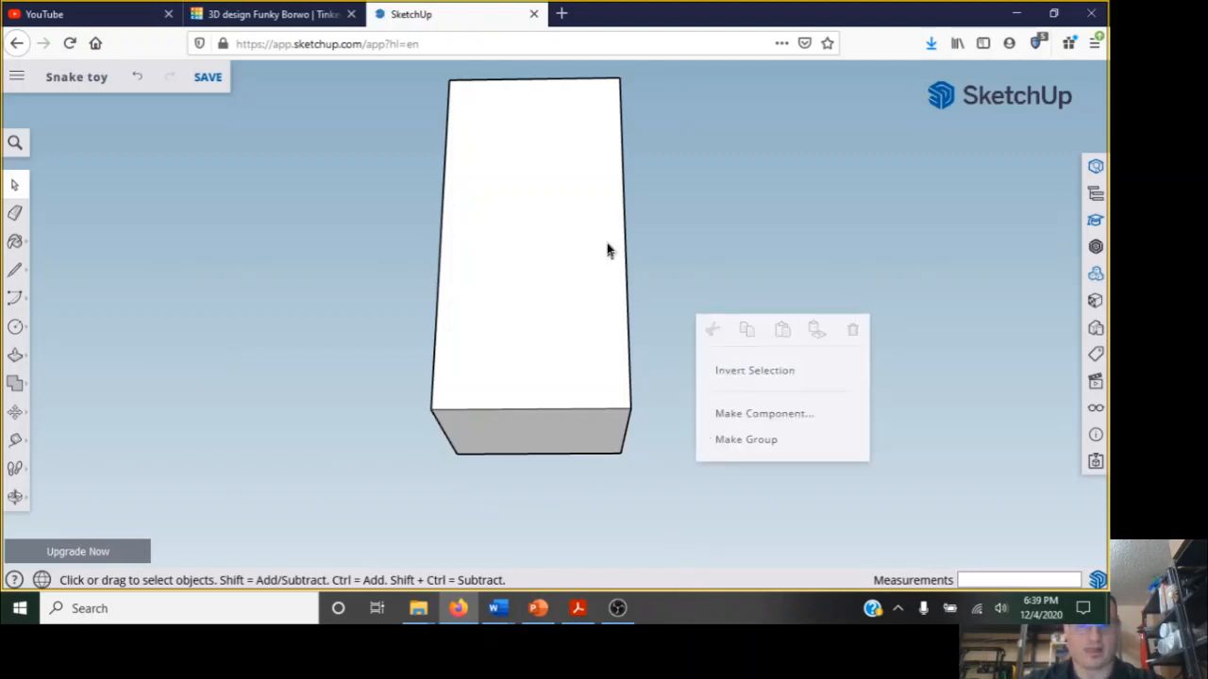
# Undo the rod deletions and the earlier push, going back to the flat circle on the block's top face.
pyautogui.click(662, 207)
pyautogui.rightClick(657, 187)
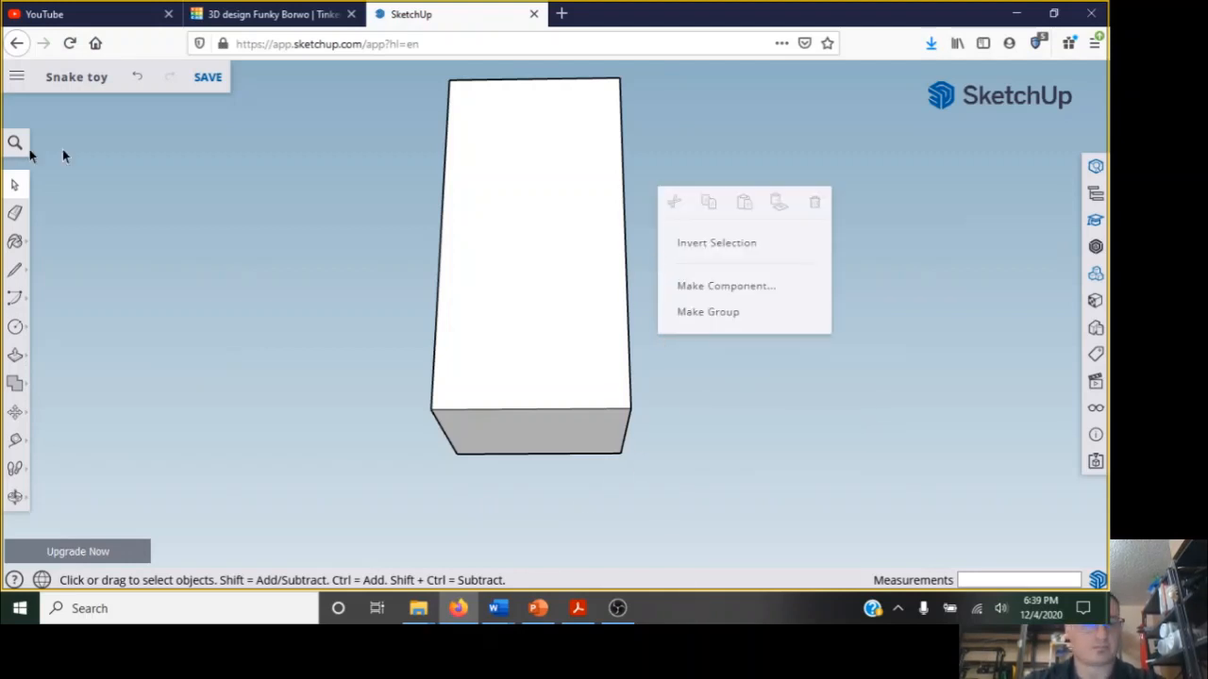
pyautogui.click(14, 496)
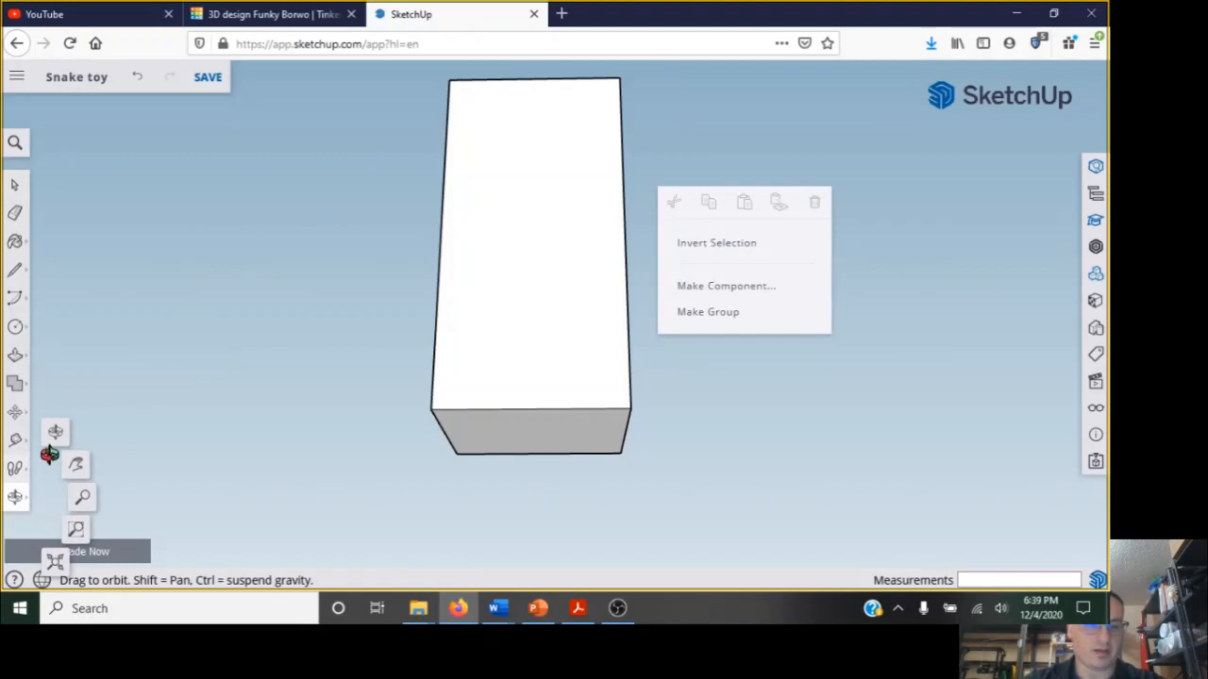
pyautogui.click(57, 436)
pyautogui.moveTo(367, 186); pyautogui.dragTo(685, 213)
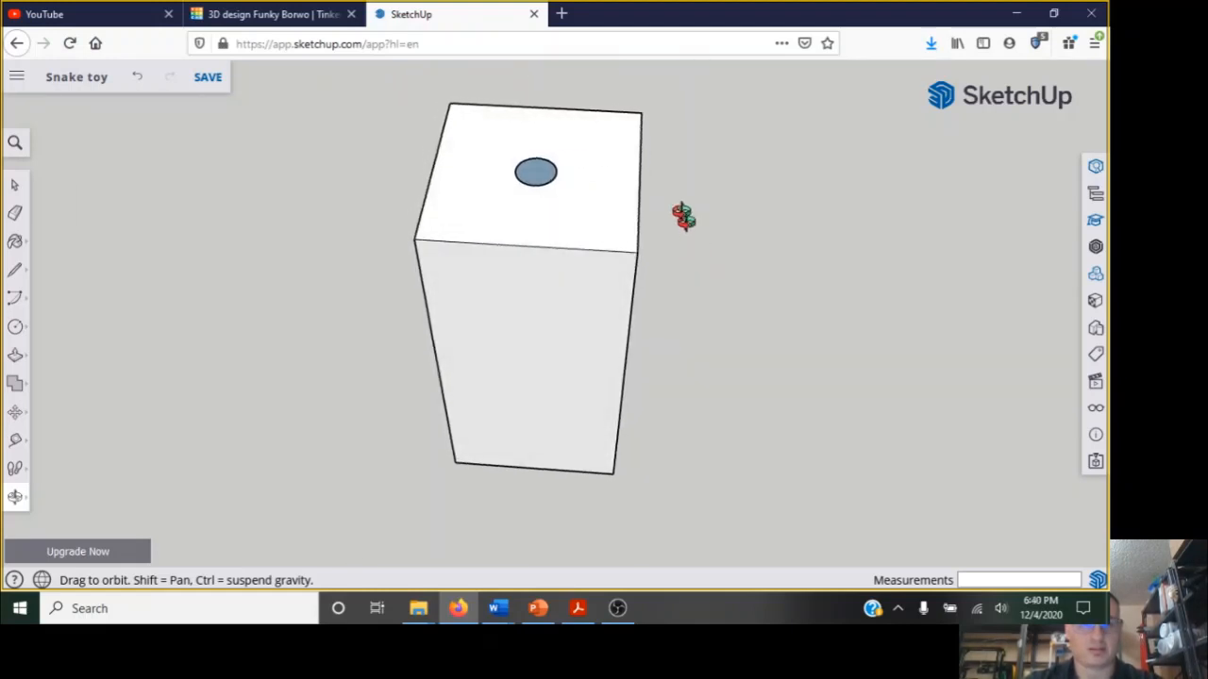
pyautogui.scroll(5, 645, 158)
pyautogui.rightClick(688, 192)
pyautogui.click(652, 232)
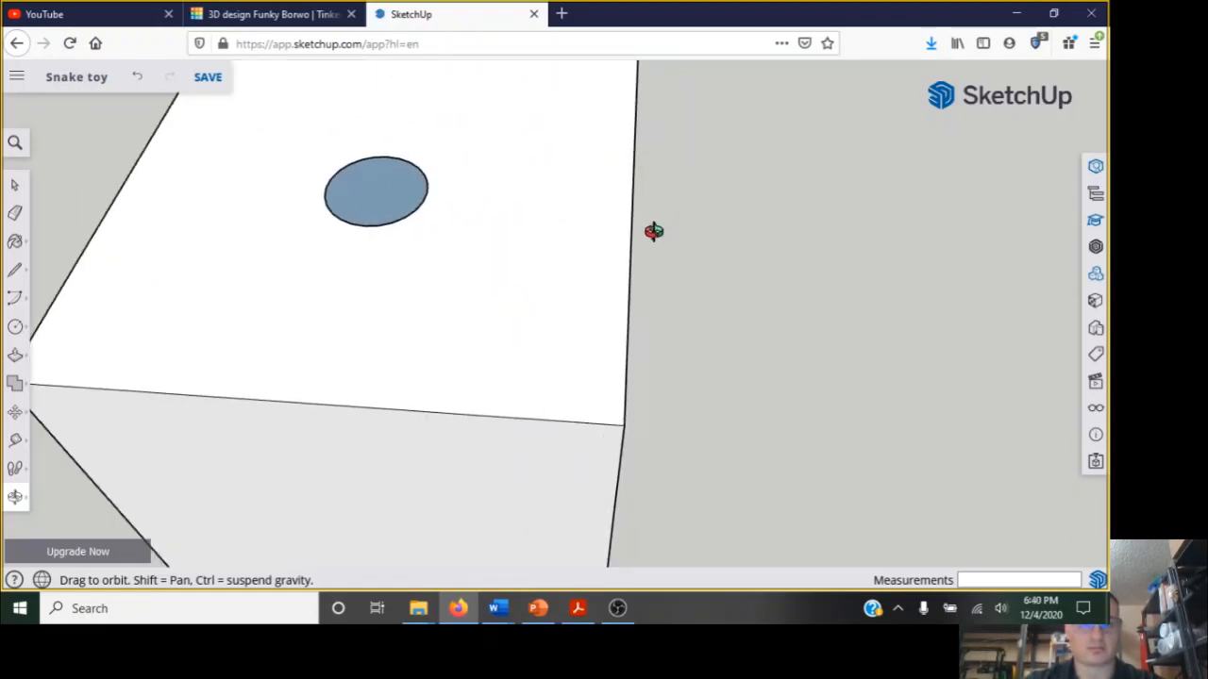
pyautogui.click(138, 83)
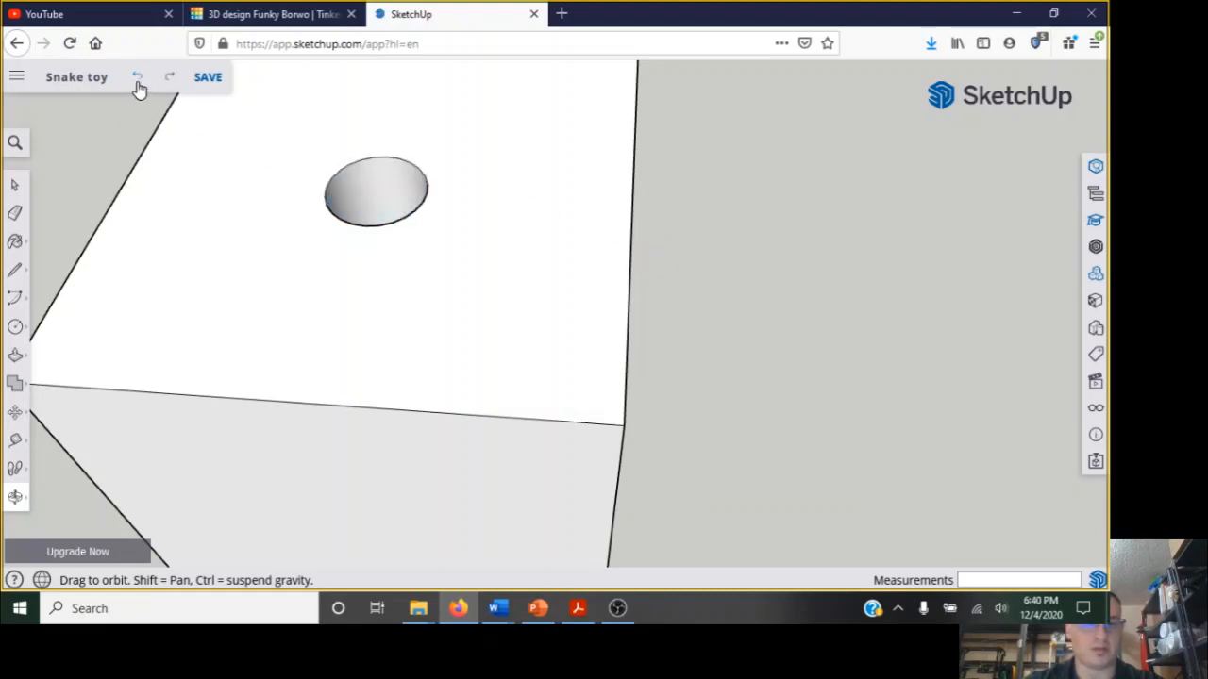
pyautogui.click(138, 84)
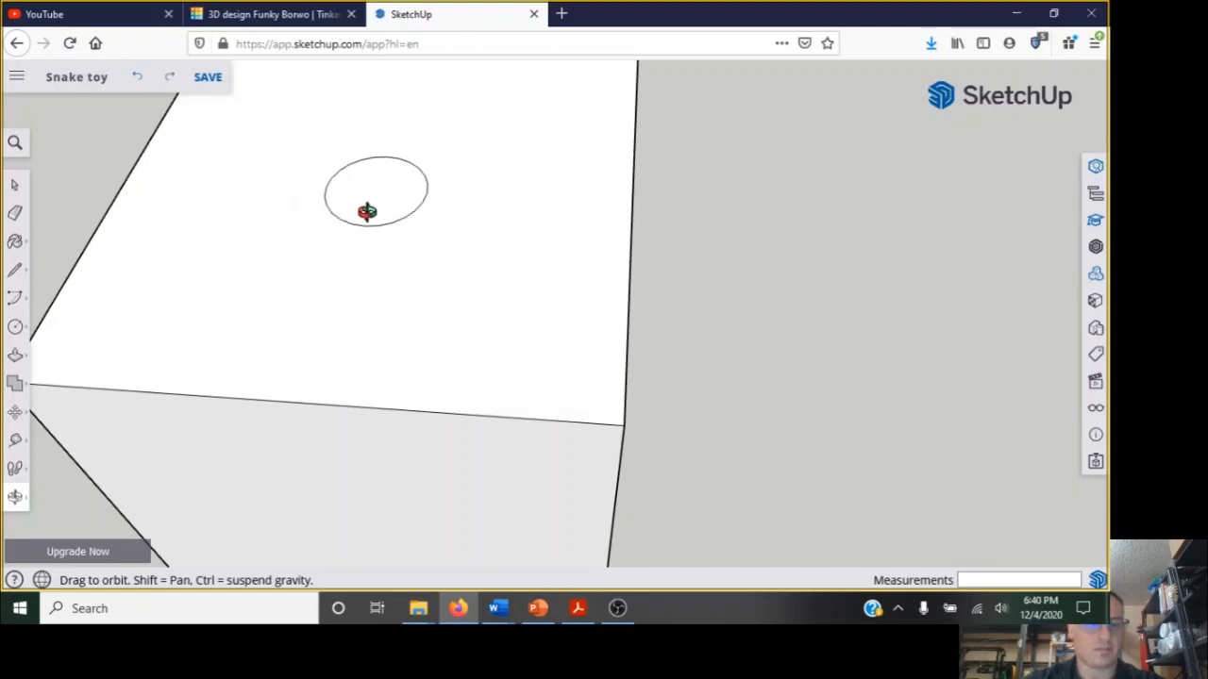
# Push the circle on the block's top face 40 mm down through the block to its bottom edge with Push/Pull.
pyautogui.click(21, 357)
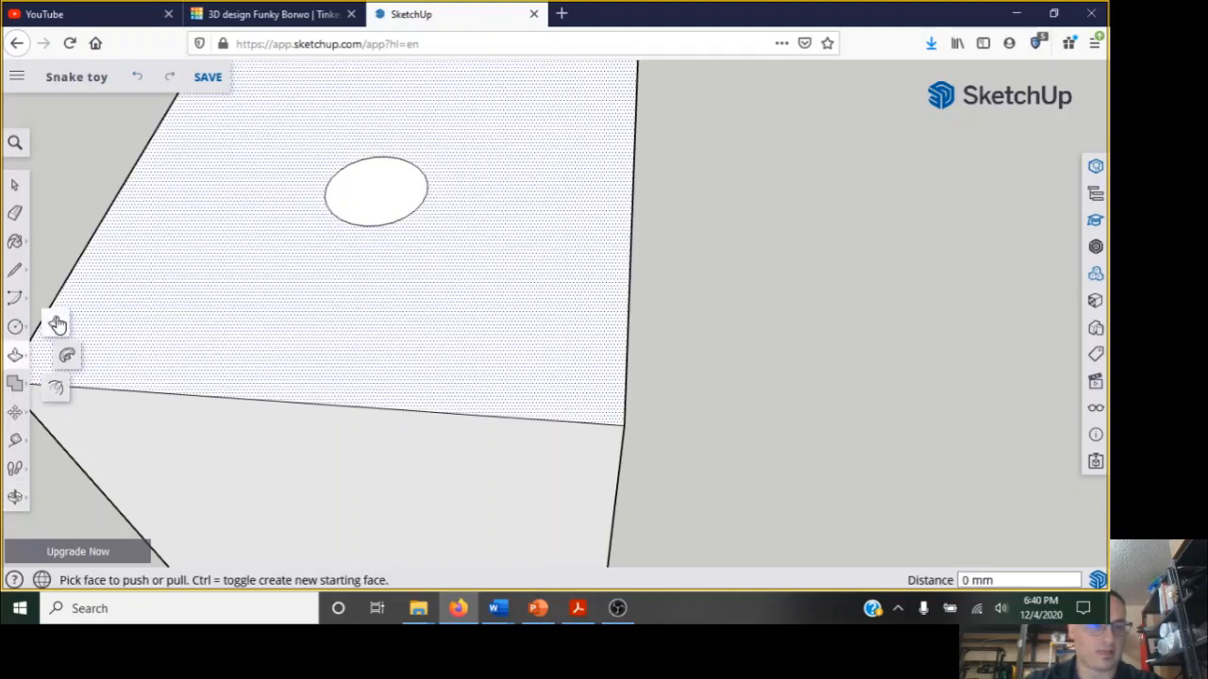
pyautogui.click(372, 192)
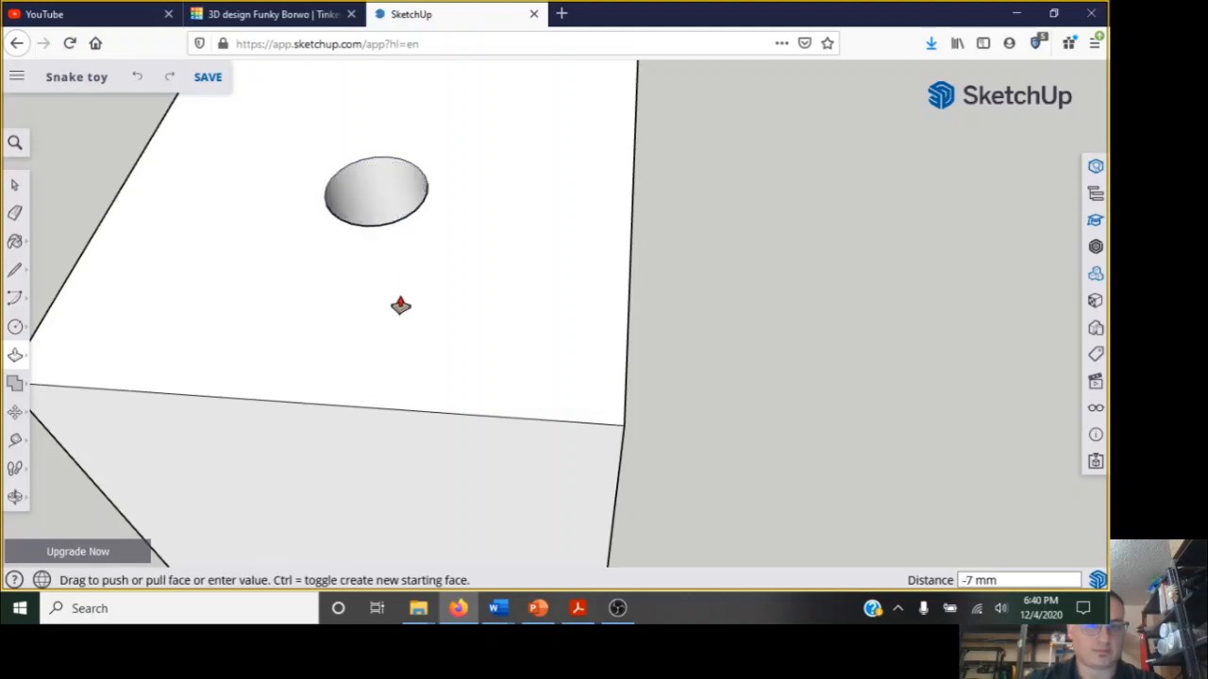
pyautogui.scroll(-6, 400, 304)
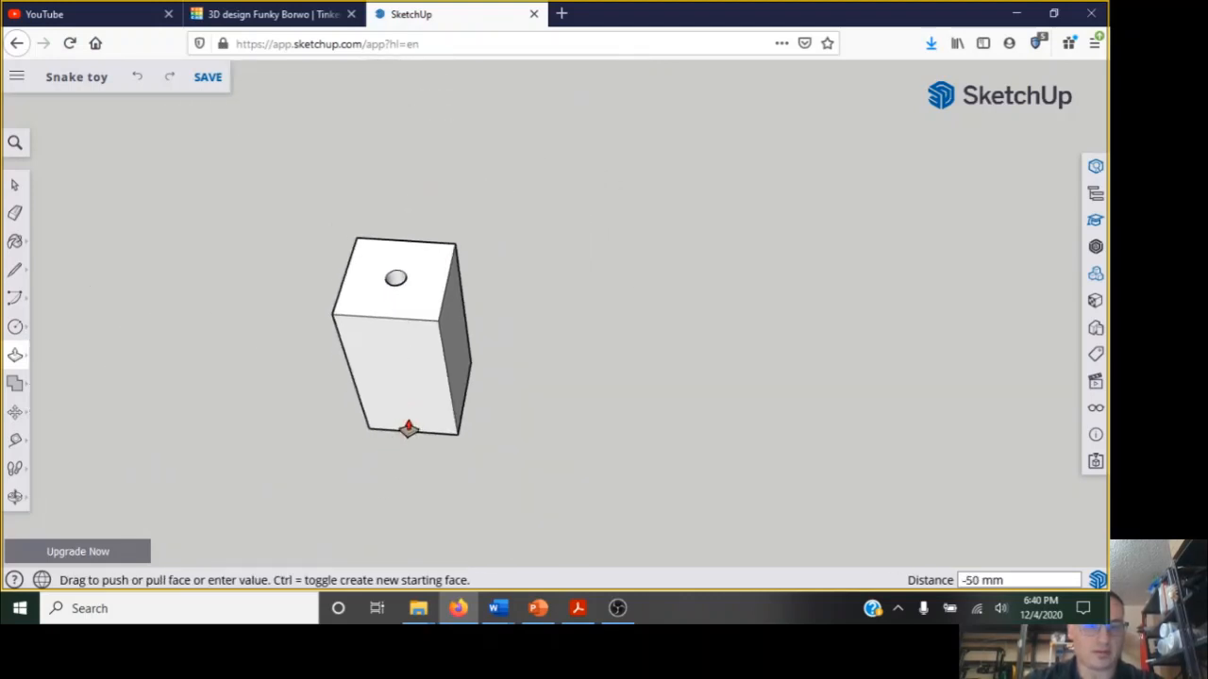
pyautogui.click(412, 436)
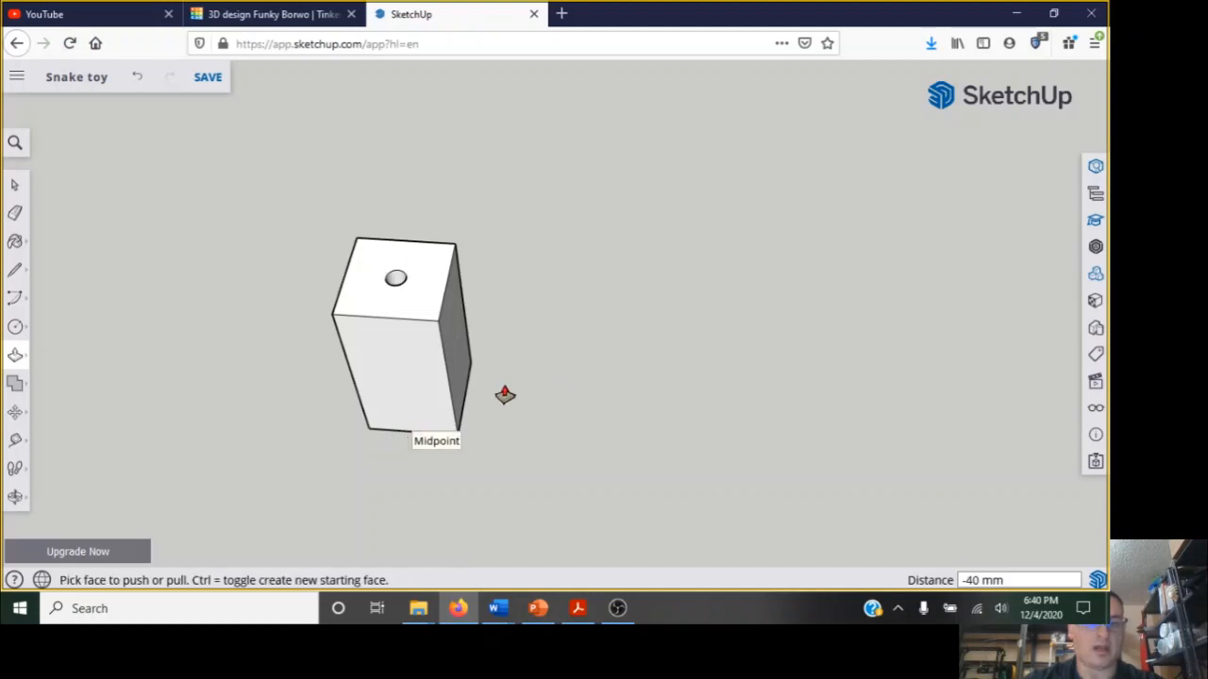
# Examine the hole from below and above to check that it passes all the way through the block.
pyautogui.click(19, 500)
pyautogui.click(54, 431)
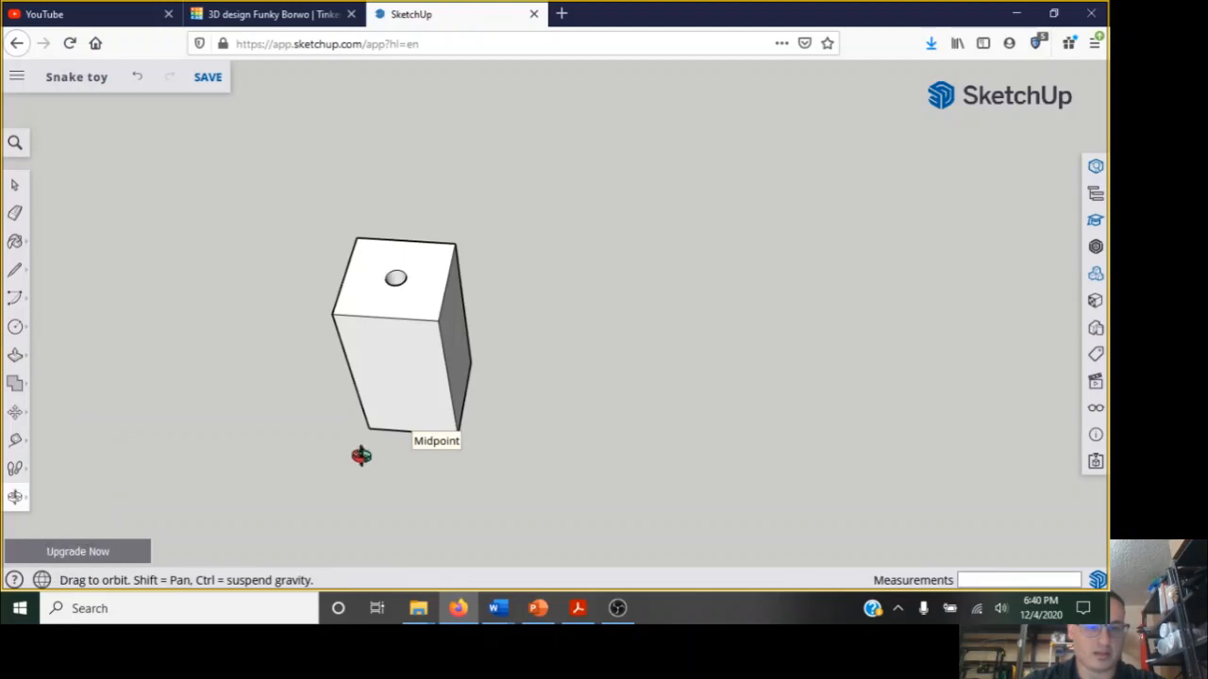
pyautogui.moveTo(358, 453); pyautogui.dragTo(386, 43)
pyautogui.moveTo(404, 369); pyautogui.dragTo(367, 319)
pyautogui.scroll(3, 363, 349)
pyautogui.moveTo(579, 463); pyautogui.dragTo(809, 299)
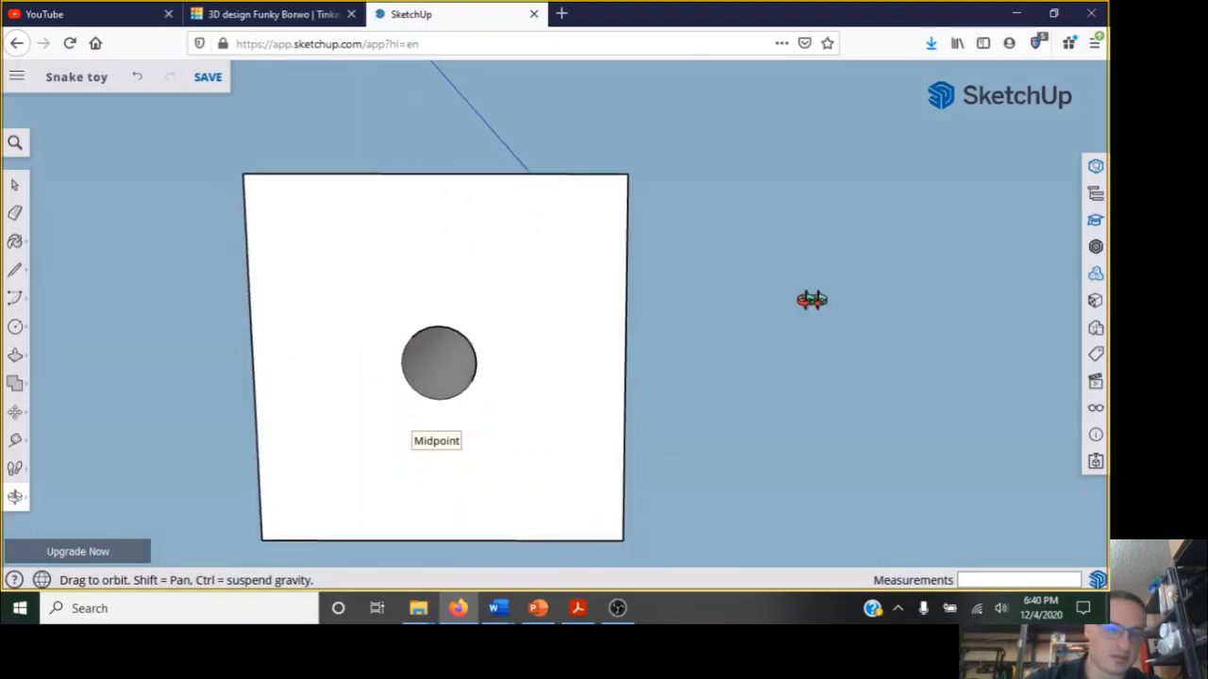
pyautogui.moveTo(564, 337); pyautogui.dragTo(682, 286)
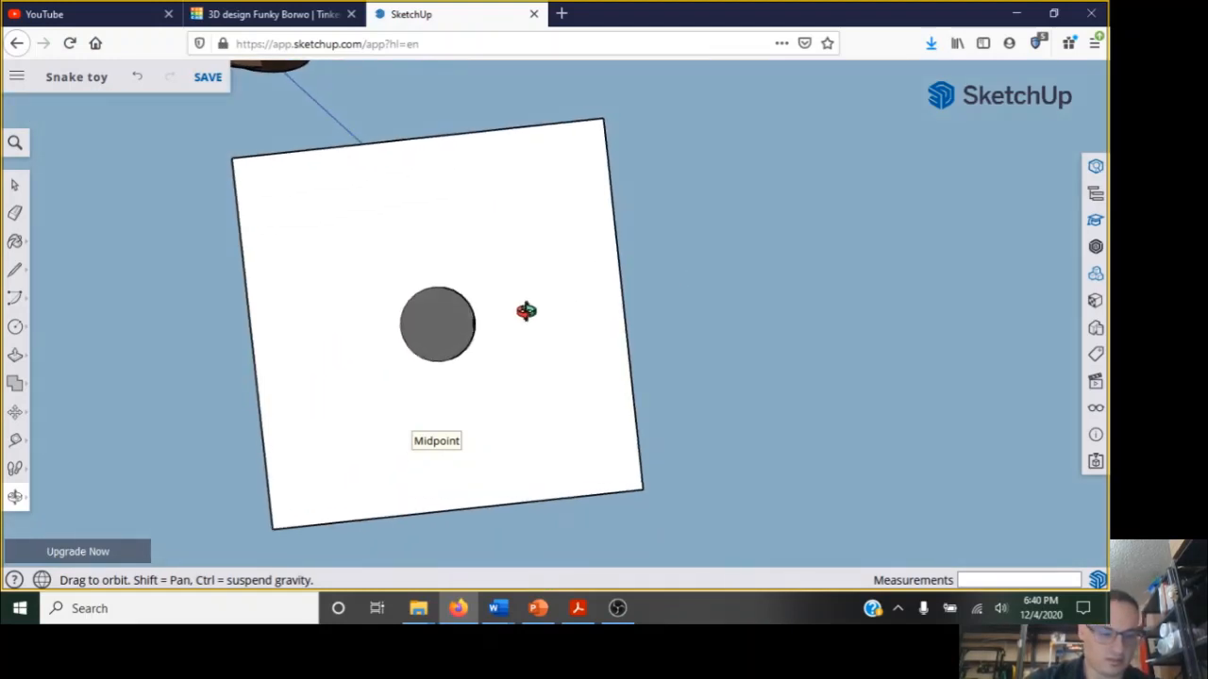
pyautogui.moveTo(516, 319); pyautogui.dragTo(619, 314)
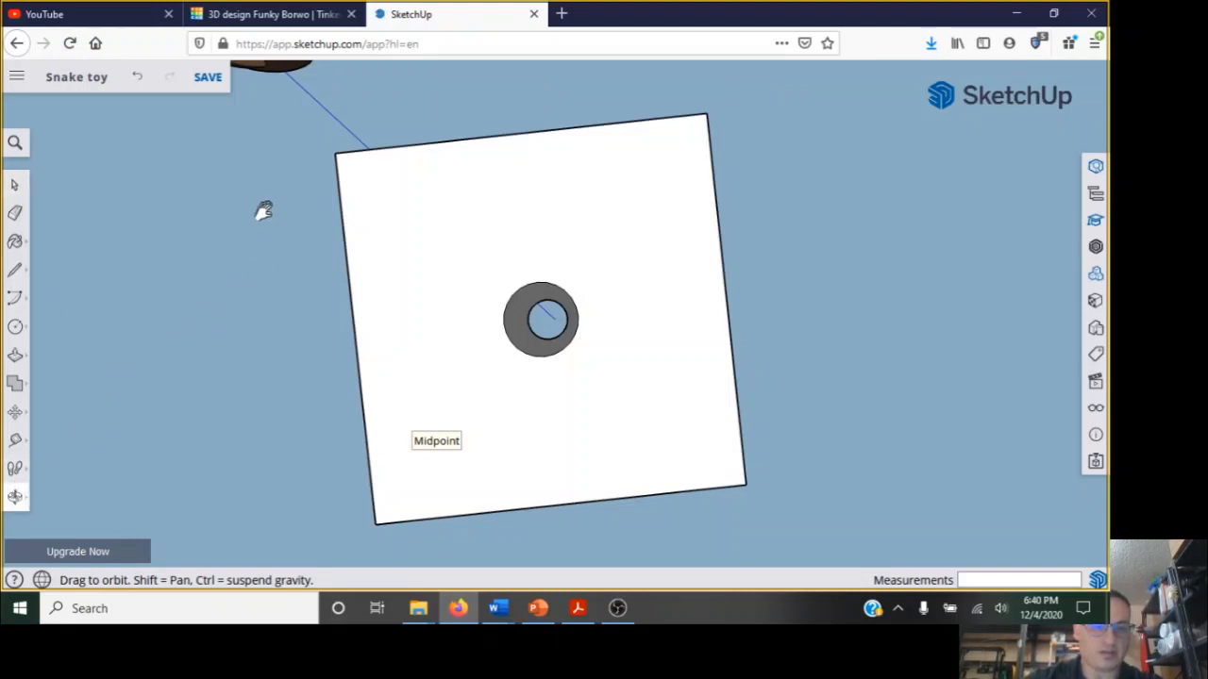
pyautogui.moveTo(263, 212); pyautogui.dragTo(299, 231)
pyautogui.click(15, 497)
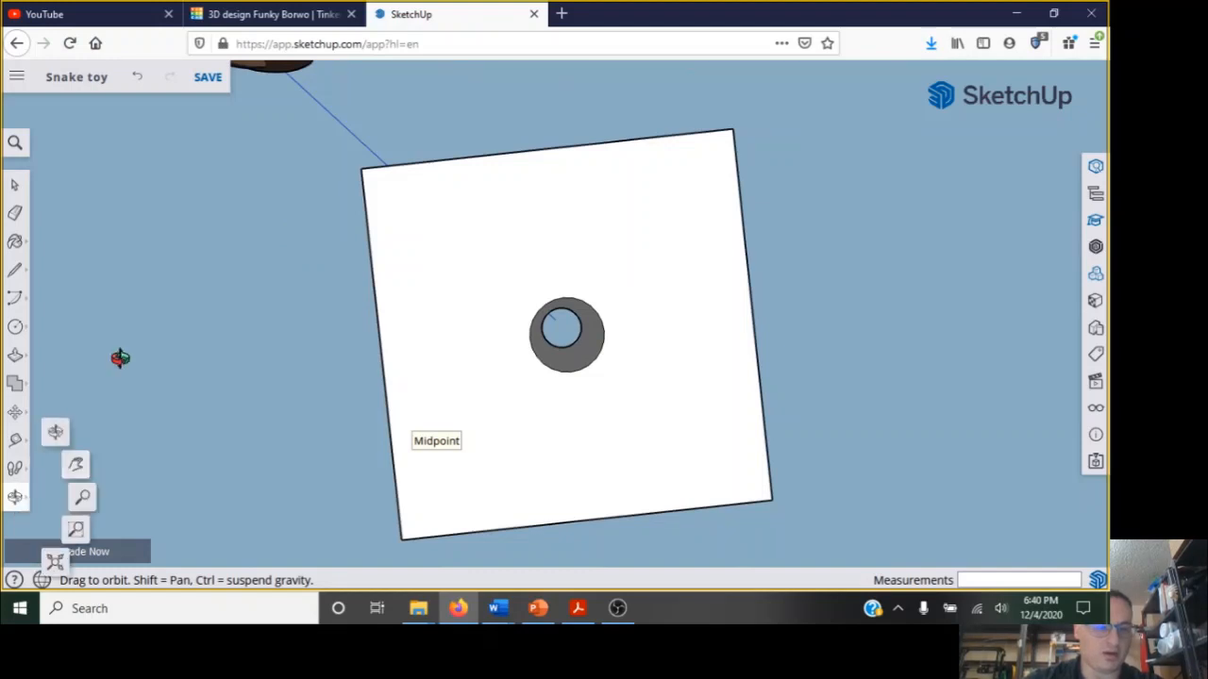
pyautogui.moveTo(372, 126); pyautogui.dragTo(495, 535)
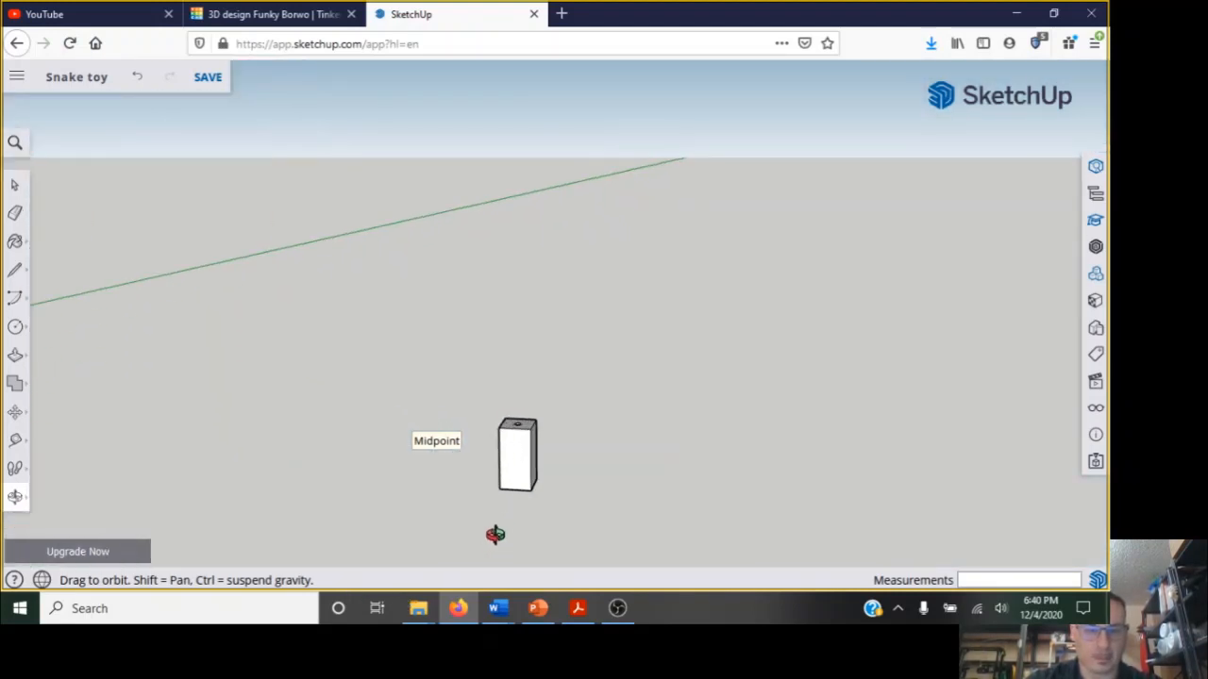
pyautogui.scroll(5, 571, 421)
pyautogui.scroll(-1, 545, 436)
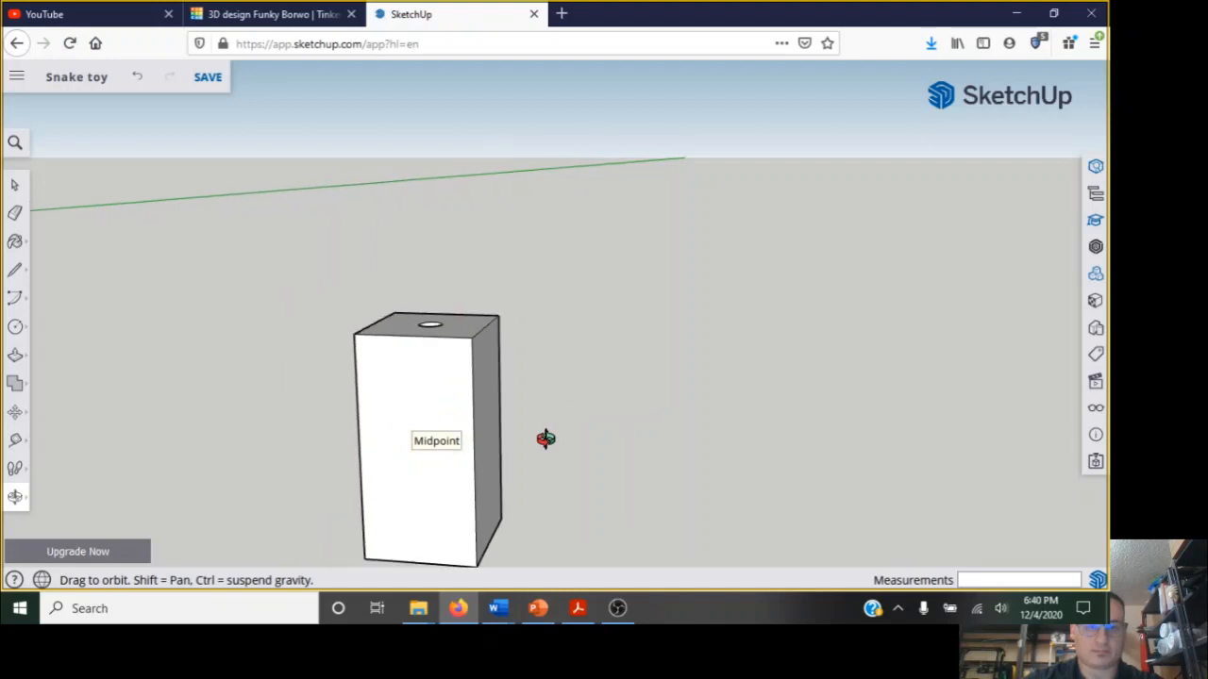
pyautogui.moveTo(537, 504); pyautogui.dragTo(589, 517)
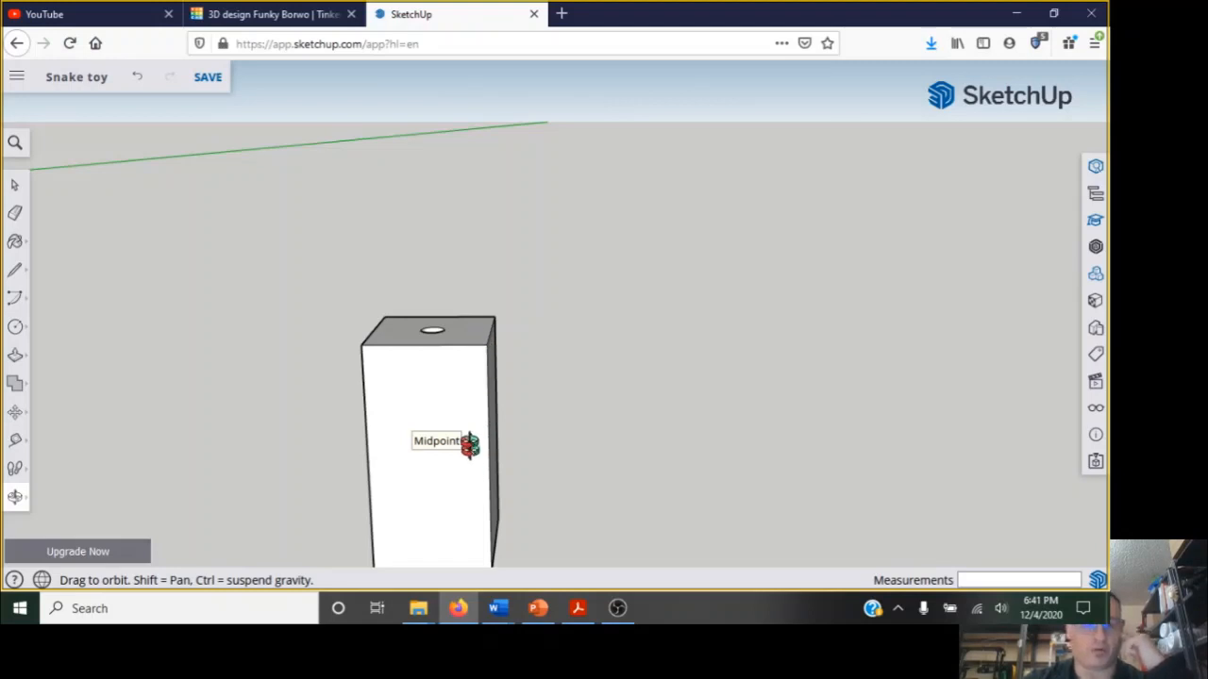
pyautogui.click(616, 608)
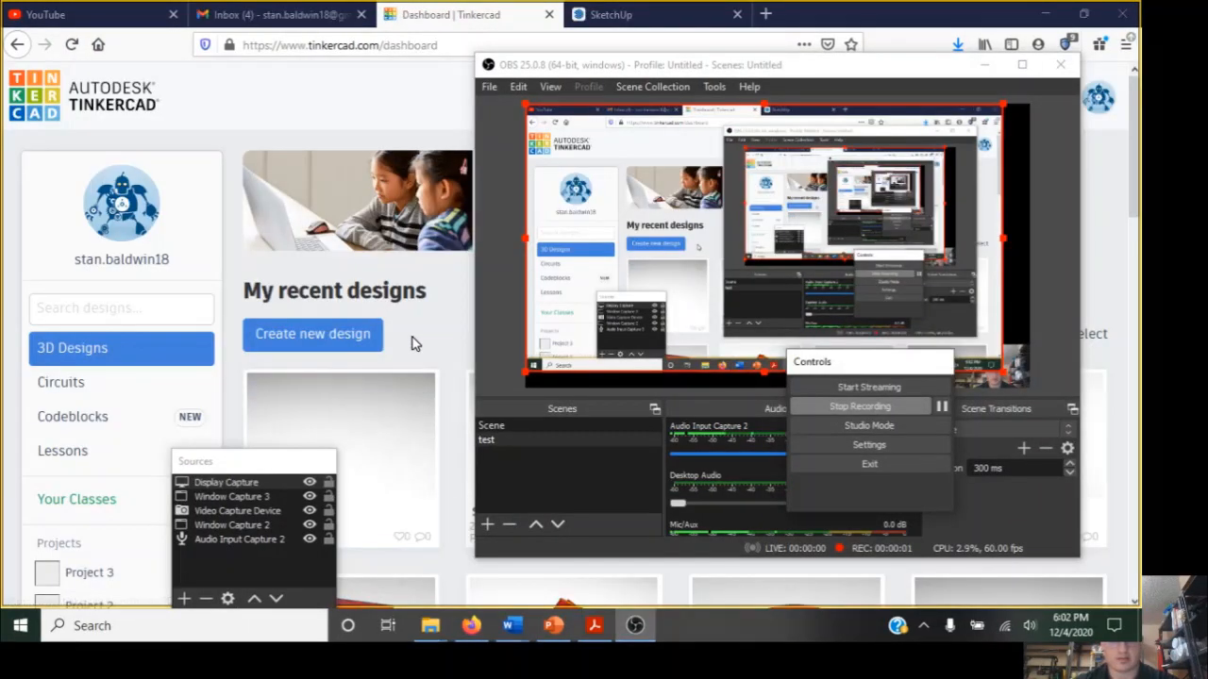
# Switch to the Tinkercad dashboard and look through the recent 3D designs.
pyautogui.click(410, 344)
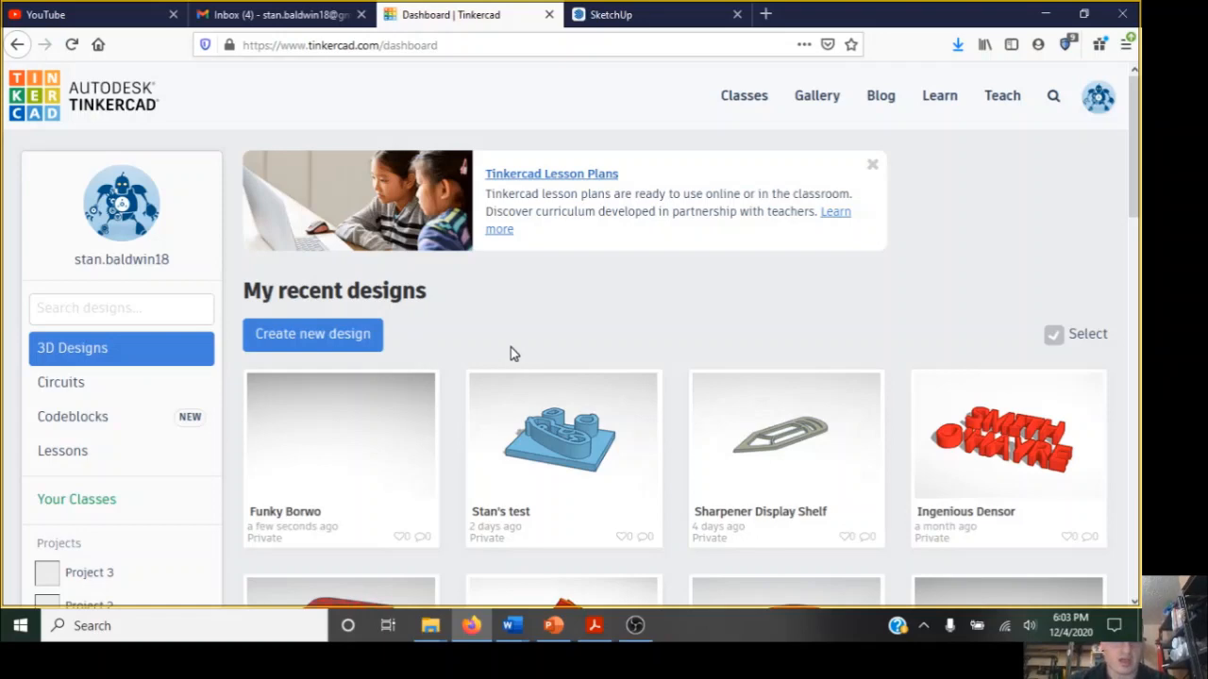
pyautogui.scroll(-4, 511, 351)
pyautogui.scroll(4, 512, 354)
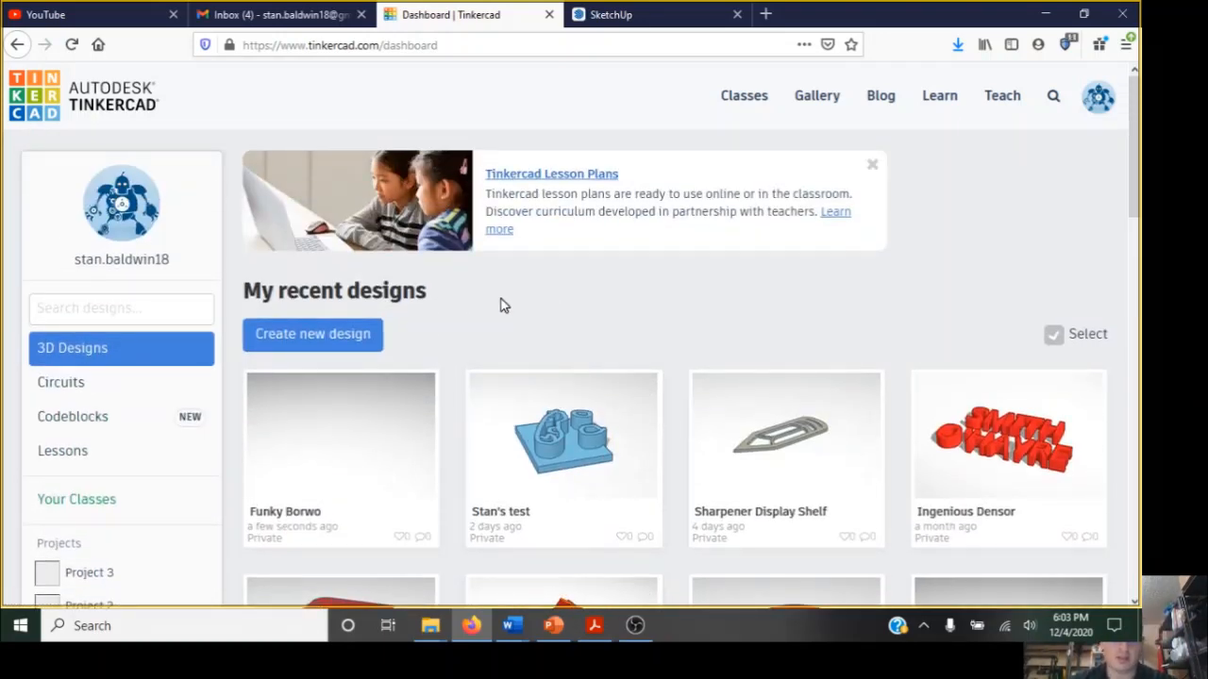
pyautogui.scroll(-8, 350, 335)
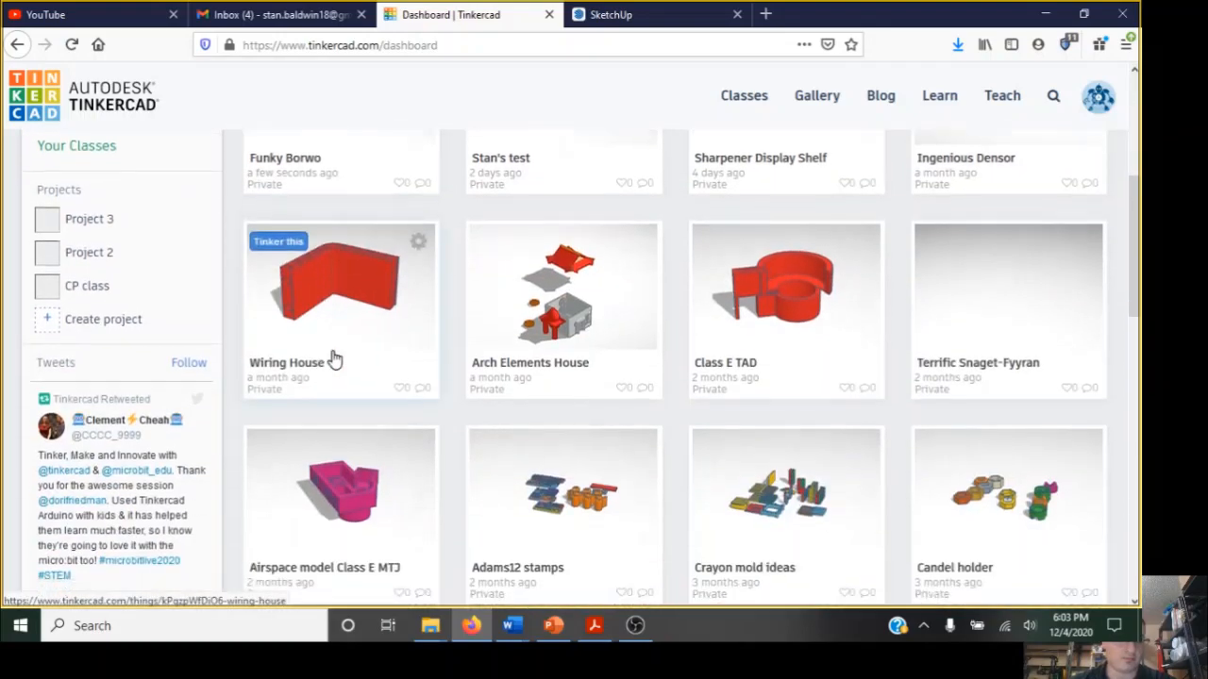
pyautogui.scroll(-3, 357, 359)
pyautogui.scroll(10, 359, 355)
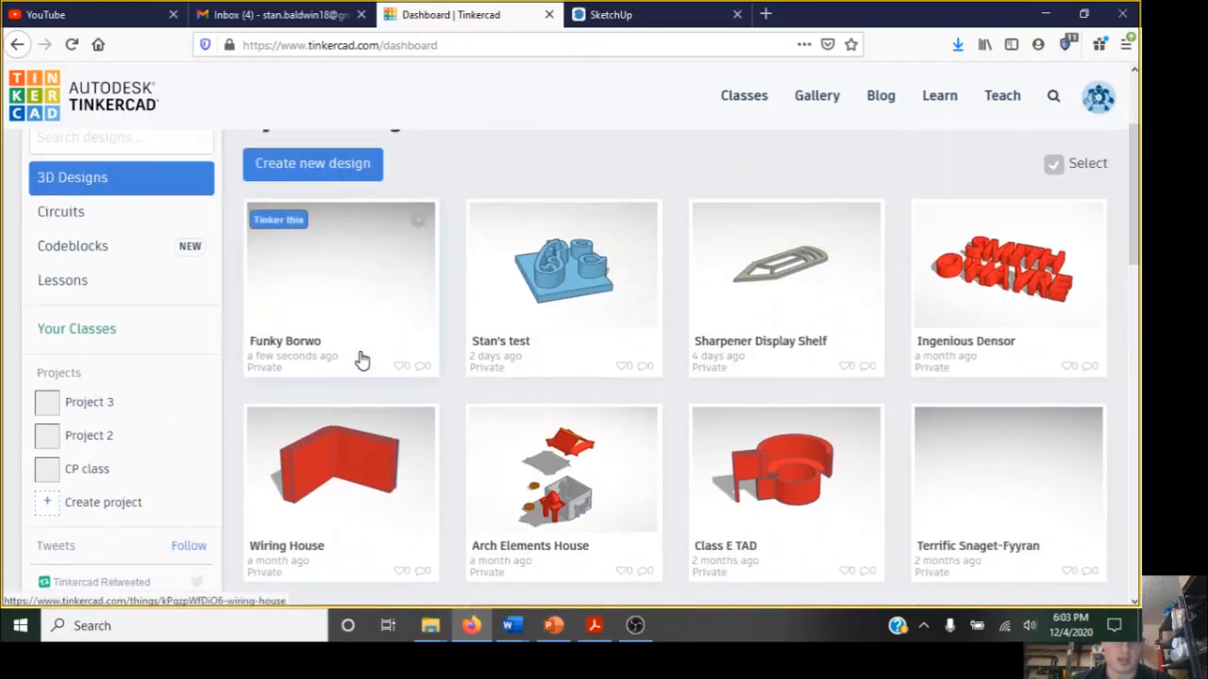
pyautogui.scroll(1, 368, 354)
pyautogui.scroll(-2, 367, 365)
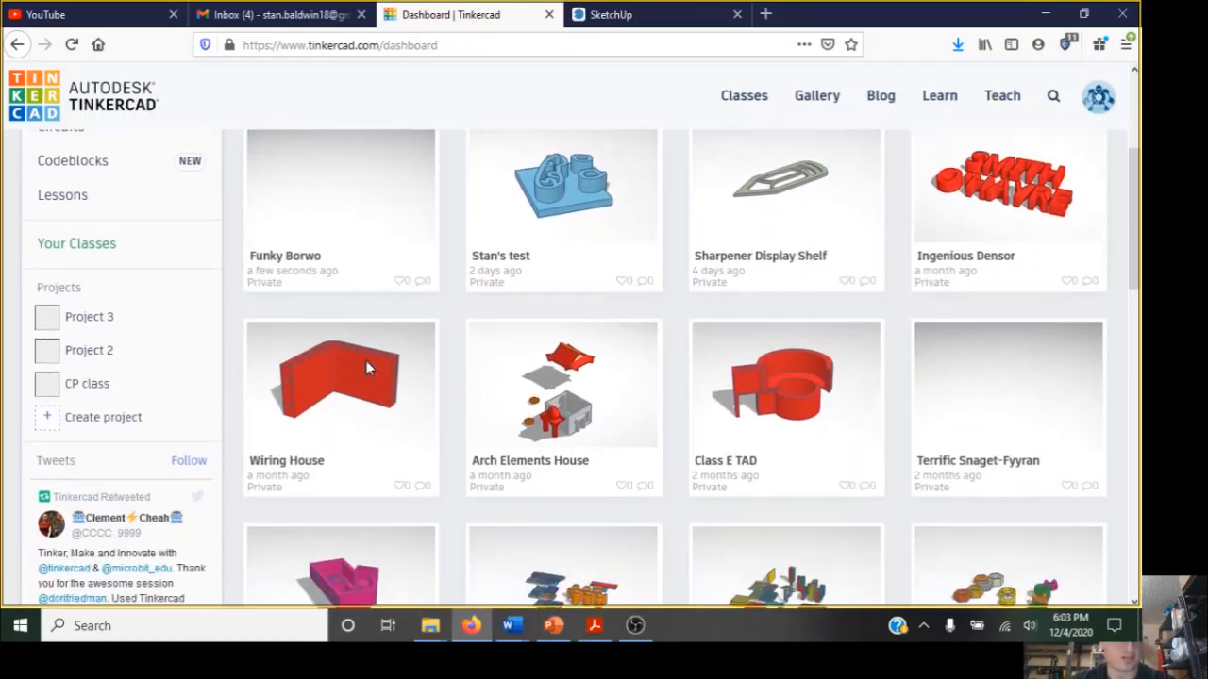
pyautogui.scroll(3, 368, 367)
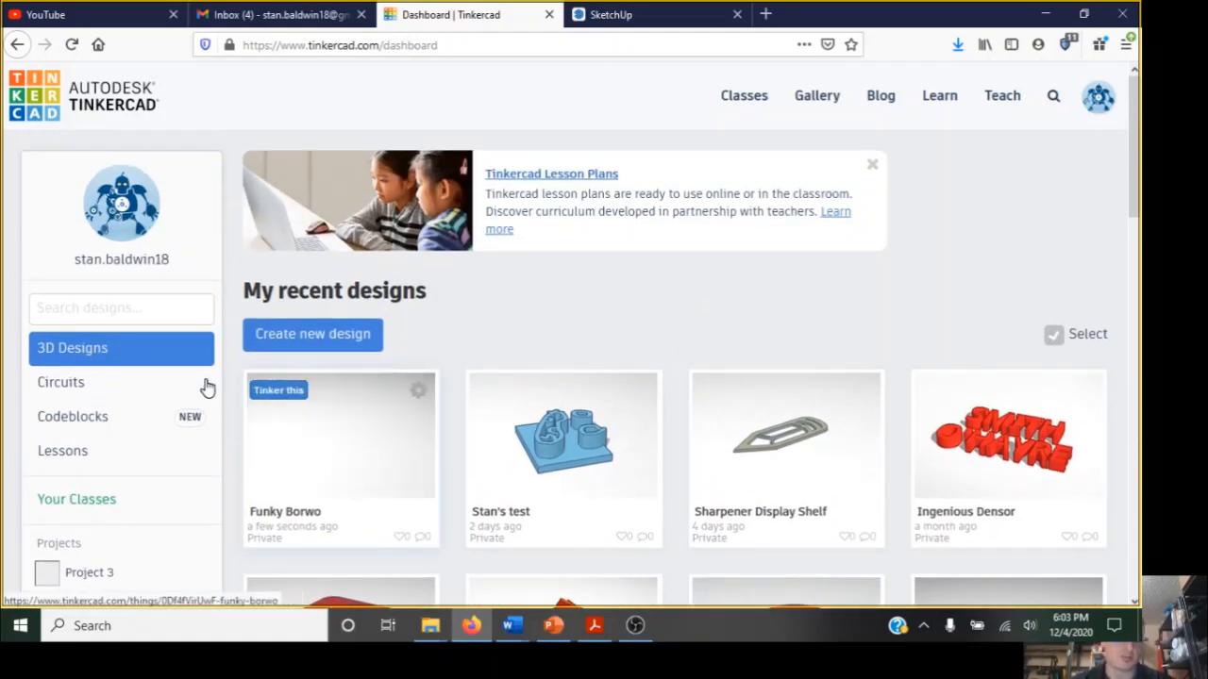
# Look through the Circuits, Codeblocks and completed Lessons collections on the dashboard.
pyautogui.click(139, 398)
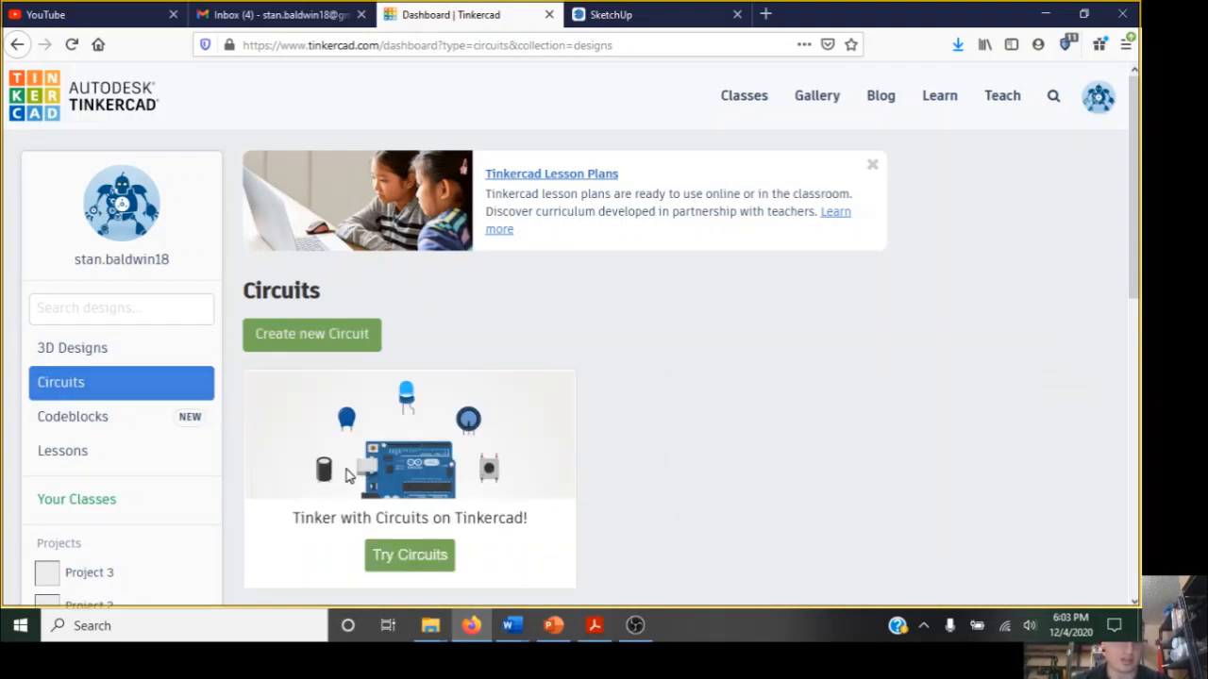
pyautogui.click(66, 423)
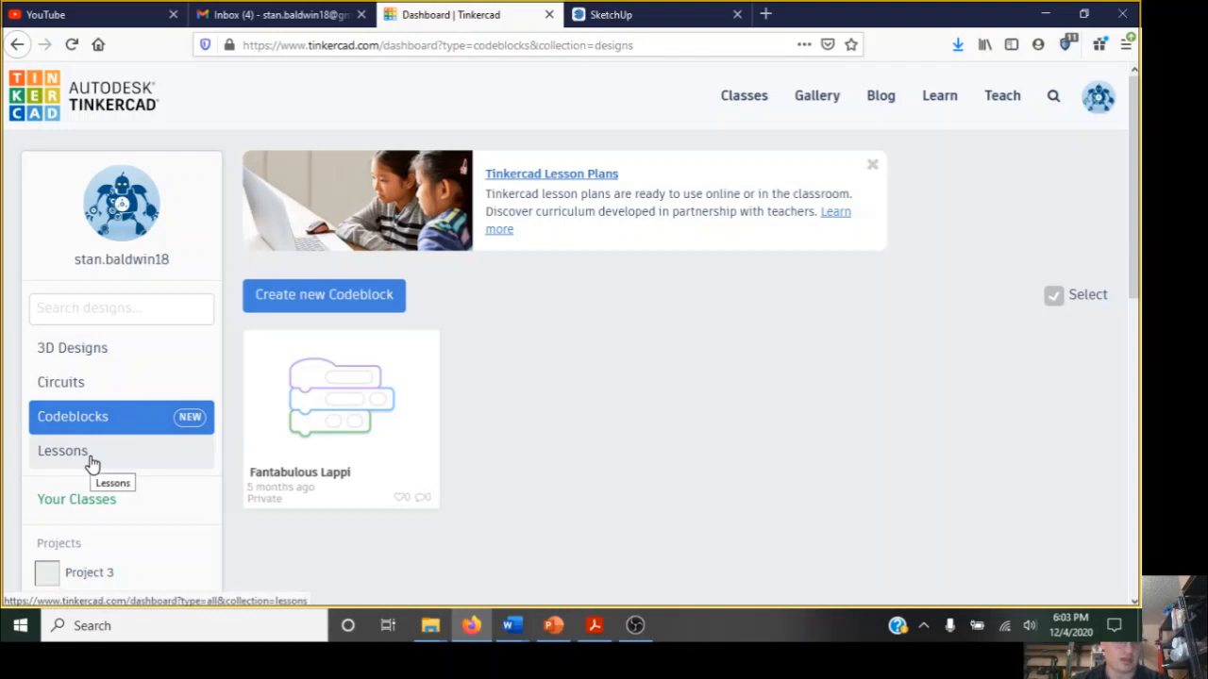
pyautogui.click(91, 462)
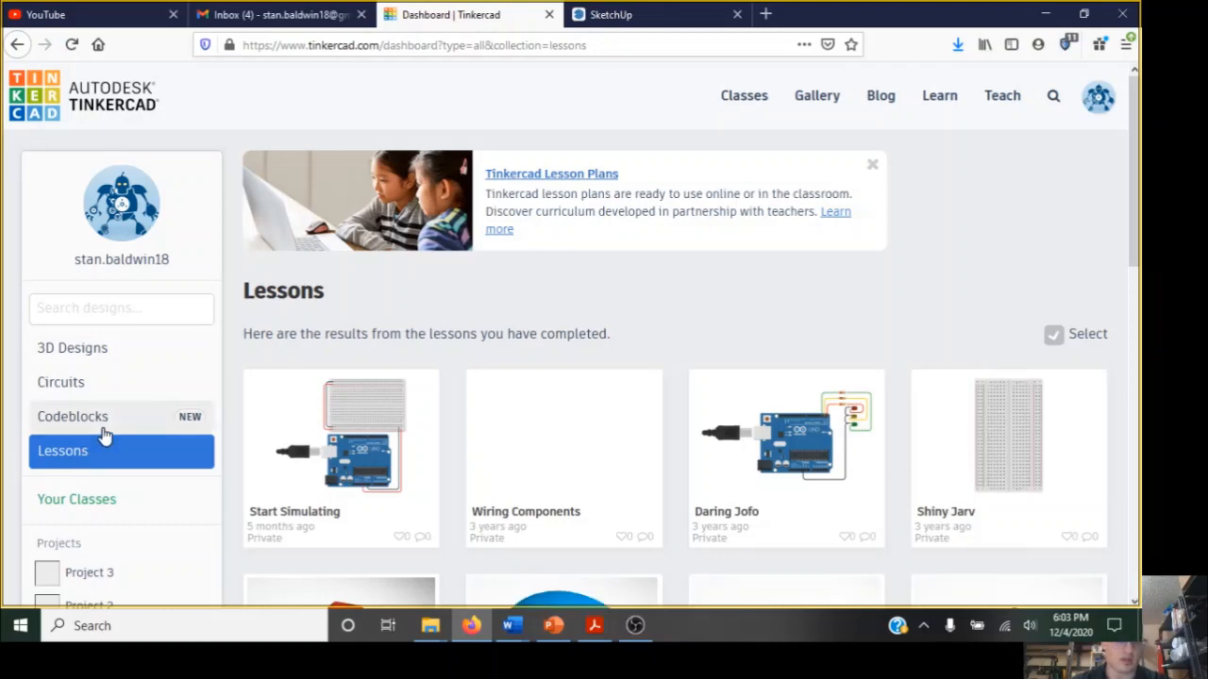
pyautogui.scroll(-2, 160, 430)
pyautogui.scroll(-1, 154, 424)
pyautogui.scroll(2, 153, 424)
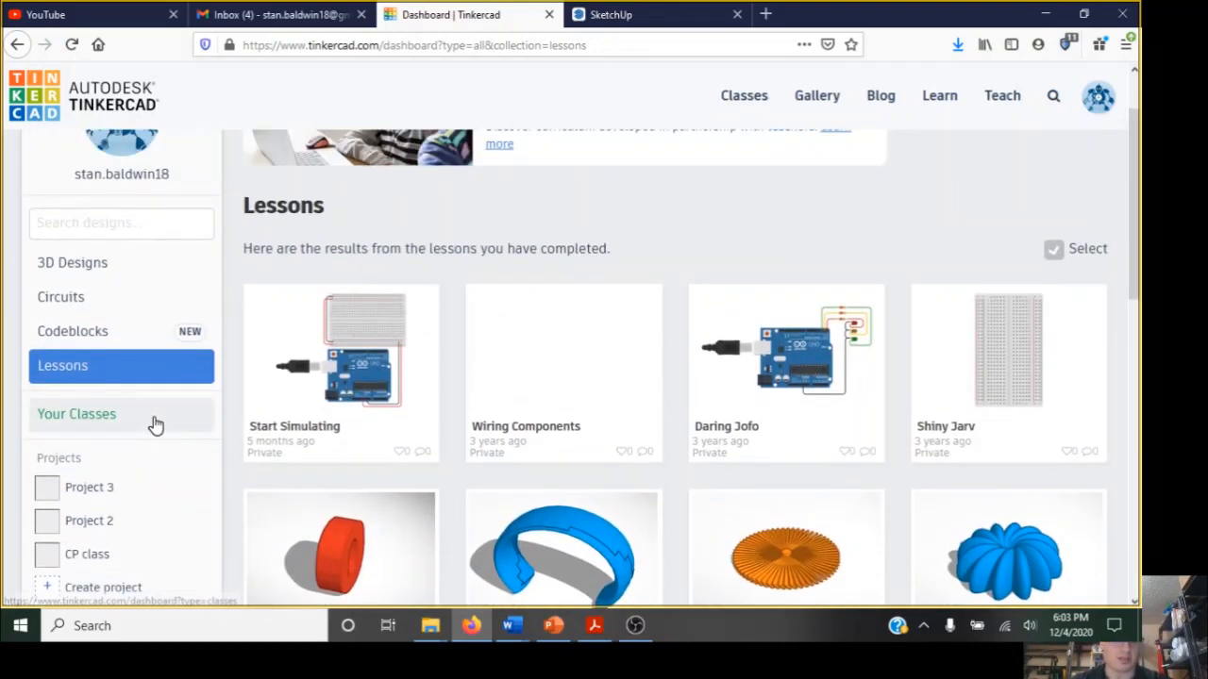
pyautogui.scroll(-5, 154, 423)
pyautogui.scroll(-2, 156, 420)
pyautogui.scroll(7, 157, 414)
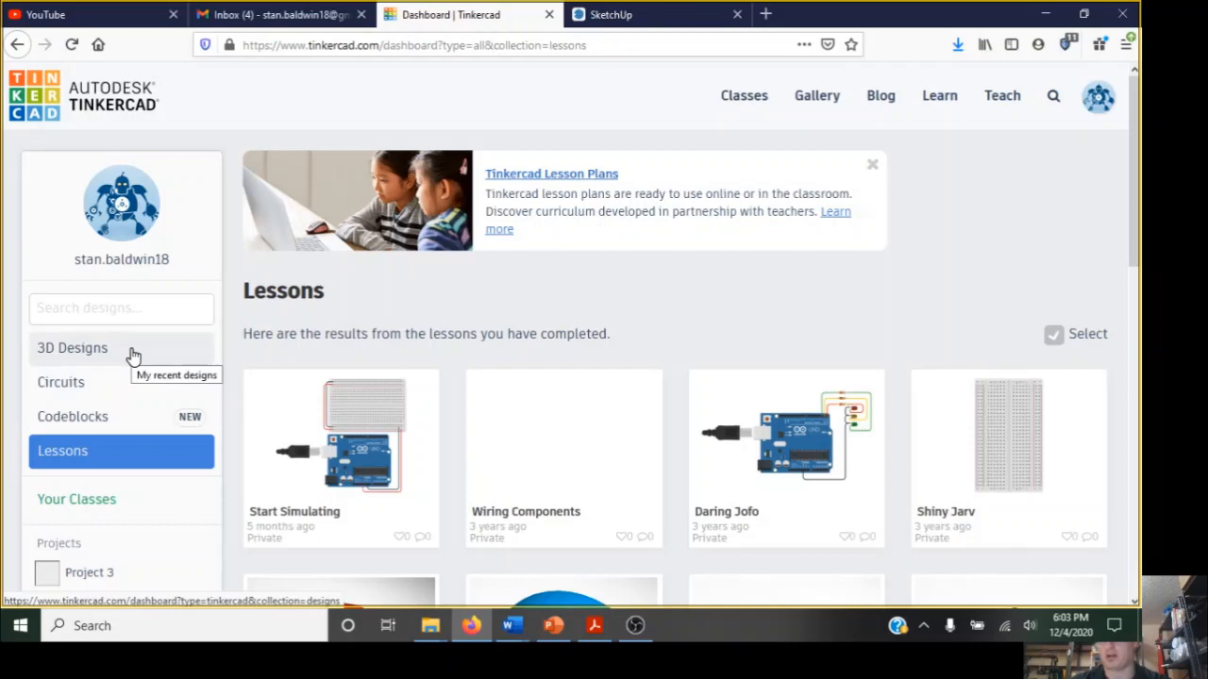
# Return to the 3D Designs collection and look through the saved designs.
pyautogui.click(132, 355)
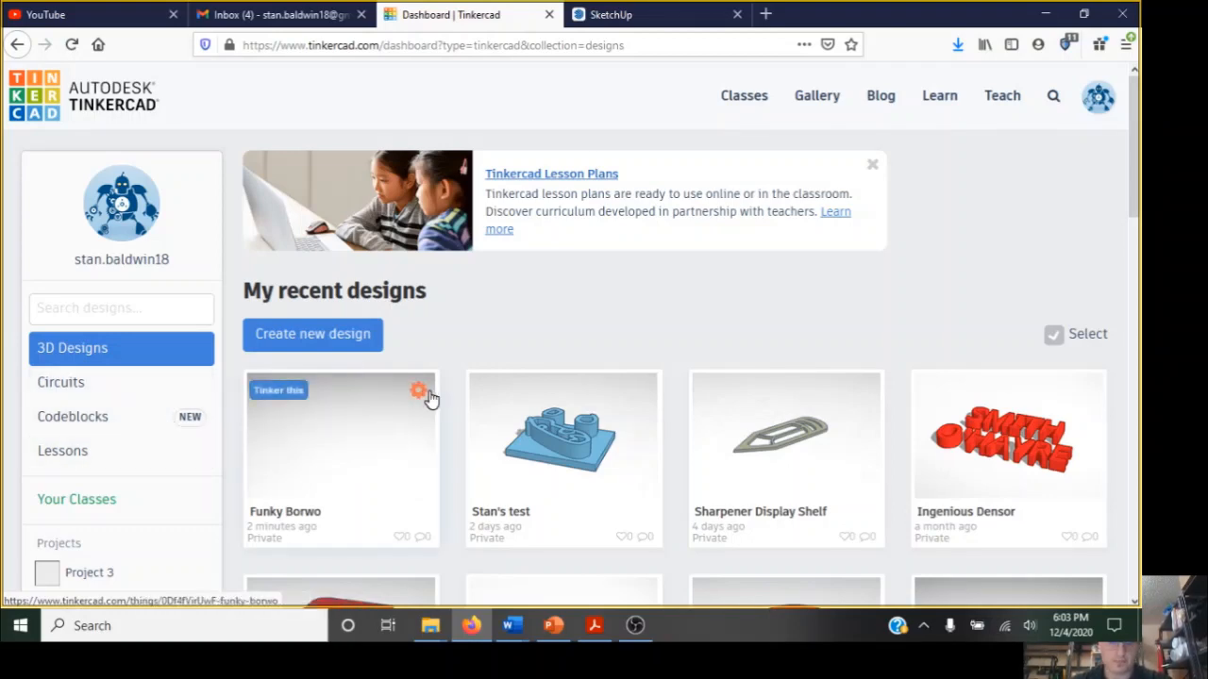
pyautogui.scroll(-2, 439, 427)
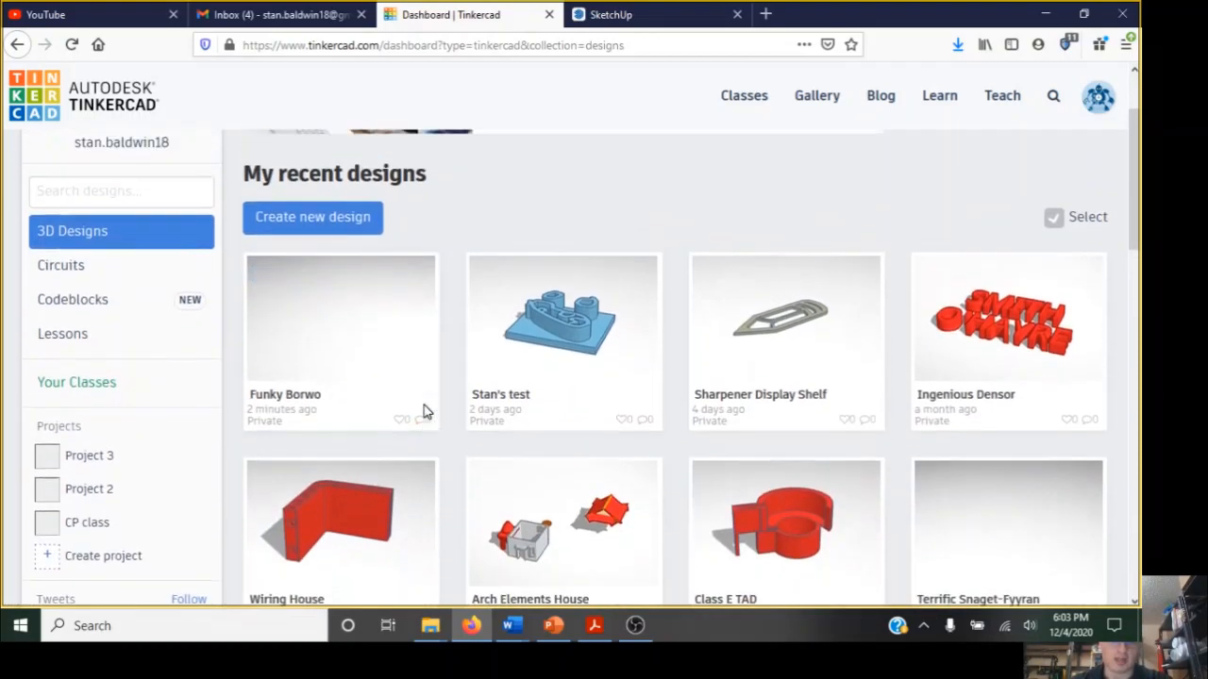
pyautogui.scroll(1, 424, 412)
pyautogui.scroll(-14, 514, 389)
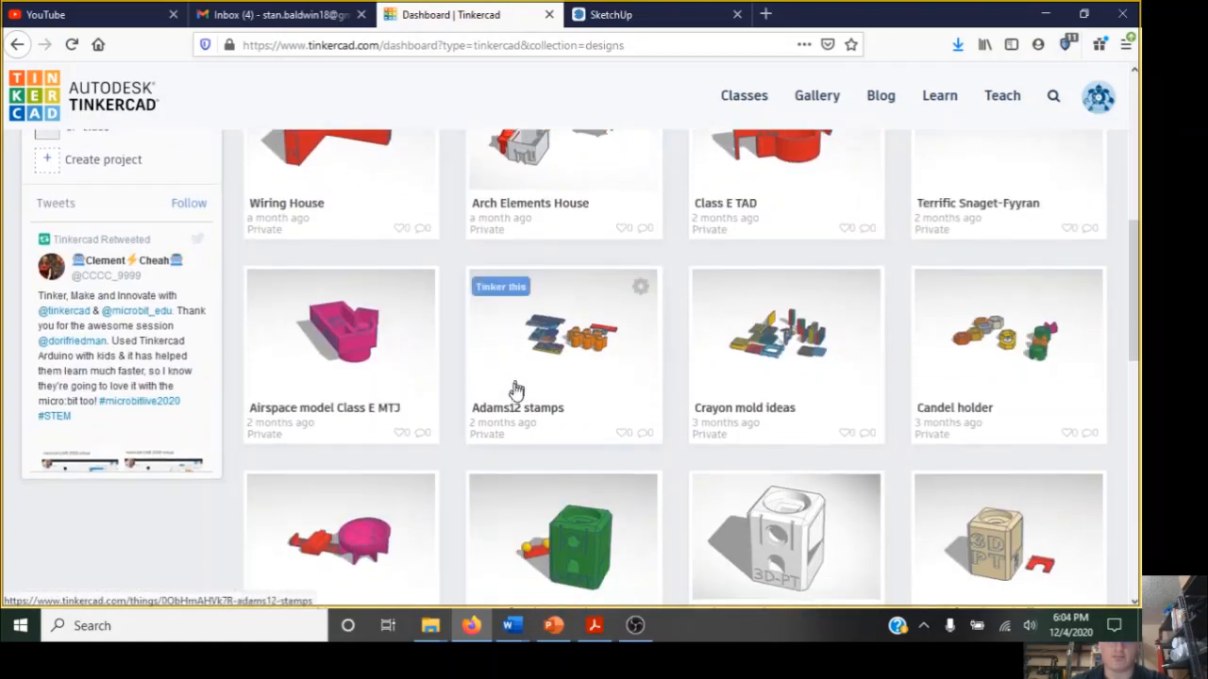
pyautogui.scroll(7, 538, 371)
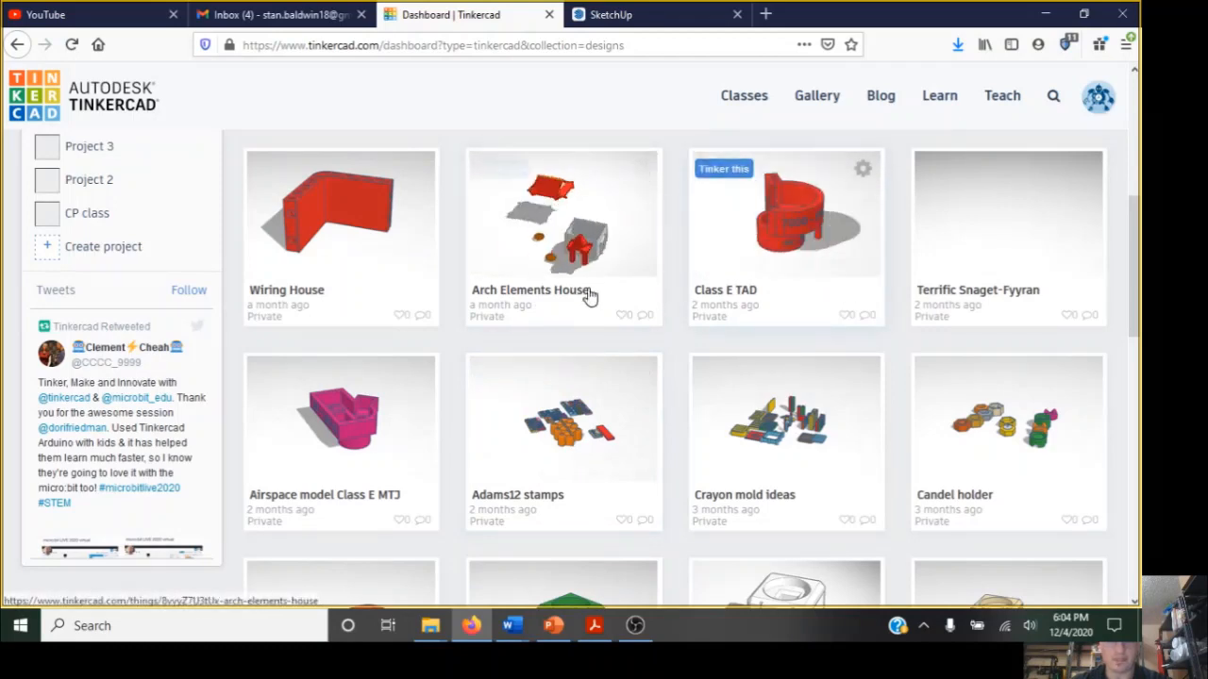
pyautogui.scroll(7, 244, 296)
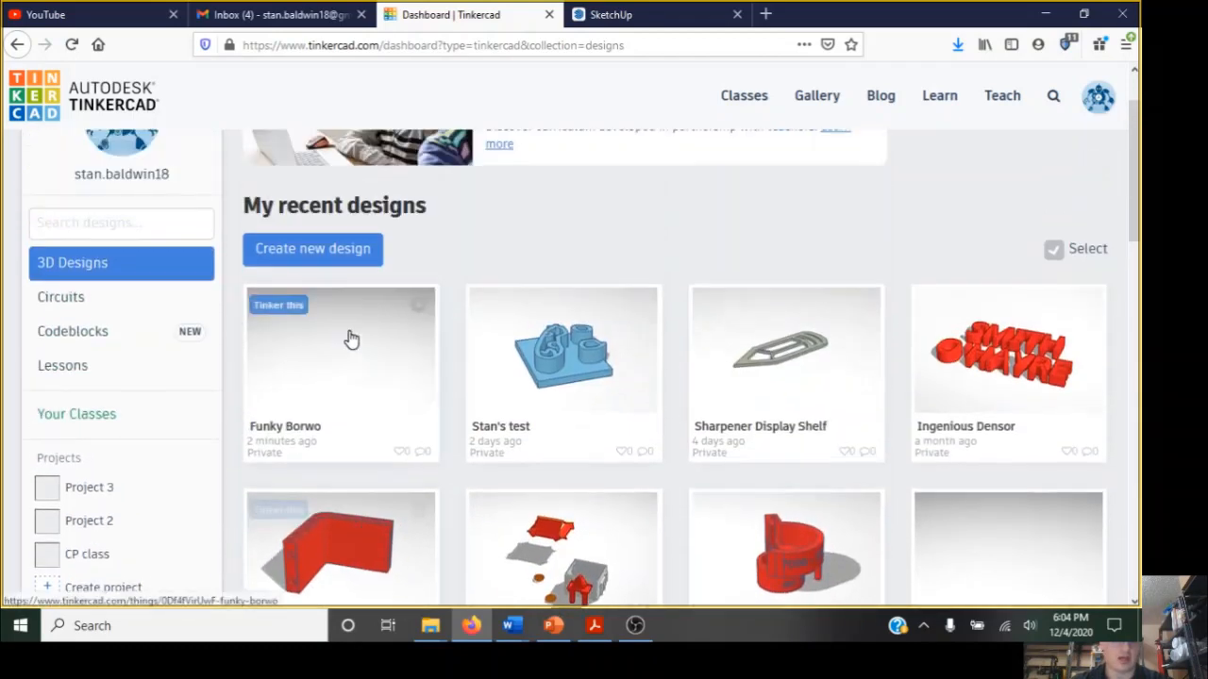
# Open the Funky Borwo design for editing and rename it Snake Toy.
pyautogui.click(287, 321)
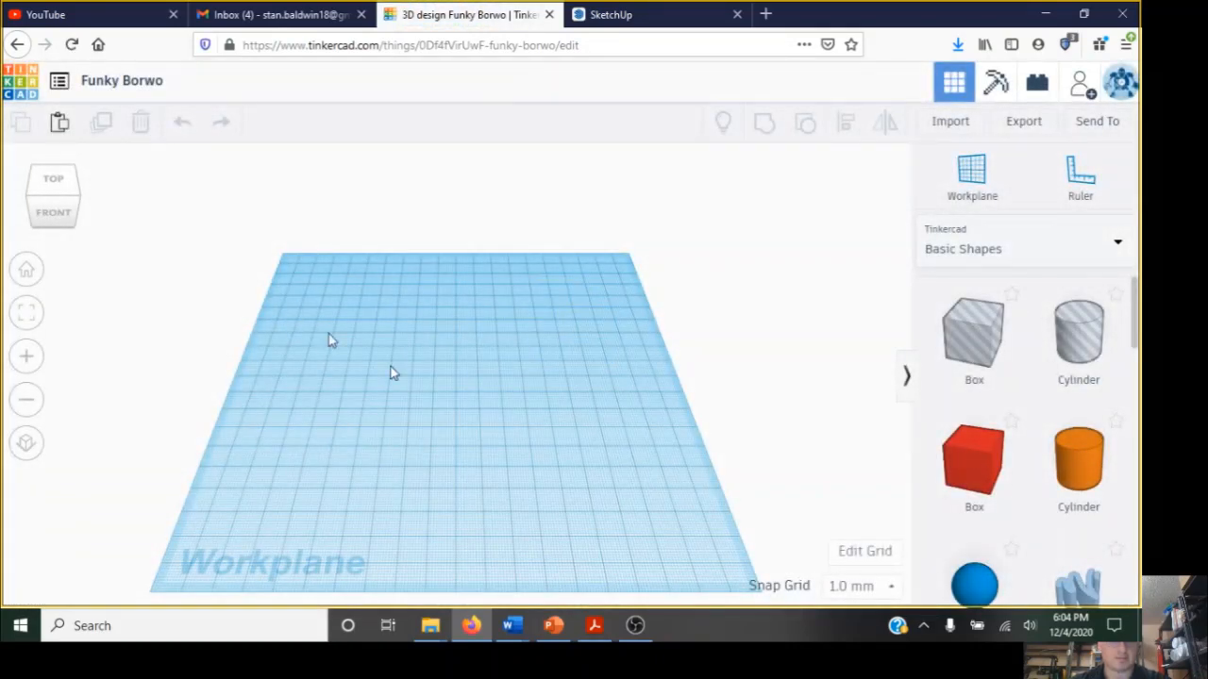
pyautogui.click(635, 626)
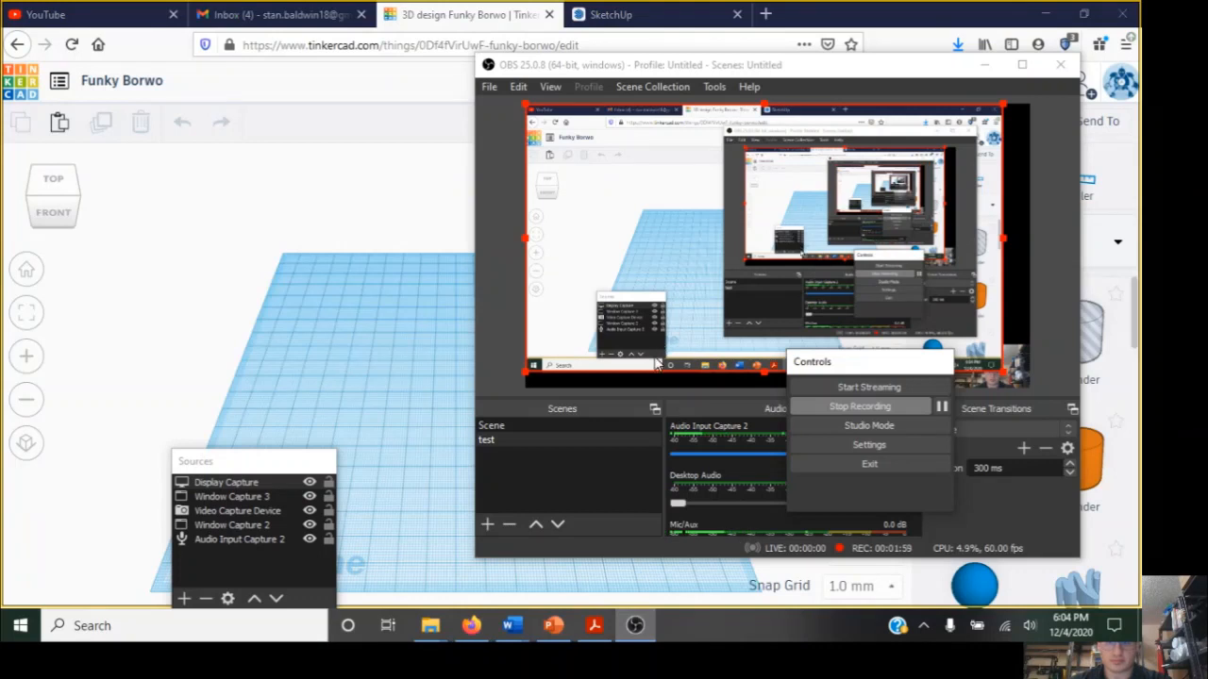
pyautogui.click(368, 438)
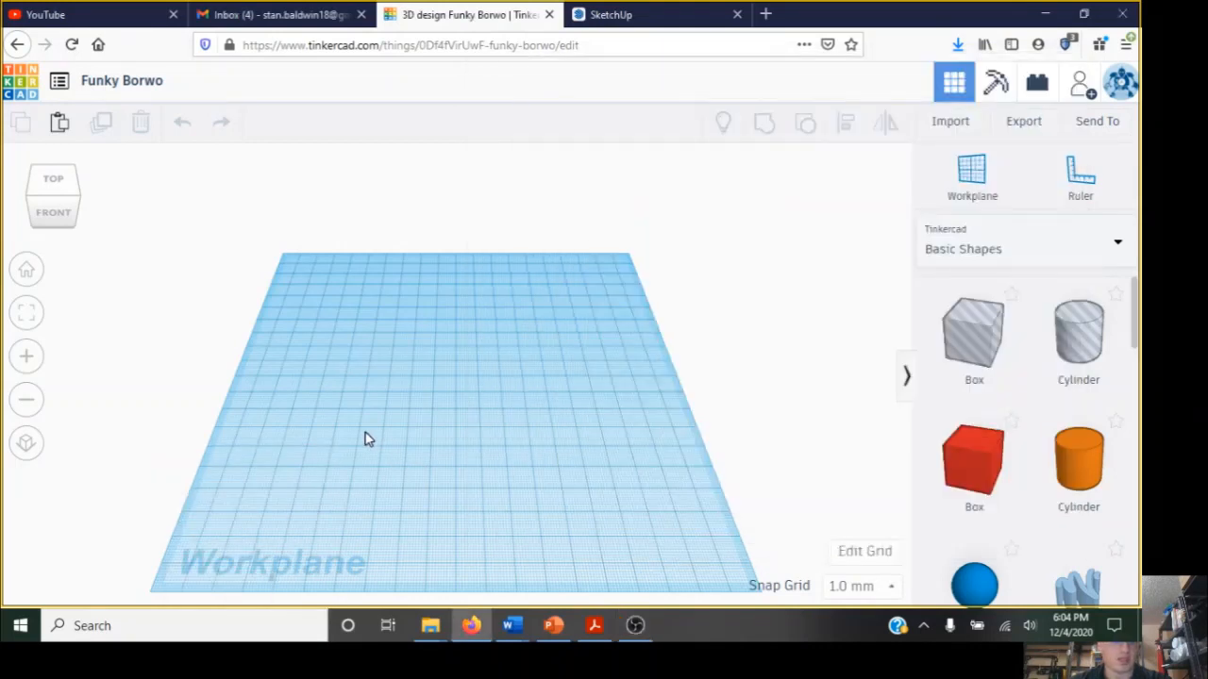
pyautogui.click(141, 82)
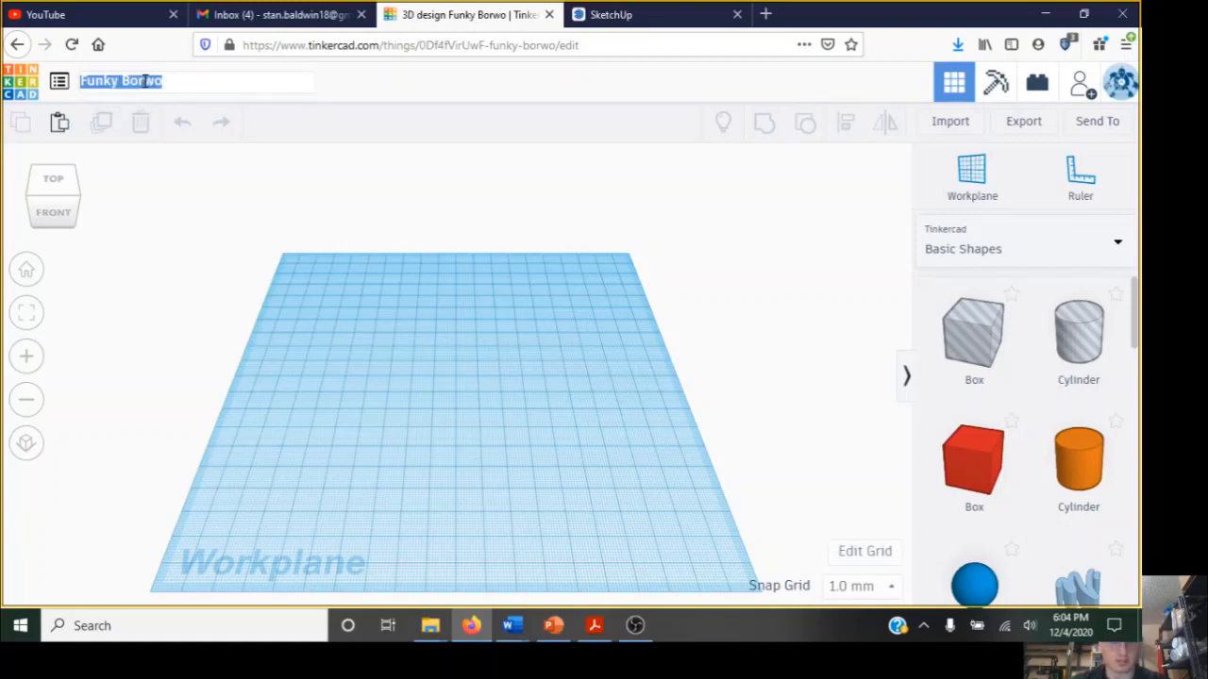
pyautogui.write('Snake Toy')
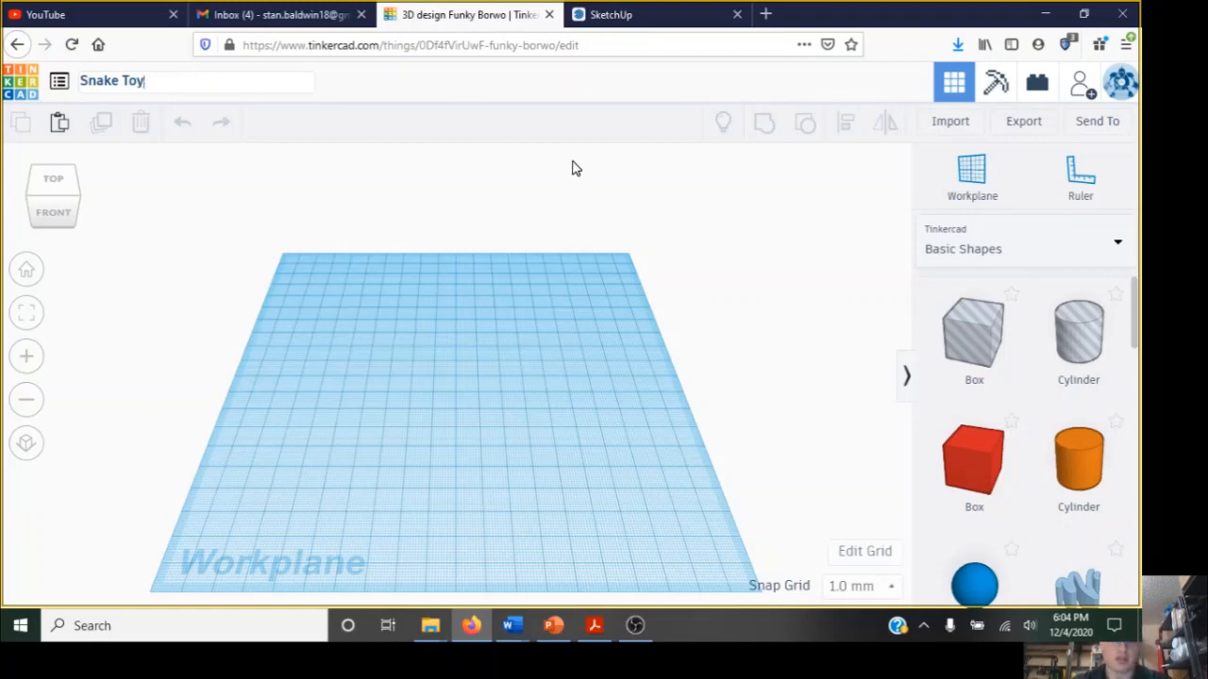
# Compare the units in SketchUp's new-model templates with the snap grid and unit choices in Tinkercad's grid settings.
pyautogui.click(618, 15)
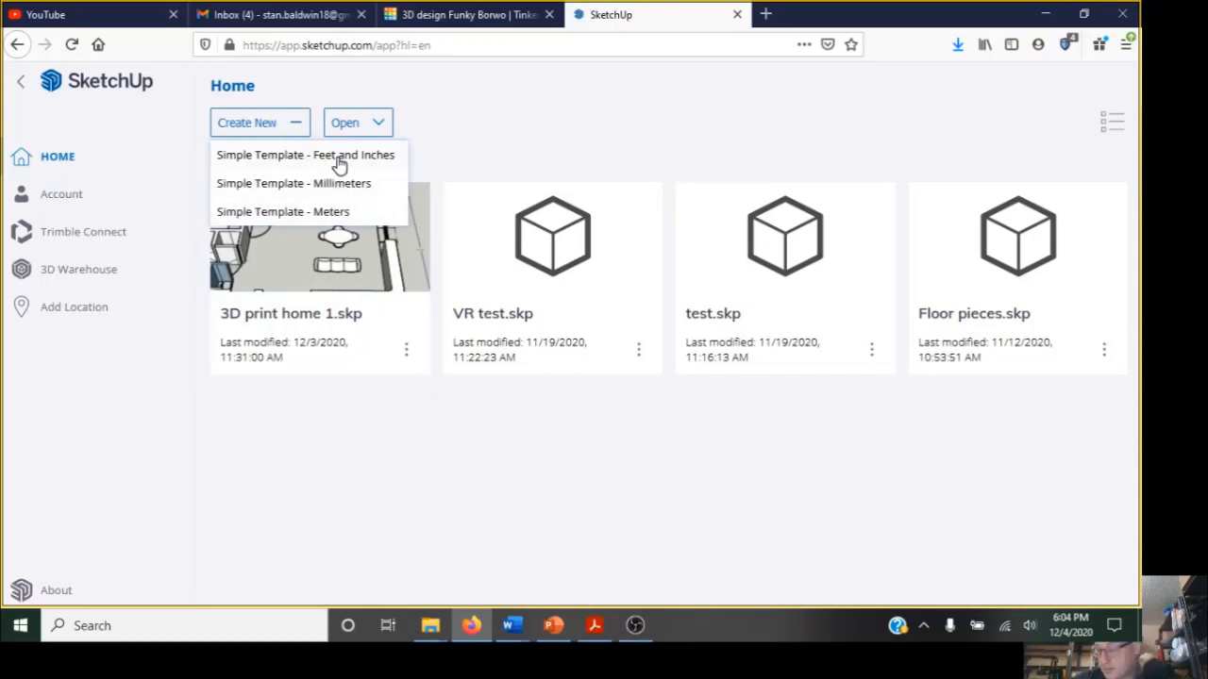
pyautogui.click(426, 23)
pyautogui.click(860, 600)
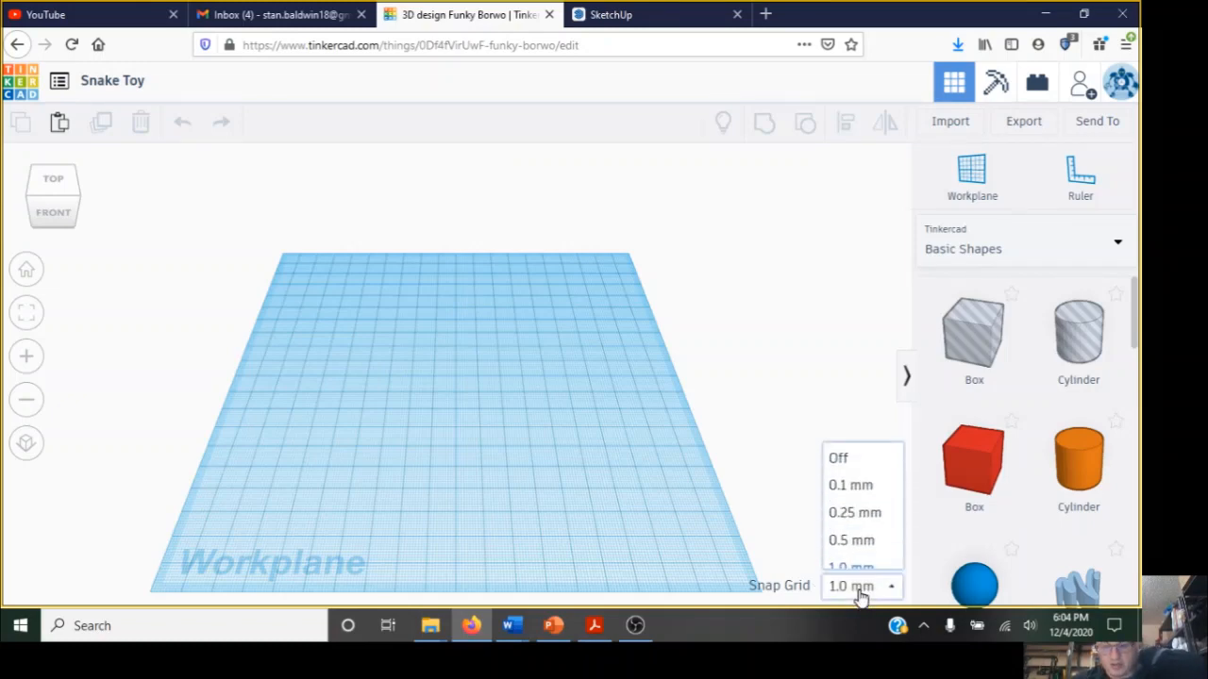
pyautogui.click(862, 598)
pyautogui.click(864, 555)
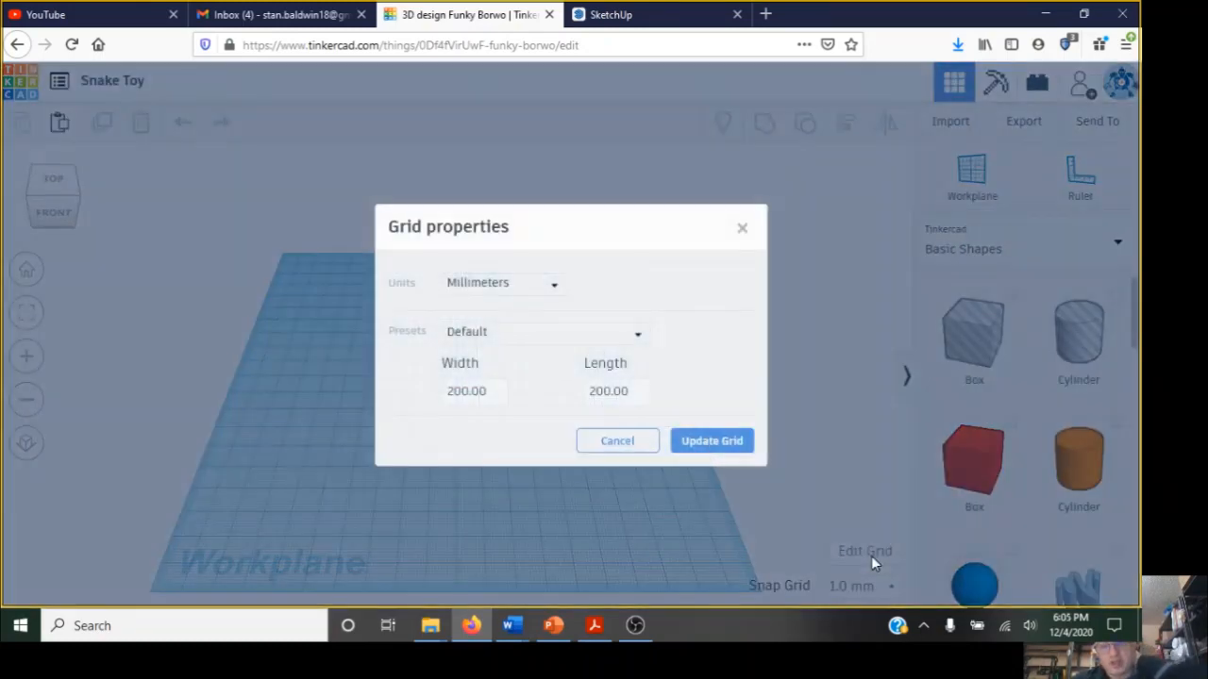
pyautogui.click(520, 296)
pyautogui.click(520, 296)
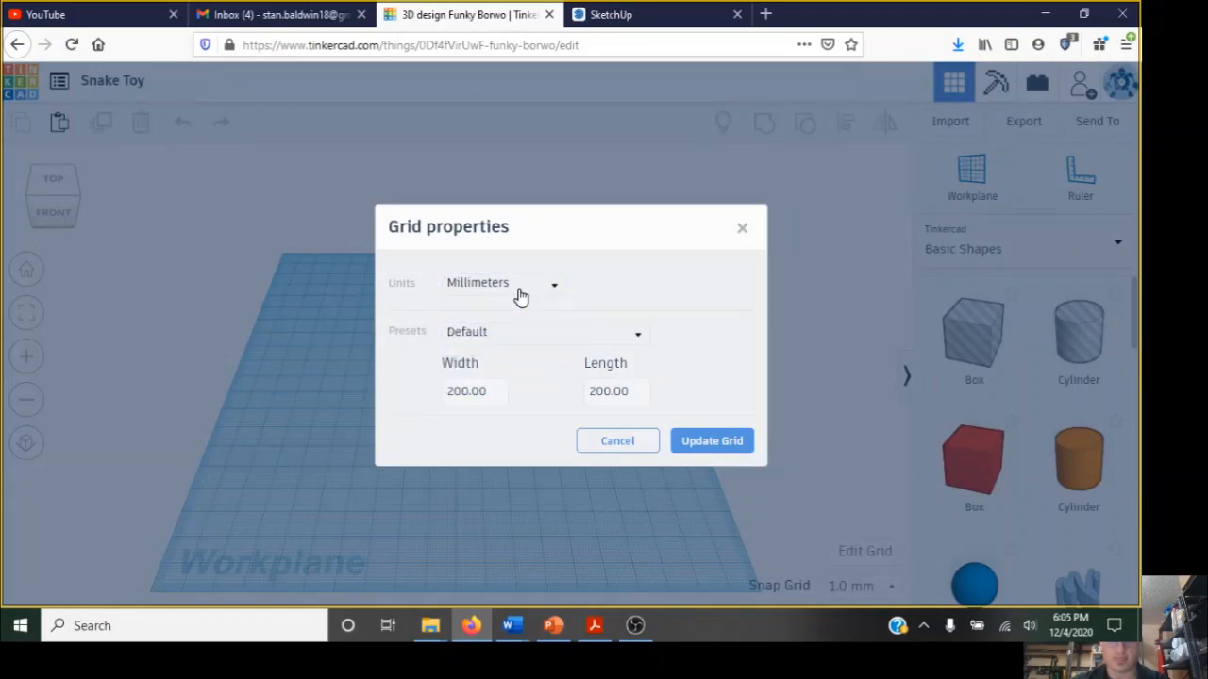
pyautogui.click(520, 297)
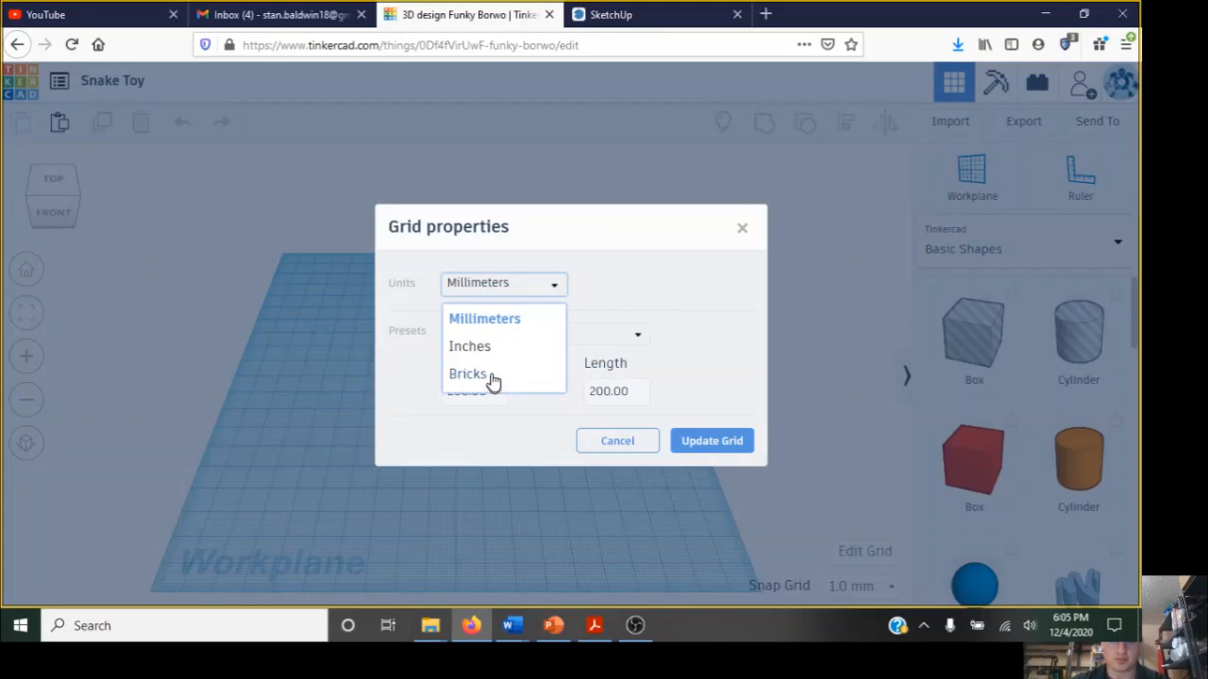
pyautogui.click(637, 310)
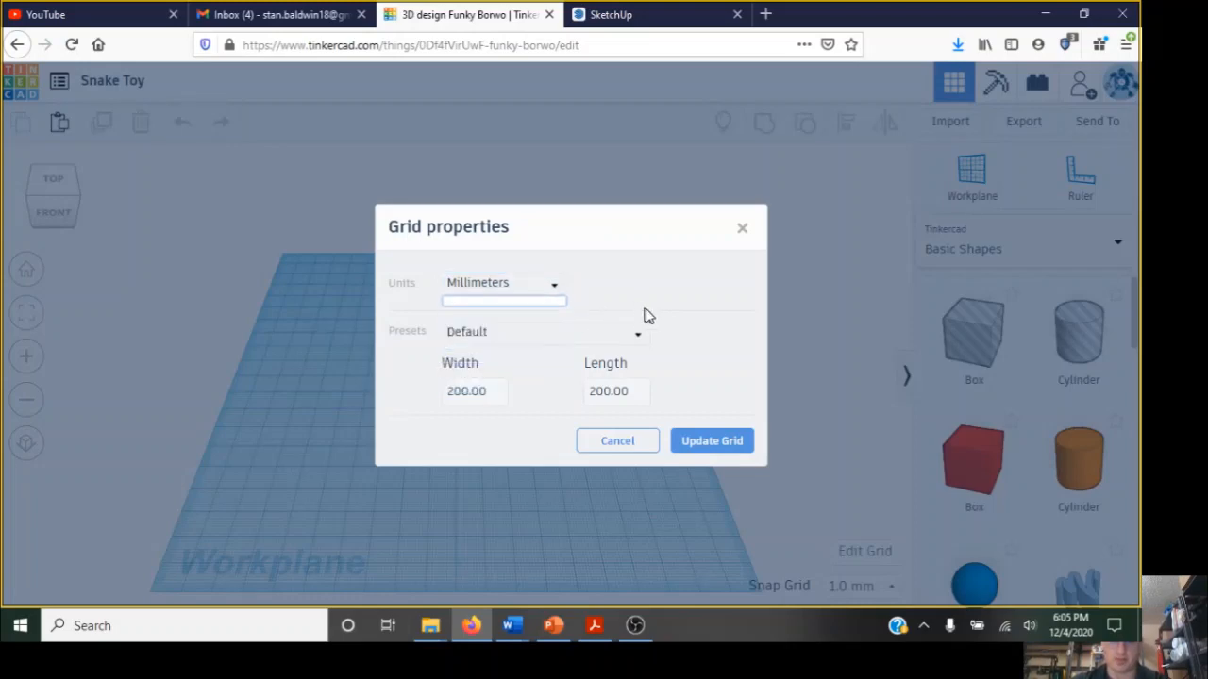
pyautogui.click(742, 229)
# Switch to SketchUp and create a new model from the Simple Template - Millimeters.
pyautogui.click(611, 15)
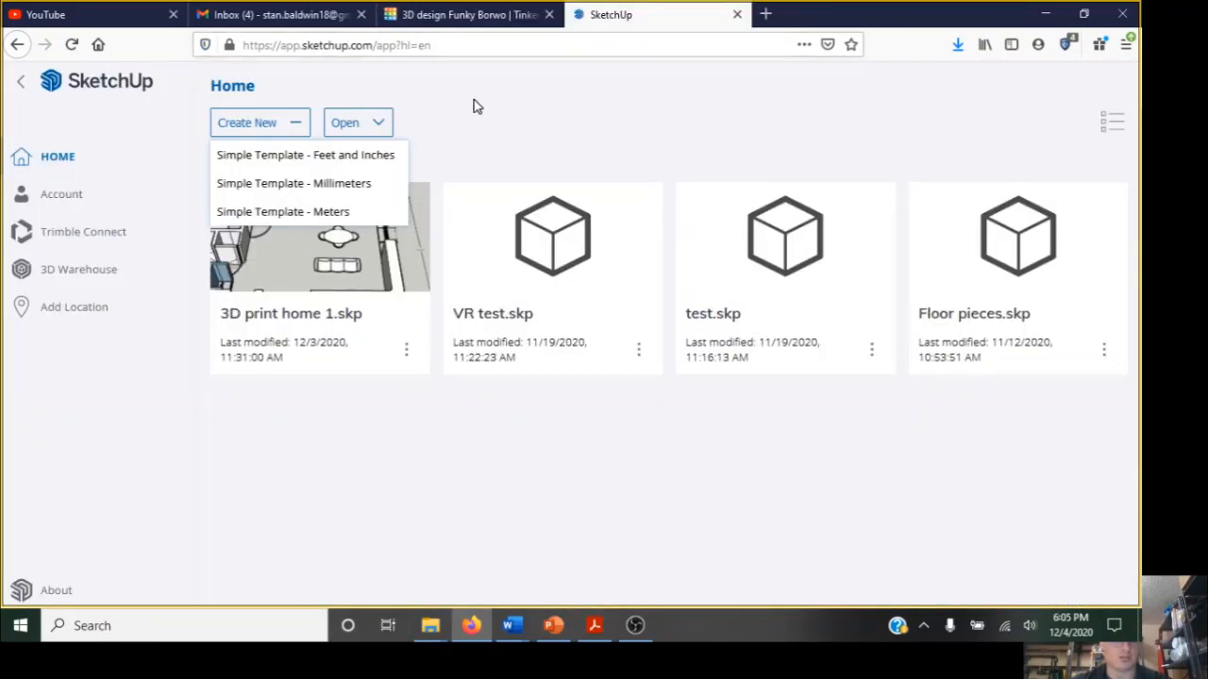
pyautogui.click(331, 184)
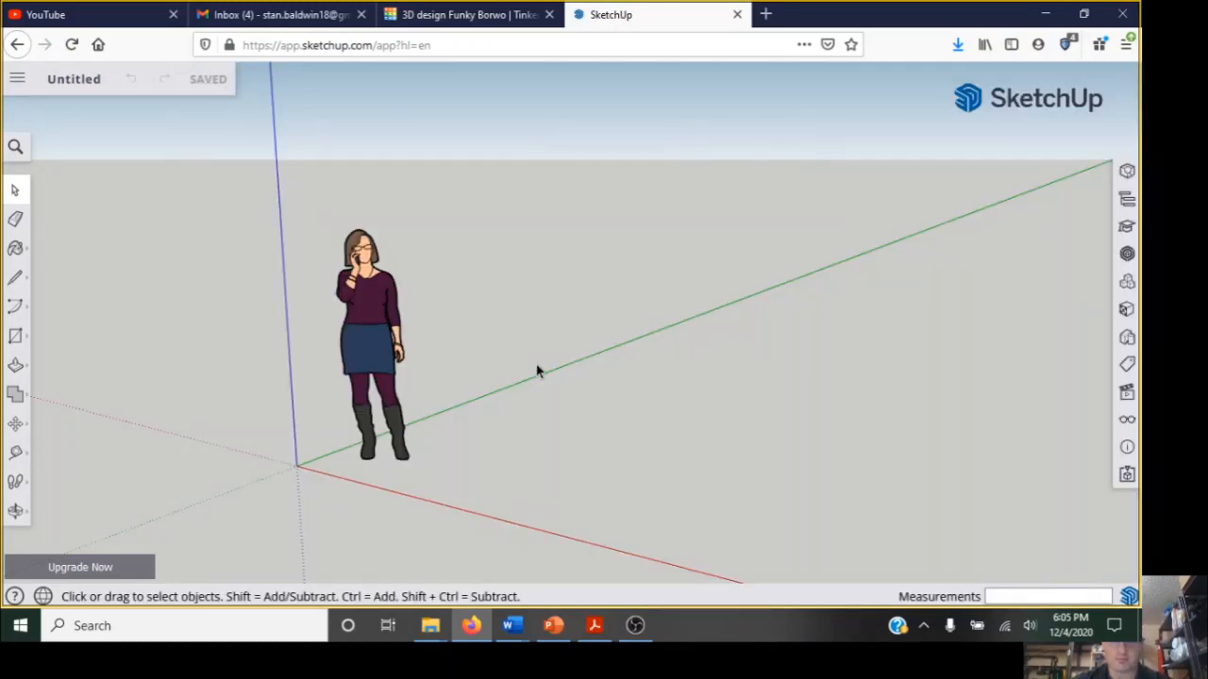
# Zoom in and out and orbit around the scale figure to view the empty scene from different angles.
pyautogui.scroll(-4, 546, 372)
pyautogui.scroll(3, 547, 374)
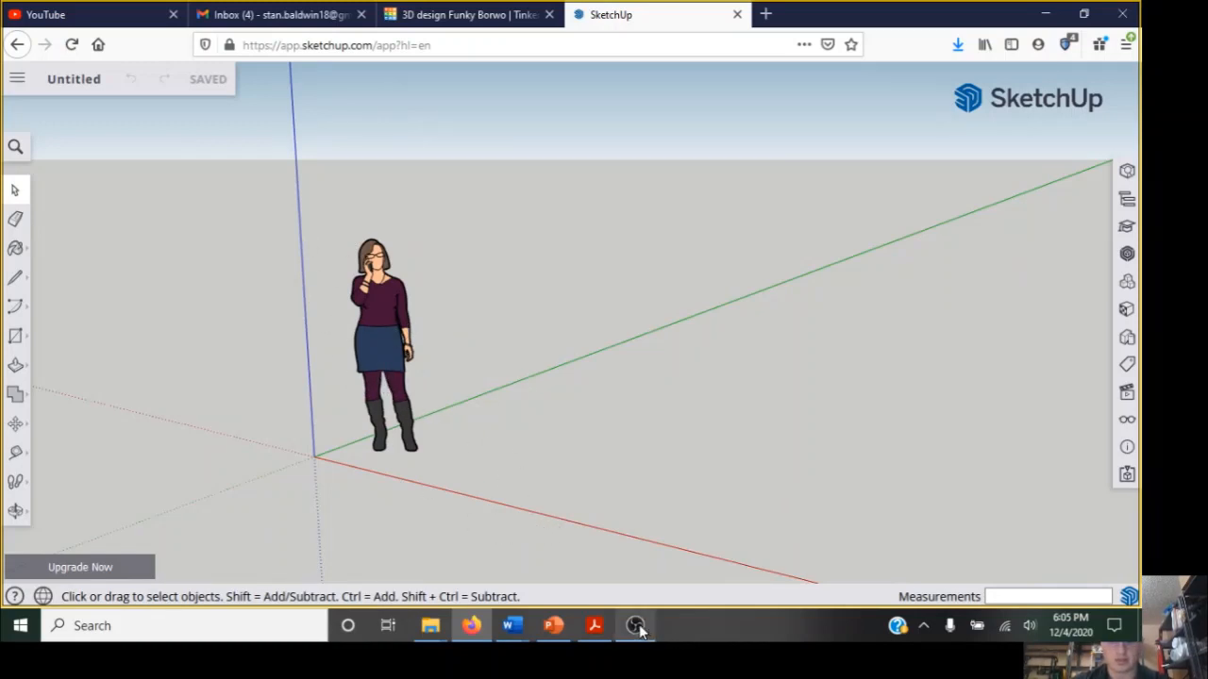
pyautogui.scroll(-3, 712, 420)
pyautogui.scroll(5, 709, 434)
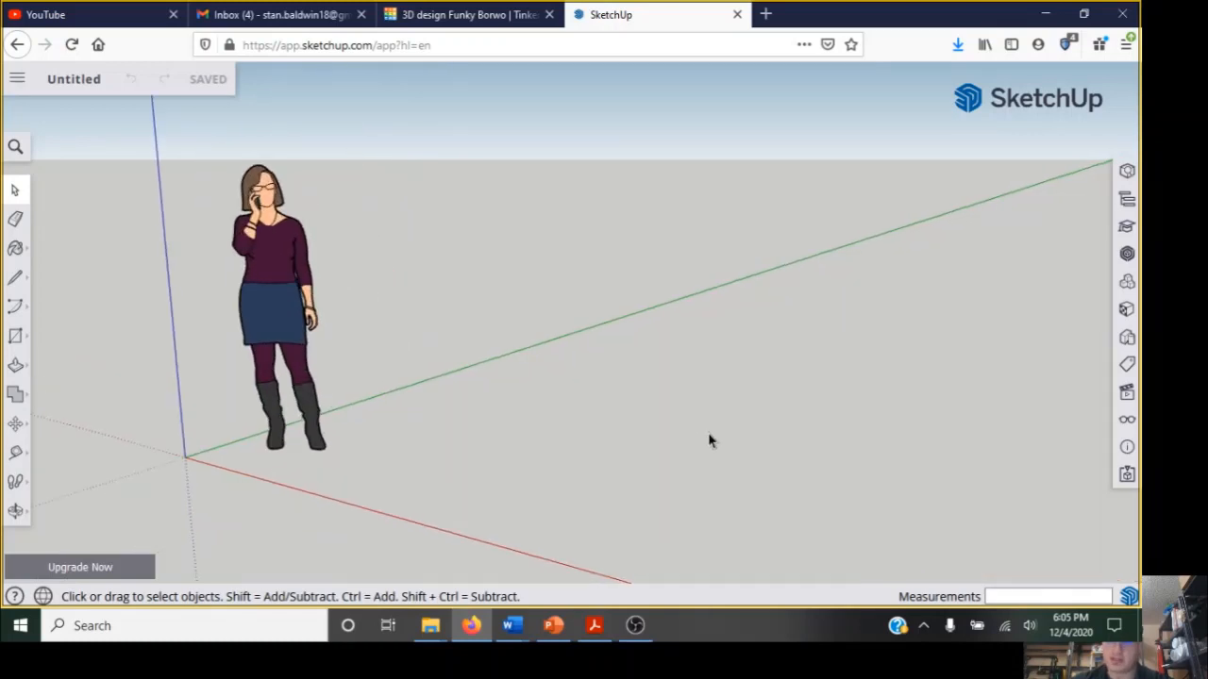
pyautogui.scroll(-1, 709, 440)
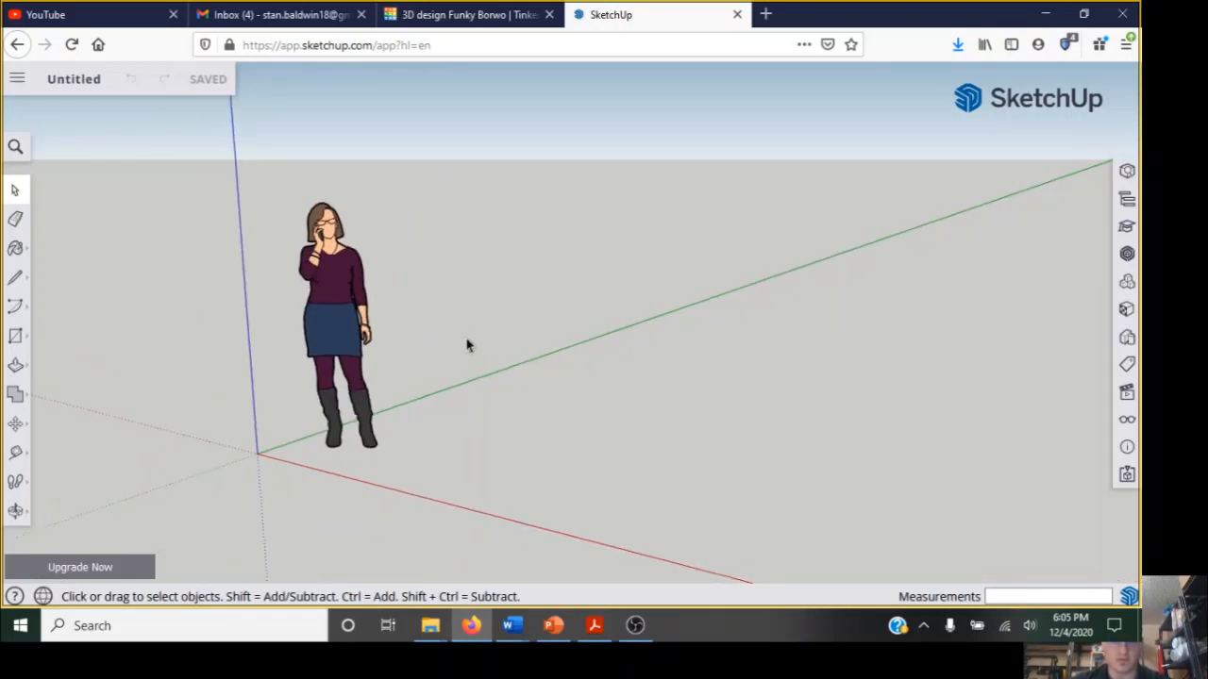
pyautogui.click(17, 512)
pyautogui.moveTo(448, 486); pyautogui.dragTo(682, 512)
pyautogui.moveTo(516, 283); pyautogui.dragTo(552, 370)
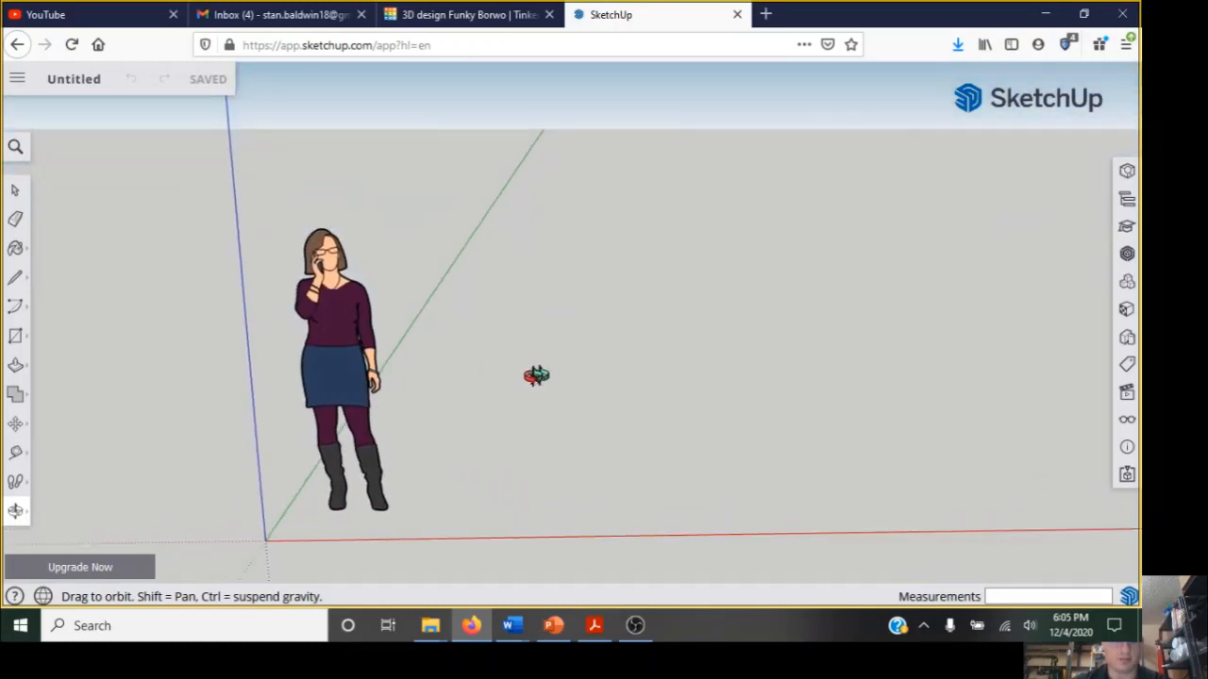
pyautogui.click(486, 17)
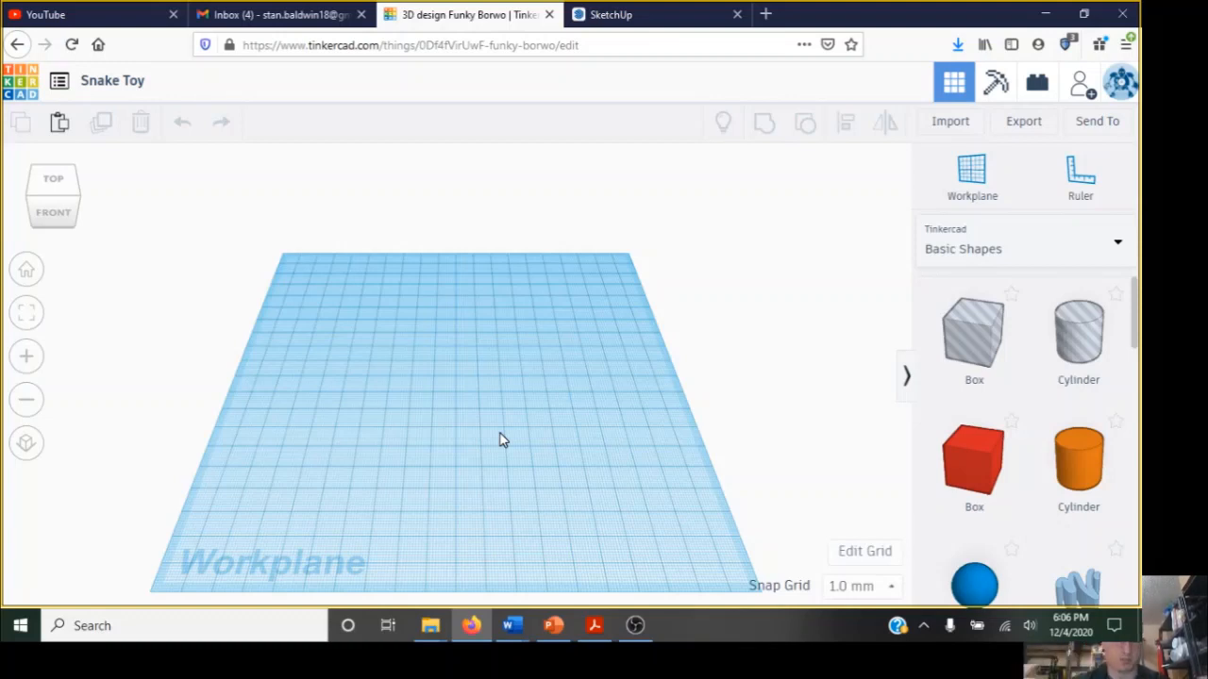
pyautogui.click(635, 626)
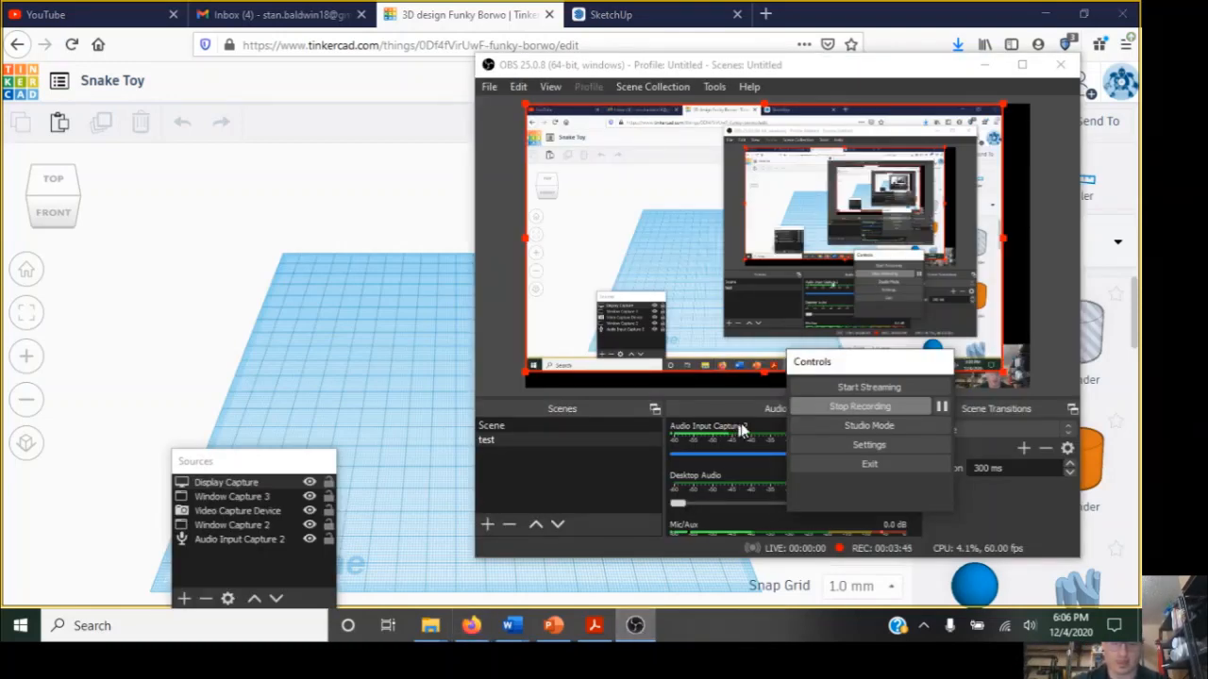
pyautogui.click(832, 409)
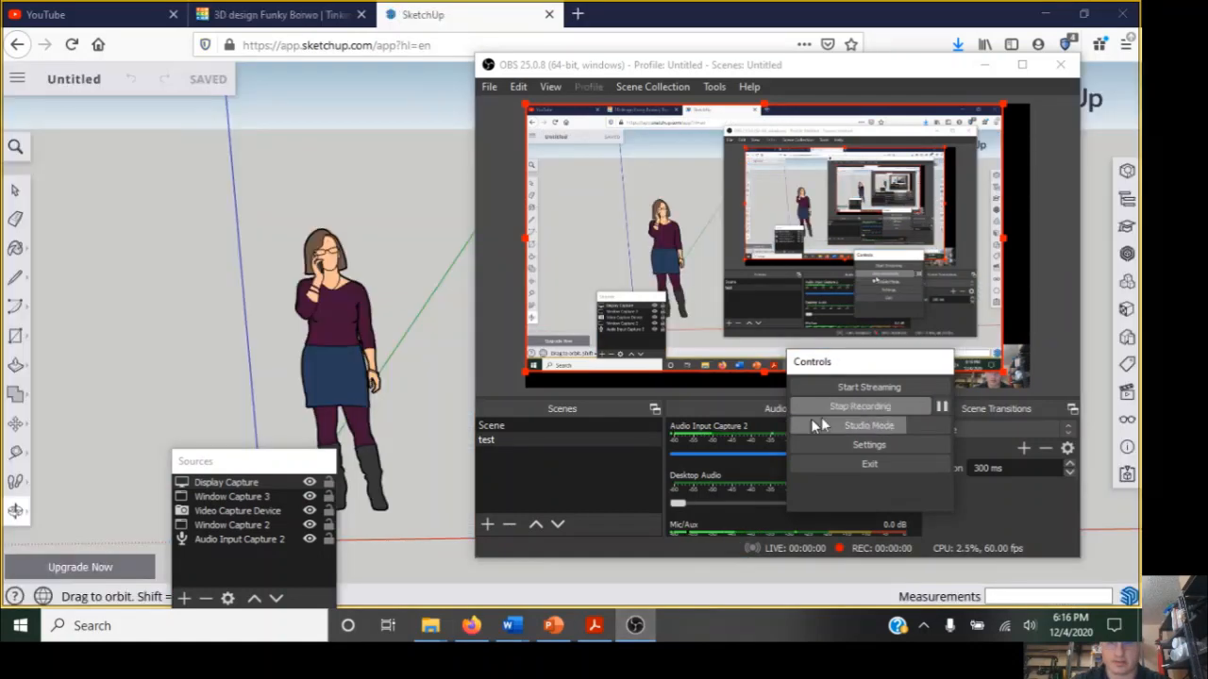
pyautogui.click(416, 503)
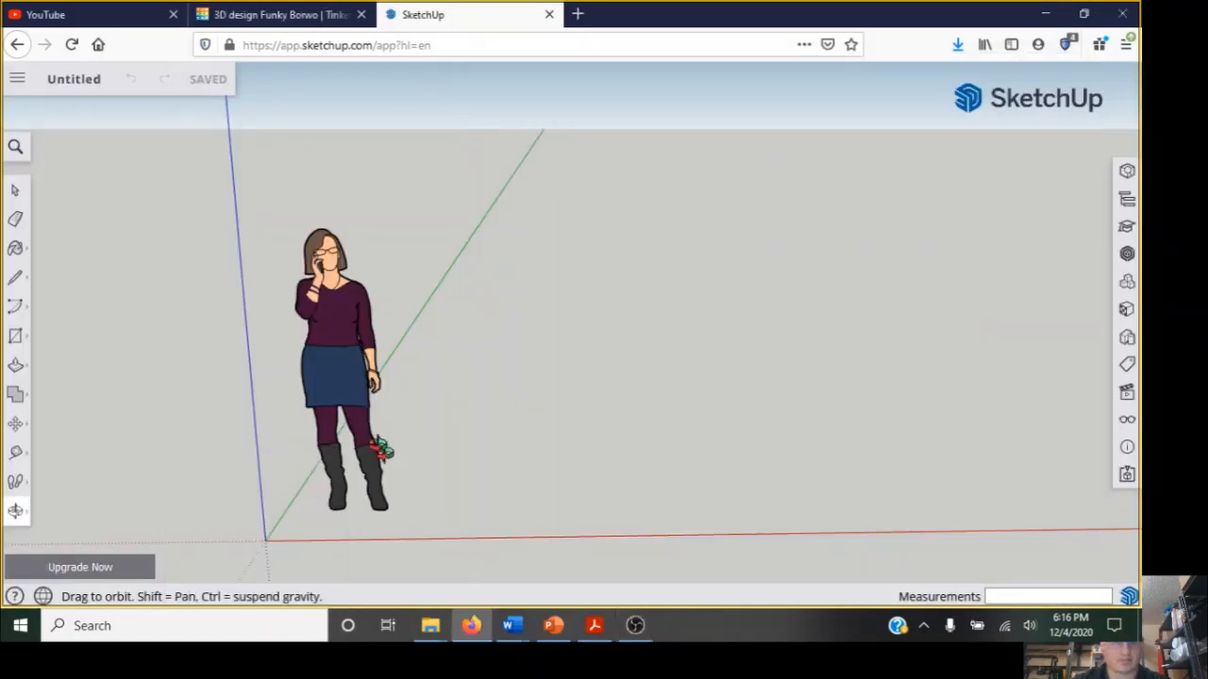
# Save the new model as Snake toy in the SketchUp project.
pyautogui.click(94, 83)
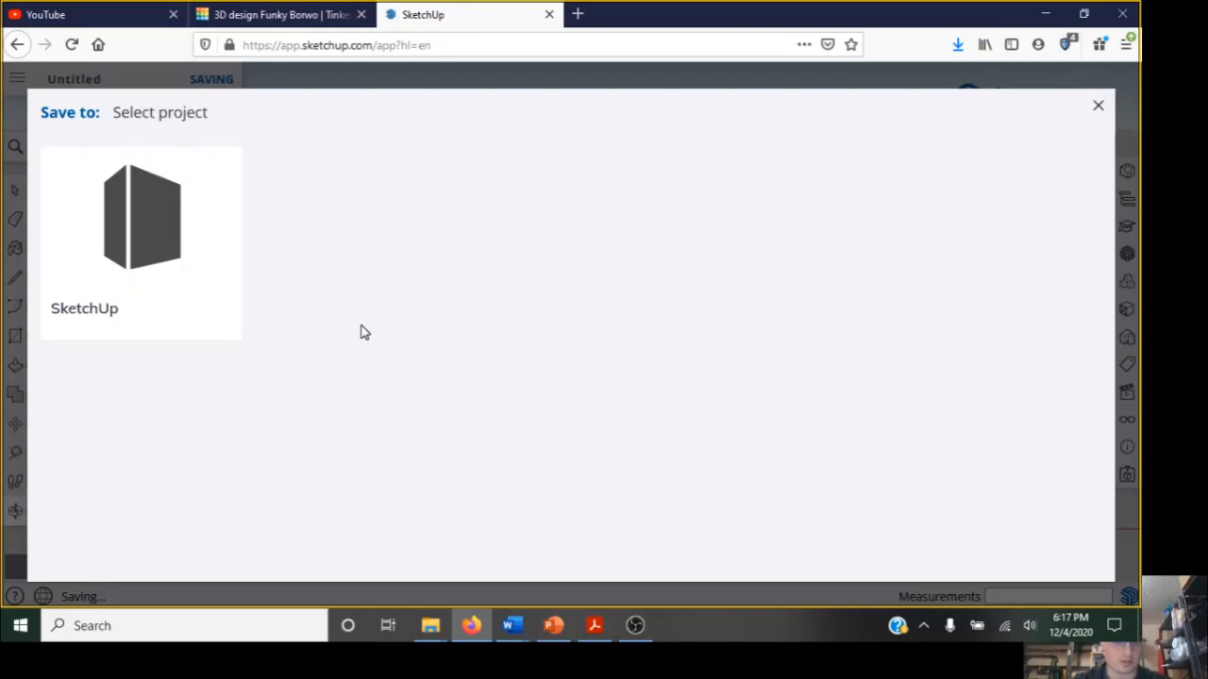
pyautogui.click(163, 215)
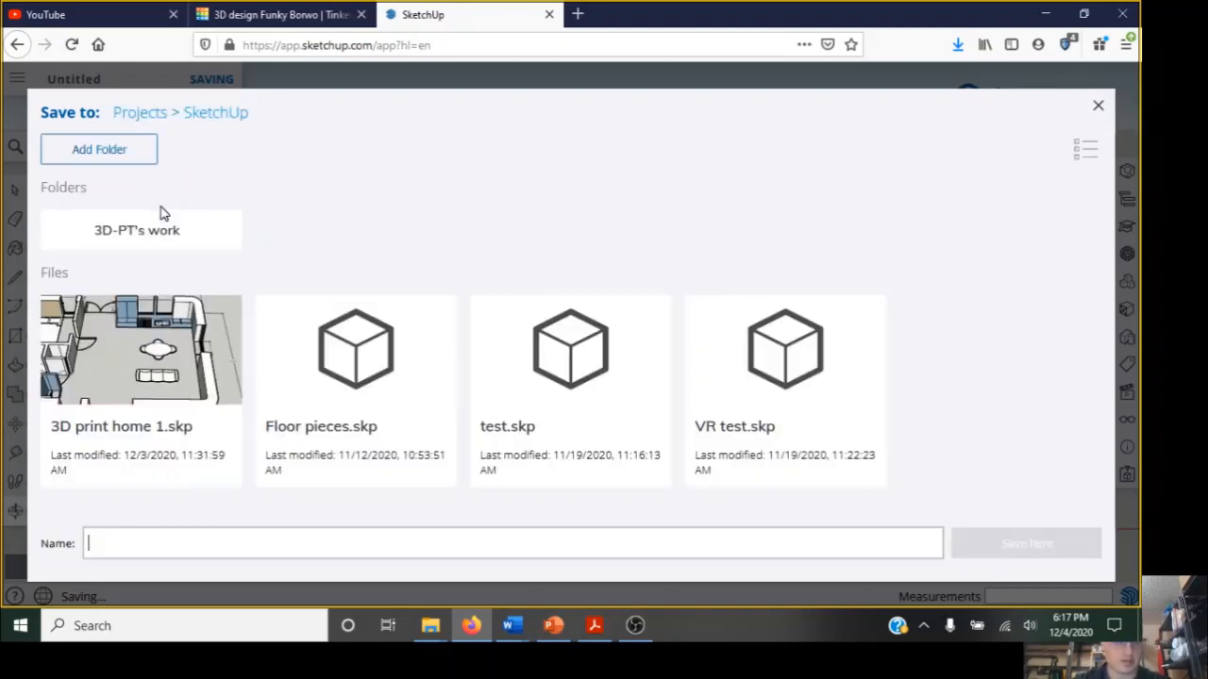
pyautogui.write('Snake toy')
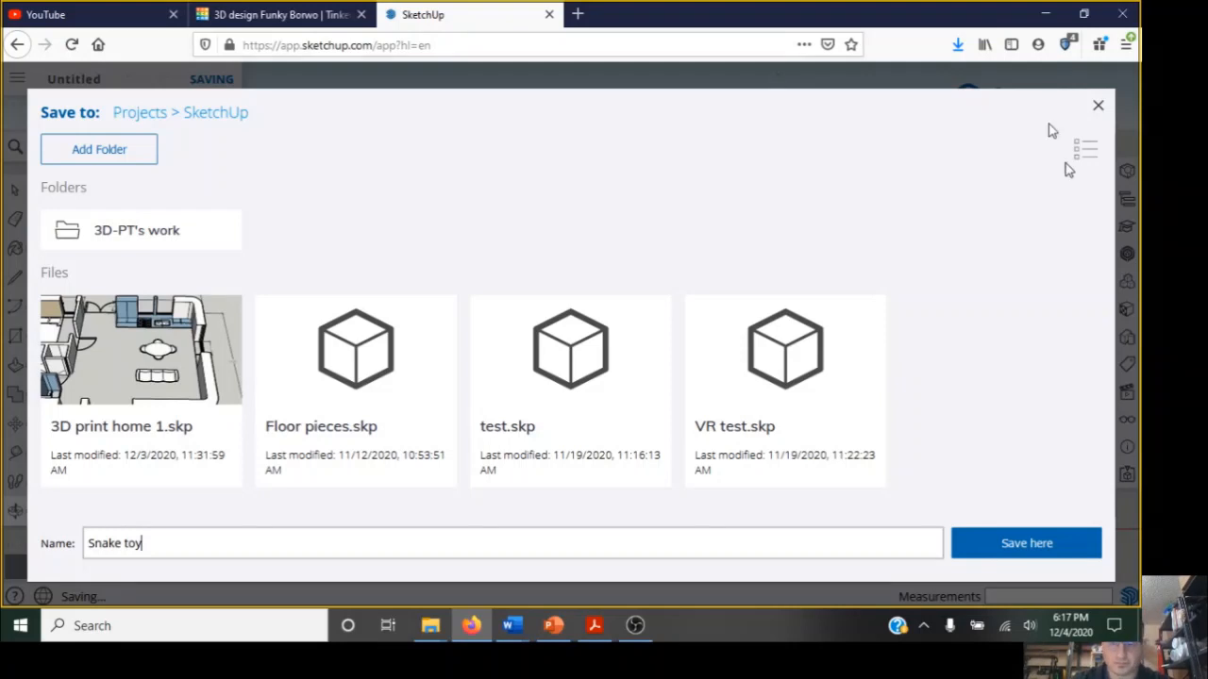
pyautogui.click(1015, 548)
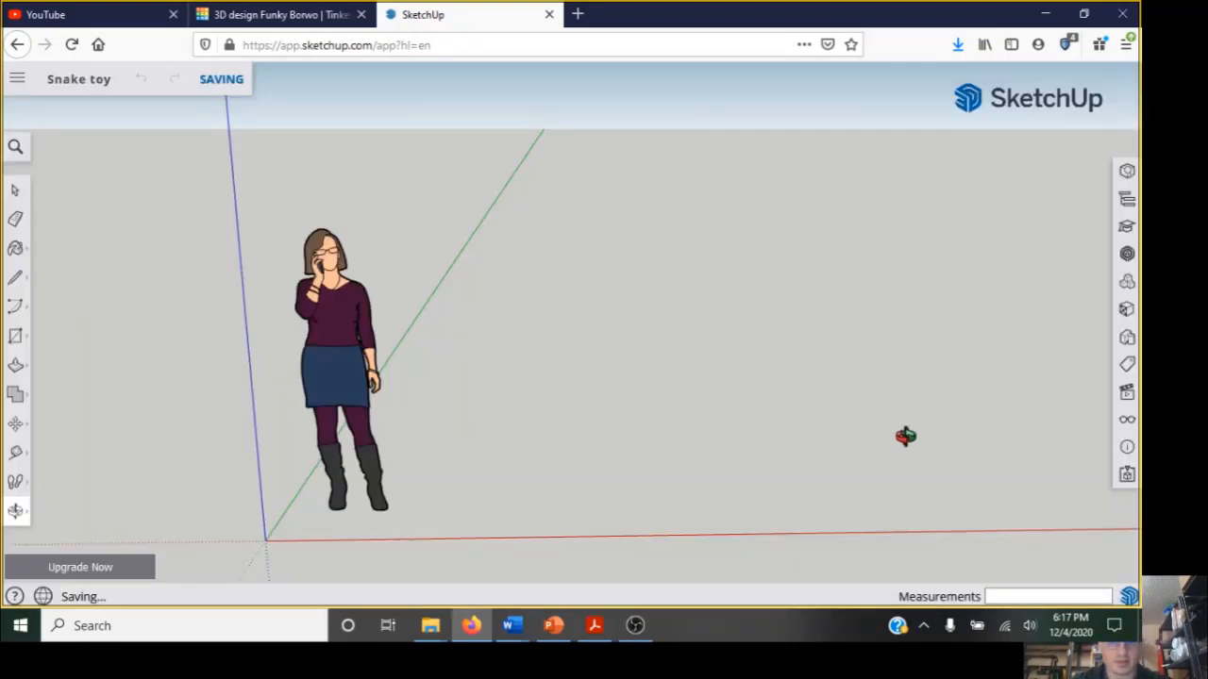
# Switch to the Tinkercad Snake Toy design and place a solid red box near the middle of the workplane.
pyautogui.click(253, 15)
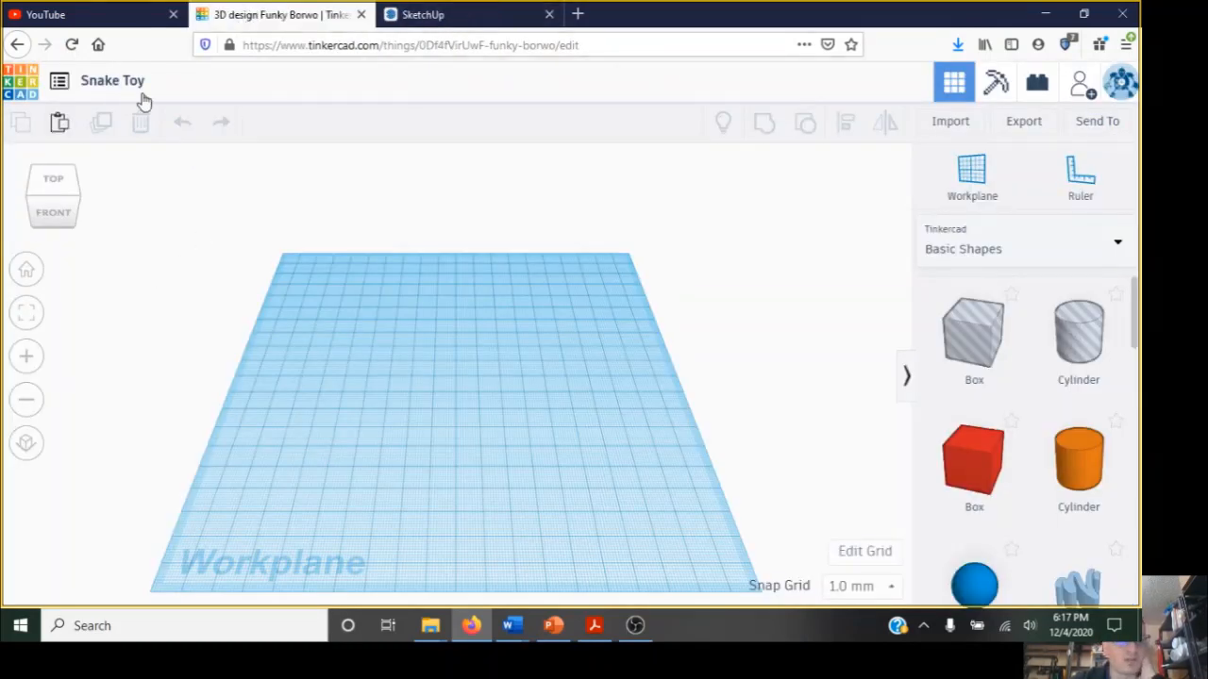
pyautogui.click(513, 17)
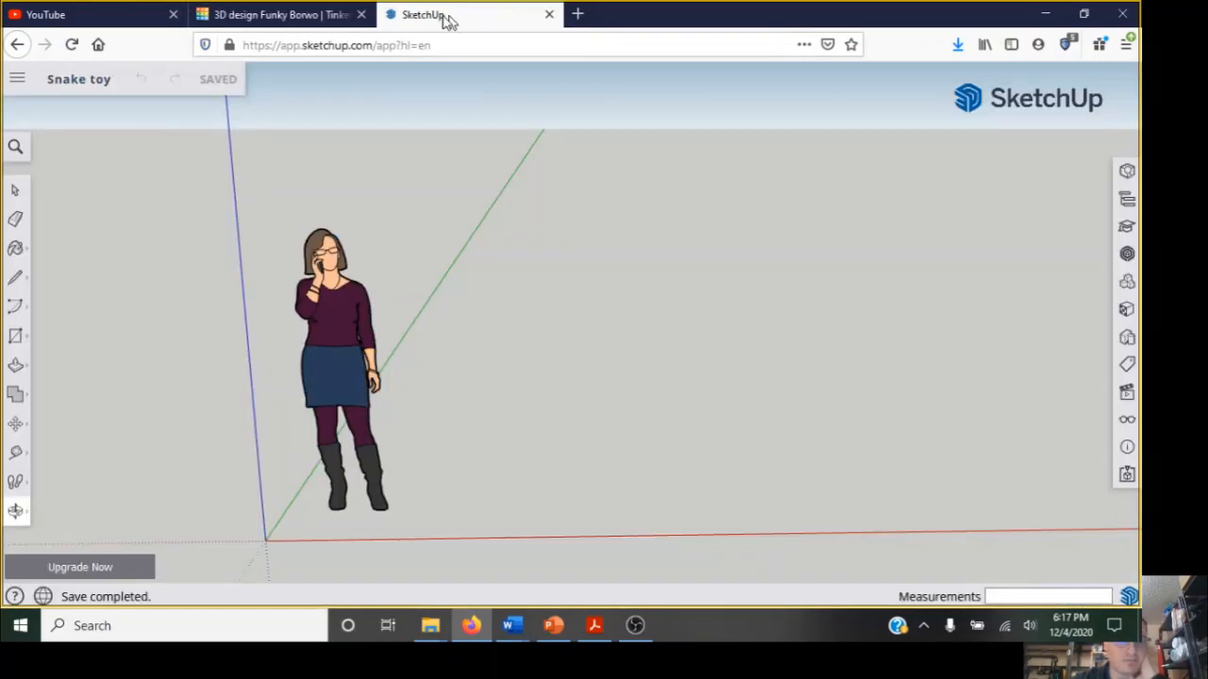
pyautogui.click(320, 17)
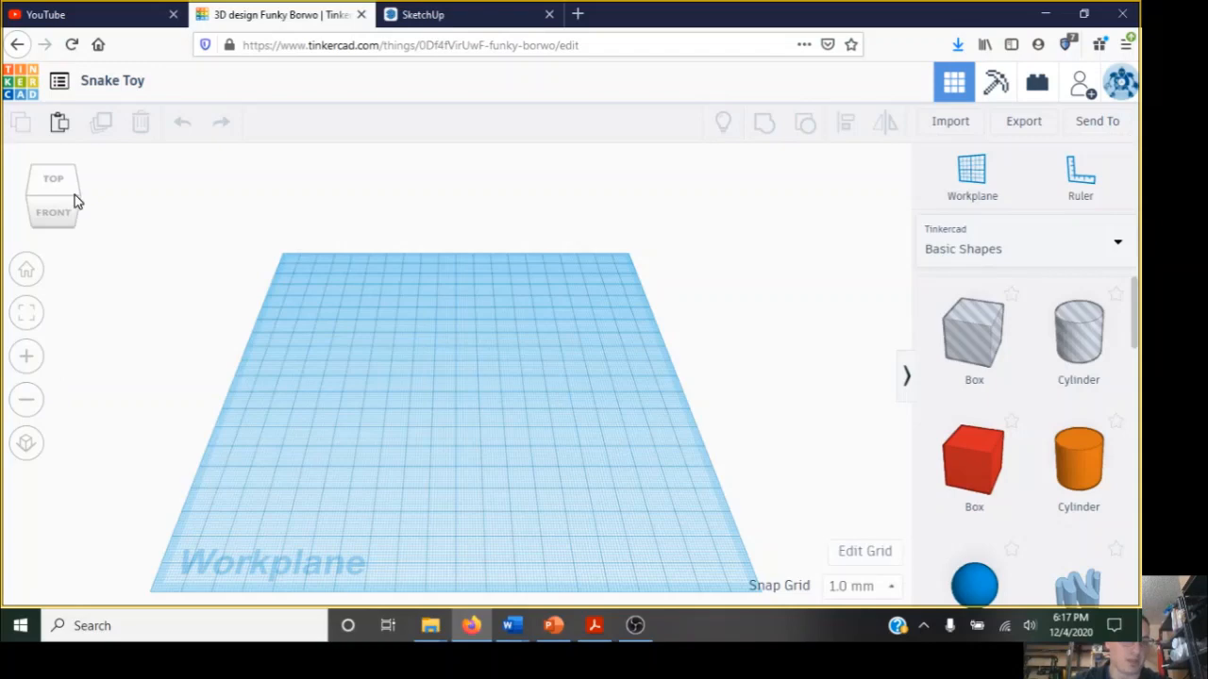
pyautogui.moveTo(75, 194)
pyautogui.mouseDown()
pyautogui.moveTo(74, 180)
pyautogui.moveTo(60, 197)
pyautogui.moveTo(92, 200)
pyautogui.moveTo(76, 199)
pyautogui.mouseUp()
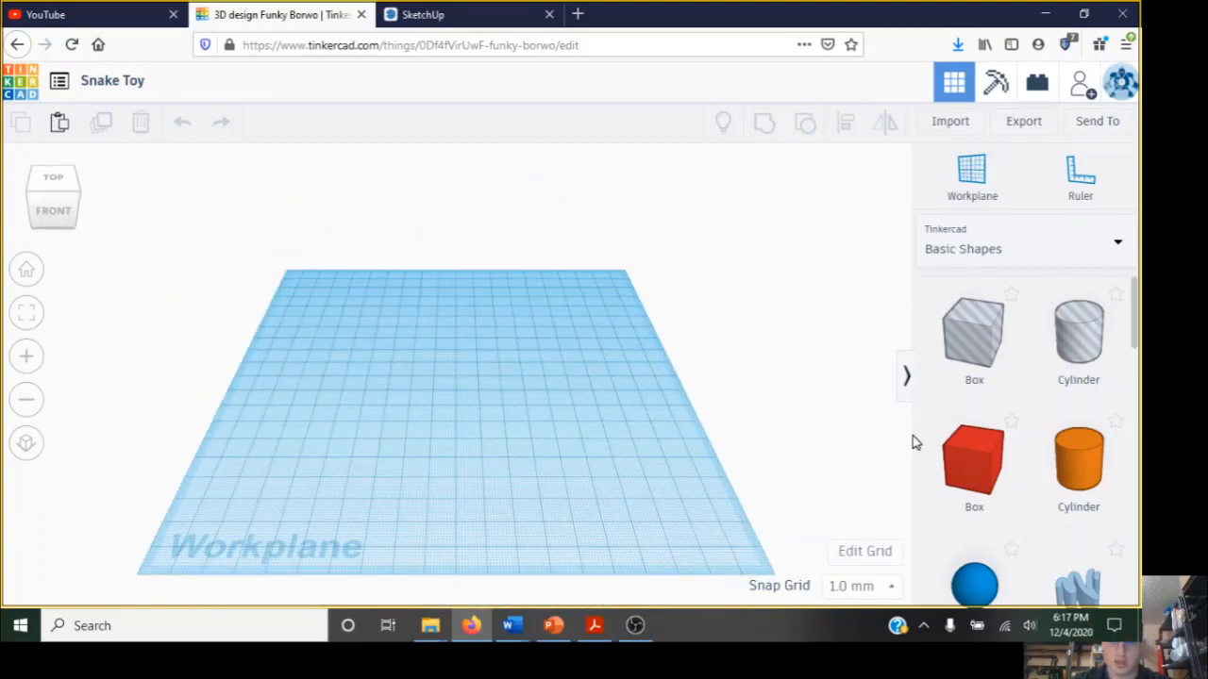
pyautogui.moveTo(968, 459); pyautogui.dragTo(419, 414)
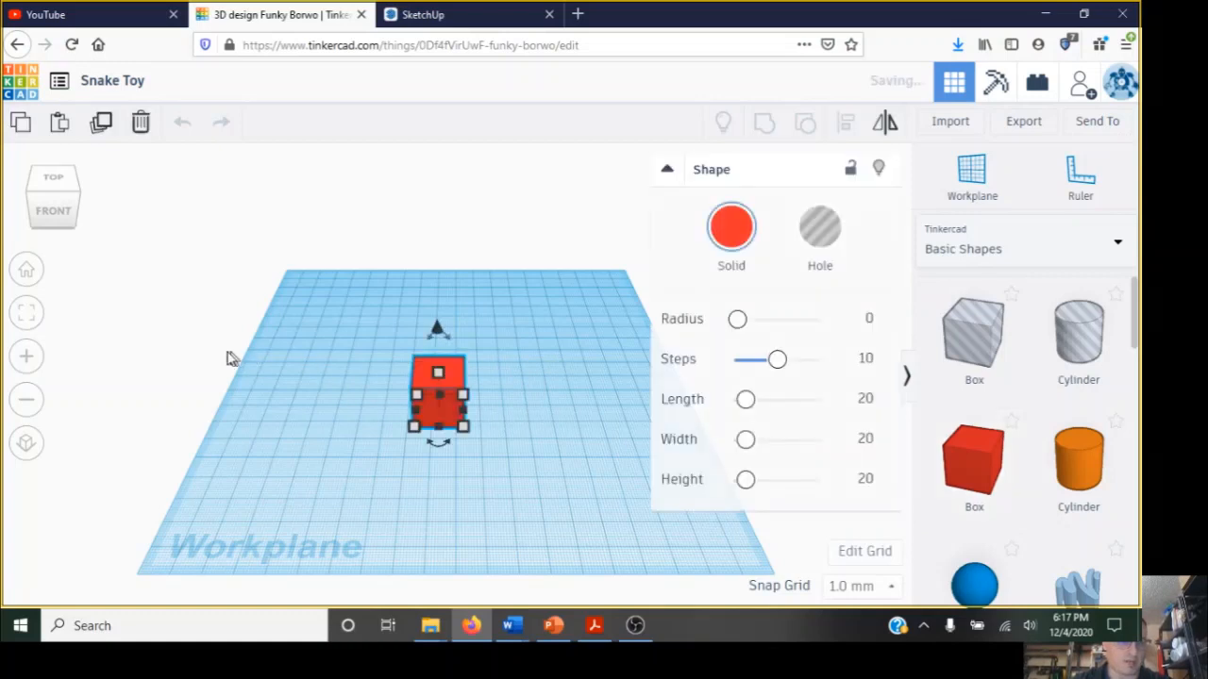
# Orbit around the red box, restore the home view, fit the box in view, and zoom in and out.
pyautogui.click(22, 276)
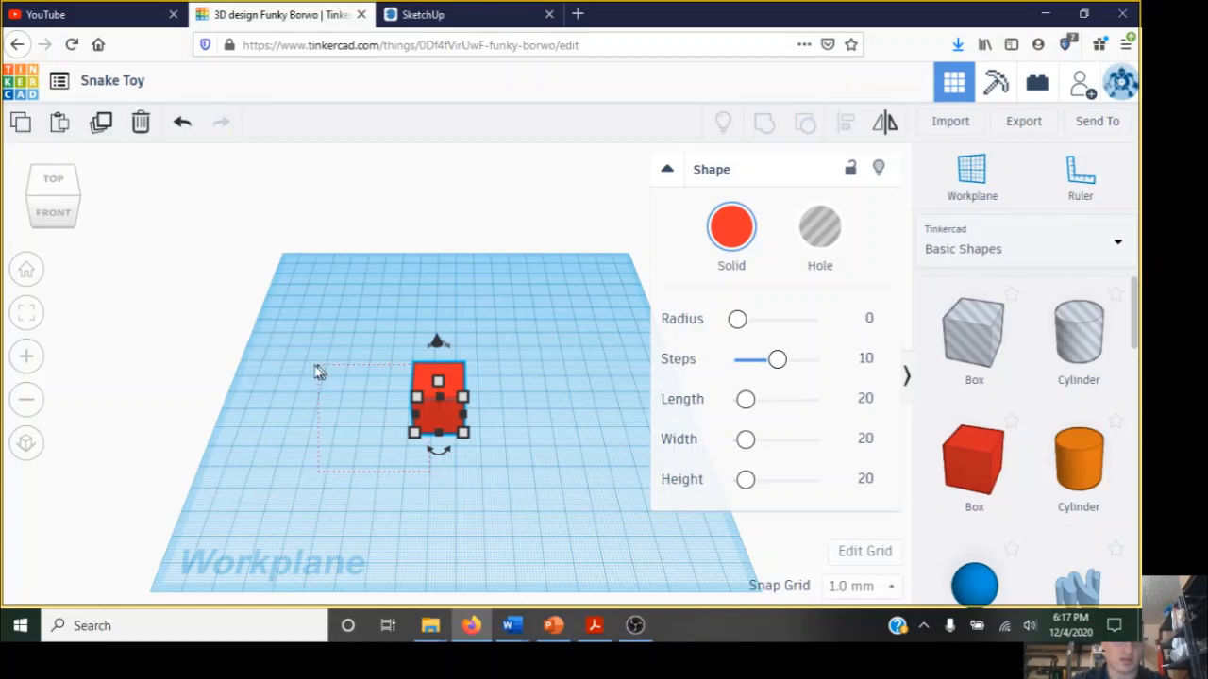
pyautogui.moveTo(315, 365); pyautogui.dragTo(395, 438)
pyautogui.moveTo(479, 483); pyautogui.dragTo(202, 291, button='right')
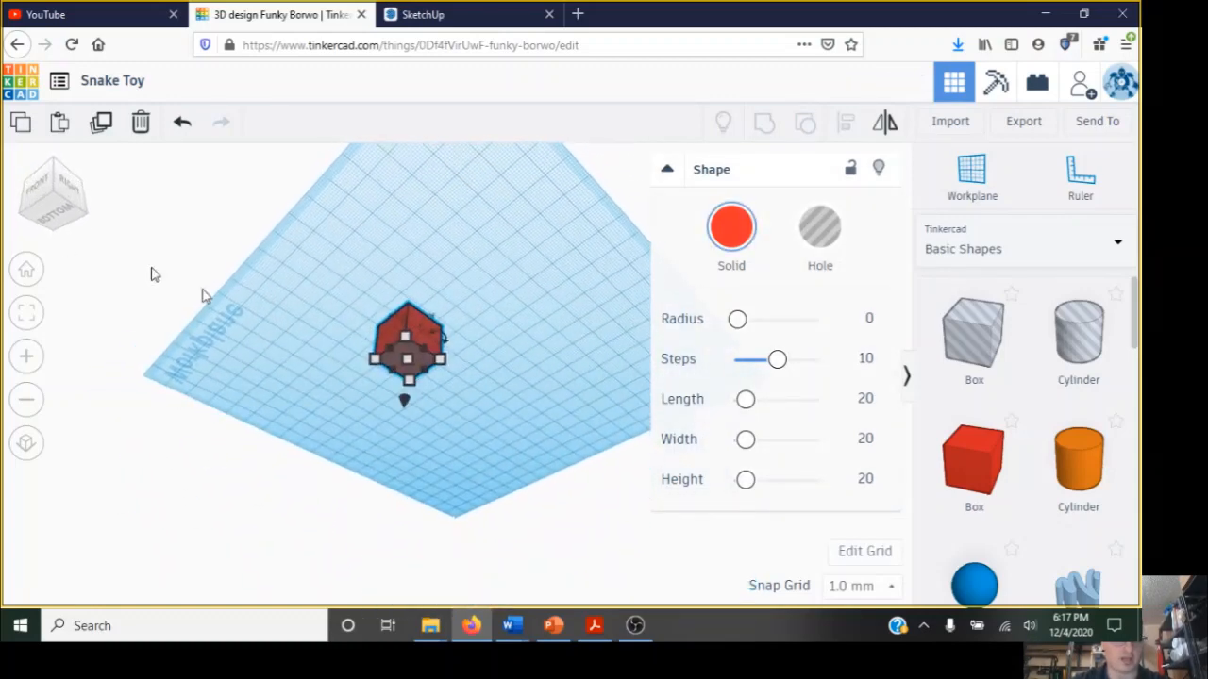
pyautogui.click(27, 274)
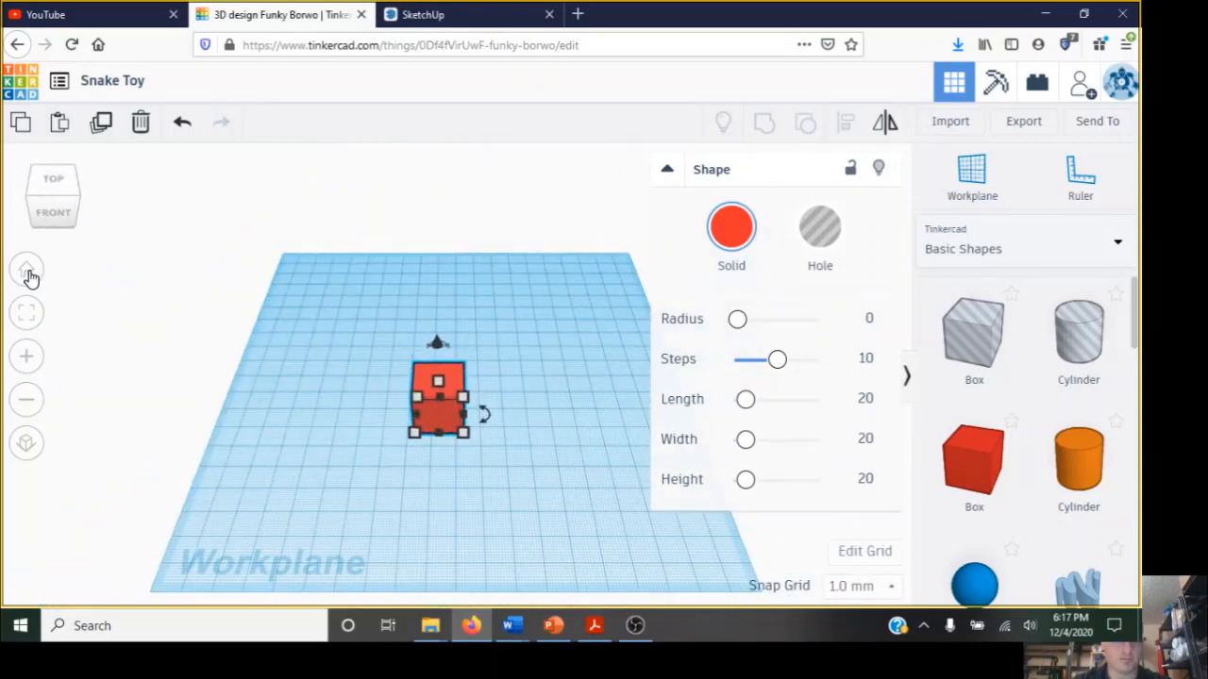
pyautogui.click(27, 319)
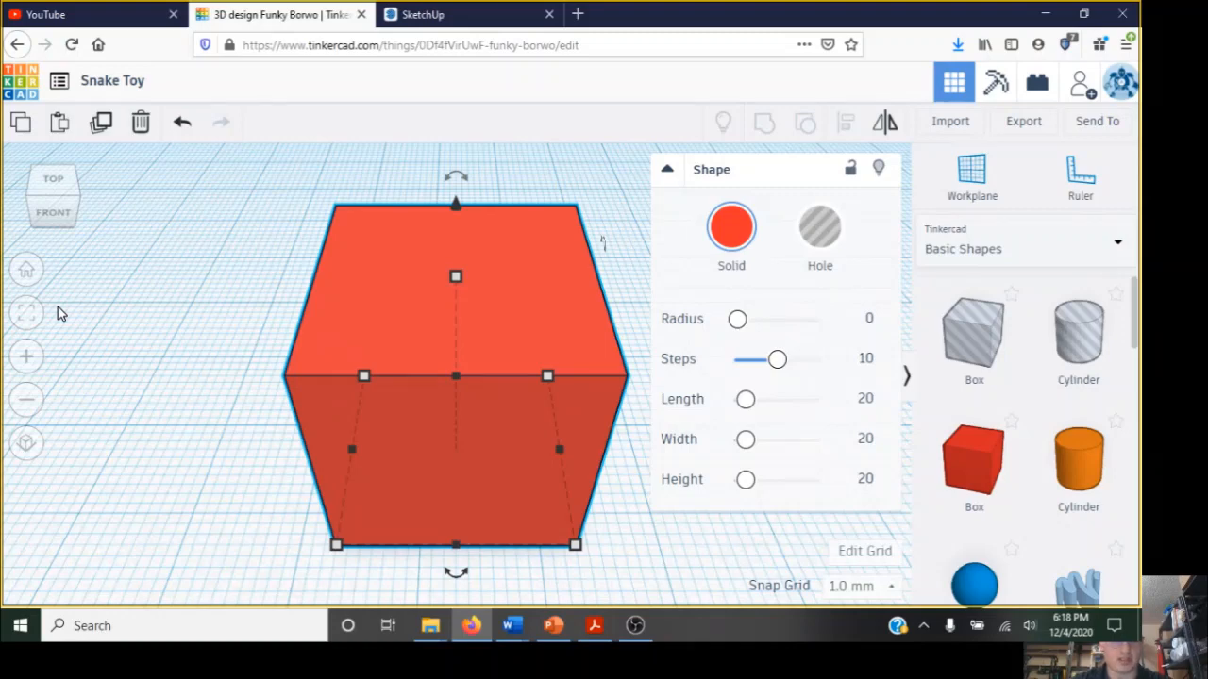
pyautogui.click(27, 359)
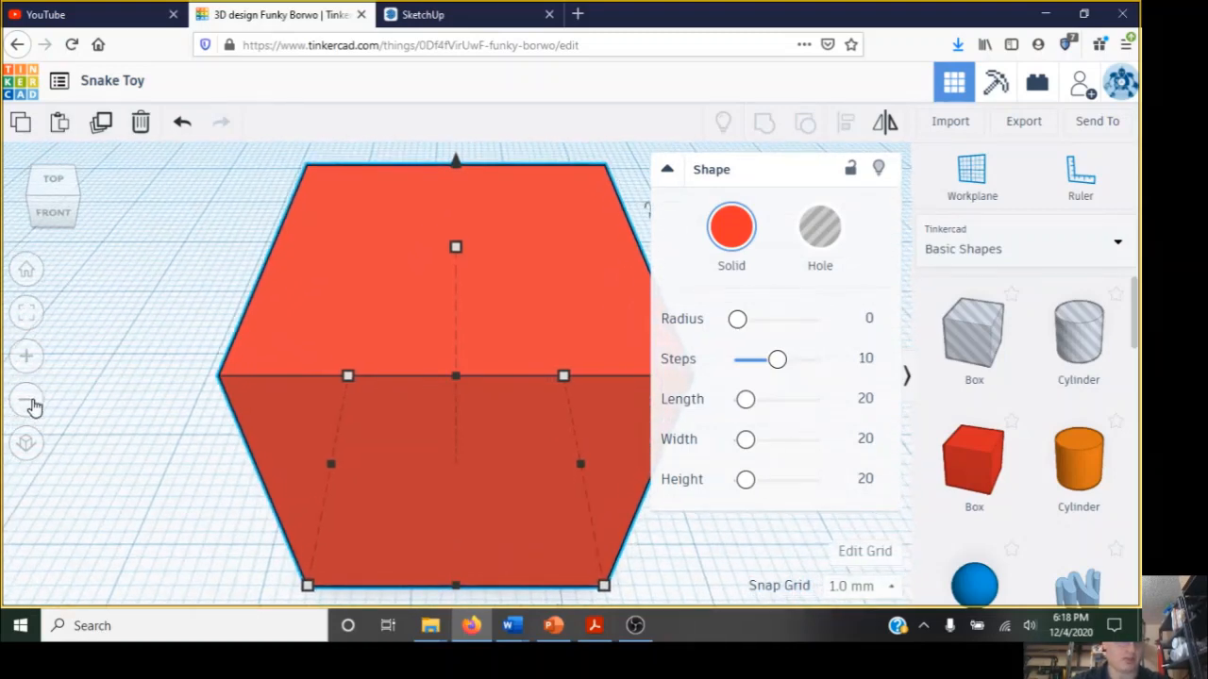
pyautogui.click(29, 399)
pyautogui.click(25, 359)
pyautogui.click(27, 399)
pyautogui.click(31, 400)
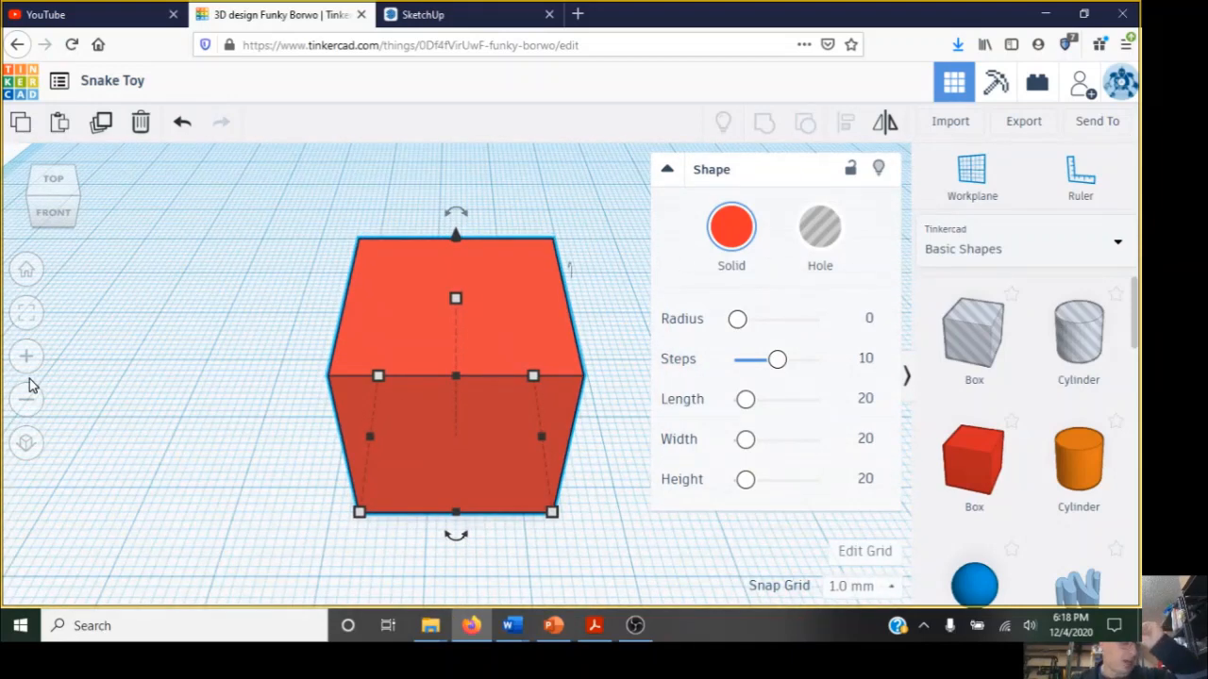
# Switch to the flat orthographic view, orbit to see the box from the front, and return to perspective view.
pyautogui.click(27, 446)
pyautogui.moveTo(260, 458); pyautogui.dragTo(86, 419, button='right')
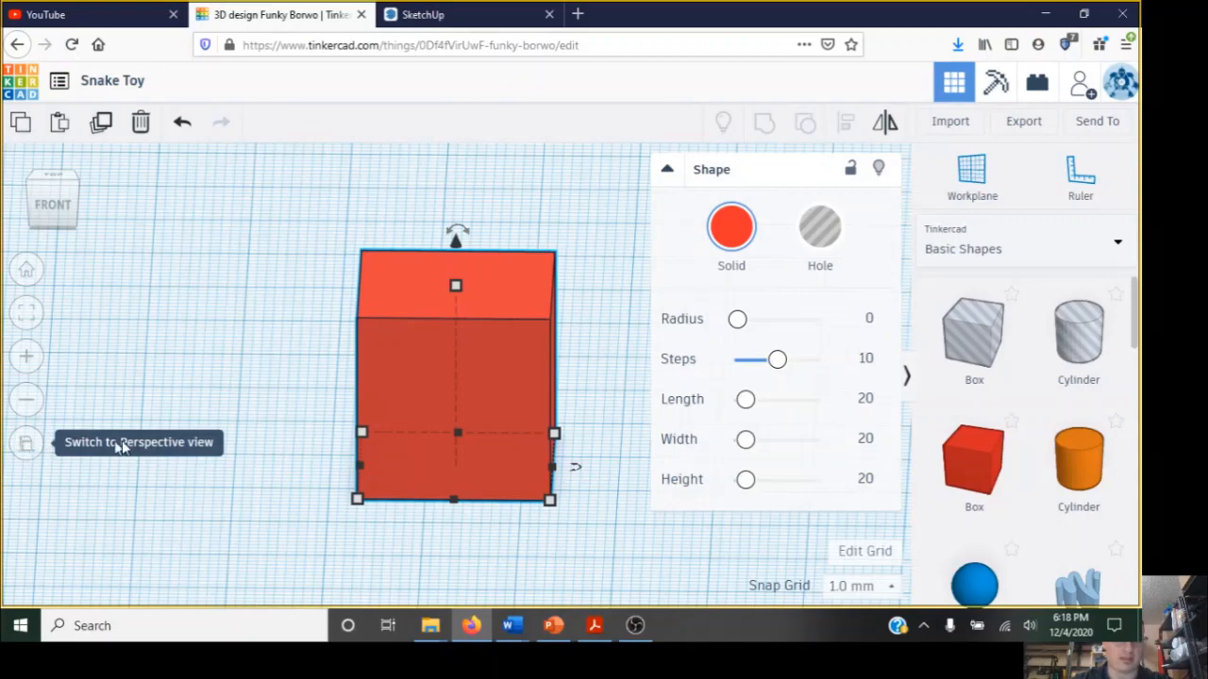
pyautogui.moveTo(270, 461)
pyautogui.mouseDown(button='right')
pyautogui.moveTo(296, 413)
pyautogui.moveTo(335, 459)
pyautogui.moveTo(194, 456)
pyautogui.moveTo(157, 416)
pyautogui.moveTo(145, 424)
pyautogui.moveTo(199, 443)
pyautogui.moveTo(289, 437)
pyautogui.moveTo(292, 386)
pyautogui.moveTo(281, 453)
pyautogui.moveTo(264, 466)
pyautogui.mouseUp(button='right')
pyautogui.click(27, 447)
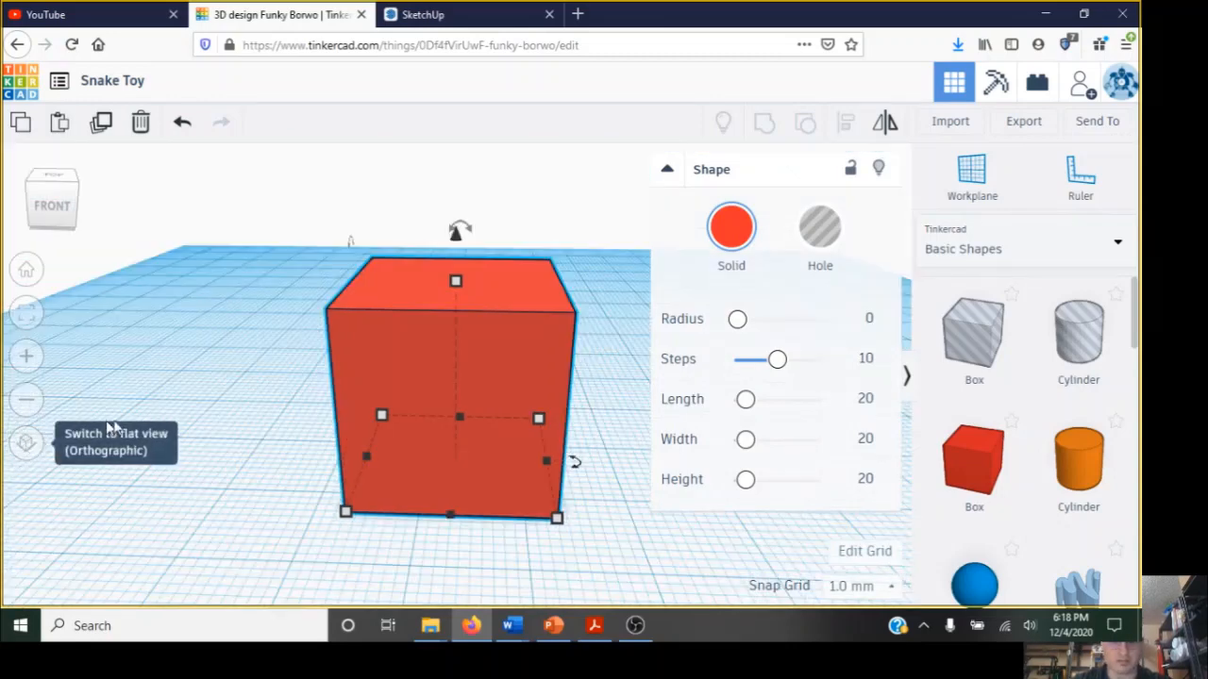
# Switch to the SketchUp Snake toy model and draw a ground rectangle about 811 by 1390 mm beside the scale figure.
pyautogui.click(443, 16)
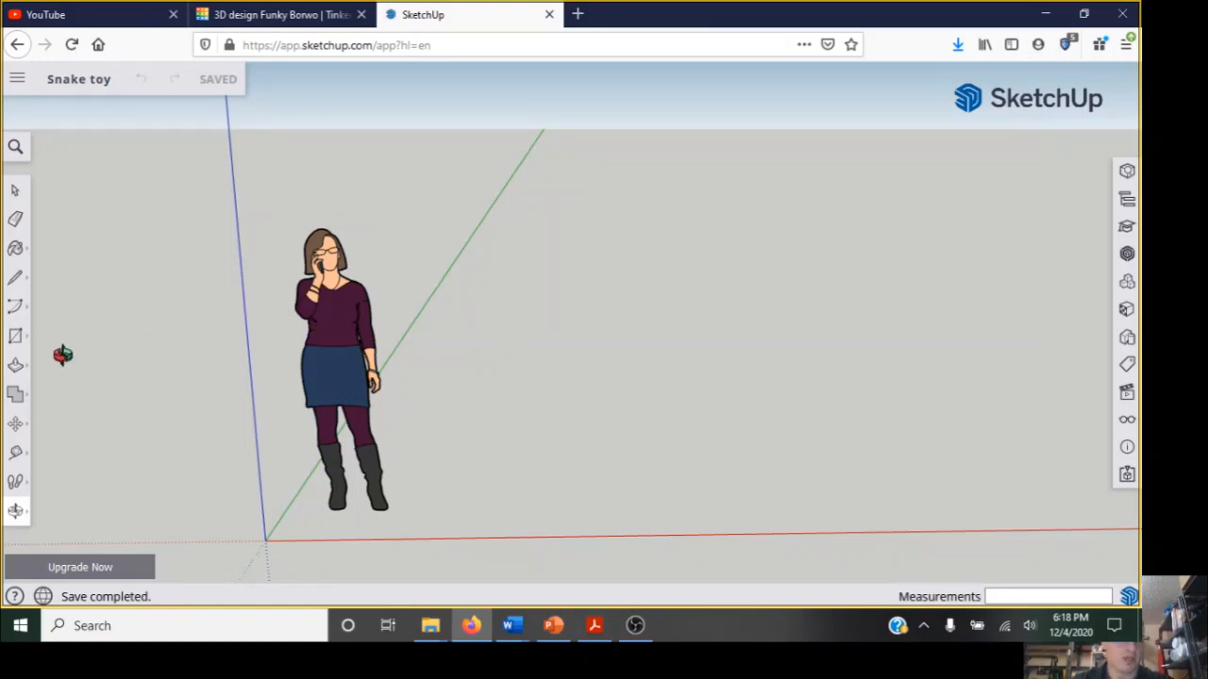
pyautogui.click(19, 340)
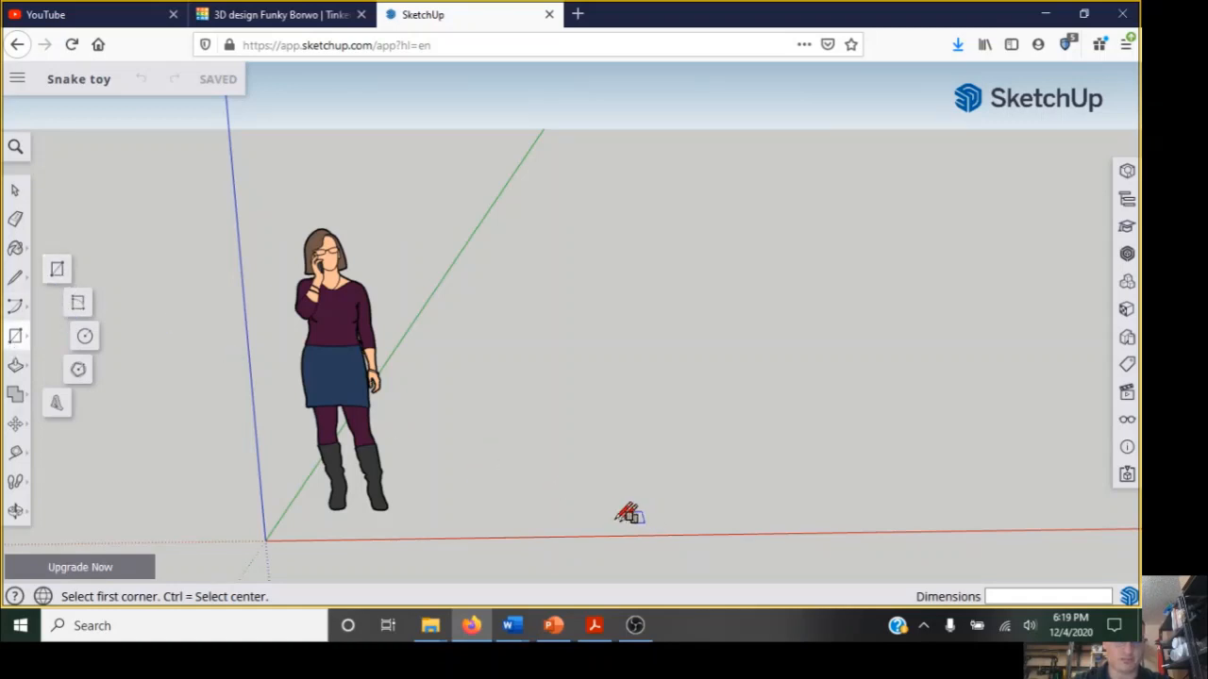
pyautogui.click(441, 463)
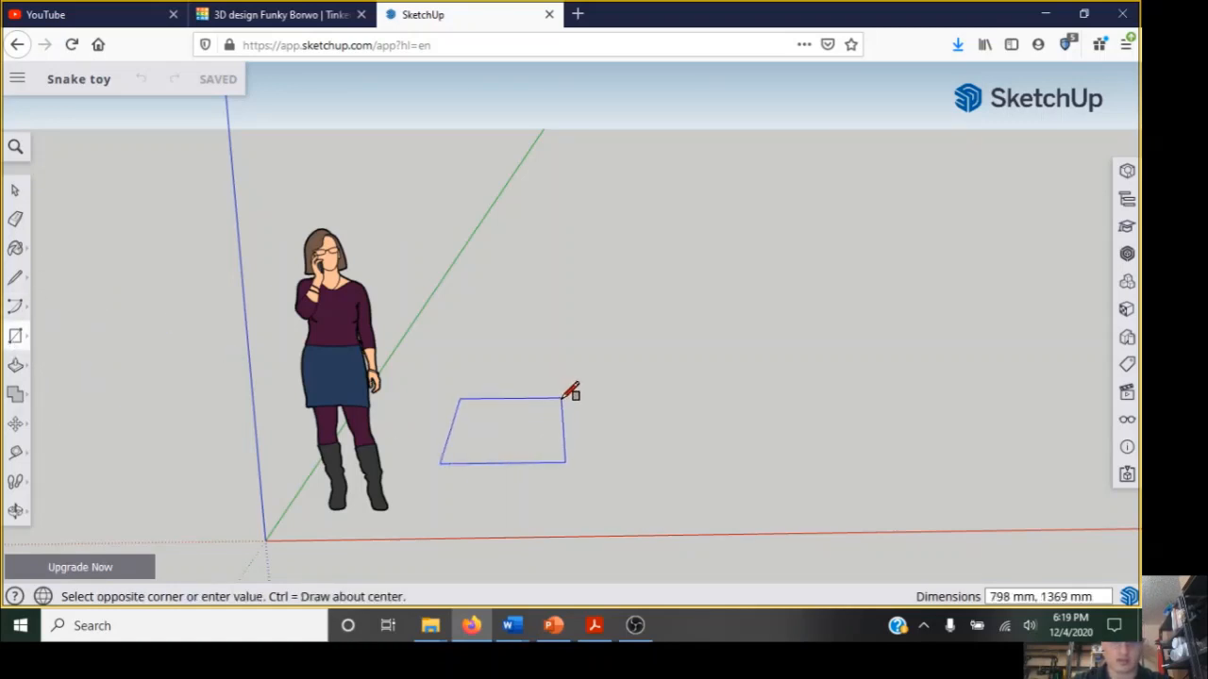
pyautogui.click(570, 395)
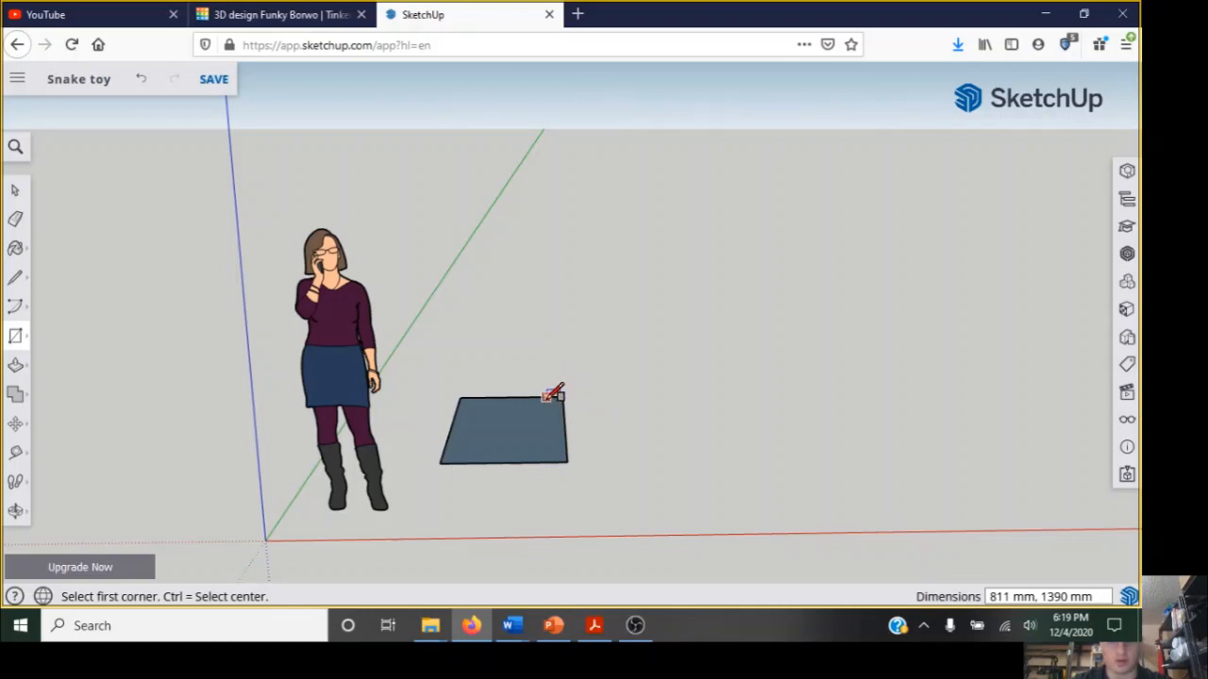
# Push/Pull the rectangle upward about 745 mm into a solid box.
pyautogui.click(16, 367)
pyautogui.click(533, 449)
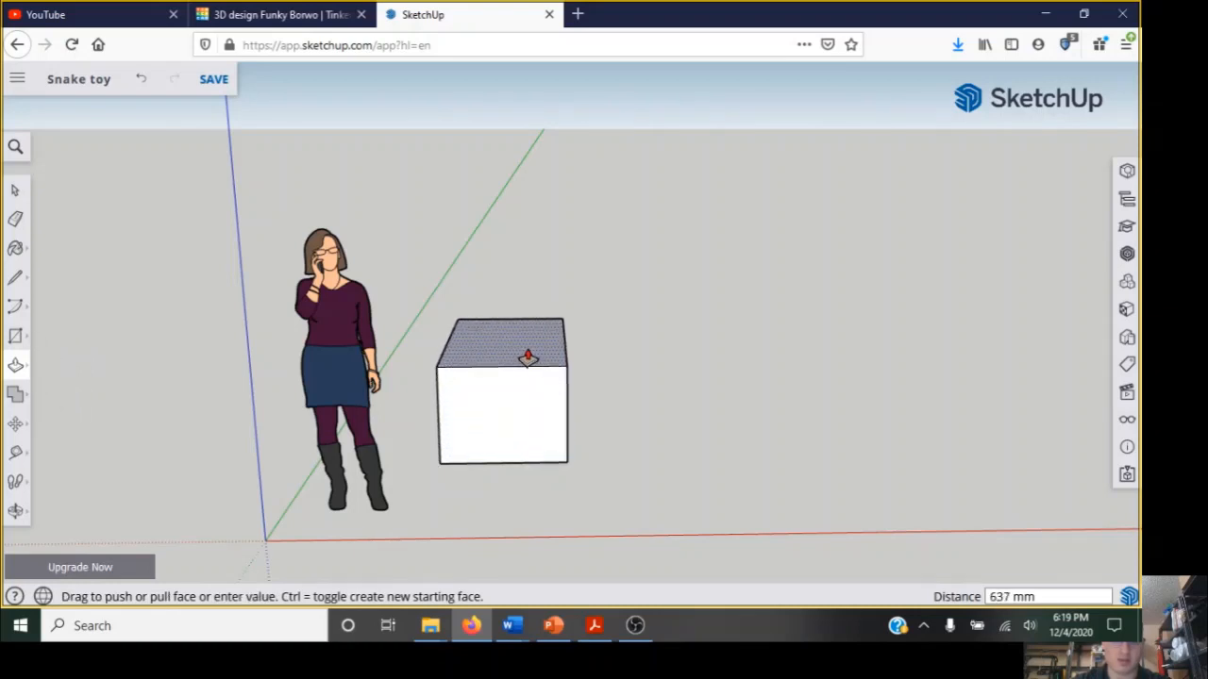
pyautogui.click(525, 346)
pyautogui.scroll(2, 545, 350)
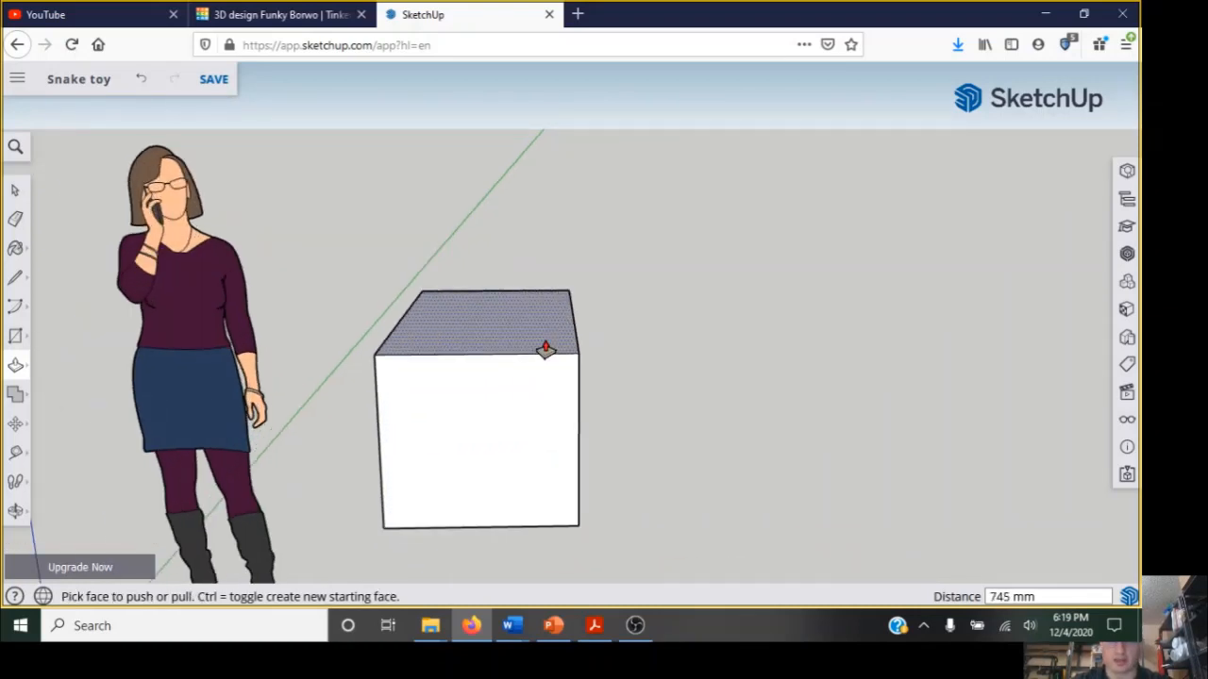
pyautogui.scroll(-1, 538, 338)
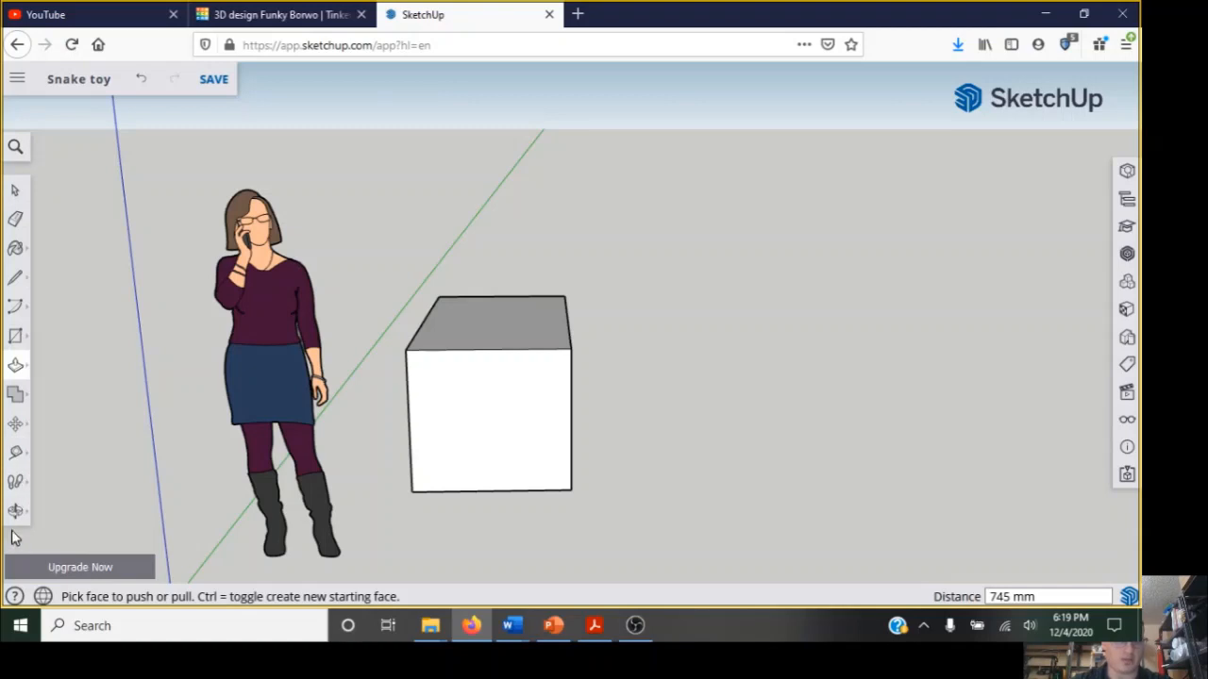
# Orbit around the box to see its side face and pan the view across.
pyautogui.click(17, 515)
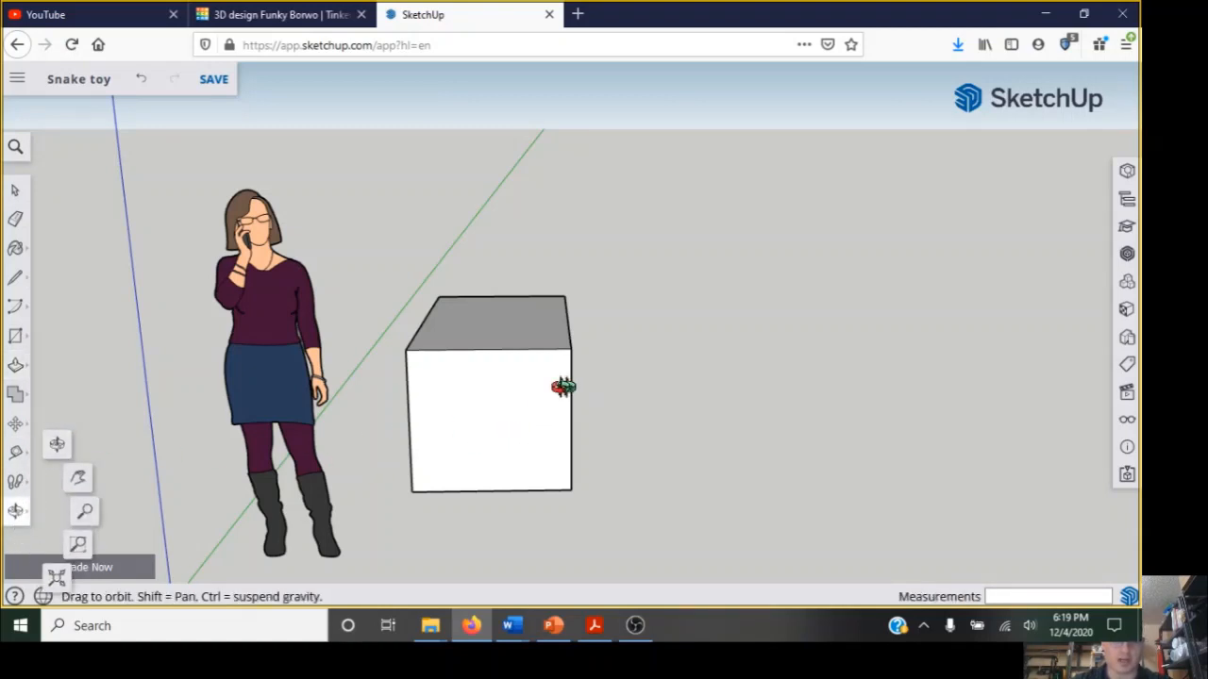
pyautogui.moveTo(563, 387); pyautogui.dragTo(521, 461)
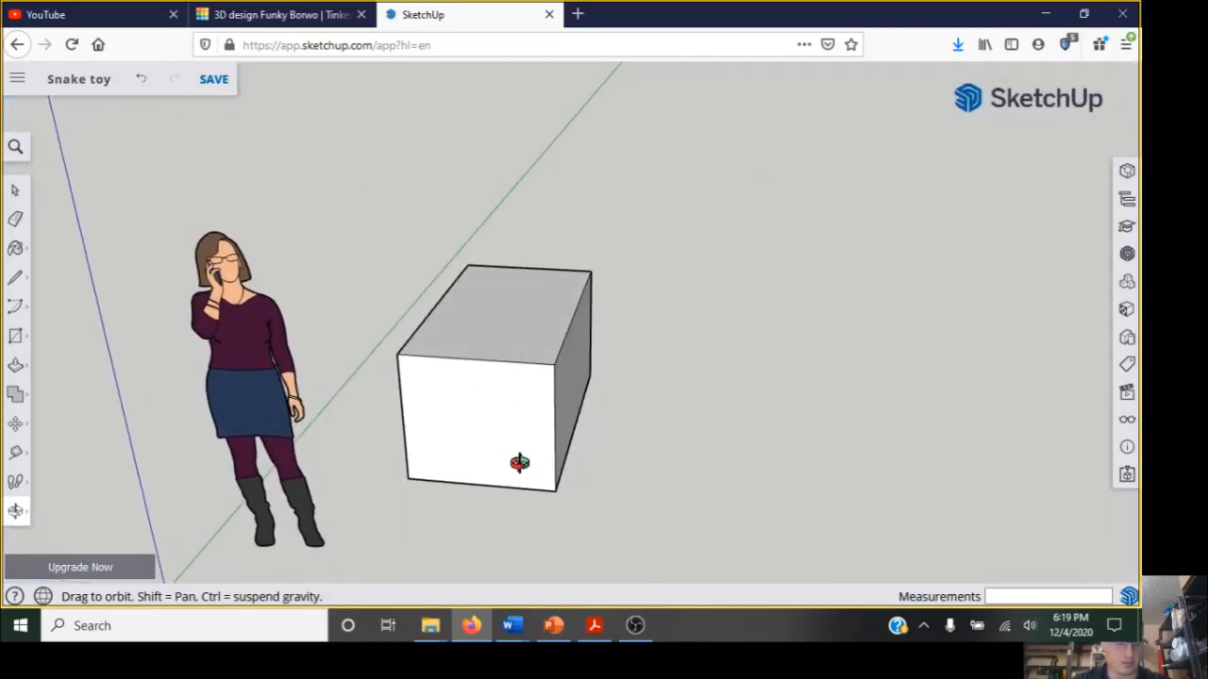
pyautogui.keyDown('shift'); pyautogui.moveTo(521, 464); pyautogui.dragTo(594, 435); pyautogui.keyUp('shift')
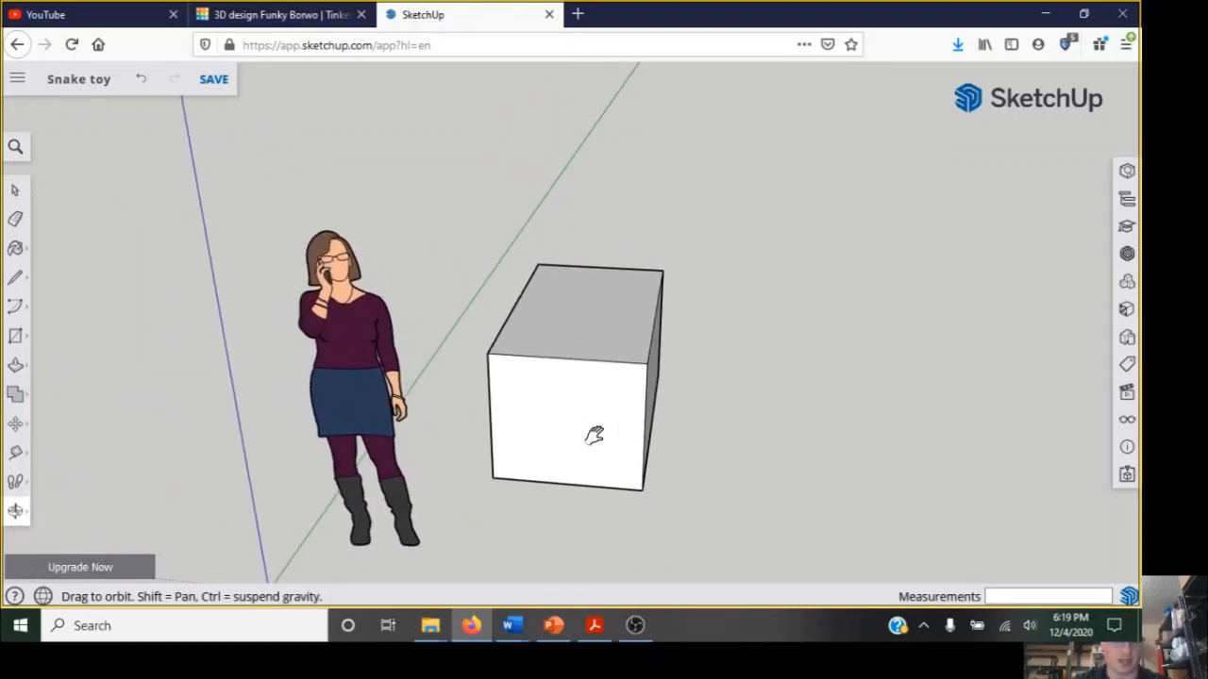
# Try the Zoom and Zoom Window tools and zoom in and out on the box.
pyautogui.click(16, 512)
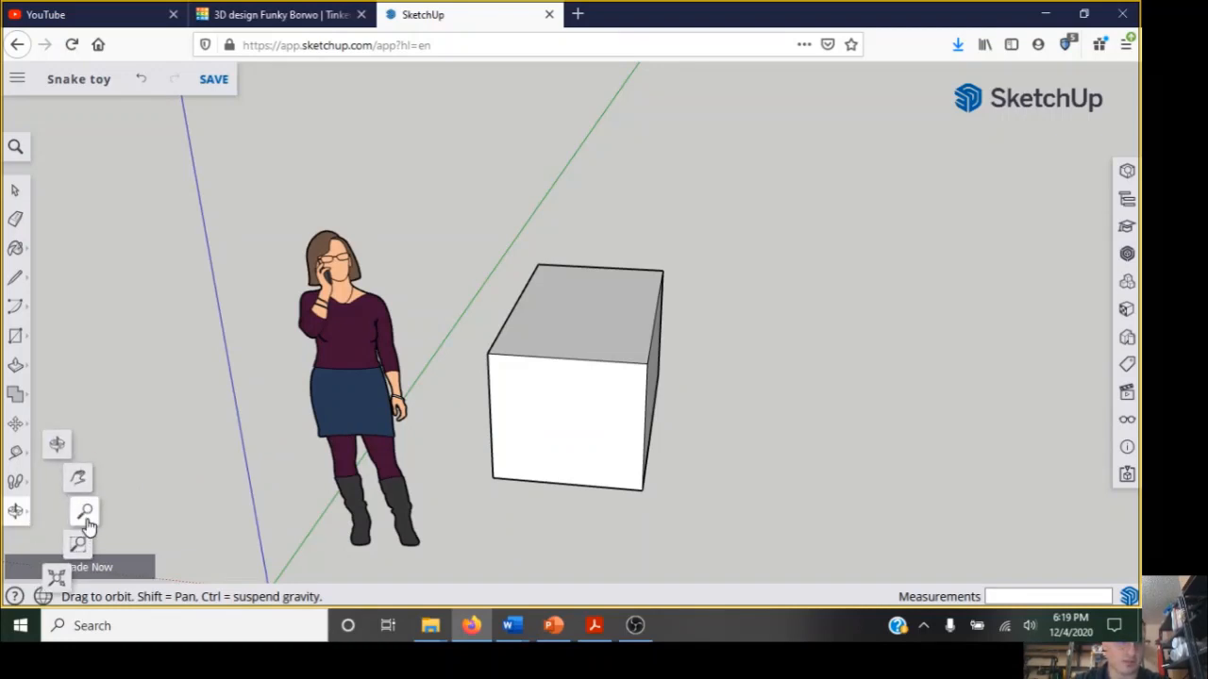
pyautogui.click(85, 514)
pyautogui.scroll(4, 529, 402)
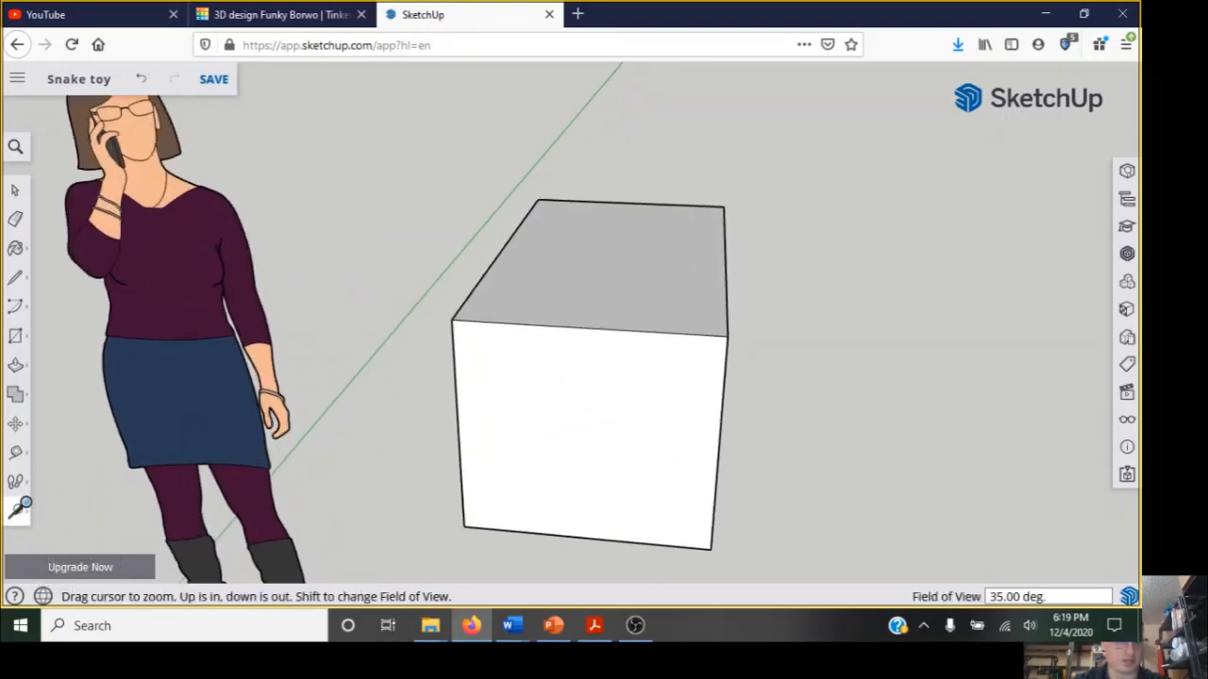
pyautogui.click(19, 515)
pyautogui.click(83, 548)
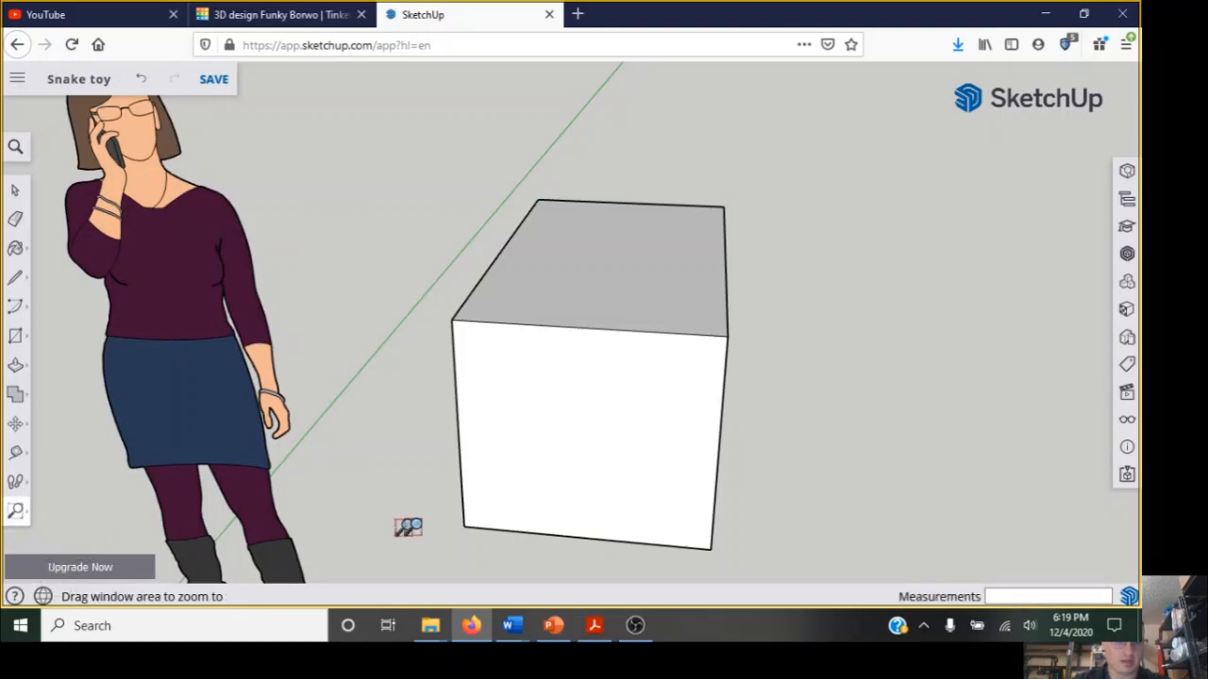
pyautogui.scroll(-3, 539, 426)
pyautogui.scroll(3, 547, 437)
pyautogui.press('p')
pyautogui.scroll(3, 574, 342)
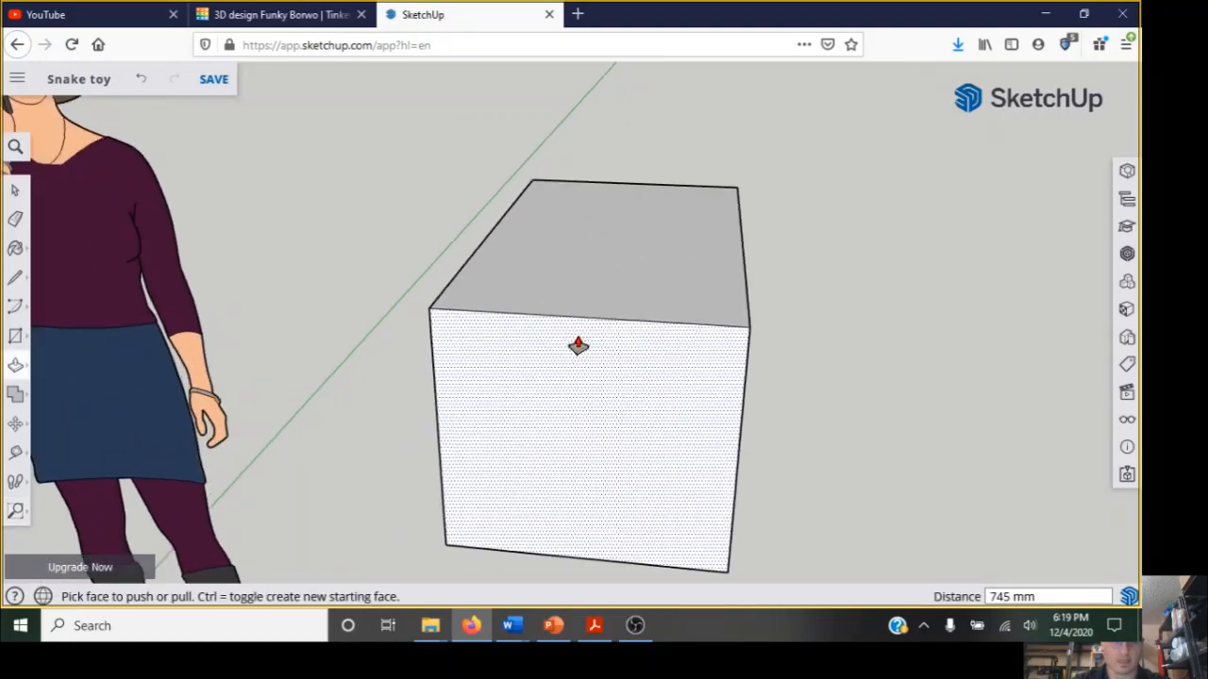
pyautogui.scroll(-2, 575, 345)
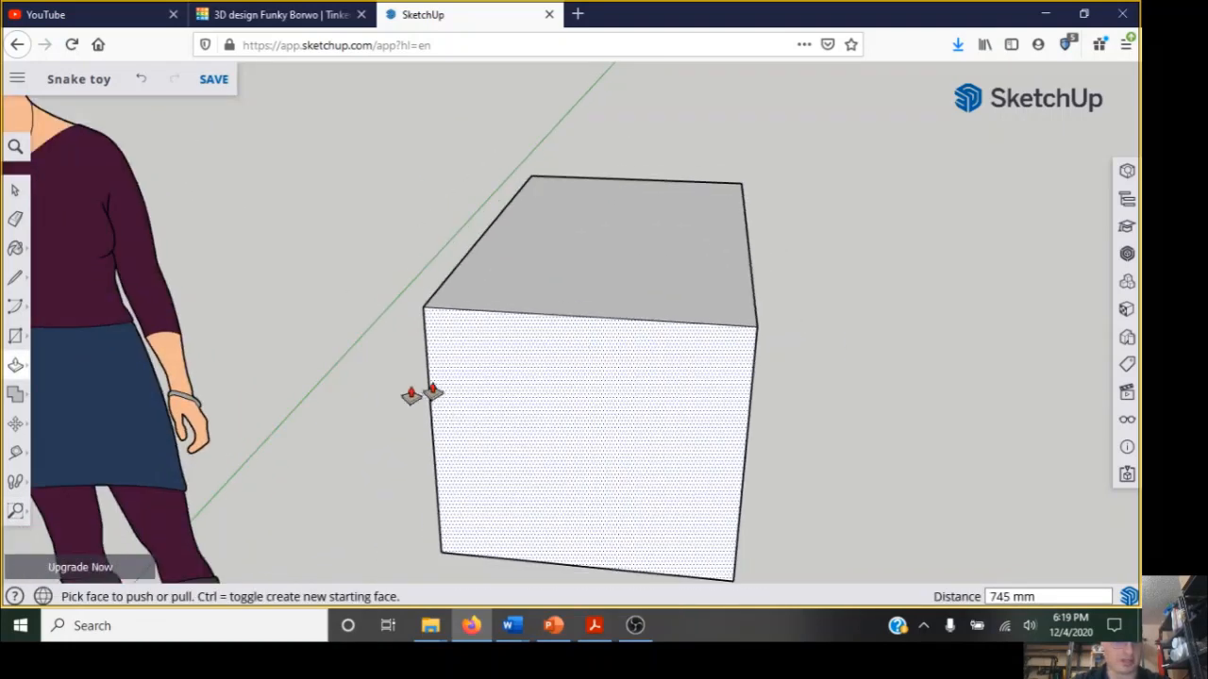
pyautogui.click(15, 514)
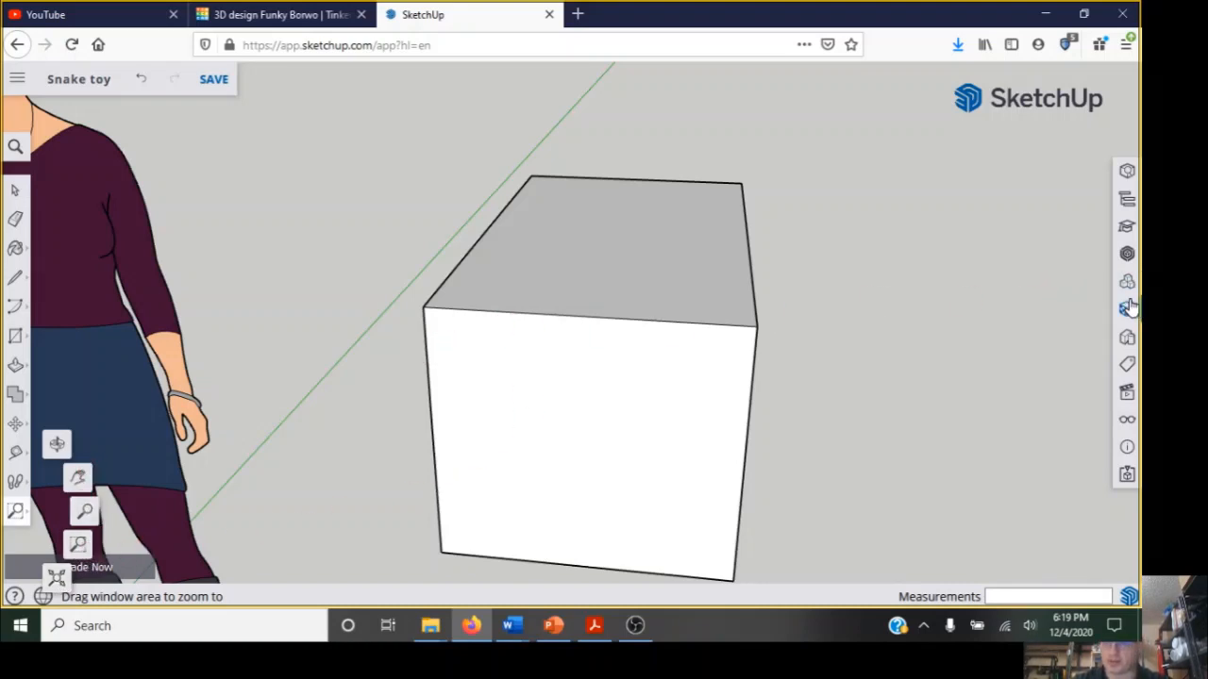
# Open the Components and Instructor panes, read the Zoom Window tool's instructions, and close the panes.
pyautogui.click(1127, 283)
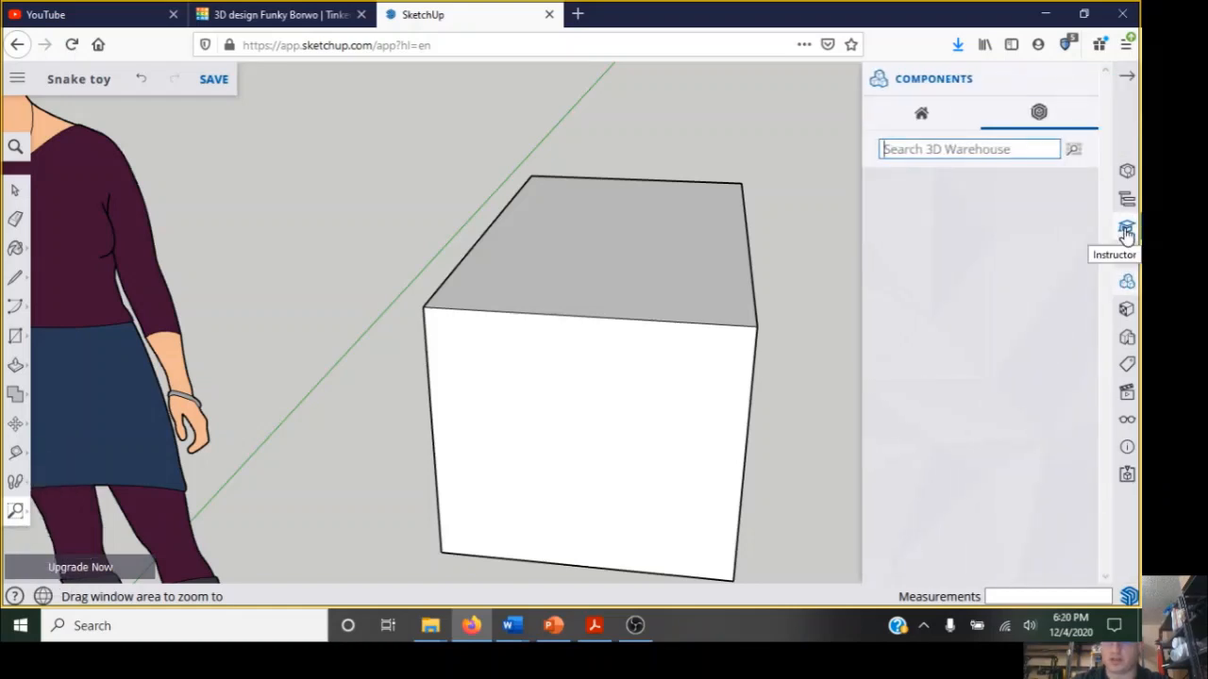
pyautogui.click(1127, 230)
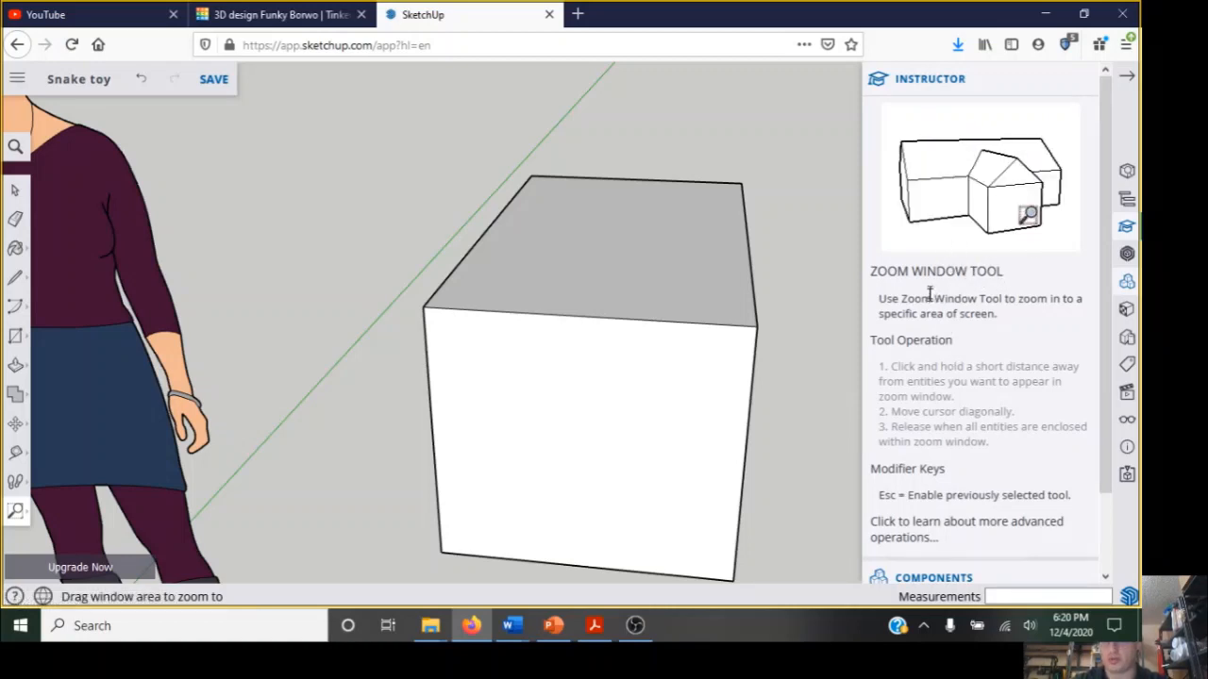
pyautogui.scroll(-1, 946, 343)
pyautogui.scroll(1, 952, 397)
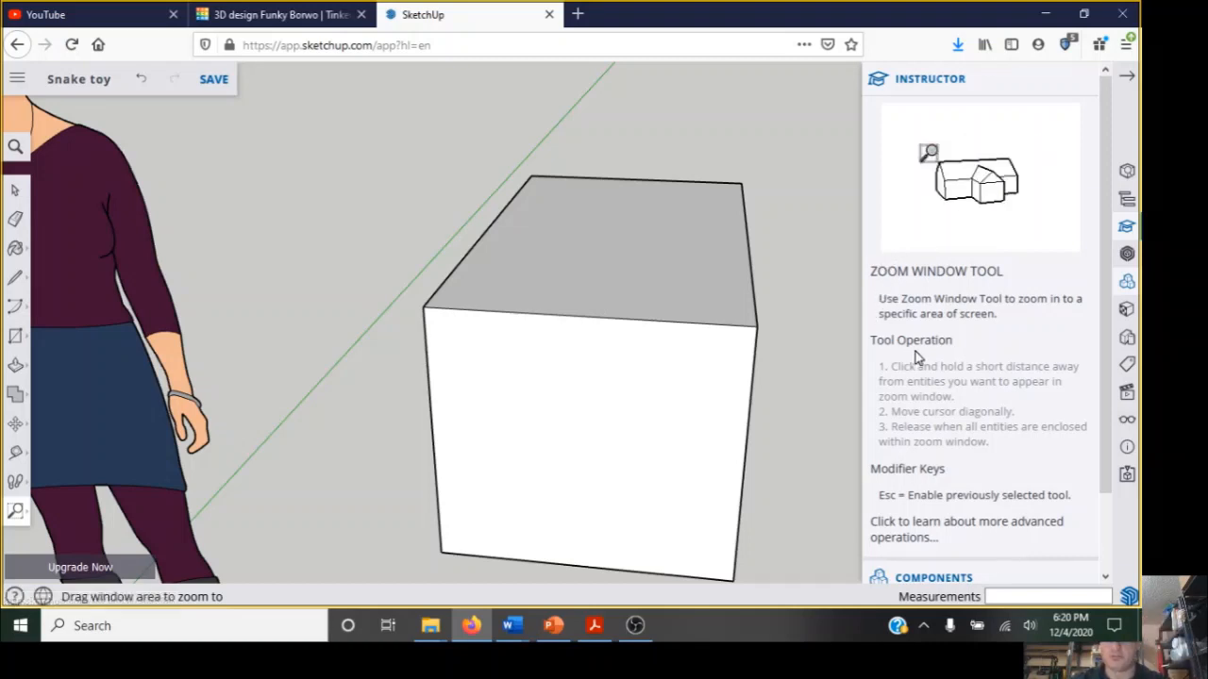
pyautogui.scroll(-2, 913, 357)
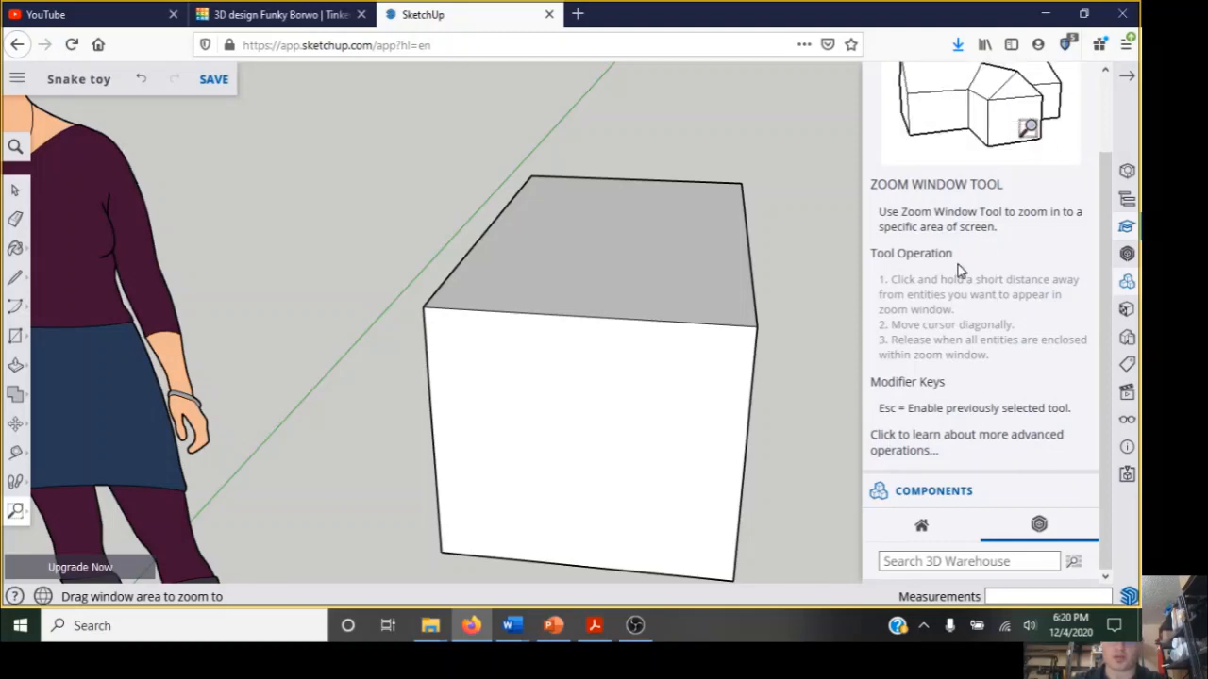
pyautogui.click(1127, 75)
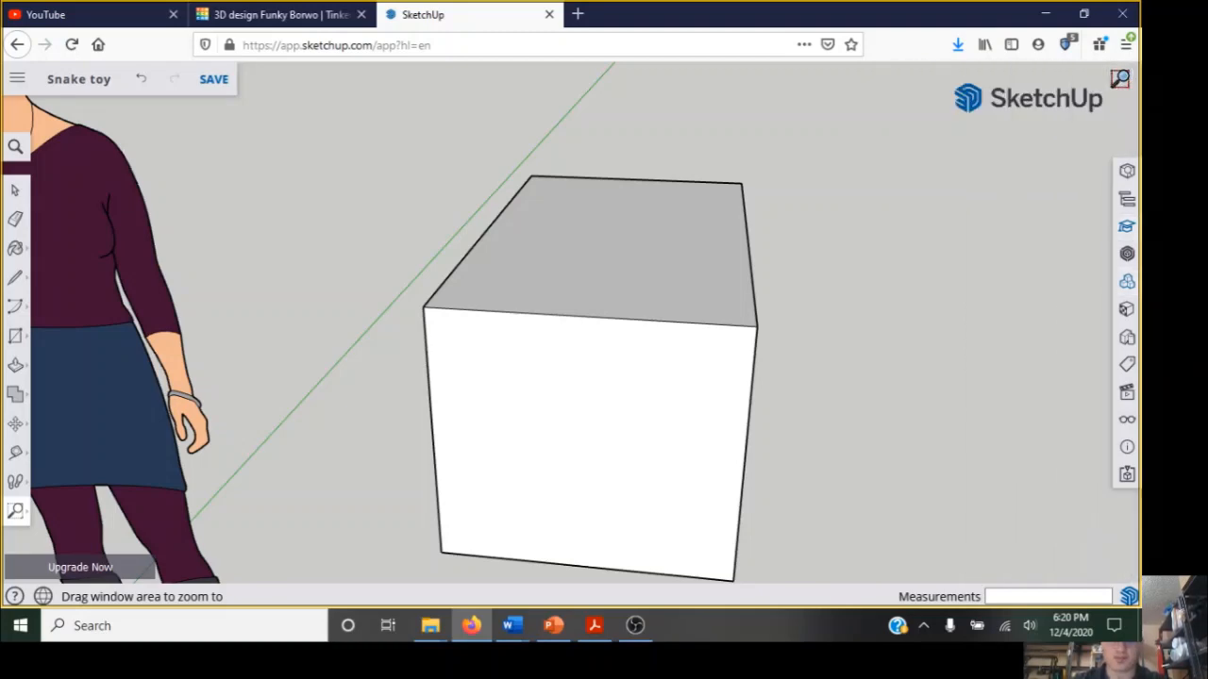
# Switch to the Tinkercad Snake Toy design.
pyautogui.click(307, 15)
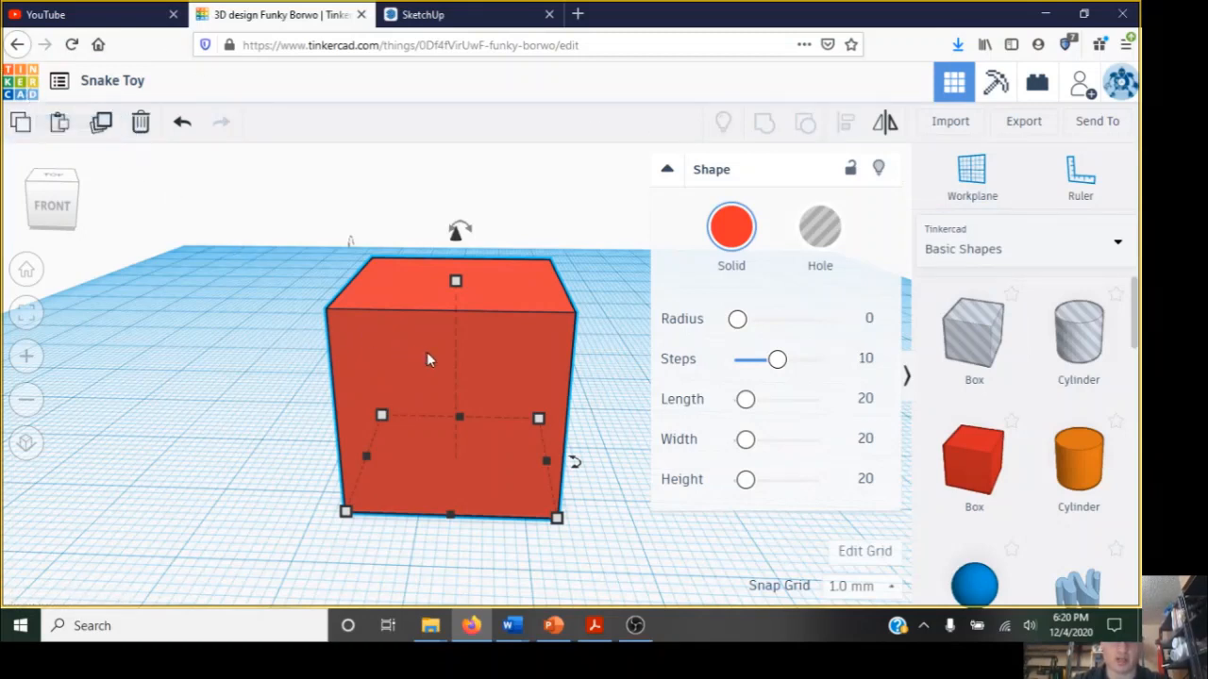
pyautogui.click(635, 626)
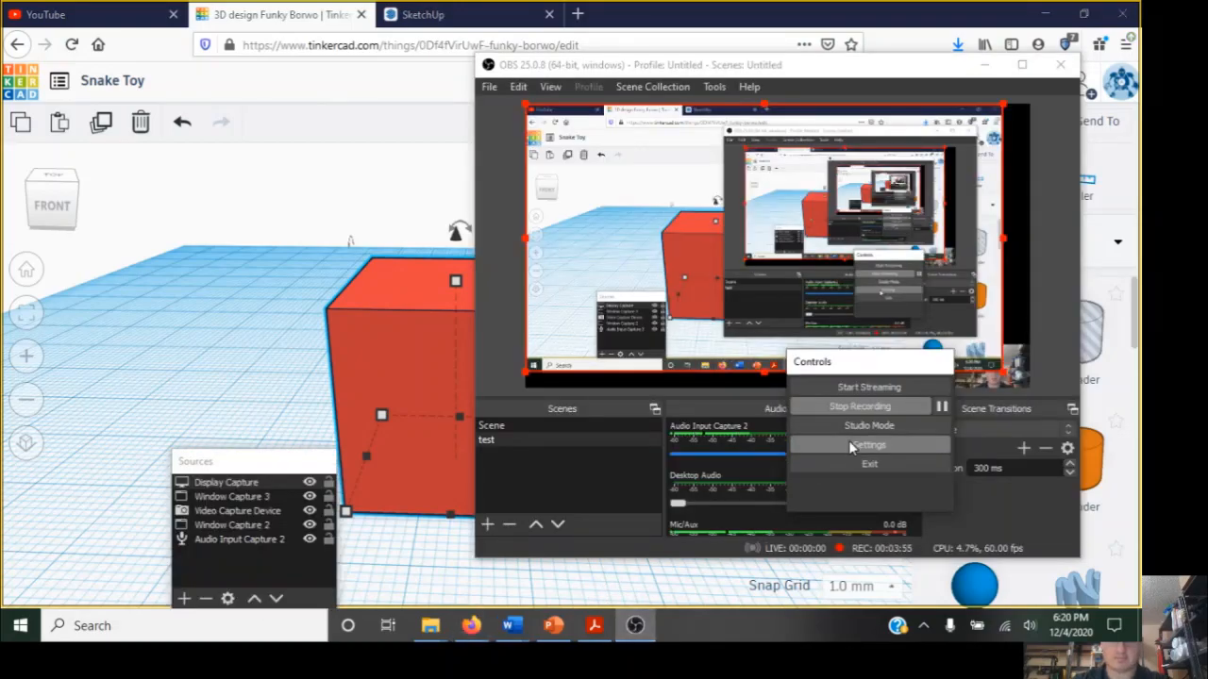
pyautogui.click(852, 412)
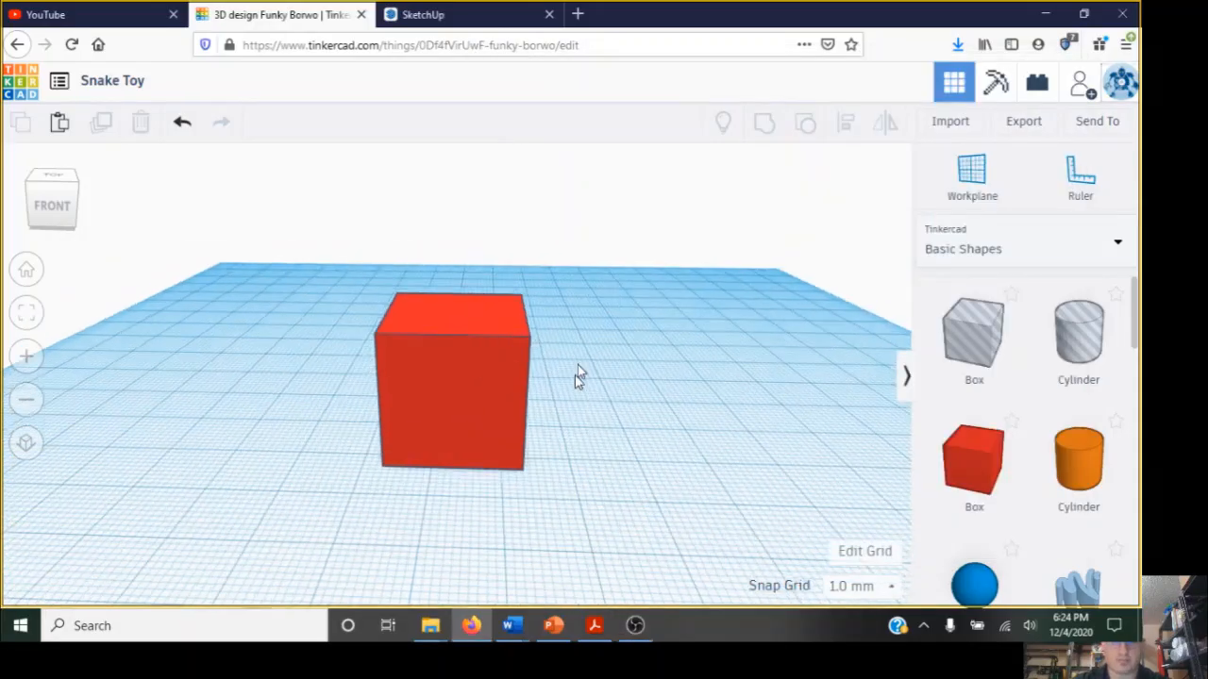
# Place a ruler on the workplane in front and to the left of the red box.
pyautogui.click(1081, 174)
pyautogui.click(109, 556)
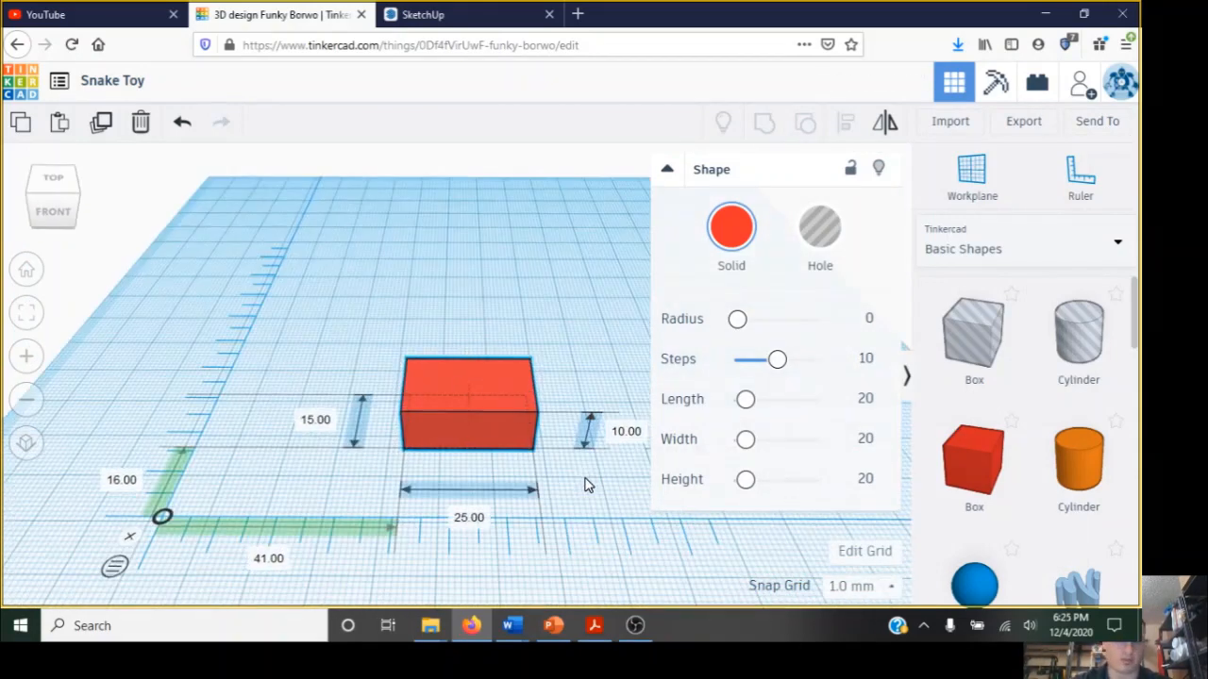
# Browse the Basic Shapes library and display all Shape Generators.
pyautogui.scroll(-5, 1085, 453)
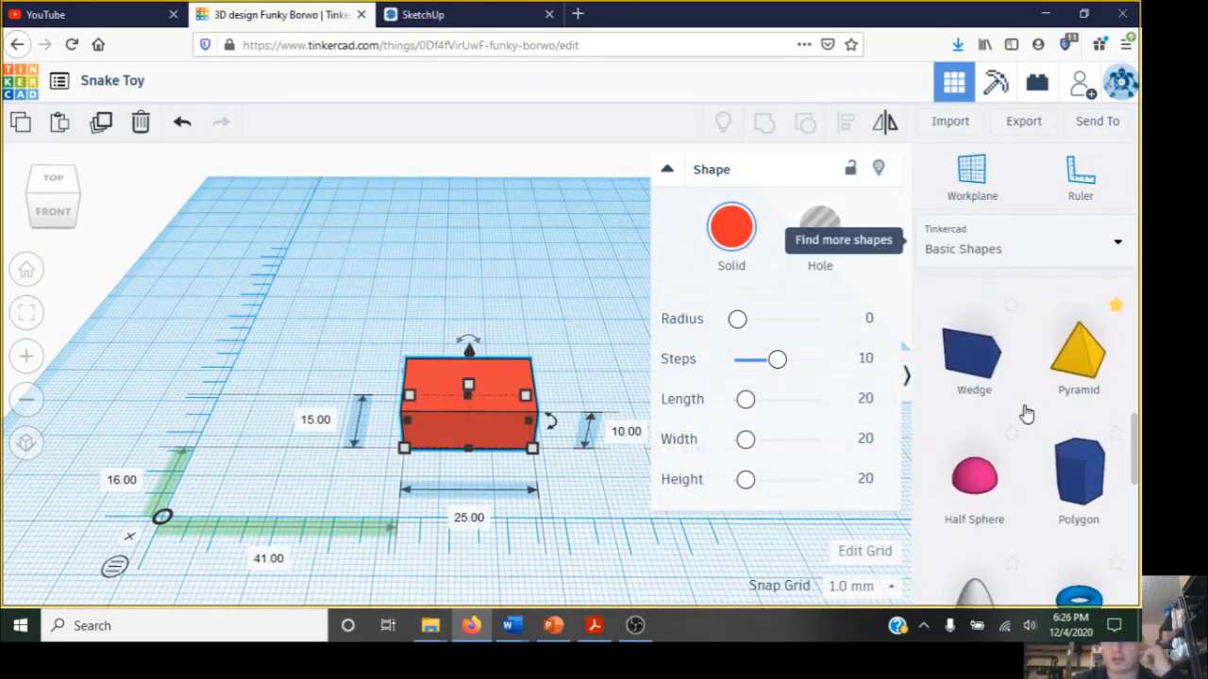
pyautogui.click(1019, 249)
pyautogui.click(985, 353)
pyautogui.click(1019, 249)
pyautogui.click(1022, 415)
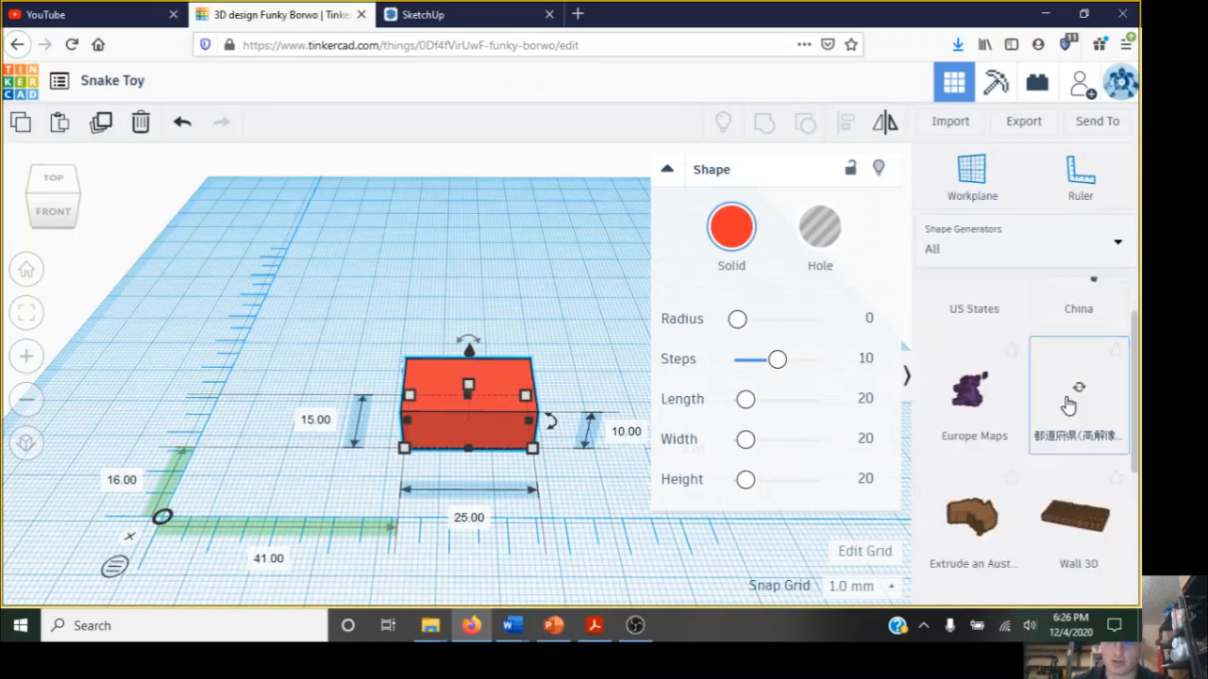
# Place a Useful gear from the Shape Generators behind the red box, with 12 teeth and a bore diameter of 8.06.
pyautogui.click(1024, 592)
pyautogui.moveTo(1078, 373); pyautogui.dragTo(488, 283)
pyautogui.moveTo(761, 406); pyautogui.dragTo(750, 405)
pyautogui.moveTo(762, 491); pyautogui.dragTo(772, 490)
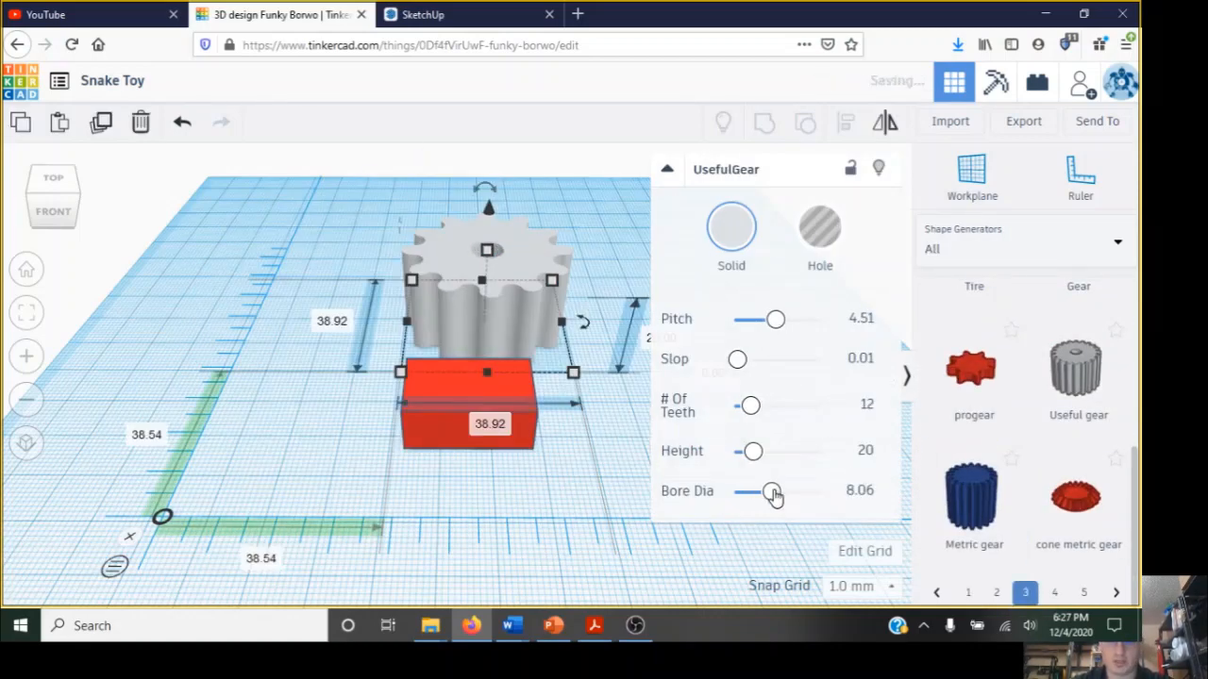
# Browse the Circuit Assemblies shape library.
pyautogui.scroll(-10, 1032, 509)
pyautogui.click(1021, 248)
pyautogui.click(983, 491)
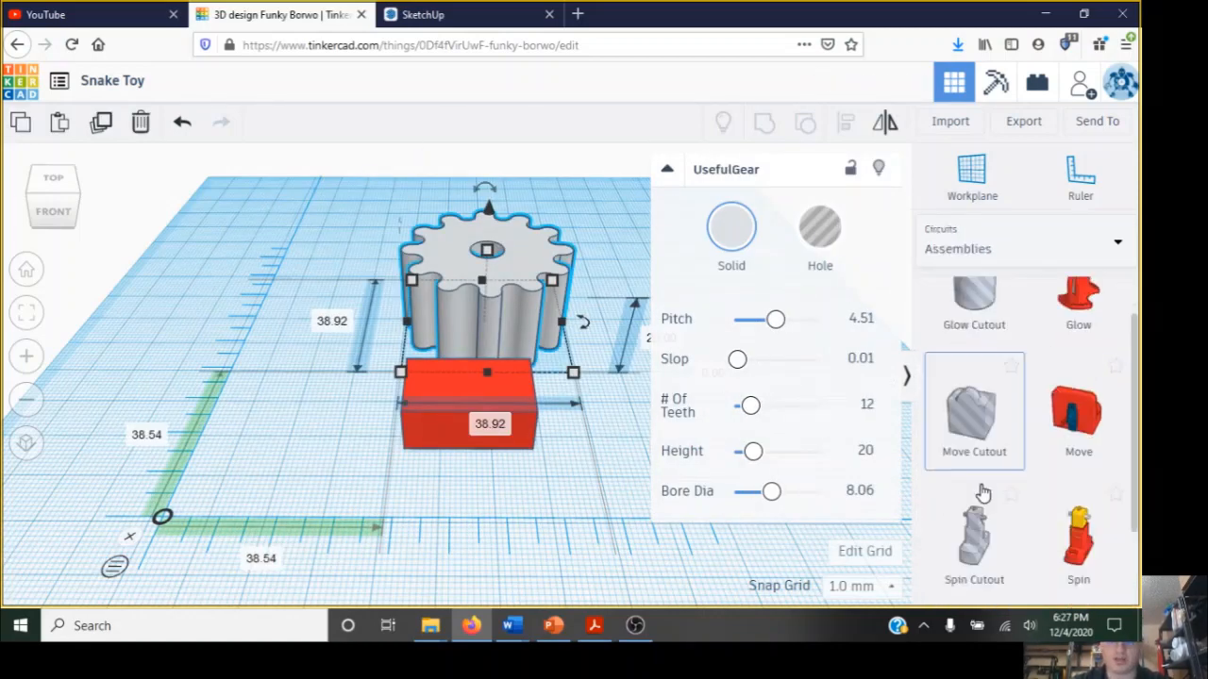
# Try out a shape from another library on the workplane and delete it.
pyautogui.click(1021, 248)
pyautogui.click(983, 510)
pyautogui.moveTo(972, 337); pyautogui.dragTo(387, 448)
pyautogui.press('Delete')
# Place the Command Module from the Smithsonian library on the workplane, delete it, and switch to another library.
pyautogui.click(1021, 248)
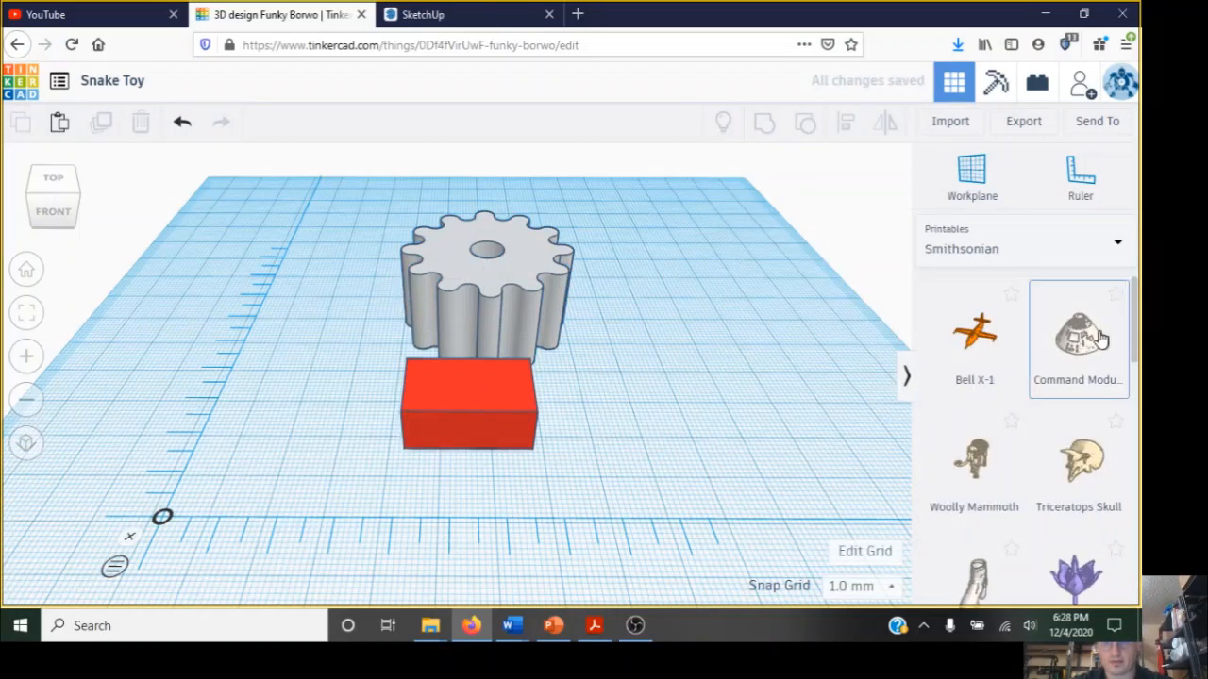
pyautogui.moveTo(1088, 338); pyautogui.dragTo(716, 386)
pyautogui.press('Delete')
pyautogui.click(1021, 248)
pyautogui.click(965, 512)
# Switch to SketchUp and draw a small narrow rectangle on the ground to the right of the human figure.
pyautogui.click(443, 14)
pyautogui.click(19, 338)
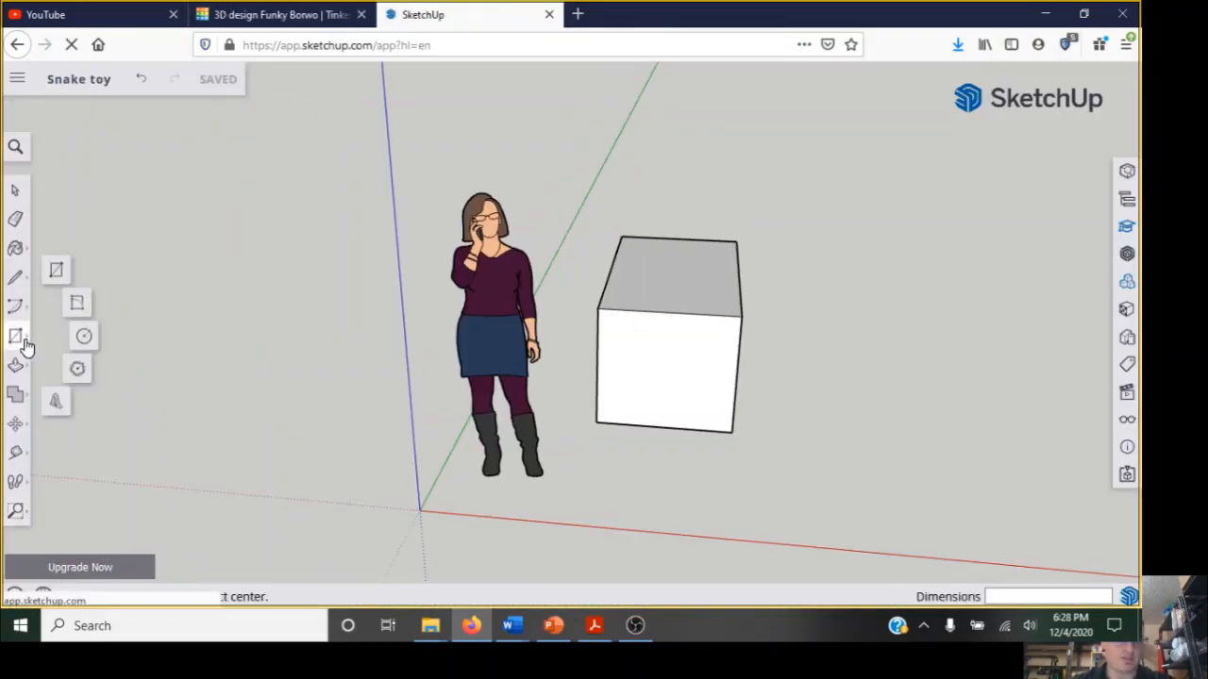
pyautogui.click(57, 272)
pyautogui.click(613, 412)
pyautogui.scroll(5, 630, 408)
pyautogui.click(636, 424)
# Select the narrow rectangle and move it a short distance away from the human figure.
pyautogui.press('space')
pyautogui.rightClick(629, 377)
pyautogui.press('Escape')
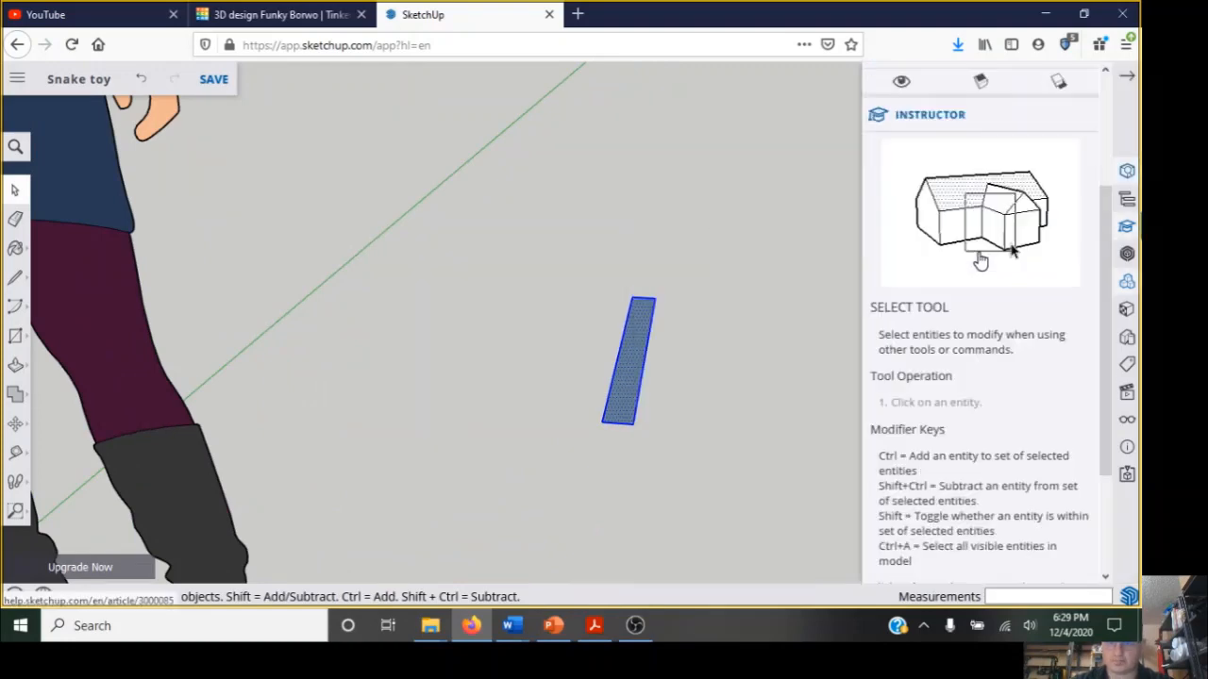
pyautogui.scroll(-3, 612, 434)
pyautogui.press('m')
pyautogui.click(642, 439)
pyautogui.click(688, 441)
pyautogui.press('space')
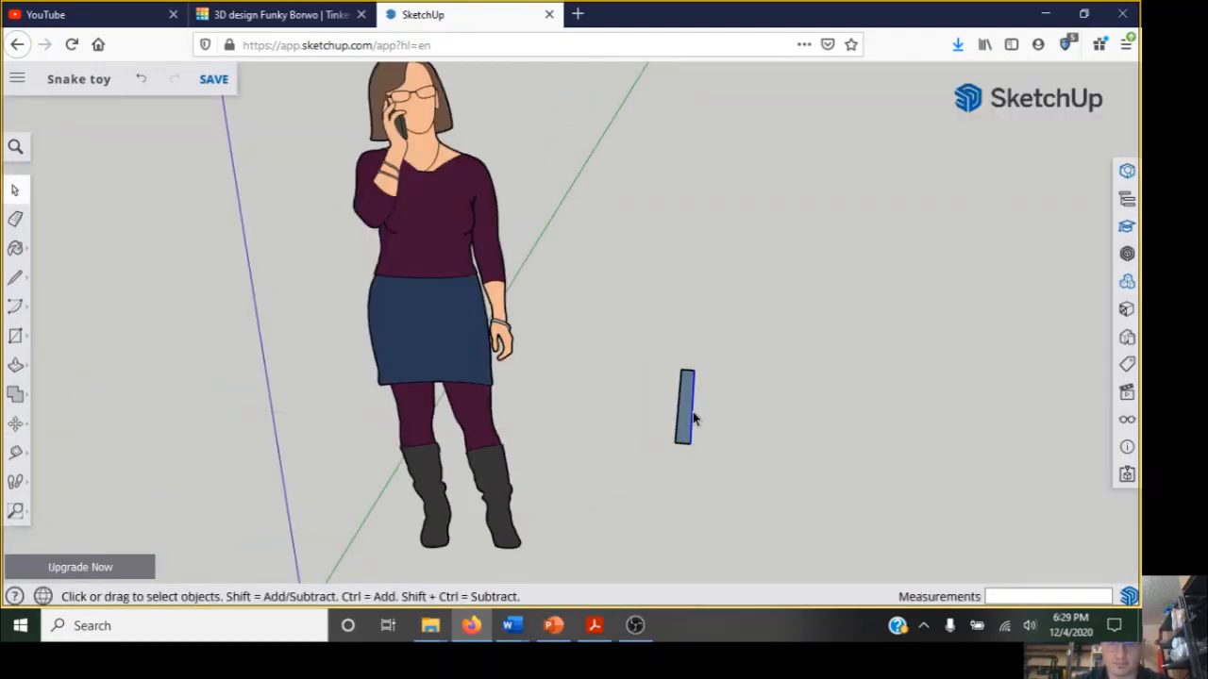
# Widen the rectangle by moving its right-hand edge outward.
pyautogui.press('m')
pyautogui.click(693, 396)
pyautogui.click(798, 404)
pyautogui.press('space')
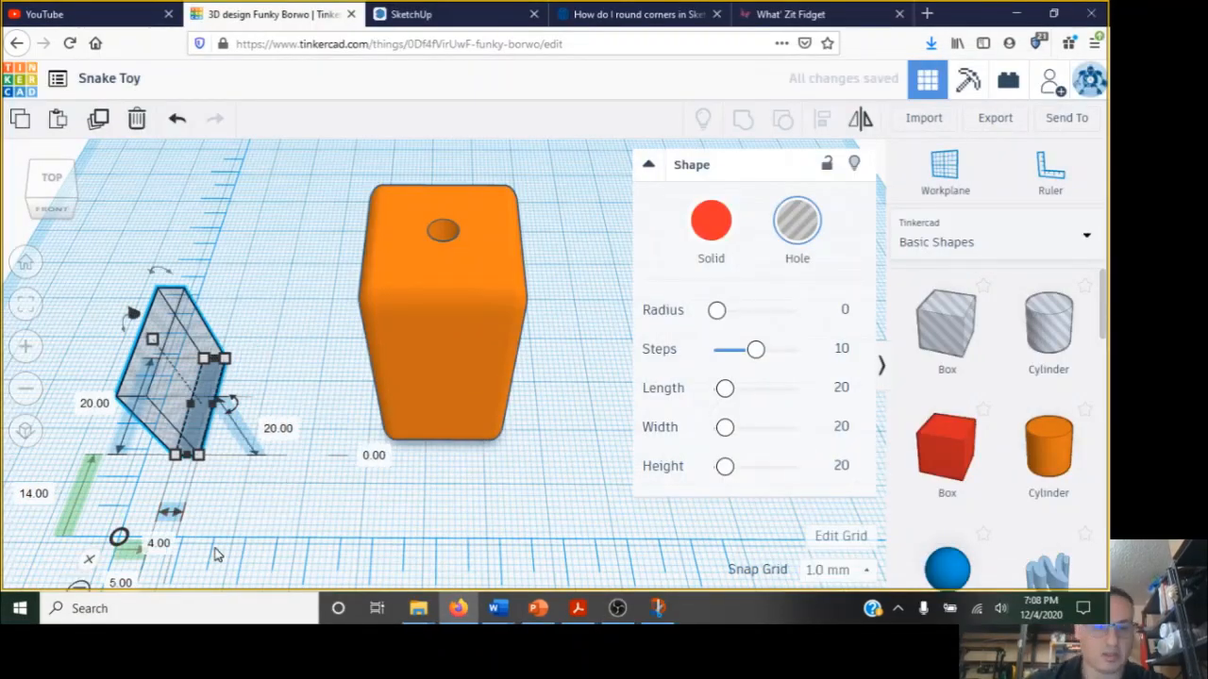
# Set the height of the thin 4 mm wide hole box to 14 mm.
pyautogui.click(176, 401)
pyautogui.moveTo(158, 341); pyautogui.dragTo(182, 372)
pyautogui.click(283, 442)
pyautogui.write('14')
# Duplicate the hole slab to form a cross beside the orange block, and place a copy of the cross over the block's top.
pyautogui.hotkey('ctrl', 'd')
pyautogui.moveTo(234, 405); pyautogui.dragTo(683, 321)
pyautogui.keyDown('shift'); pyautogui.click(196, 436); pyautogui.keyUp('shift')
pyautogui.hotkey('ctrl', 'd')
pyautogui.moveTo(684, 321); pyautogui.dragTo(442, 230)
# Cut the slot-shaped holes out of the orange block and move the spare hole cross closer to it.
pyautogui.click(538, 447)
pyautogui.click(442, 429)
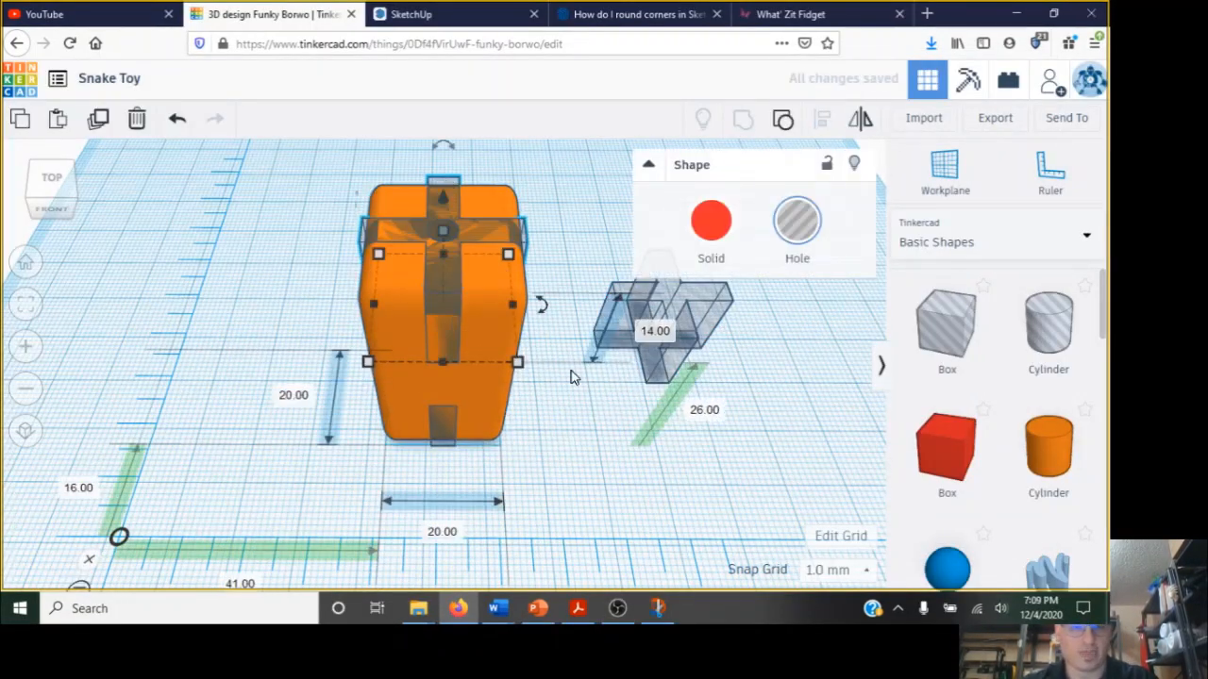
pyautogui.click(572, 377)
pyautogui.moveTo(572, 377); pyautogui.dragTo(587, 325, button='right')
pyautogui.moveTo(579, 443); pyautogui.dragTo(557, 330, button='right')
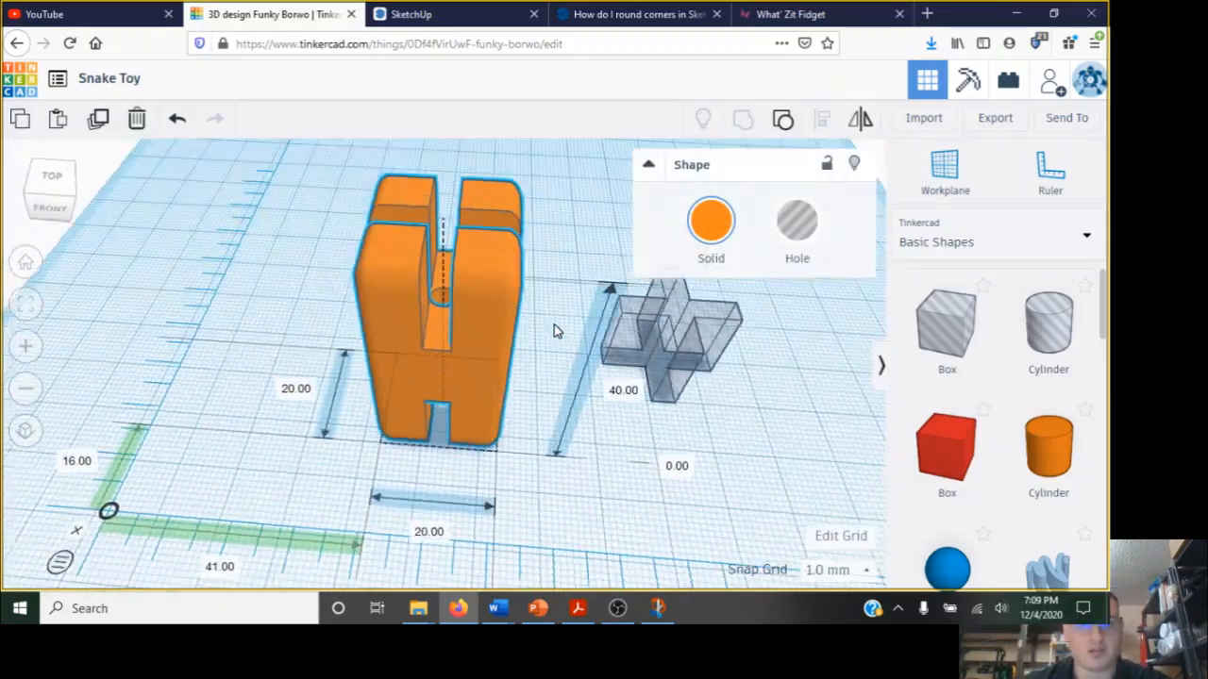
pyautogui.moveTo(672, 351); pyautogui.dragTo(627, 383)
pyautogui.click(537, 449)
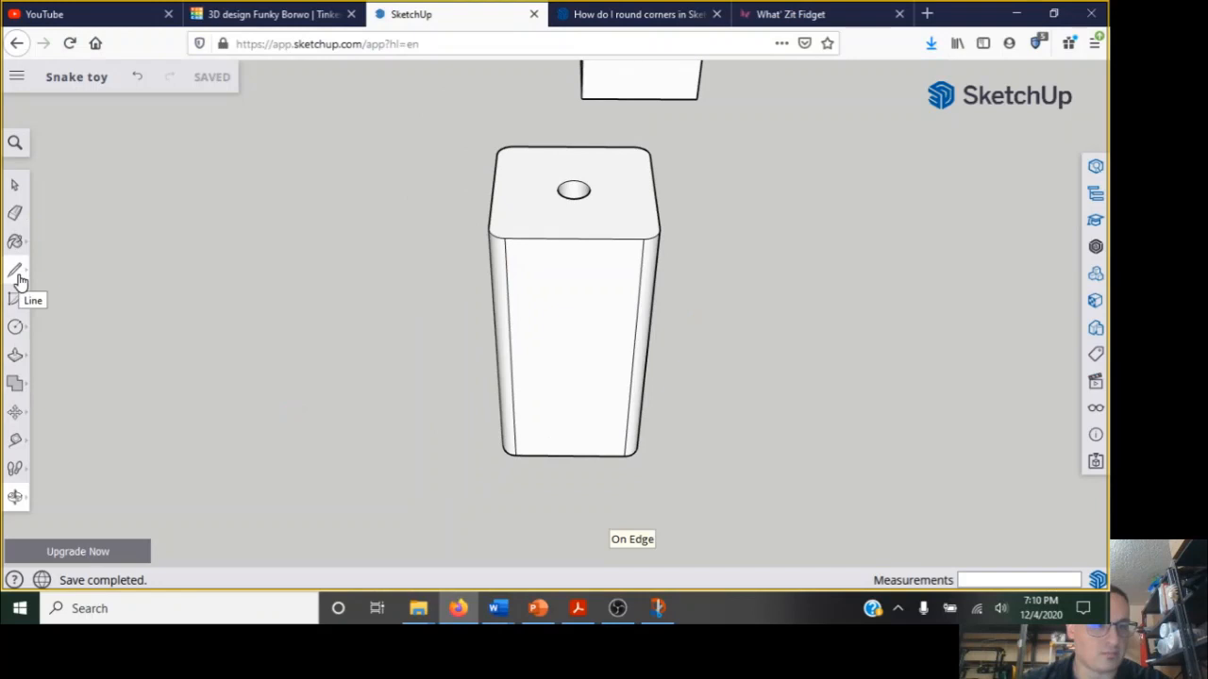
pyautogui.click(17, 270)
pyautogui.click(295, 402)
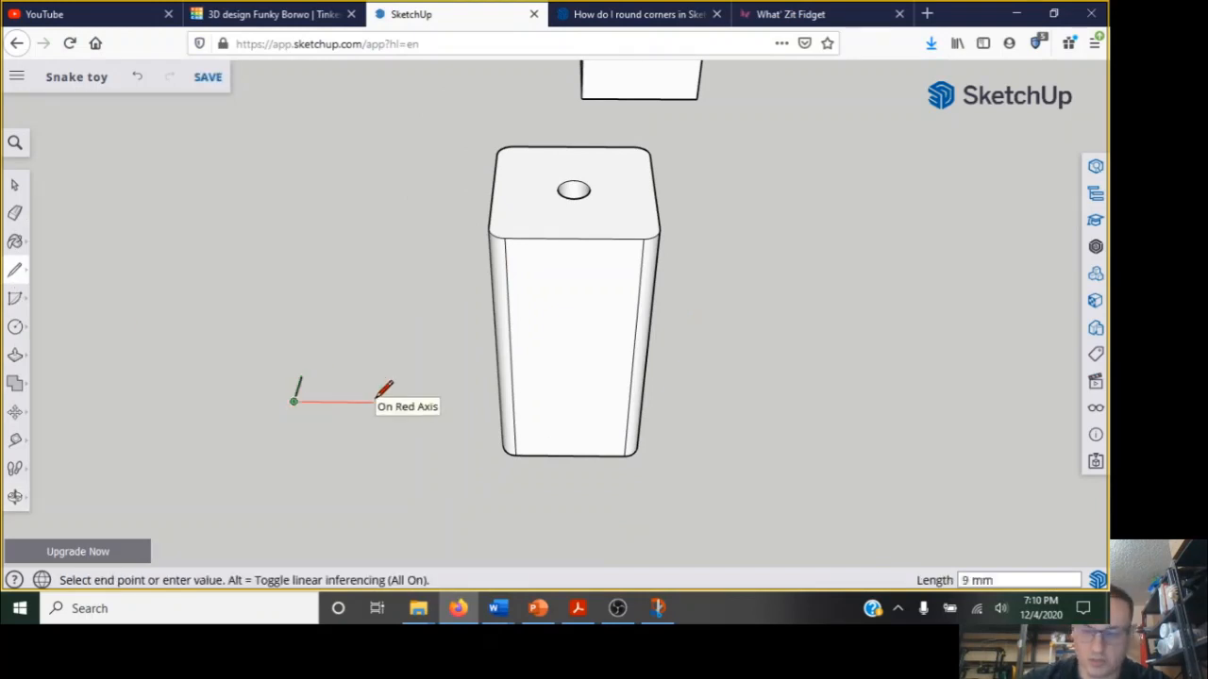
pyautogui.press('Escape')
# Draw a narrow four-sided outline about 20 mm long on the ground beside the rounded block with the Line tool.
pyautogui.scroll(1, 337, 397)
pyautogui.scroll(-4, 339, 413)
pyautogui.scroll(3, 339, 412)
pyautogui.moveTo(337, 413); pyautogui.dragTo(43, 345, button='middle')
pyautogui.click(15, 270)
pyautogui.click(311, 391)
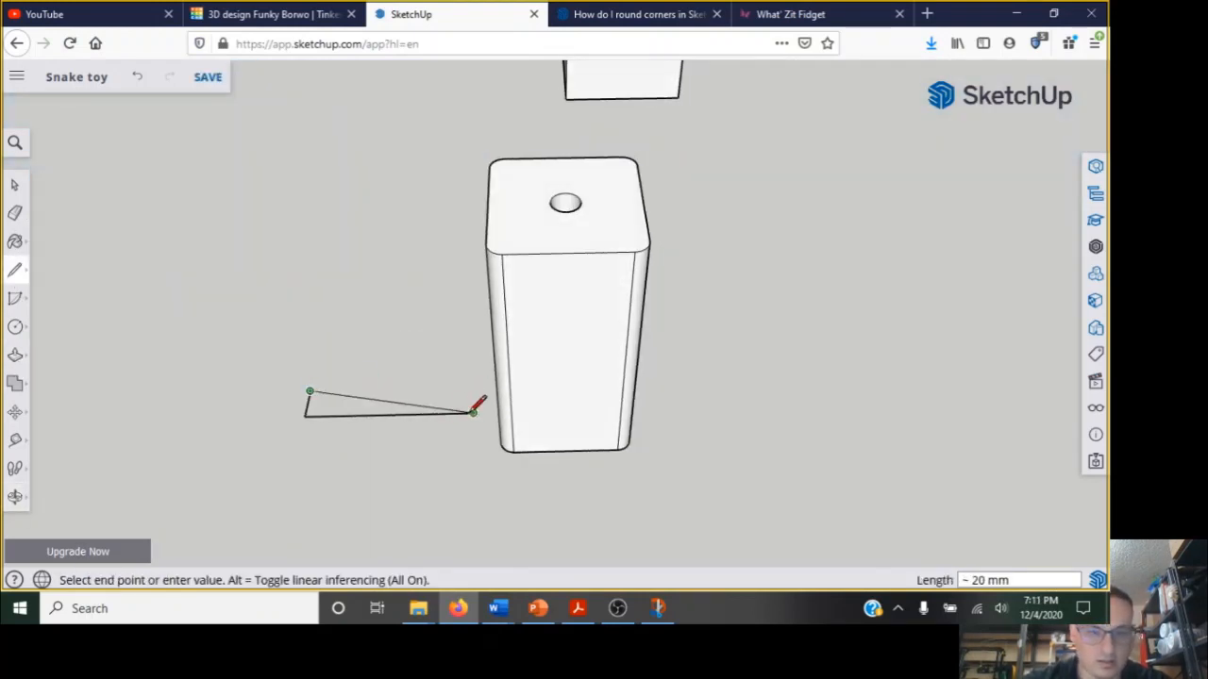
pyautogui.click(473, 413)
pyautogui.click(470, 385)
pyautogui.press('space')
# Draw two perpendicular centre lines across the rounded block's top face, crossing at the hole.
pyautogui.scroll(-10, 412, 400)
pyautogui.scroll(10, 411, 354)
pyautogui.click(15, 270)
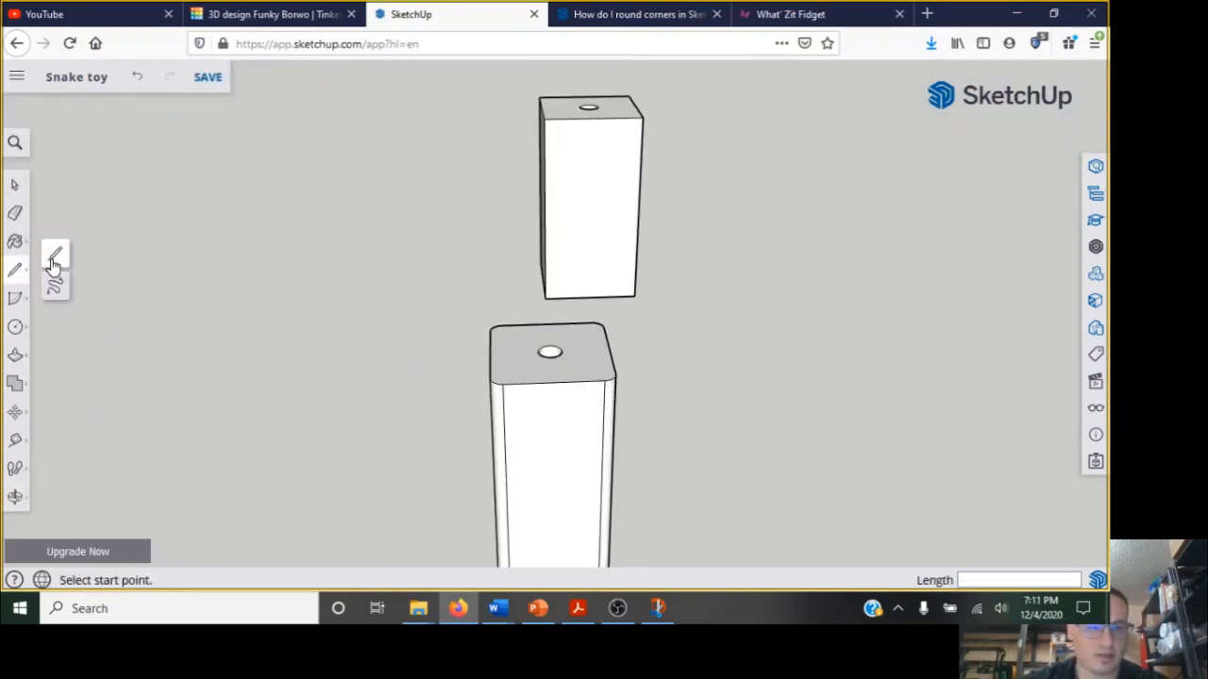
pyautogui.click(457, 356)
pyautogui.click(657, 349)
pyautogui.click(551, 308)
pyautogui.click(566, 406)
# Offset the rear-left quadrant's outline 2 mm inward, and offset it again outward past the centre lines.
pyautogui.scroll(4, 575, 337)
pyautogui.press('f')
pyautogui.click(529, 334)
pyautogui.write('2')
pyautogui.press('Return')
pyautogui.click(535, 331)
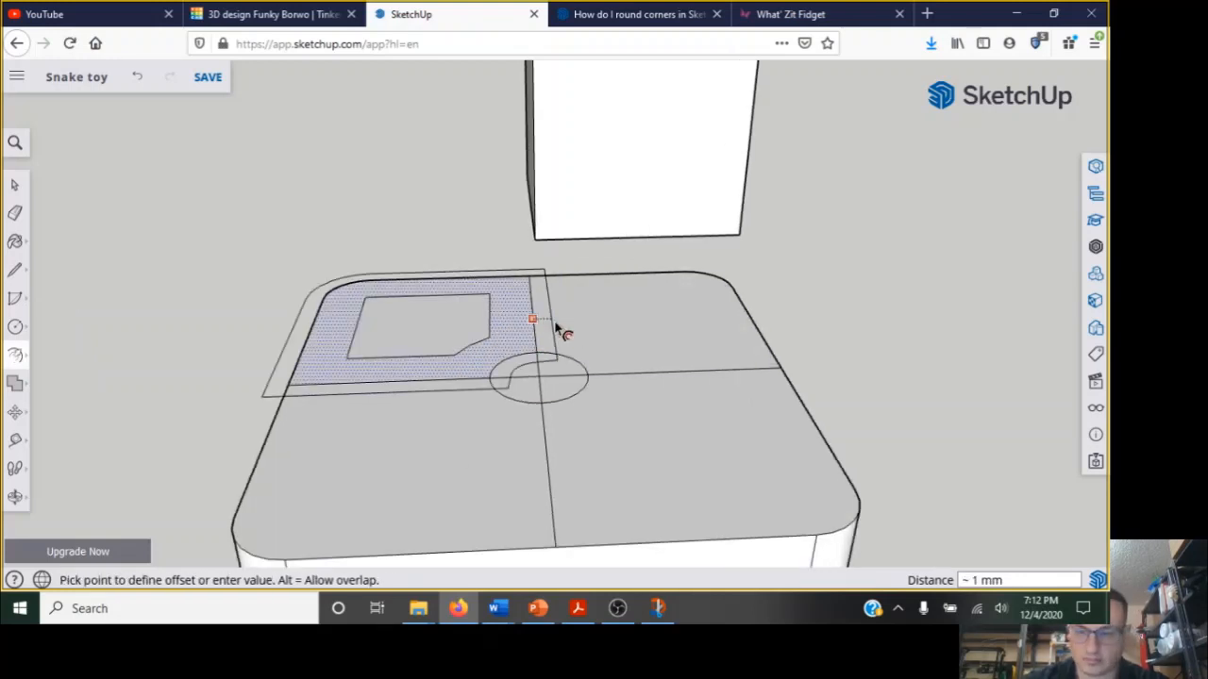
pyautogui.click(580, 329)
# Draw lines from the offset outlines to the edges of the top face to mark two crossing slots around the hole.
pyautogui.press('l')
pyautogui.click(536, 403)
pyautogui.click(797, 394)
pyautogui.click(456, 355)
pyautogui.click(767, 345)
pyautogui.click(347, 358)
pyautogui.click(298, 359)
pyautogui.click(490, 294)
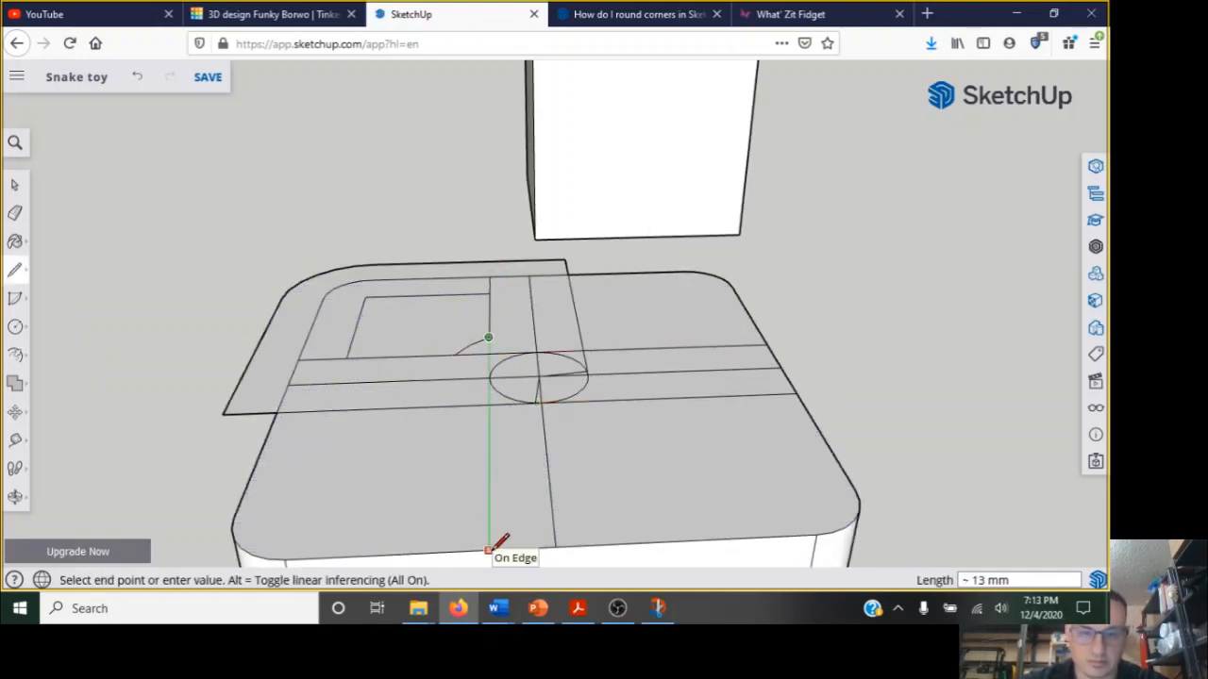
# Erase the offset outlines and centre lines from the top face, leaving the edges of the crossing slots.
pyautogui.press('e')
pyautogui.click(566, 264)
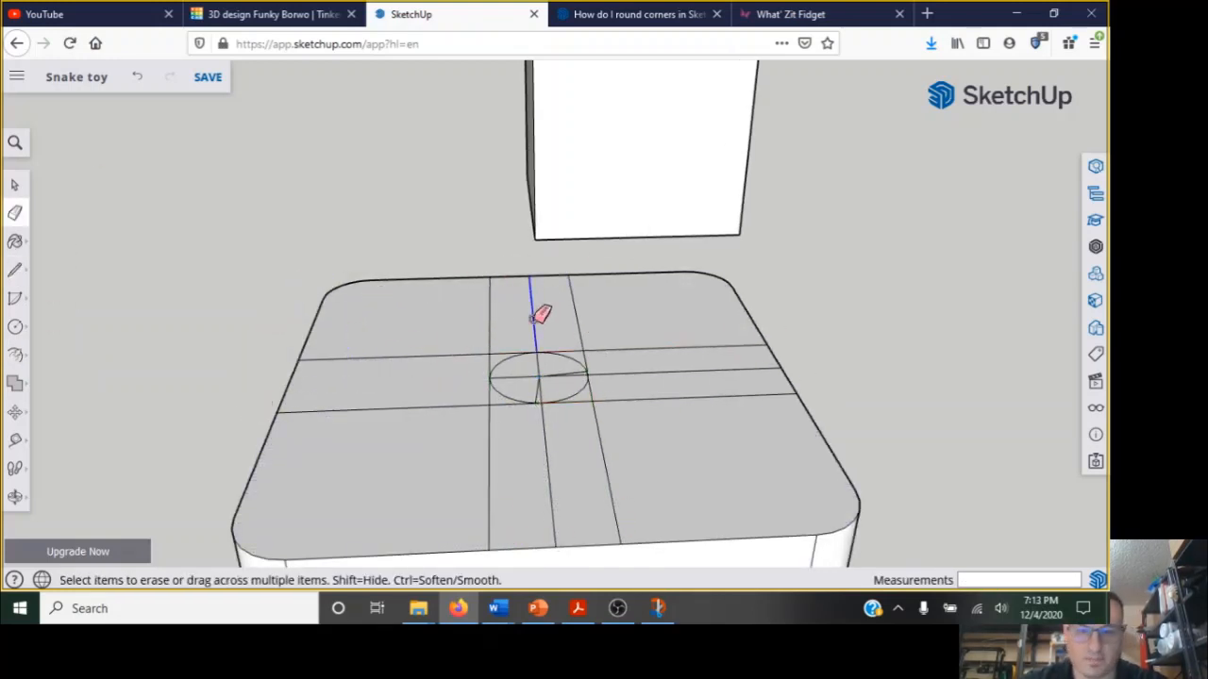
pyautogui.moveTo(533, 319); pyautogui.dragTo(592, 373)
pyautogui.scroll(2, 581, 369)
pyautogui.click(573, 378)
pyautogui.scroll(-7, 610, 383)
# Delete the geometry covering the round hole in the top face so that the hole is open.
pyautogui.click(15, 185)
pyautogui.scroll(5, 576, 349)
pyautogui.moveTo(575, 387); pyautogui.dragTo(570, 344, button='middle')
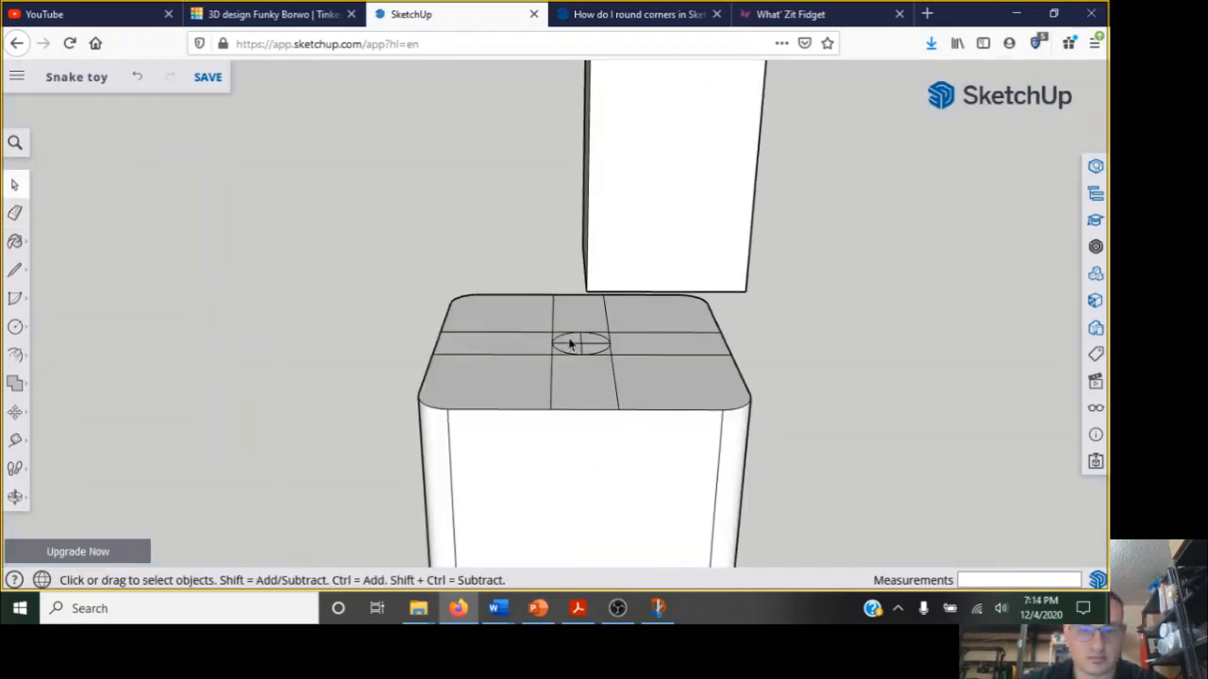
pyautogui.scroll(3, 569, 343)
pyautogui.scroll(-2, 657, 376)
pyautogui.moveTo(140, 482); pyautogui.dragTo(669, 384, button='middle')
pyautogui.click(669, 384)
pyautogui.press('Delete')
pyautogui.scroll(5, 669, 378)
pyautogui.scroll(-5, 682, 399)
pyautogui.rightClick(787, 432)
pyautogui.click(821, 359)
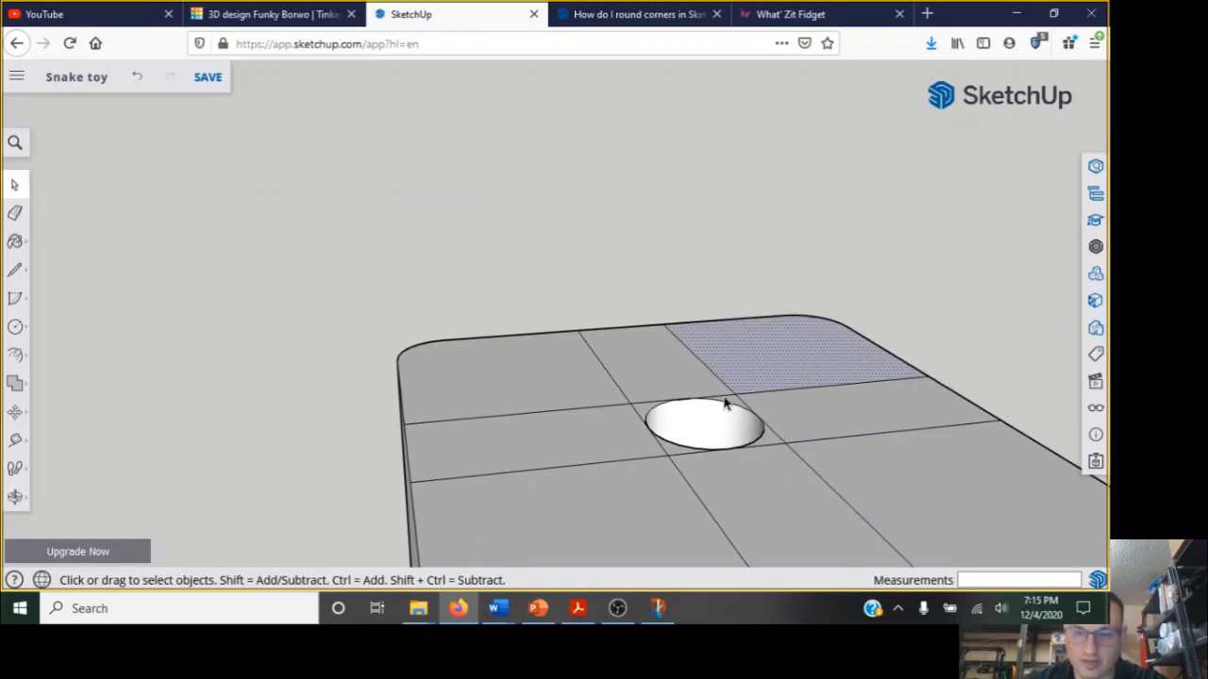
# Delete the short line segments around the hole where the slots cross, merging the slots into one cross-shaped face.
pyautogui.click(724, 399)
pyautogui.press('Delete')
pyautogui.click(650, 429)
pyautogui.press('Delete')
pyautogui.click(690, 454)
pyautogui.press('Delete')
pyautogui.scroll(6, 689, 402)
pyautogui.scroll(-4, 783, 396)
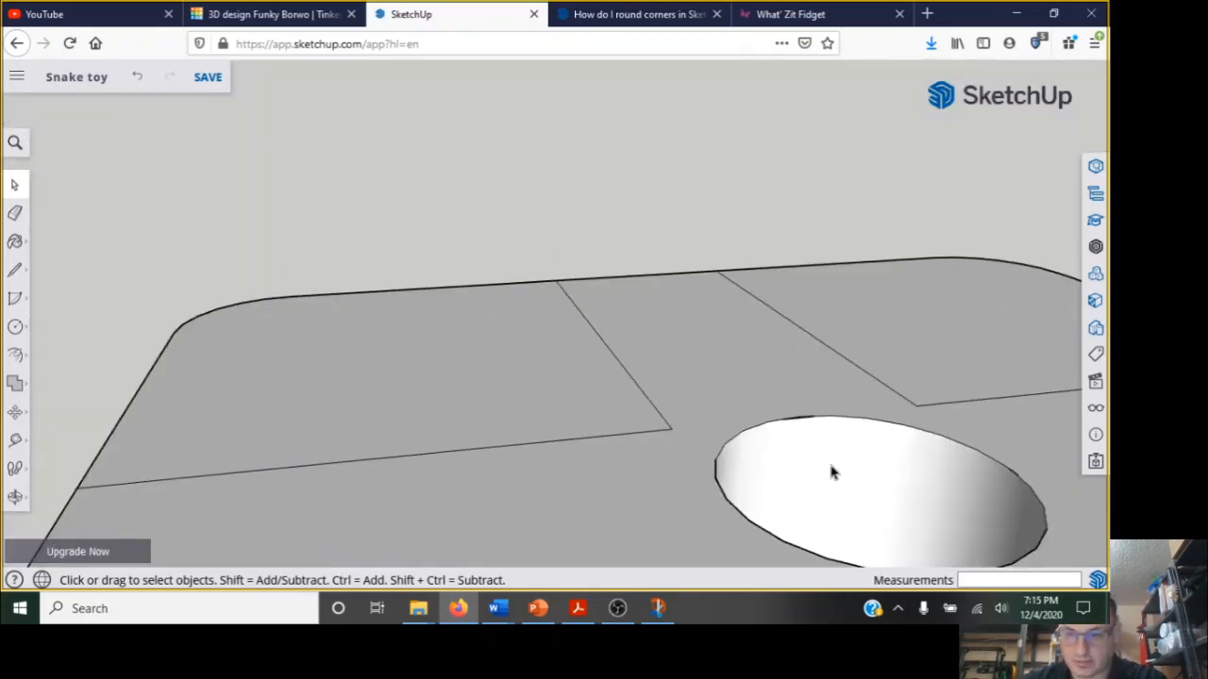
pyautogui.scroll(-4, 830, 471)
pyautogui.keyDown('shift'); pyautogui.moveTo(878, 456); pyautogui.dragTo(558, 281, button='middle'); pyautogui.keyUp('shift')
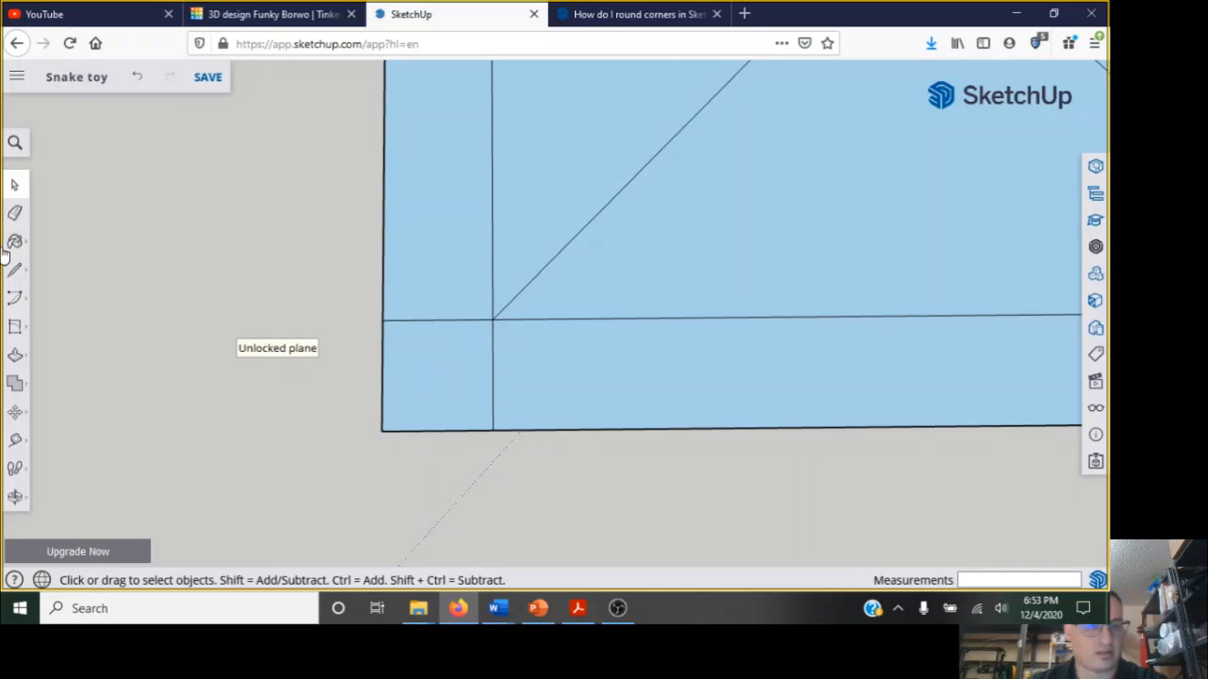
# Draw a 2 mm radius circle at each of the four inner line intersections near the square face's corners.
pyautogui.press('a')
pyautogui.click(493, 320)
pyautogui.click(382, 320)
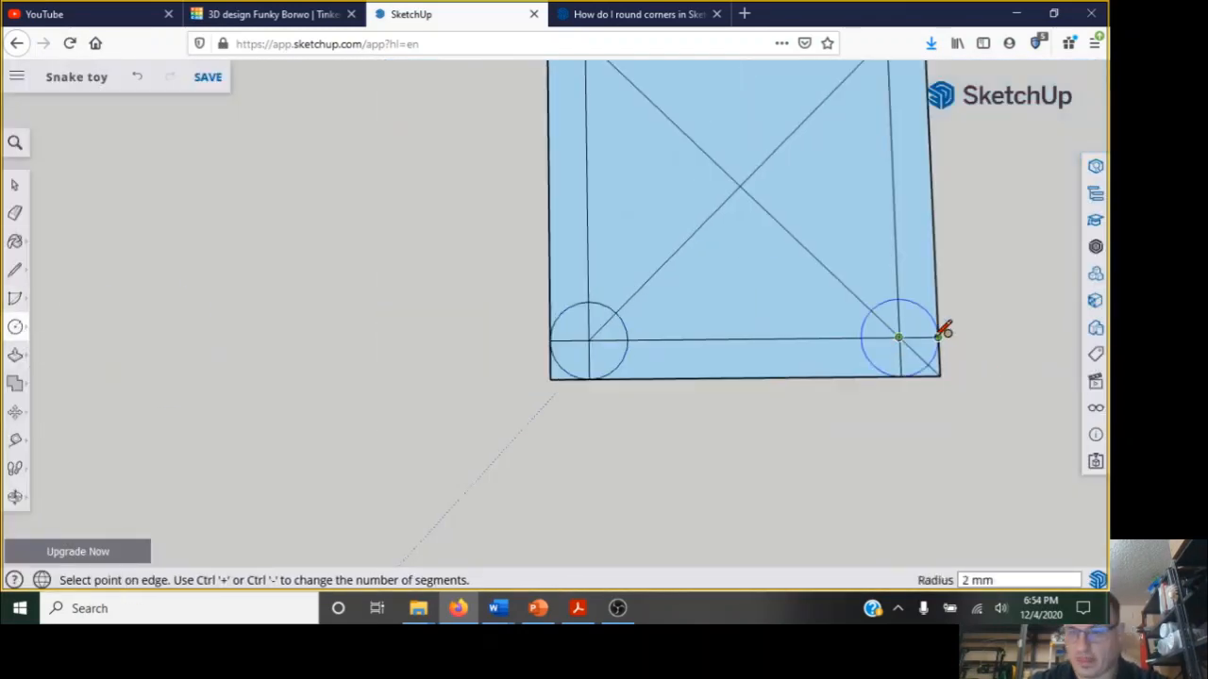
pyautogui.click(895, 101)
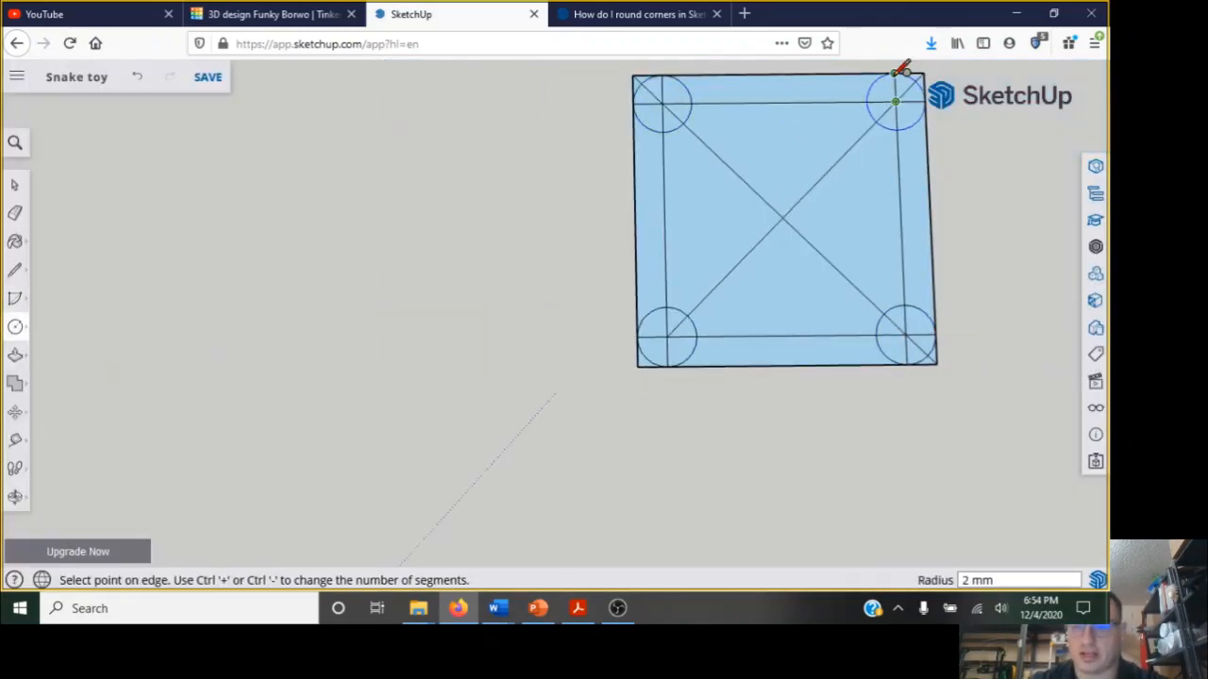
# Erase the square's corner edges outside the four circles to round its corners.
pyautogui.press('e')
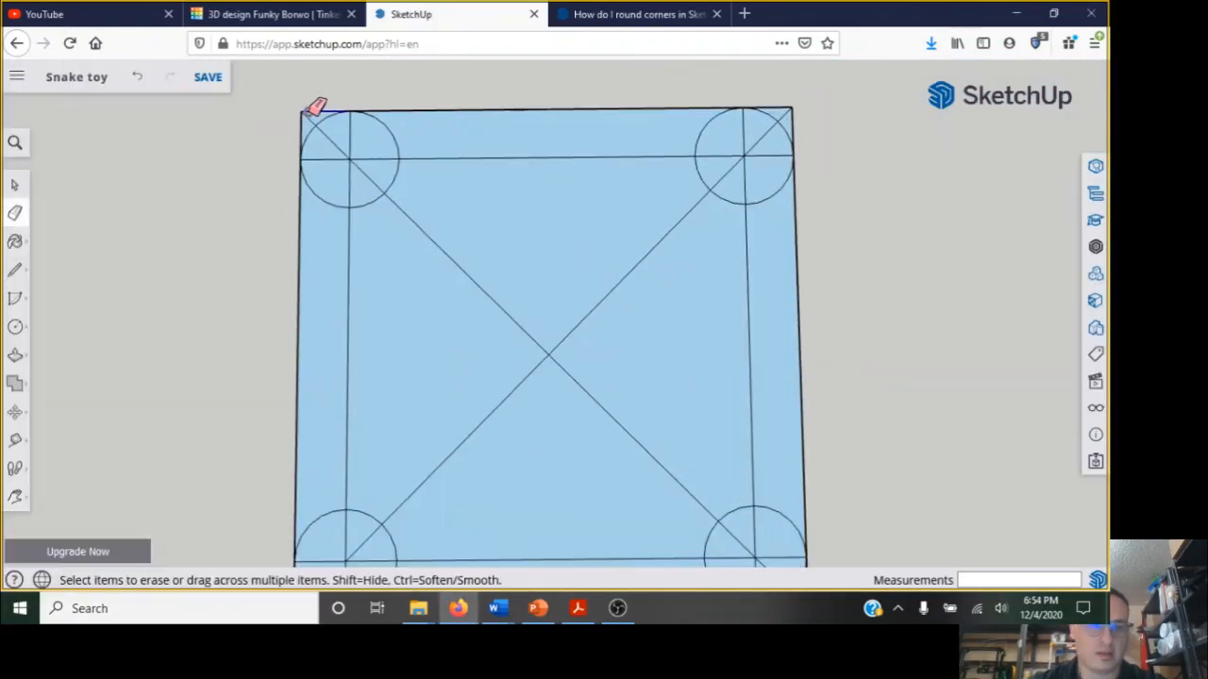
pyautogui.scroll(-1, 804, 510)
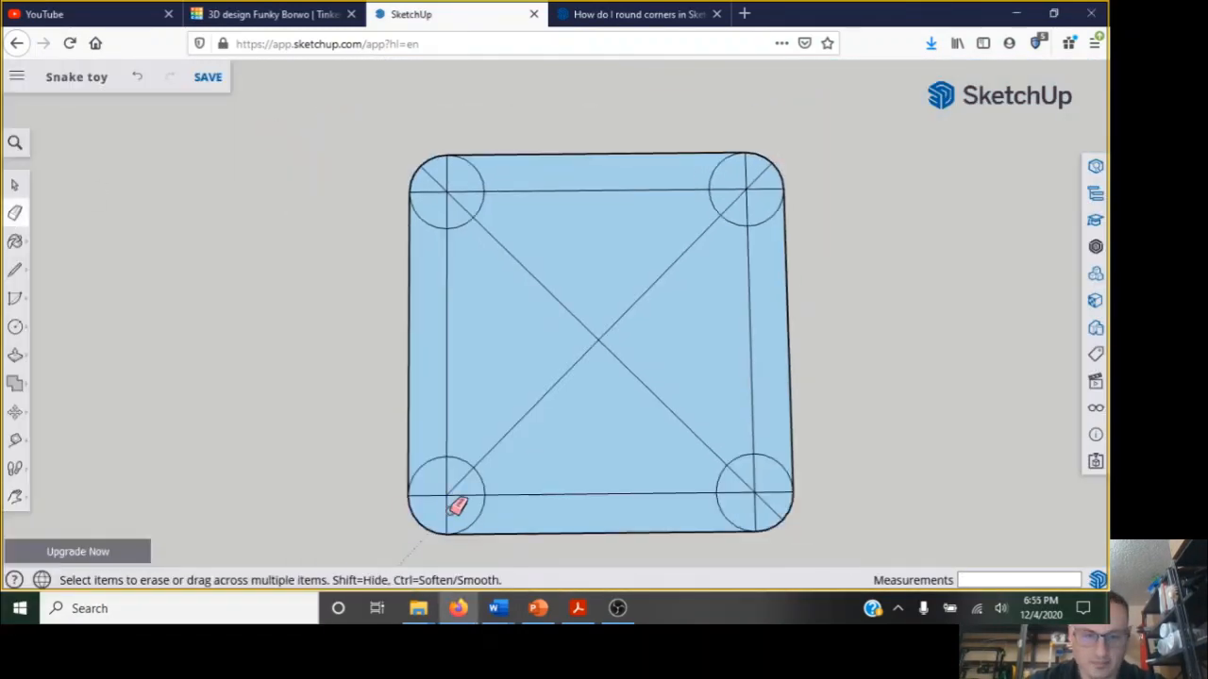
pyautogui.keyDown('shift'); pyautogui.click(558, 300); pyautogui.keyUp('shift')
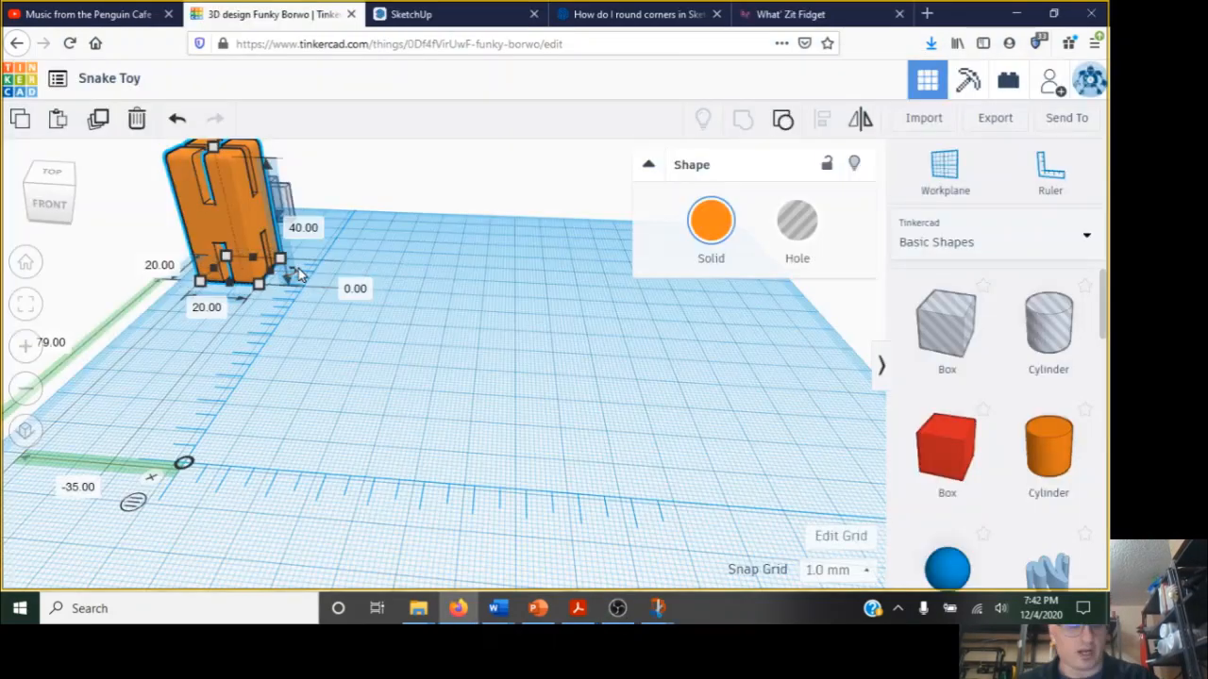
# Duplicate the orange slotted block and place the copy farther along the workplane.
pyautogui.moveTo(391, 355); pyautogui.dragTo(541, 419, button='right')
pyautogui.hotkey('ctrl', 'd')
pyautogui.moveTo(542, 419); pyautogui.dragTo(659, 419)
# Recolour the left-hand slotted block red and move it away from the neighbouring block.
pyautogui.click(375, 415)
pyautogui.click(711, 220)
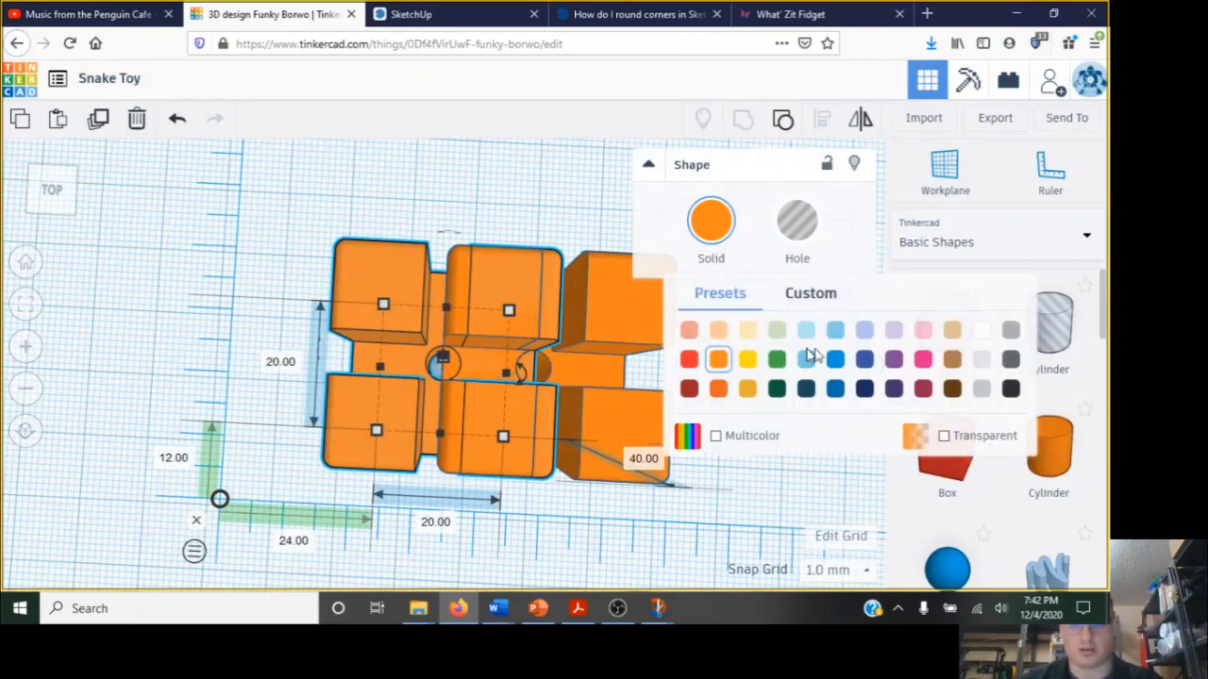
pyautogui.click(690, 358)
pyautogui.click(365, 408)
pyautogui.moveTo(364, 408); pyautogui.dragTo(199, 401)
pyautogui.click(425, 368)
# Place a box hole, stretch it into a long slab, and rotate it diagonally across the red block.
pyautogui.scroll(-2, 431, 370)
pyautogui.moveTo(946, 323); pyautogui.dragTo(385, 204)
pyautogui.scroll(2, 401, 373)
pyautogui.scroll(-4, 401, 378)
pyautogui.moveTo(385, 247); pyautogui.dragTo(371, 207)
pyautogui.moveTo(415, 289); pyautogui.dragTo(500, 348)
pyautogui.moveTo(425, 276); pyautogui.dragTo(393, 358)
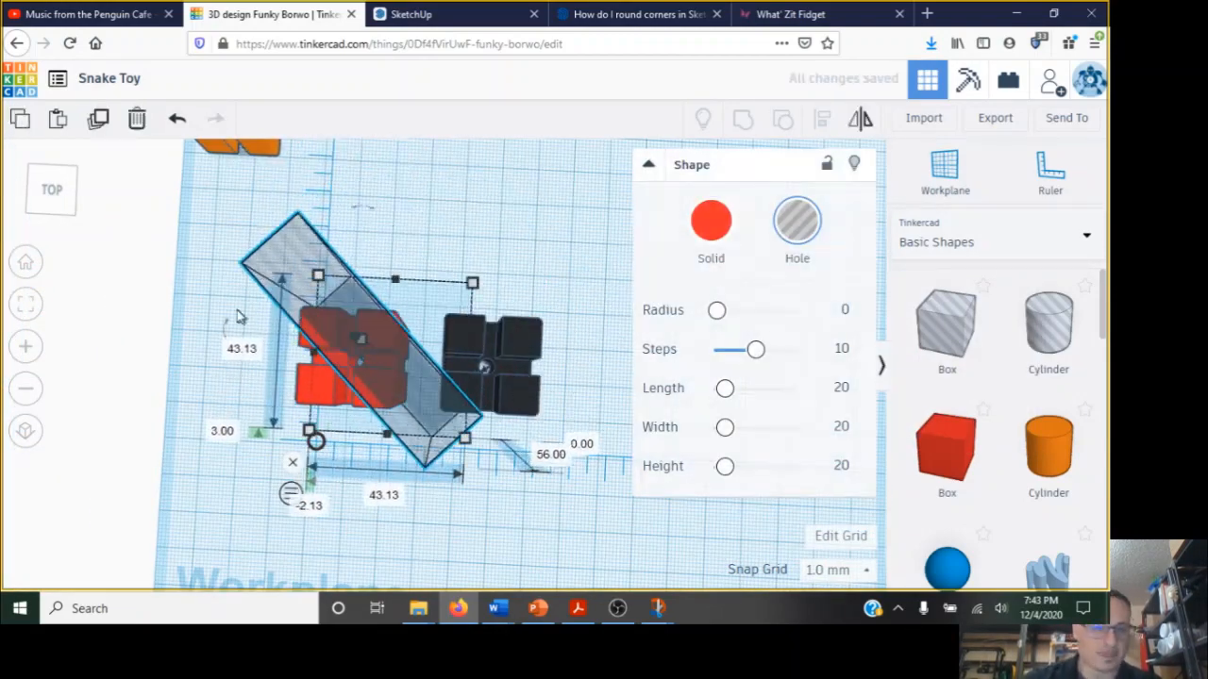
# Try resizing the diagonal hole slab to a 36 by 33 mm footprint over the red block.
pyautogui.scroll(3, 321, 330)
pyautogui.moveTo(321, 243); pyautogui.dragTo(288, 212)
pyautogui.moveTo(542, 226); pyautogui.dragTo(558, 194)
pyautogui.moveTo(500, 261); pyautogui.dragTo(482, 261)
pyautogui.scroll(-3, 443, 364)
pyautogui.moveTo(343, 257); pyautogui.dragTo(372, 307)
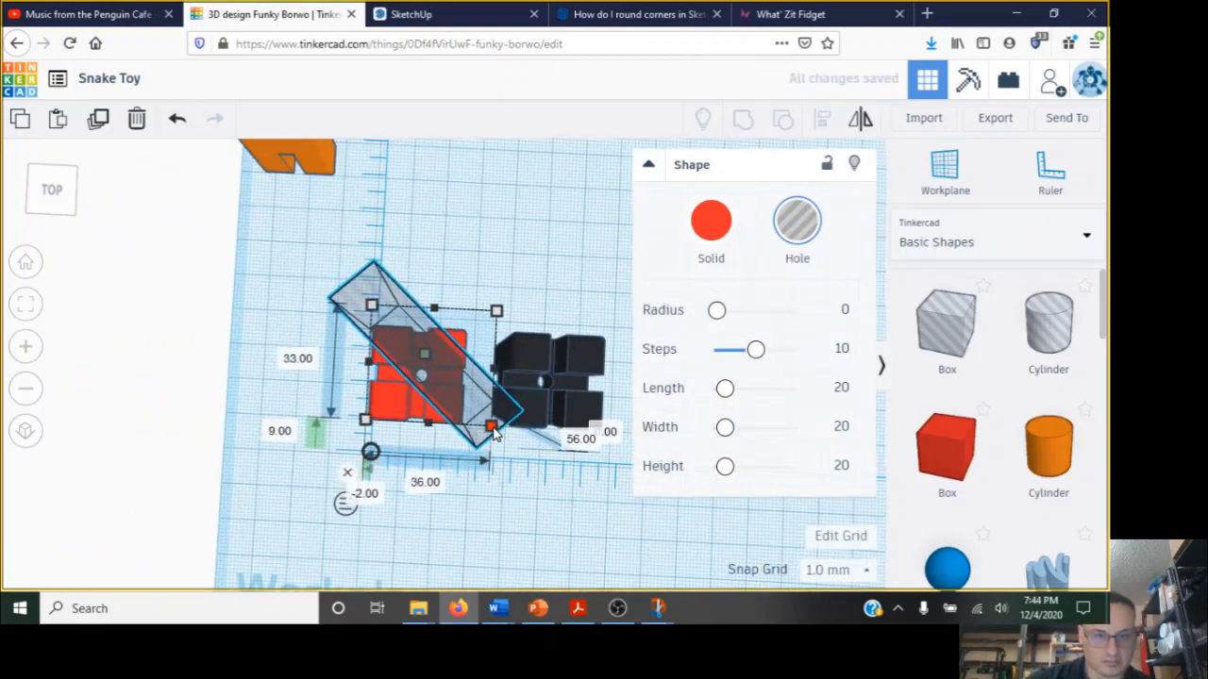
# Move the black block farther from the red block and delete the diagonal hole slab.
pyautogui.hotkey('ctrl', 'z')
pyautogui.moveTo(593, 413); pyautogui.dragTo(776, 413)
pyautogui.click(490, 401)
pyautogui.press('Delete')
# Align the crossed hole slabs with the rotated red block and group them to cut it.
pyautogui.scroll(2, 441, 367)
pyautogui.click(430, 397)
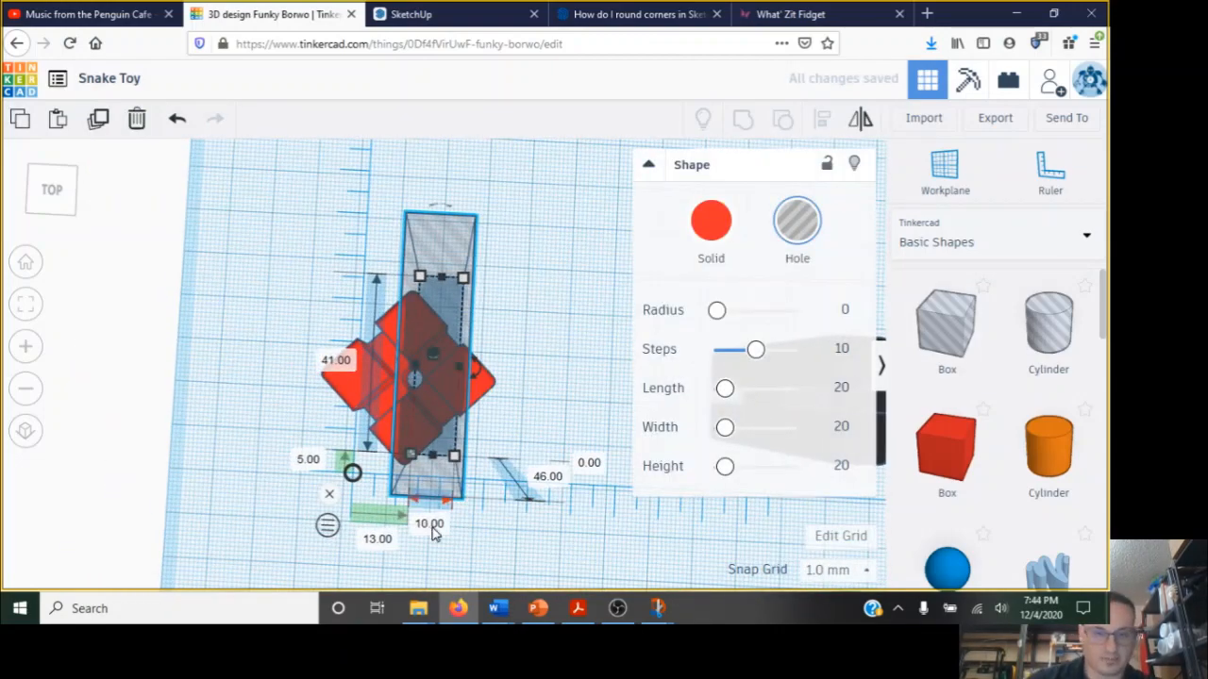
pyautogui.keyDown('shift'); pyautogui.click(489, 408); pyautogui.keyUp('shift')
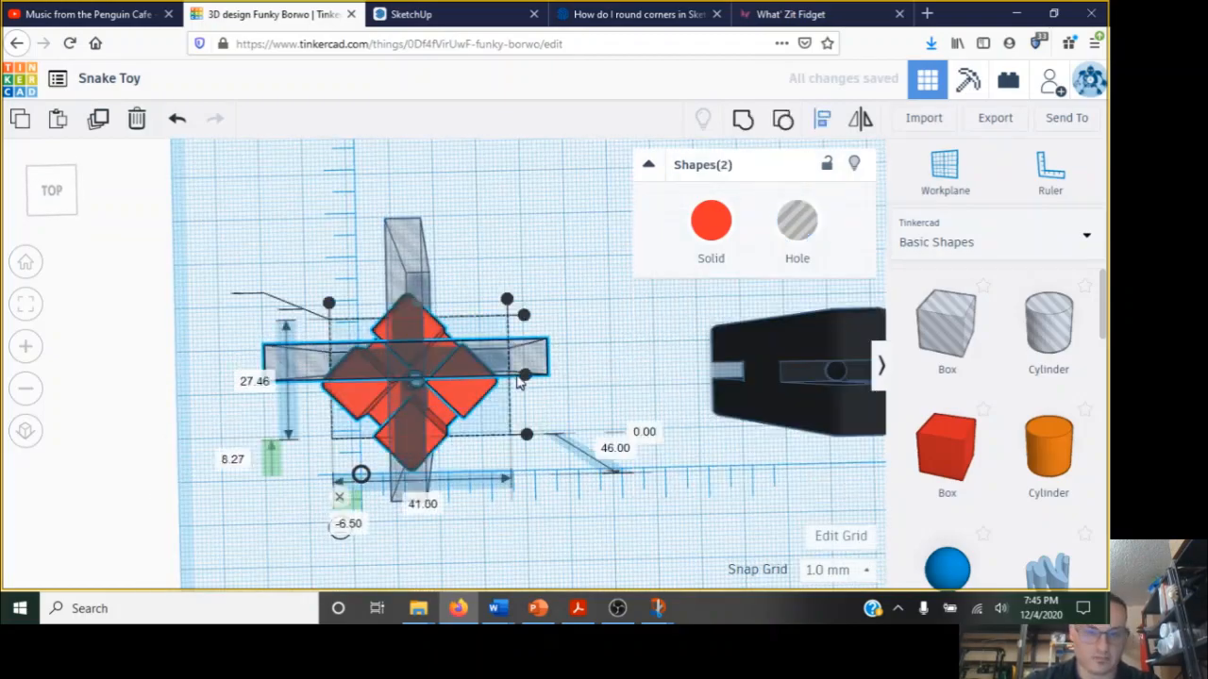
pyautogui.hotkey('ctrl', 'g')
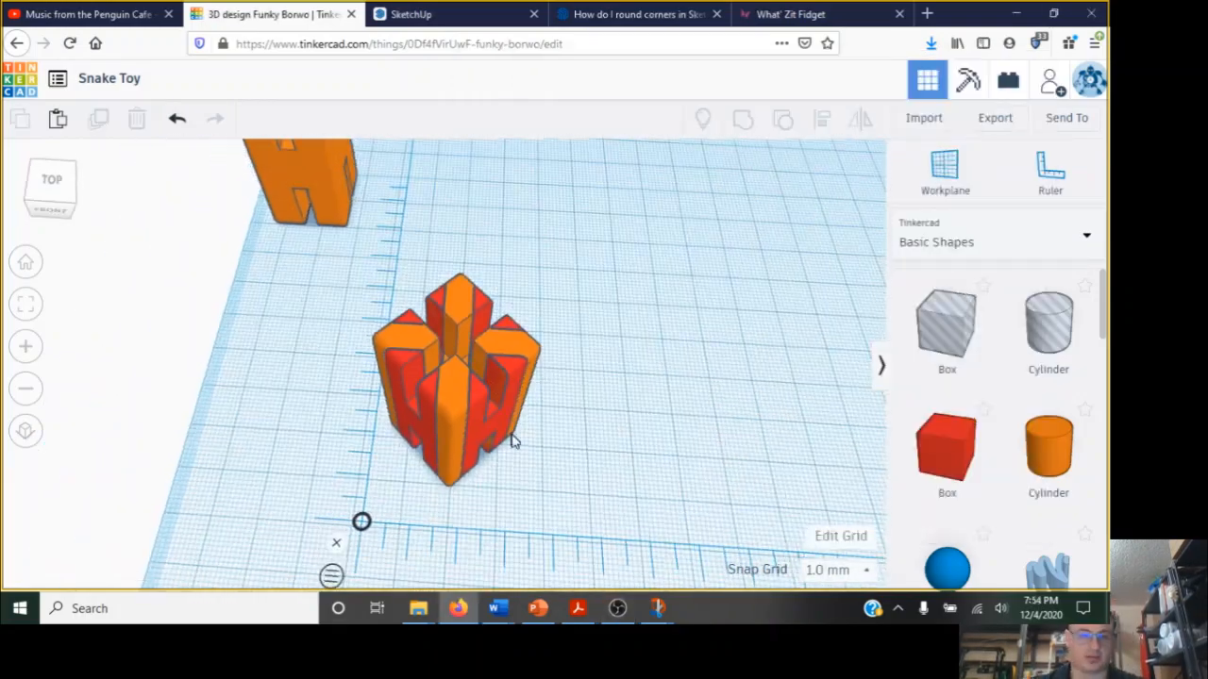
# Select the red and orange block and open its solid colour options.
pyautogui.click(453, 359)
pyautogui.click(710, 220)
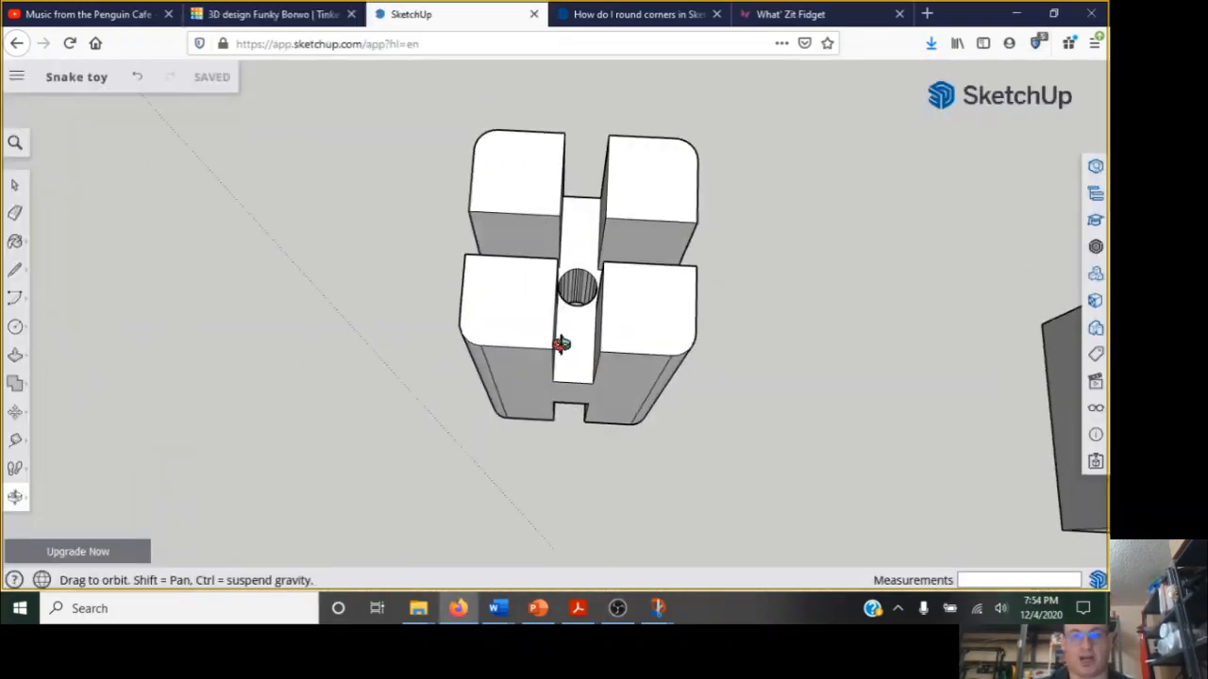
# Examine the slotted SketchUp block and the What' Zit Fidget product photo, and return to the SketchUp model.
pyautogui.moveTo(561, 342); pyautogui.dragTo(464, 102)
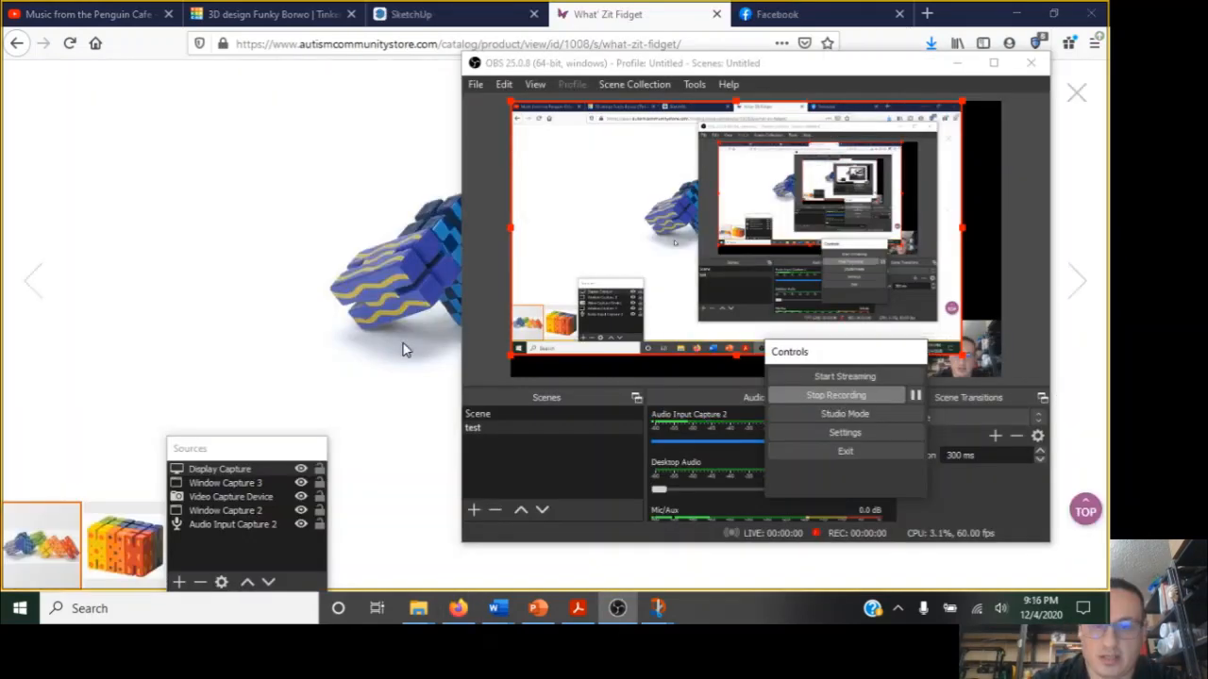
pyautogui.click(402, 349)
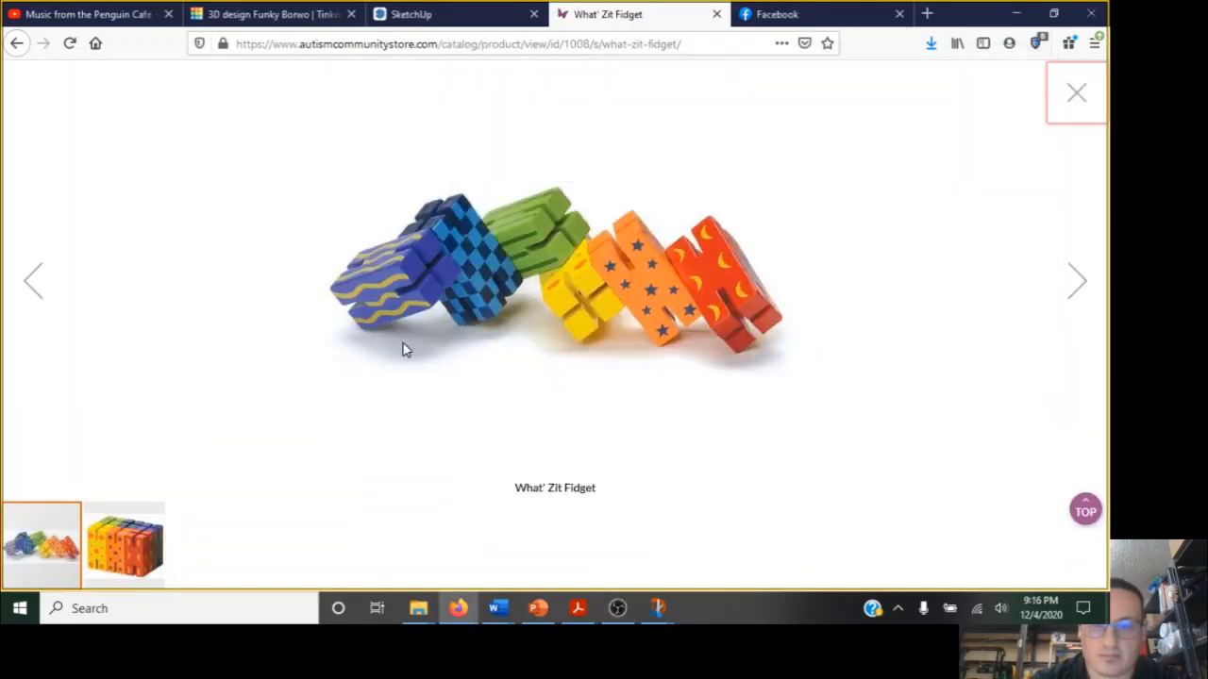
pyautogui.click(464, 11)
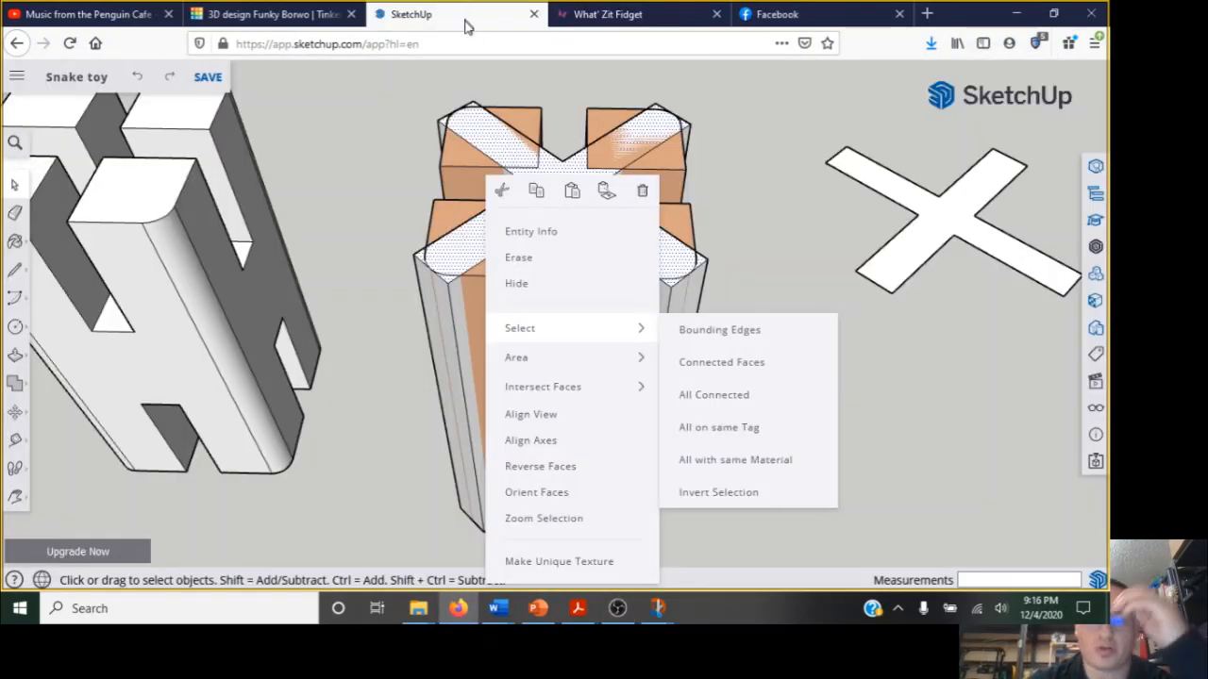
# Examine the slotted block with the inlaid cross in SketchUp, then switch to Tinkercad and deselect its black and white block.
pyautogui.click(718, 259)
pyautogui.click(718, 260)
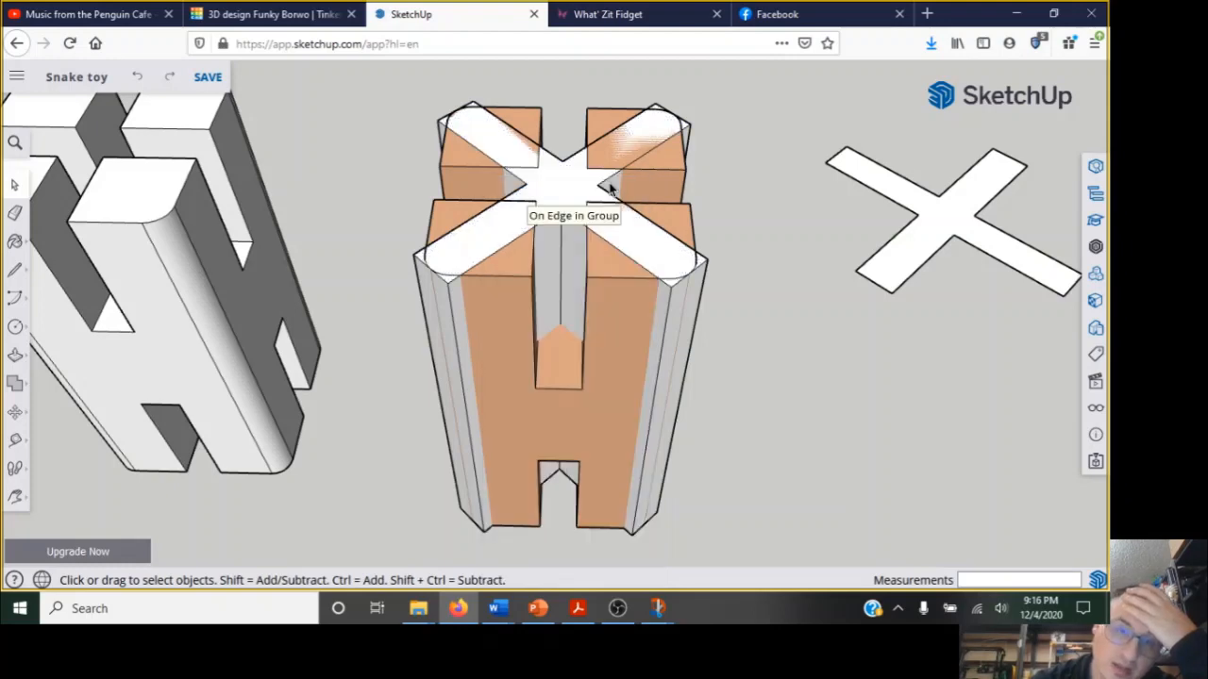
pyautogui.scroll(-4, 653, 208)
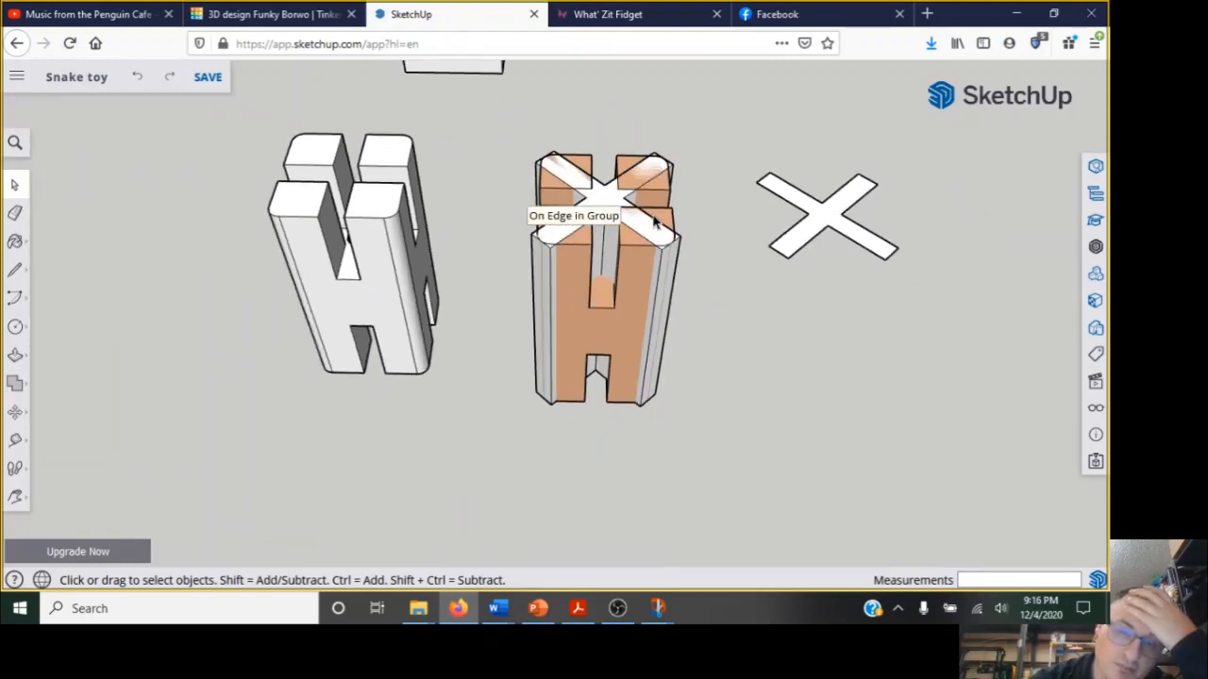
pyautogui.scroll(4, 653, 210)
pyautogui.scroll(-2, 653, 221)
pyautogui.scroll(-3, 654, 224)
pyautogui.scroll(4, 655, 223)
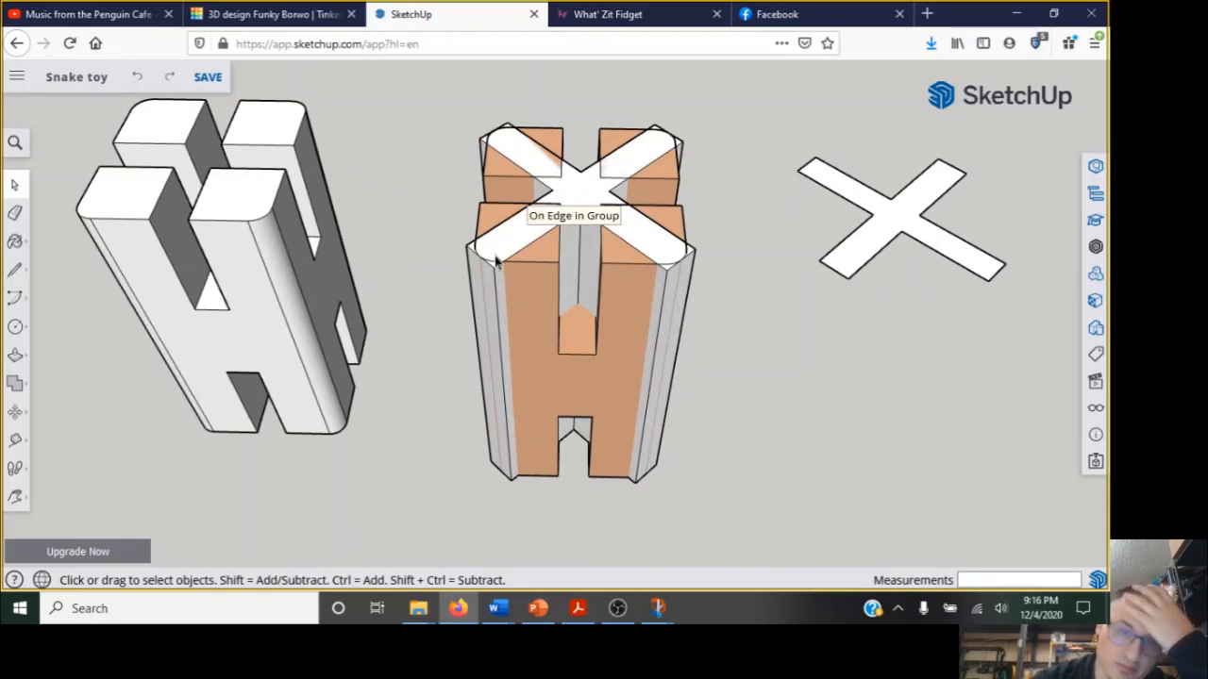
pyautogui.click(274, 18)
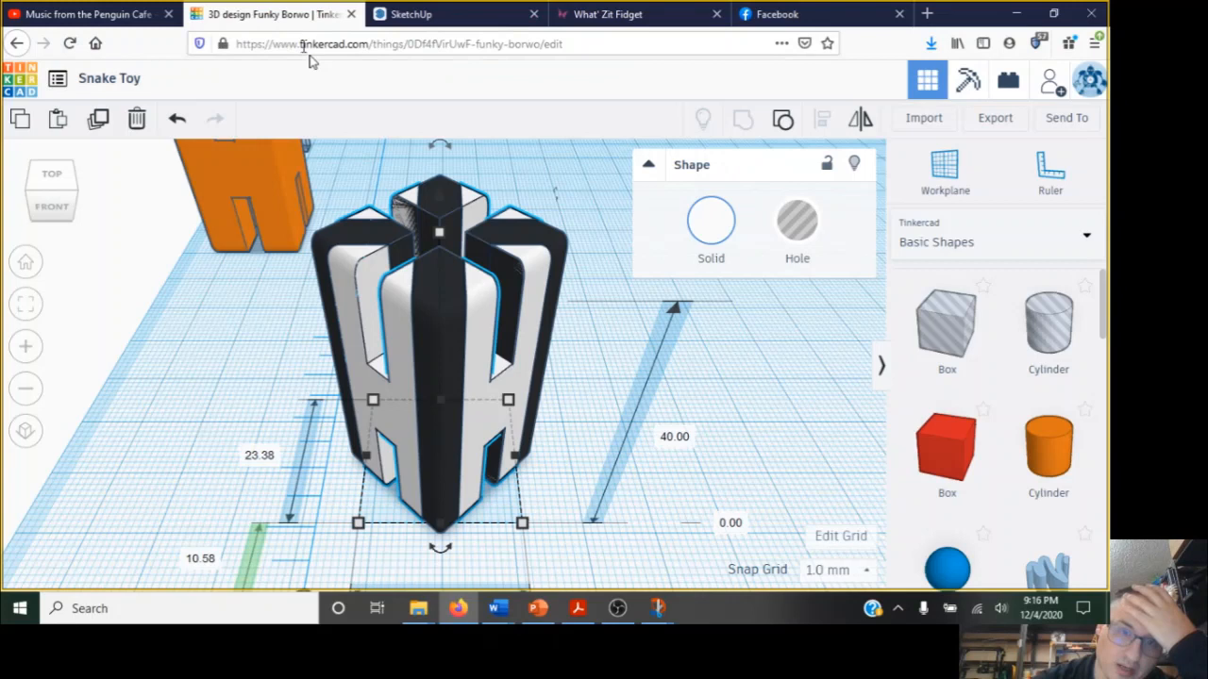
pyautogui.click(606, 351)
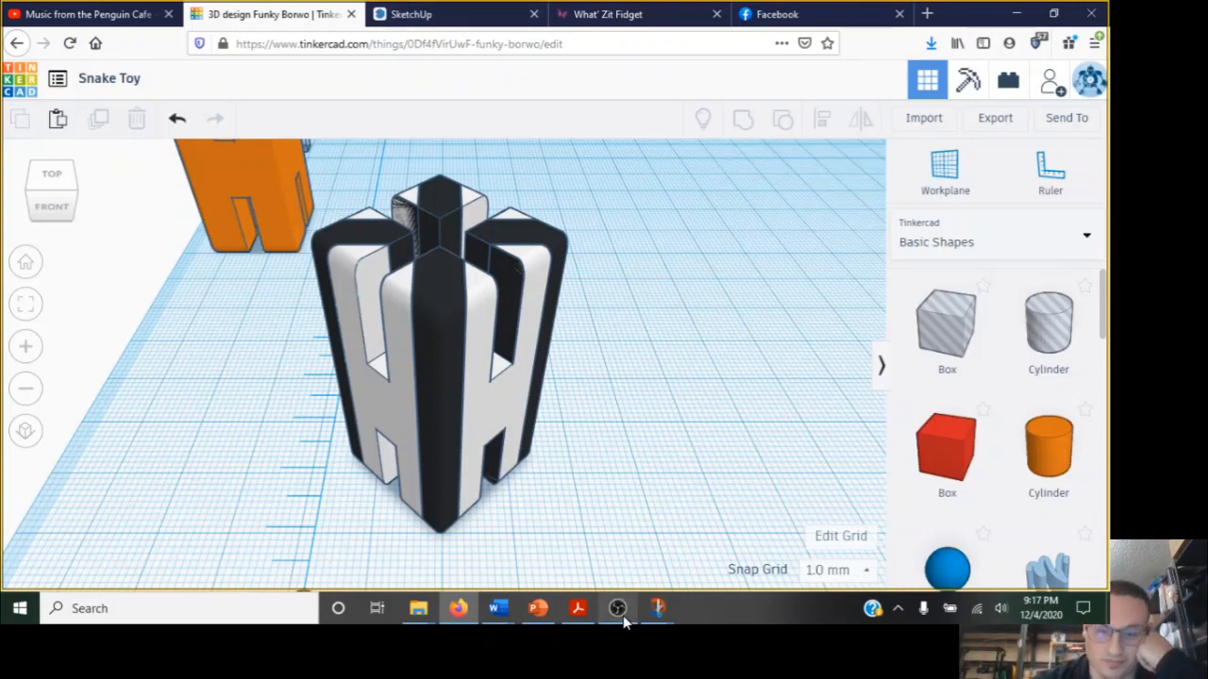
pyautogui.moveTo(623, 615)
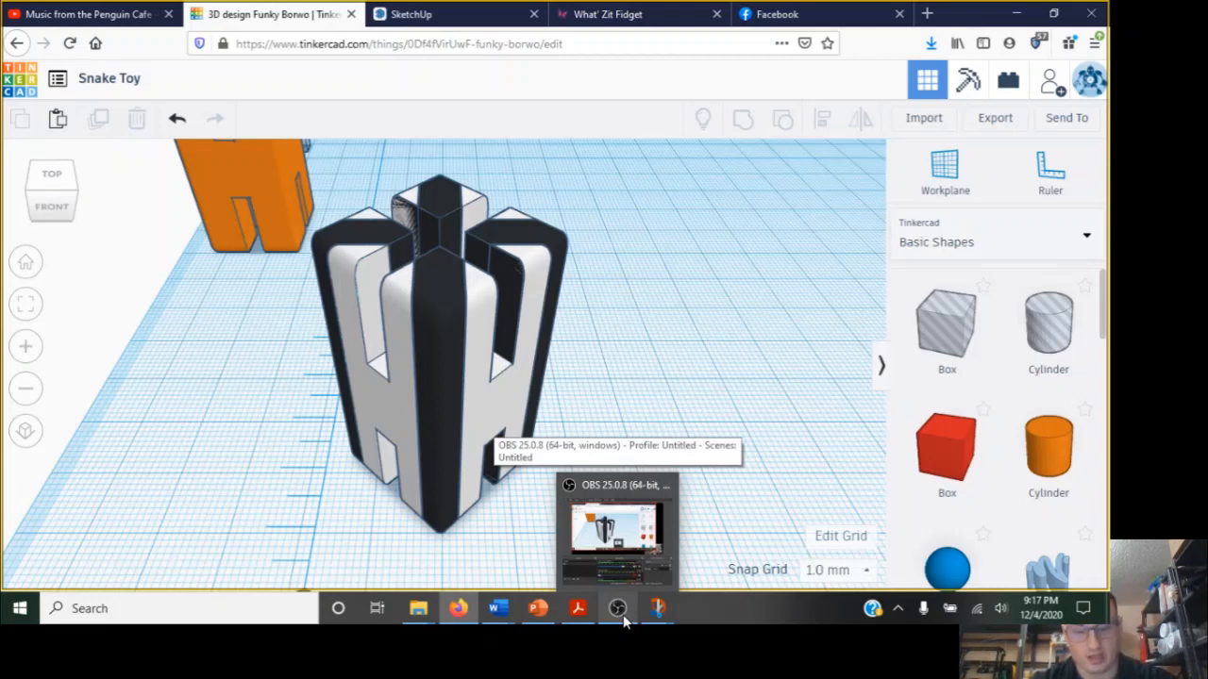
pyautogui.click(619, 609)
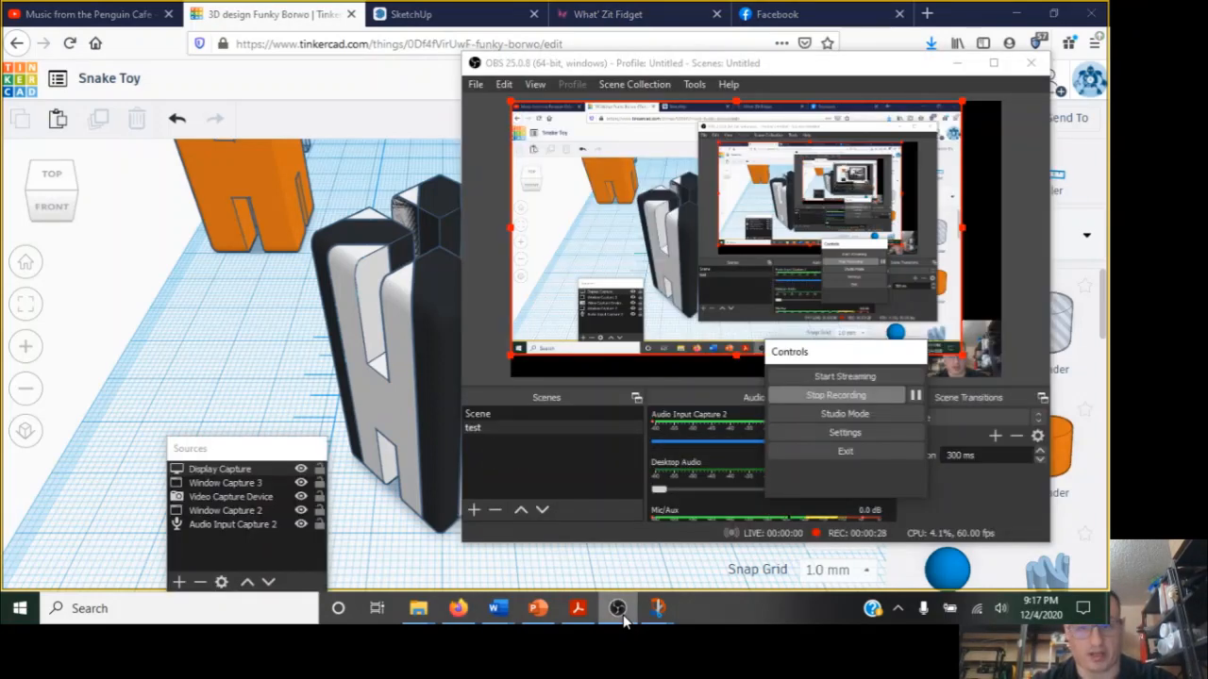
pyautogui.click(619, 609)
# Switch back to the SketchUp model and save the Snake toy file.
pyautogui.click(488, 17)
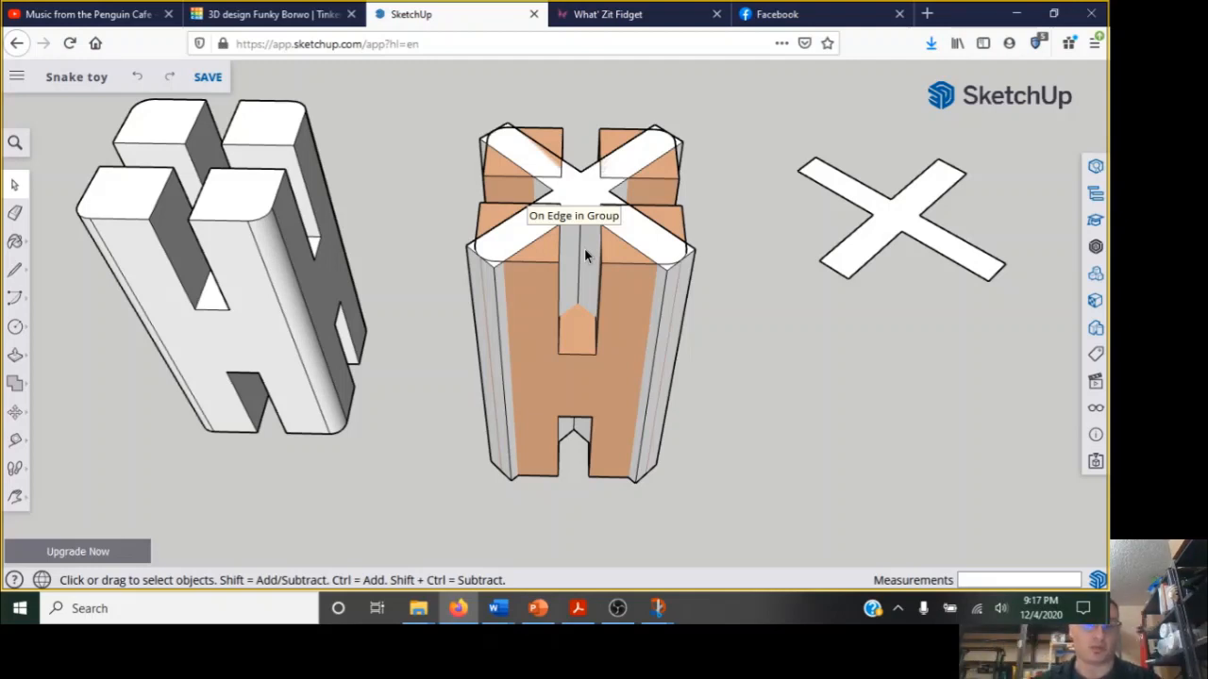
pyautogui.hotkey('ctrl', 's')
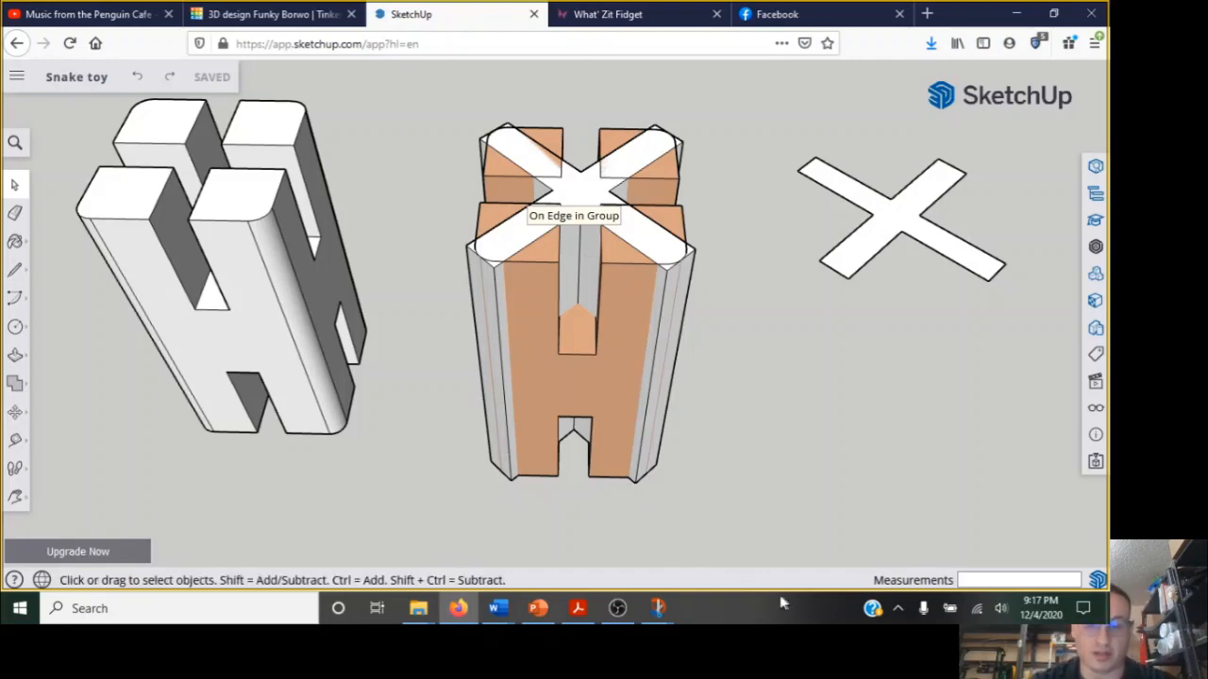
pyautogui.click(608, 618)
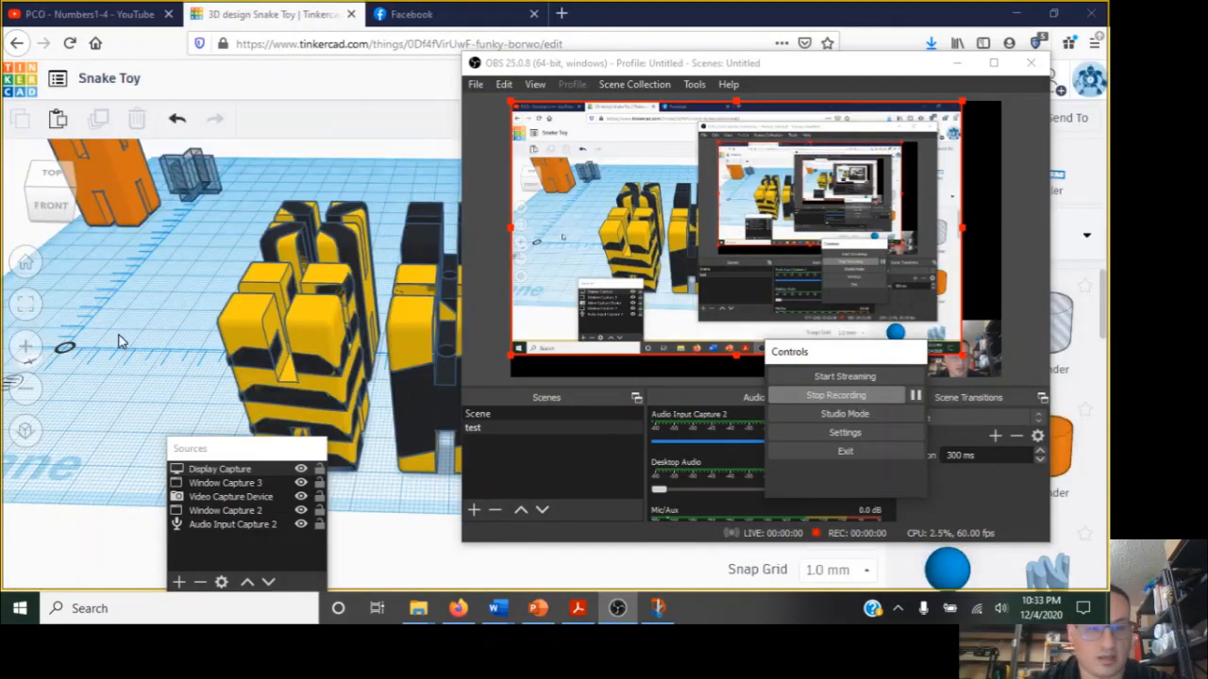
# Select the black parts of the five blocks other than the dotted one in the Tinkercad design and group them.
pyautogui.click(92, 354)
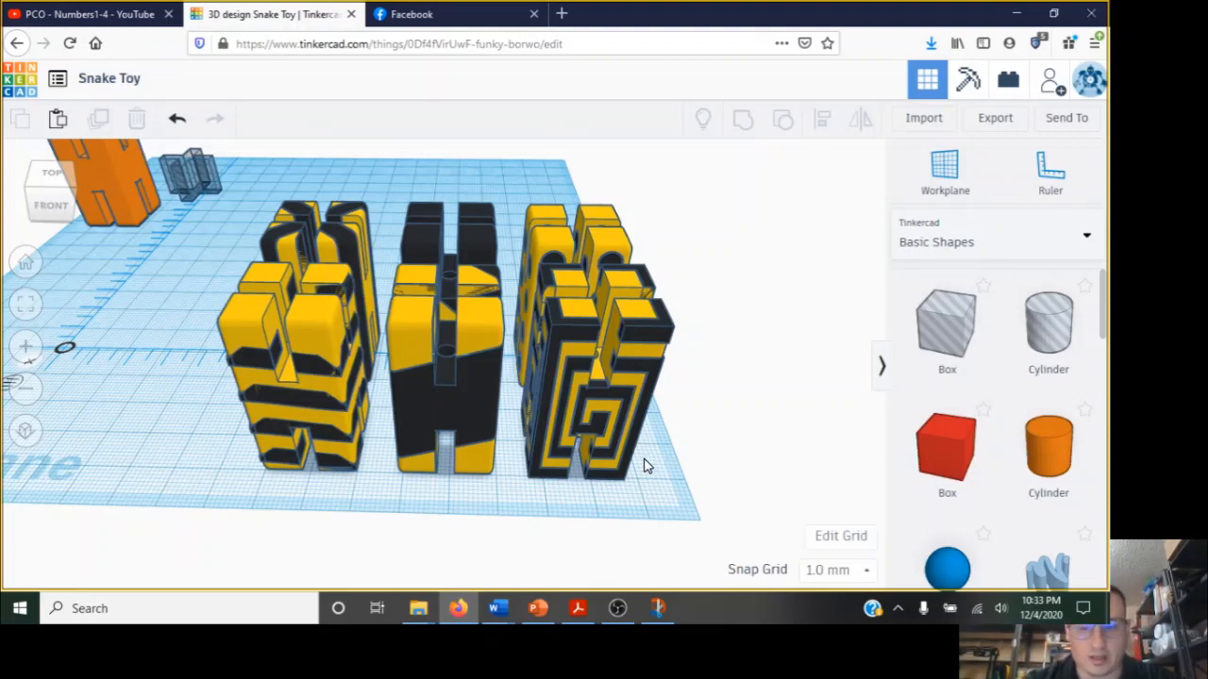
pyautogui.moveTo(645, 465)
pyautogui.mouseDown(button='right')
pyautogui.moveTo(648, 509)
pyautogui.moveTo(642, 485)
pyautogui.mouseUp(button='right')
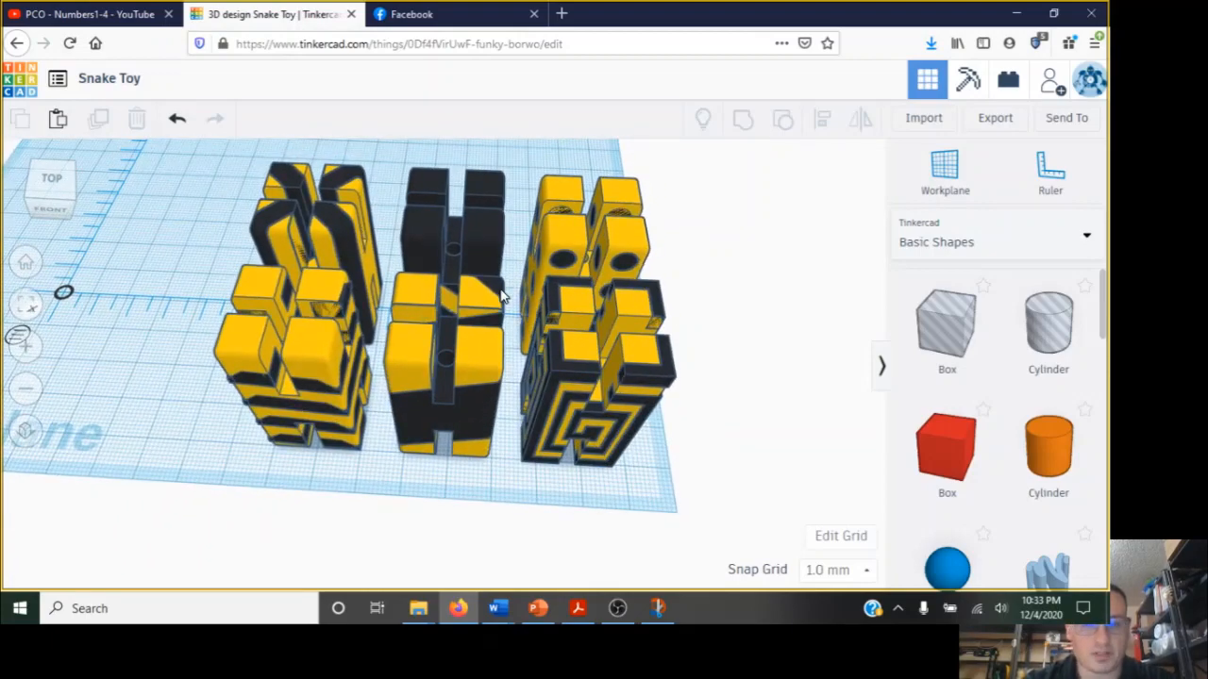
pyautogui.scroll(3, 505, 291)
pyautogui.scroll(-2, 491, 264)
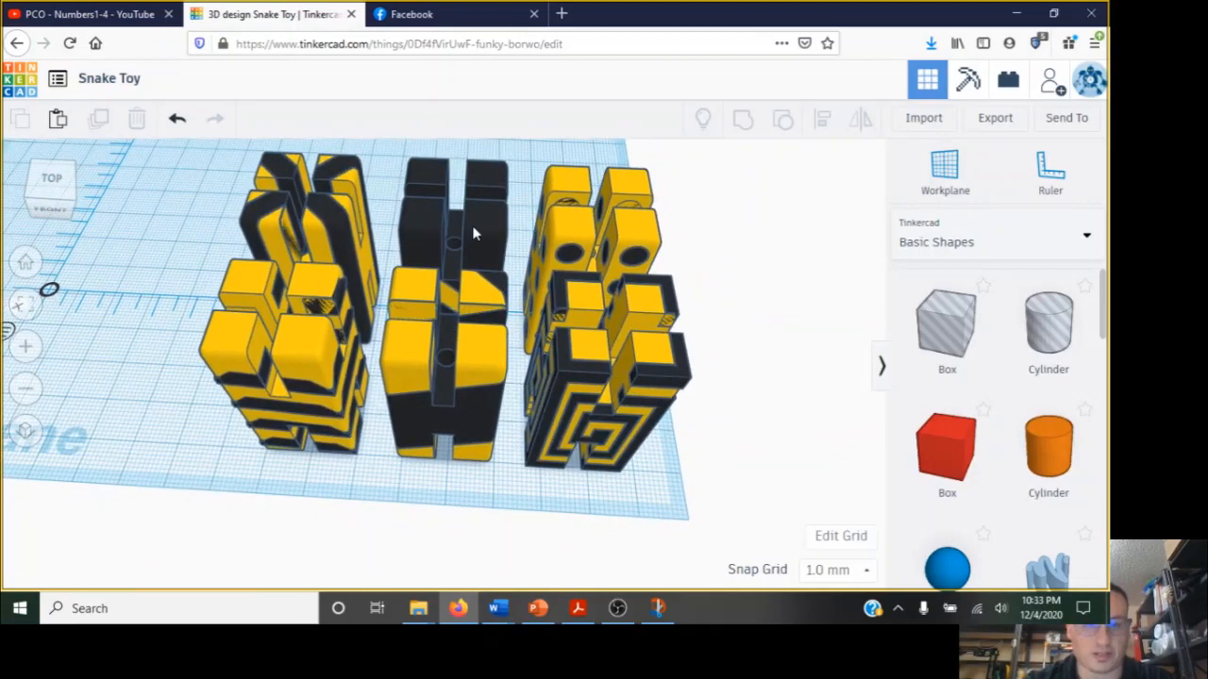
pyautogui.moveTo(474, 232); pyautogui.dragTo(342, 248, button='right')
pyautogui.click(314, 245)
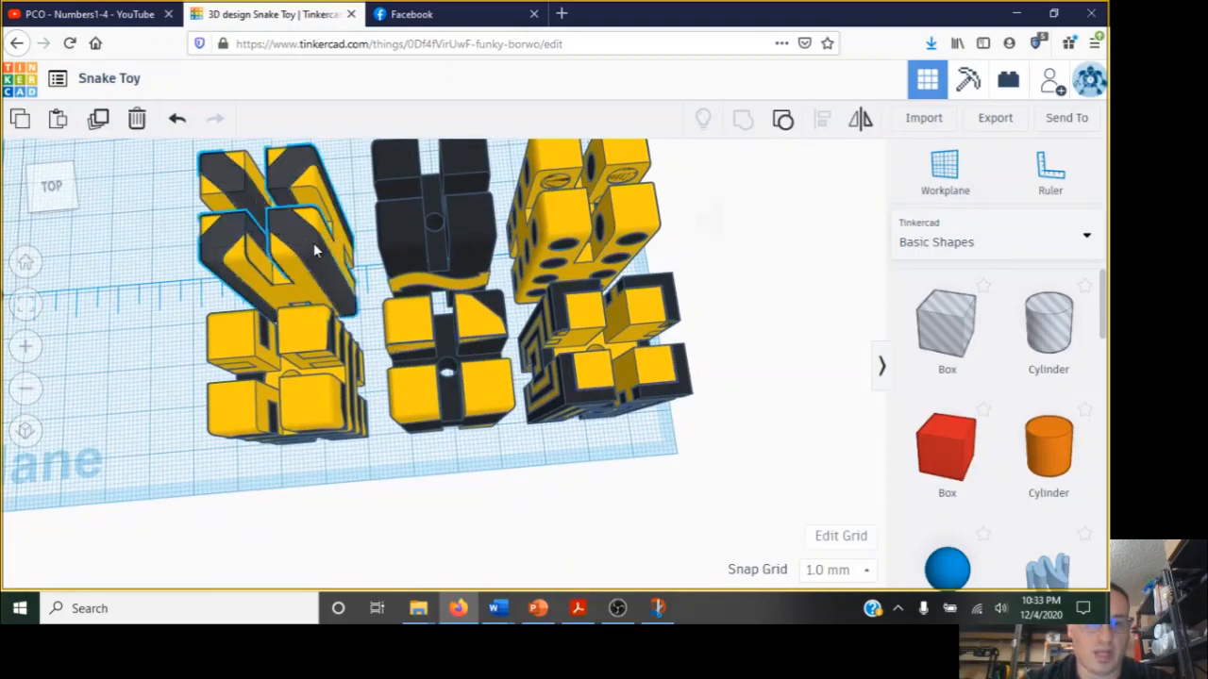
pyautogui.keyDown('shift'); pyautogui.click(387, 230); pyautogui.keyUp('shift')
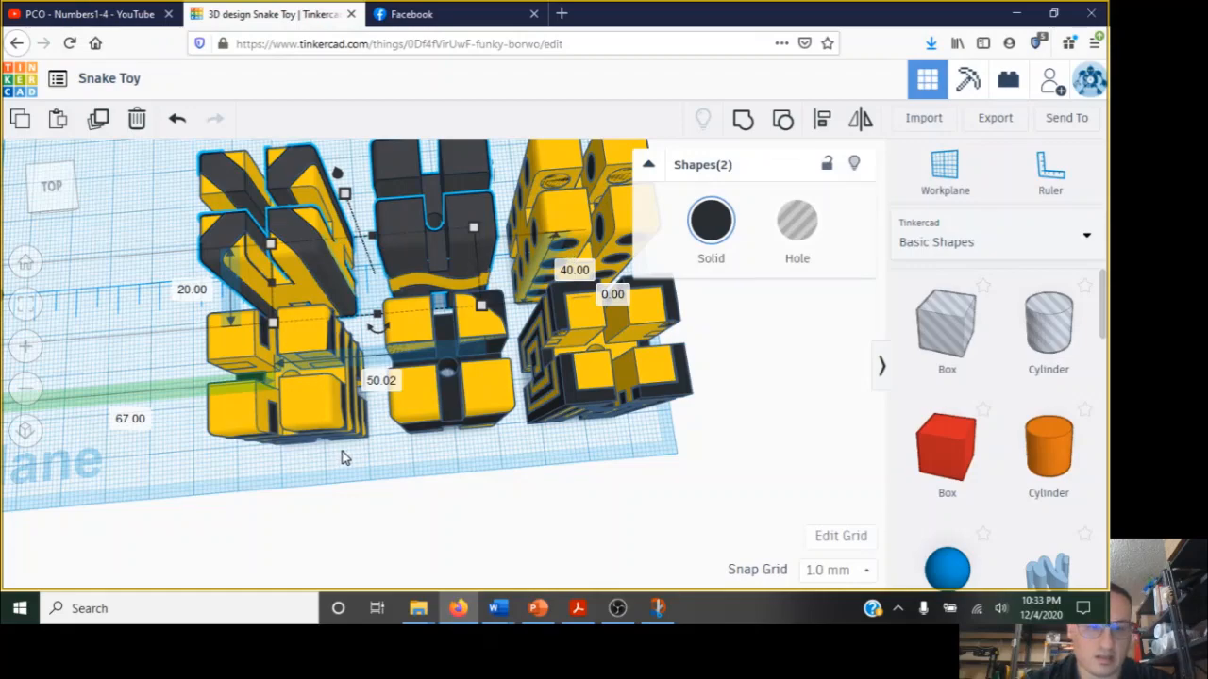
pyautogui.moveTo(343, 458); pyautogui.dragTo(271, 447, button='right')
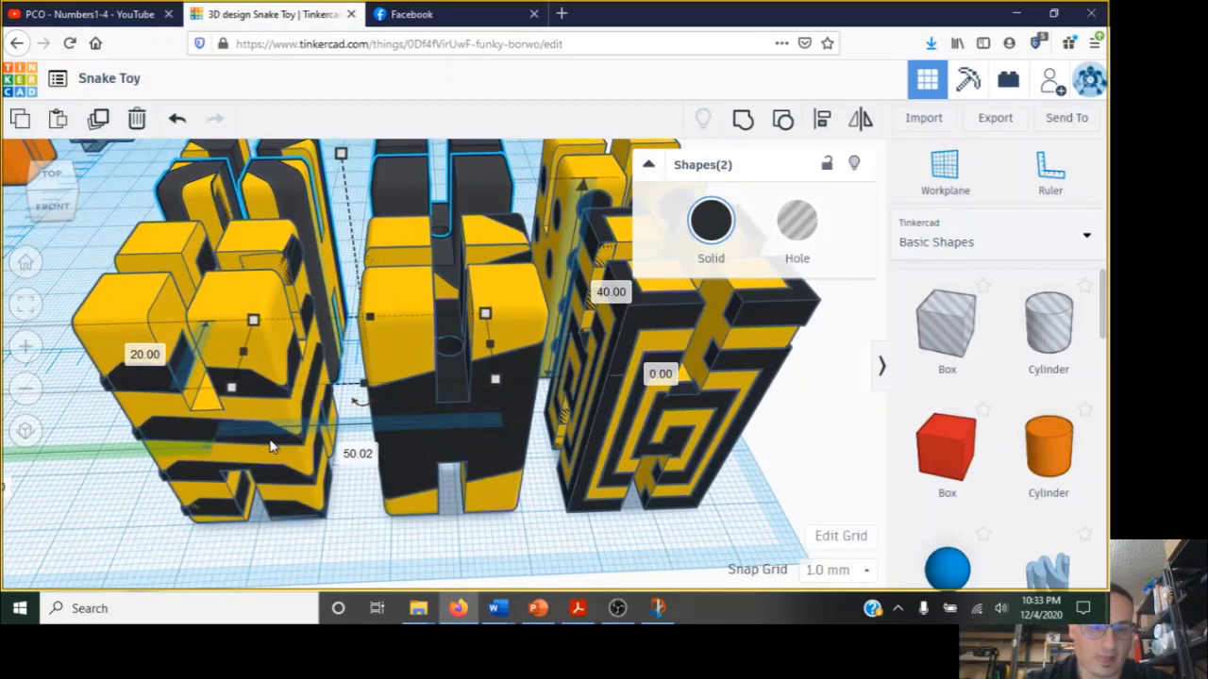
pyautogui.keyDown('shift'); pyautogui.click(262, 443); pyautogui.keyUp('shift')
pyautogui.keyDown('shift'); pyautogui.click(618, 422); pyautogui.keyUp('shift')
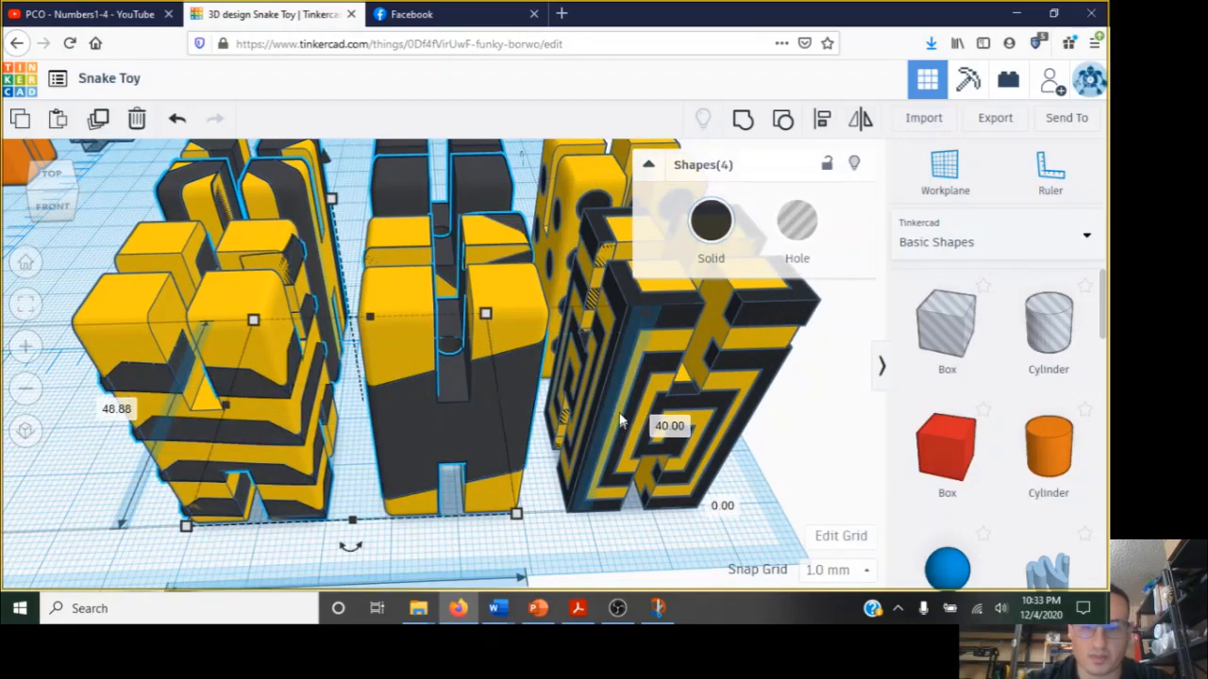
pyautogui.keyDown('shift'); pyautogui.click(664, 313); pyautogui.keyUp('shift')
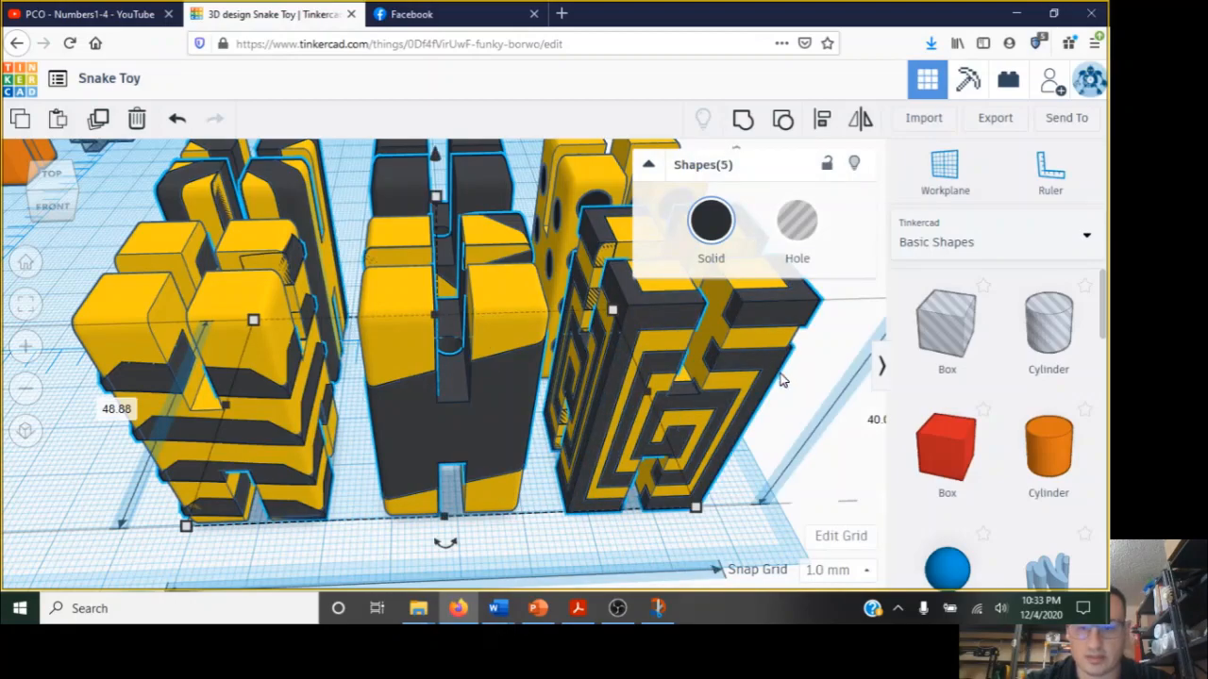
pyautogui.moveTo(794, 386); pyautogui.dragTo(443, 368, button='right')
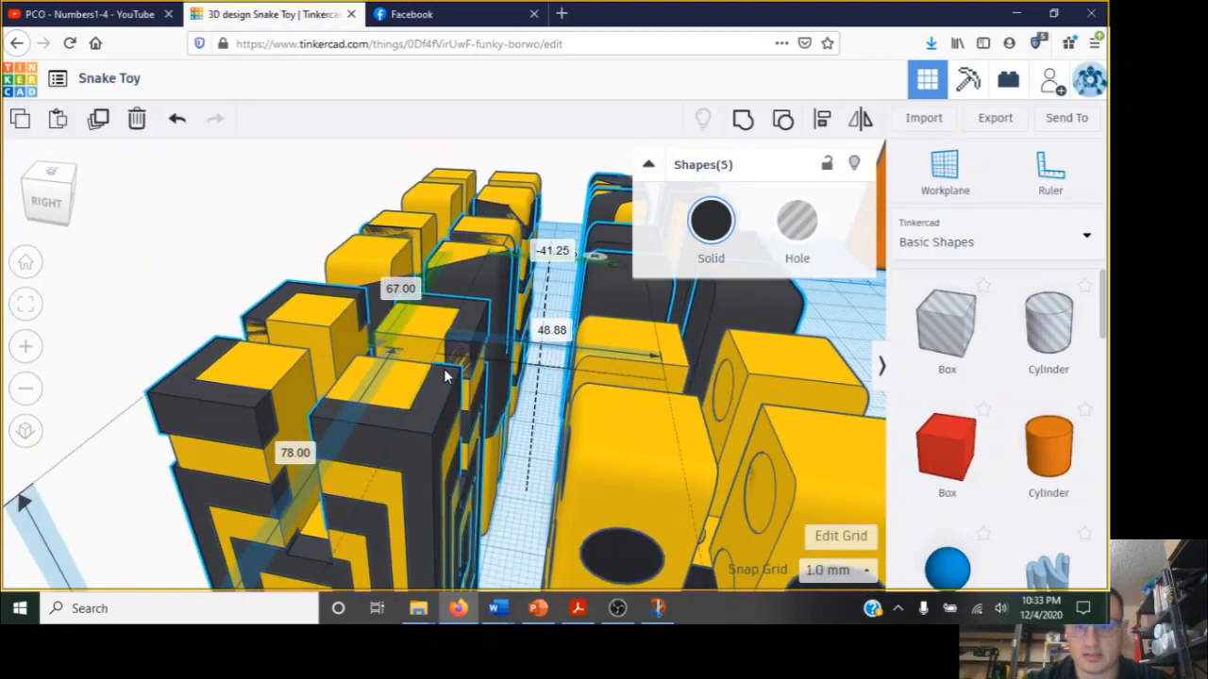
pyautogui.scroll(-2, 446, 371)
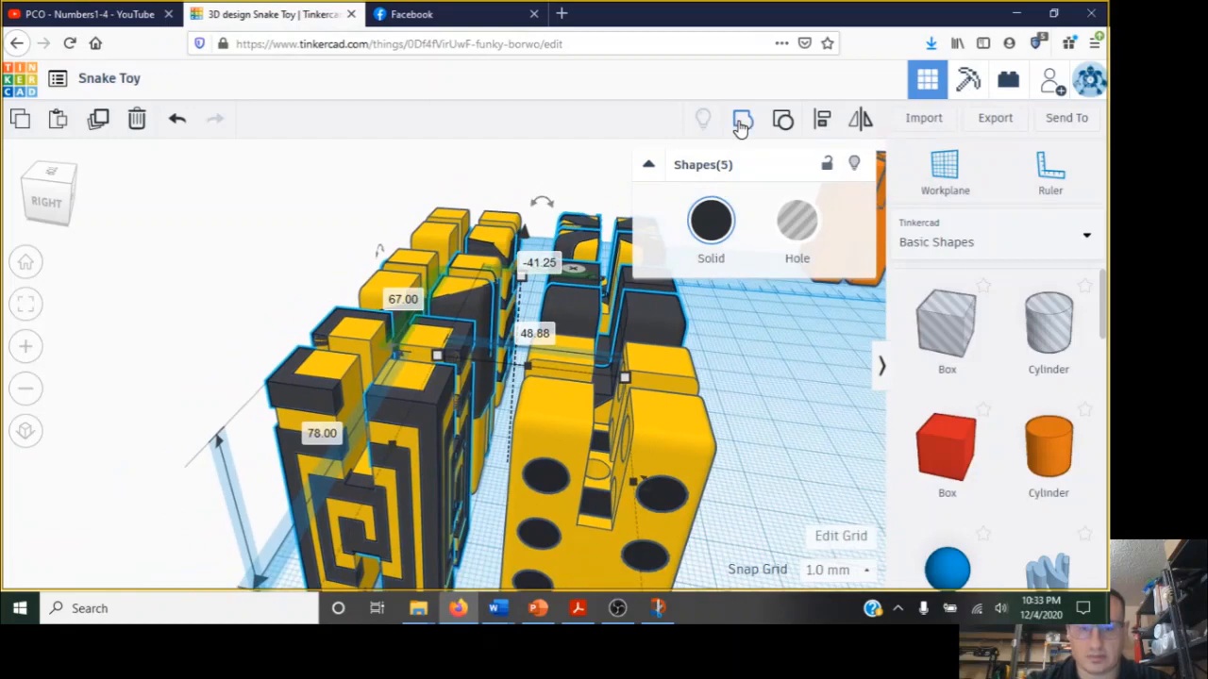
pyautogui.click(741, 120)
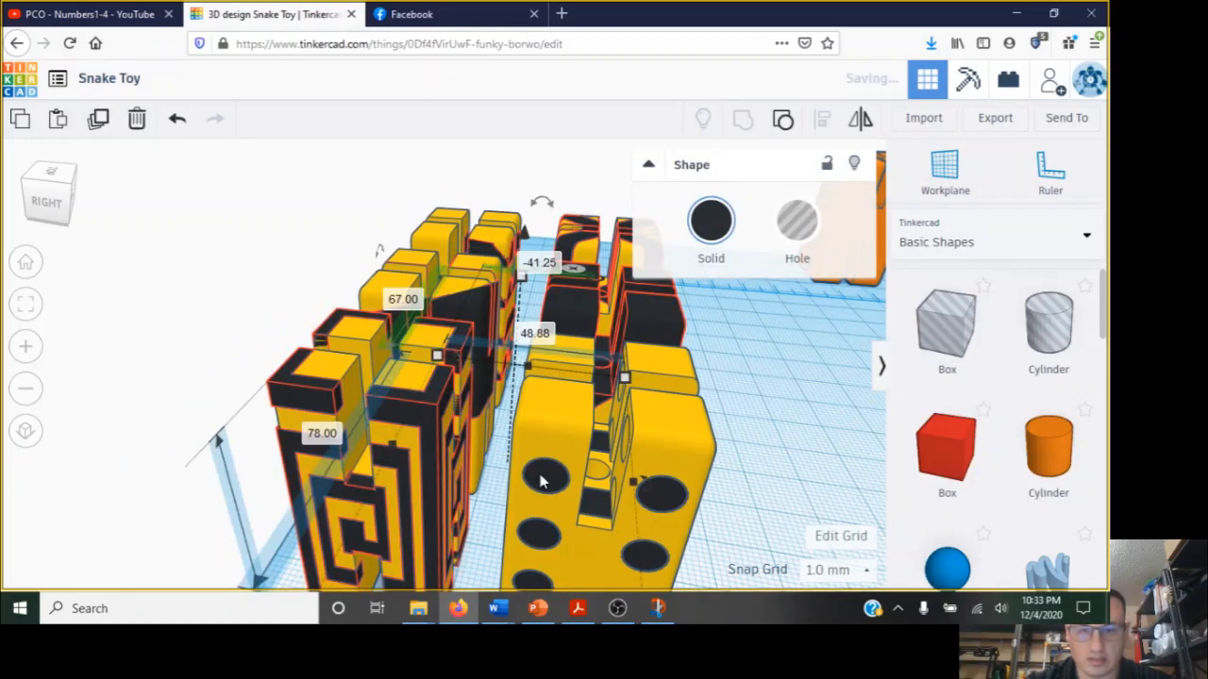
# Add the dotted block's black part to the selected black group and group them together.
pyautogui.moveTo(753, 447); pyautogui.dragTo(629, 351, button='right')
pyautogui.scroll(-3, 764, 450)
pyautogui.scroll(2, 762, 451)
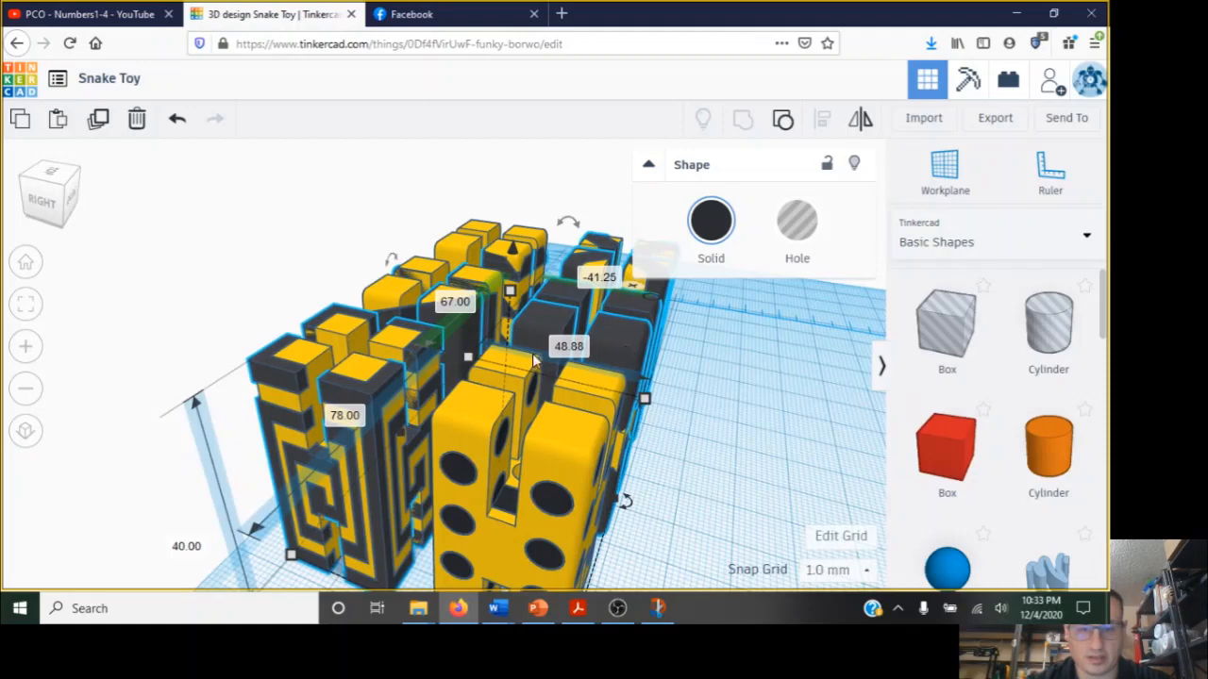
pyautogui.keyDown('shift'); pyautogui.click(545, 508); pyautogui.keyUp('shift')
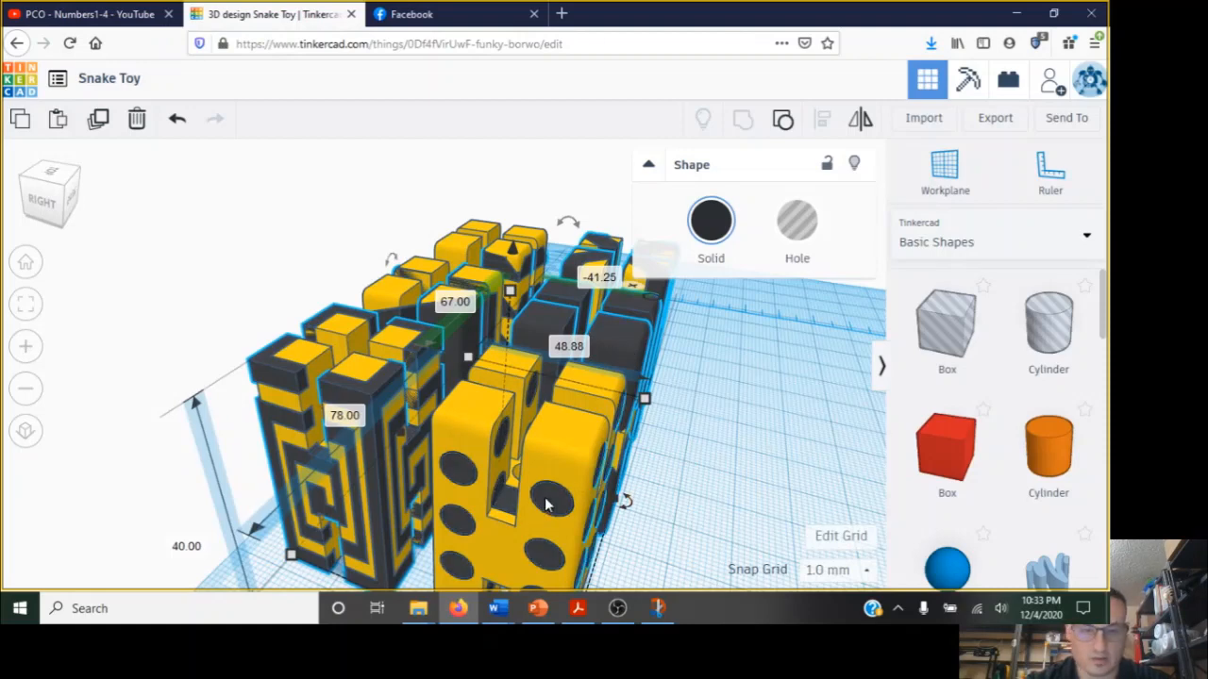
pyautogui.click(743, 123)
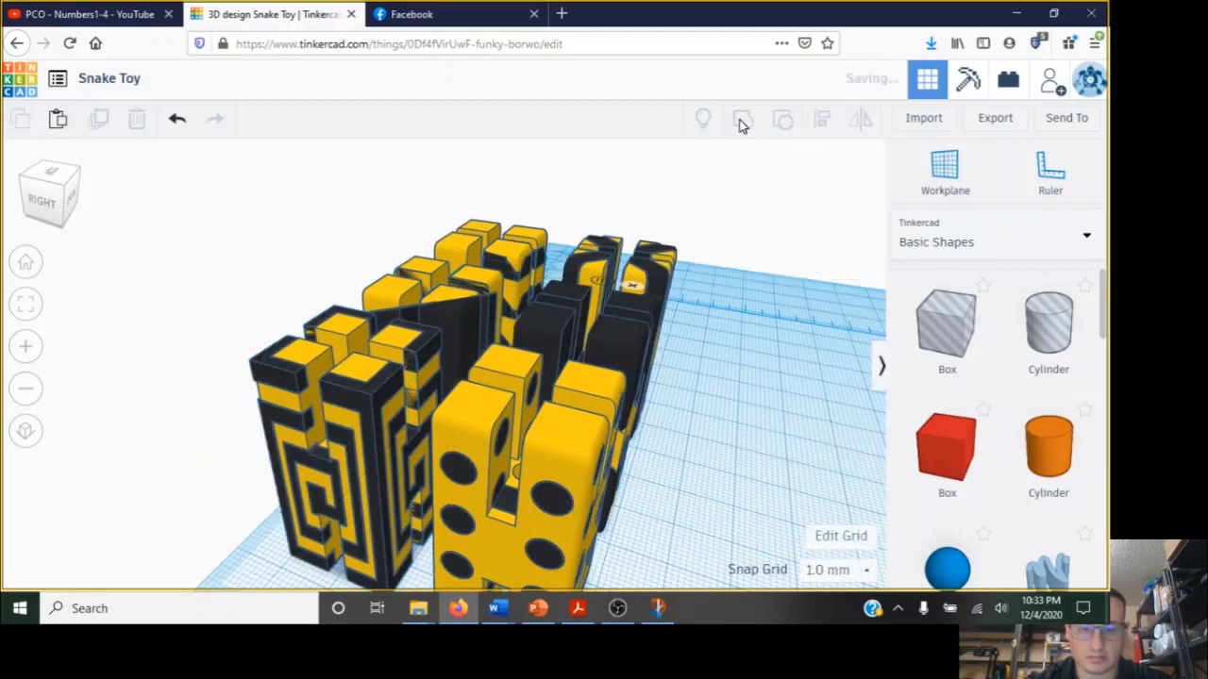
pyautogui.scroll(-2, 691, 376)
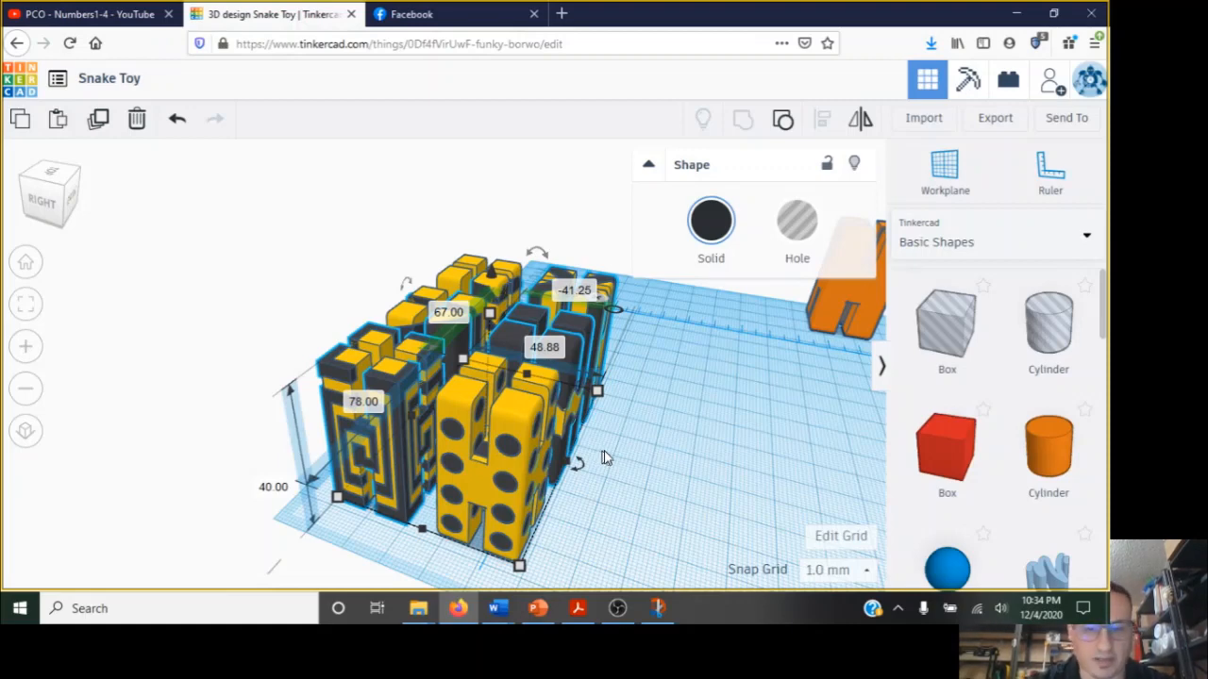
# Select the yellow parts of all six blocks and group them into one shape.
pyautogui.click(527, 424)
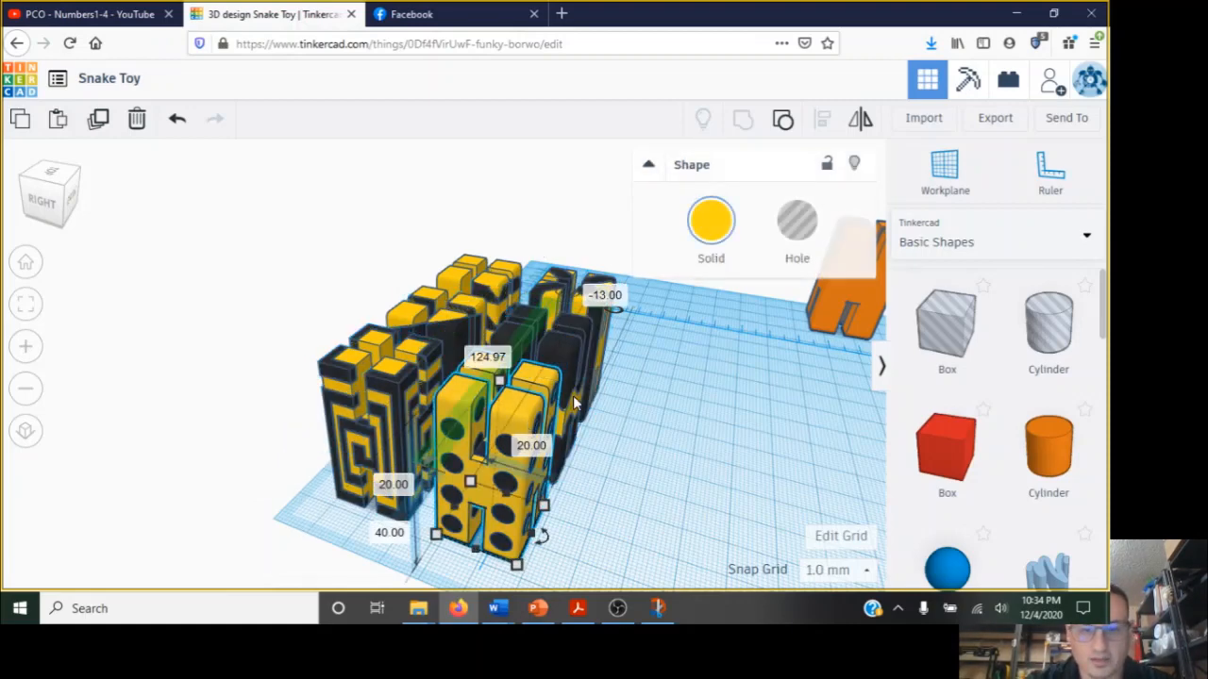
pyautogui.scroll(3, 572, 400)
pyautogui.moveTo(689, 465); pyautogui.dragTo(609, 457, button='right')
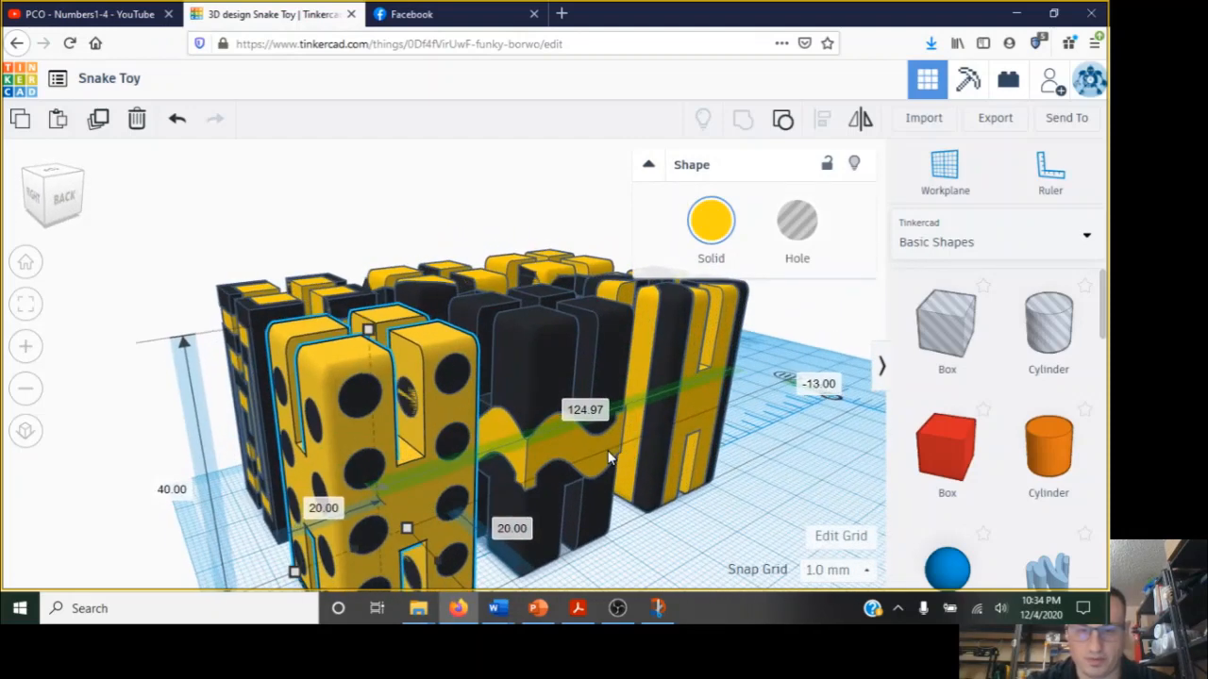
pyautogui.keyDown('shift'); pyautogui.click(698, 429); pyautogui.keyUp('shift')
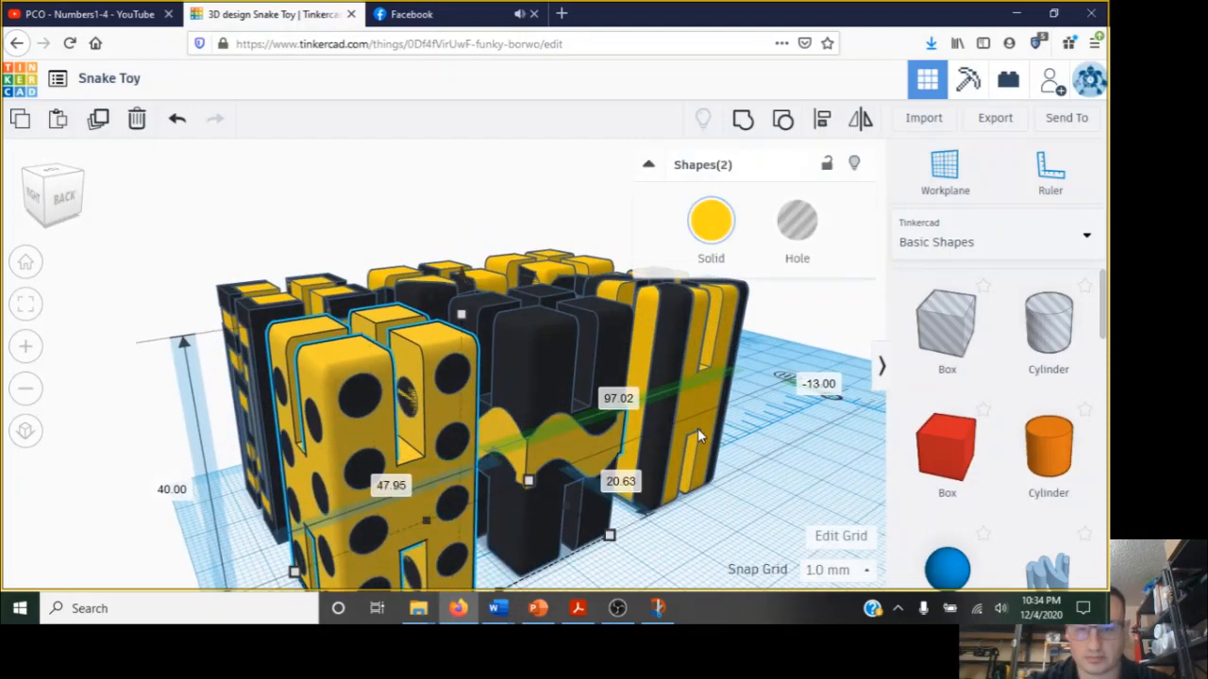
pyautogui.keyDown('shift'); pyautogui.click(550, 443); pyautogui.keyUp('shift')
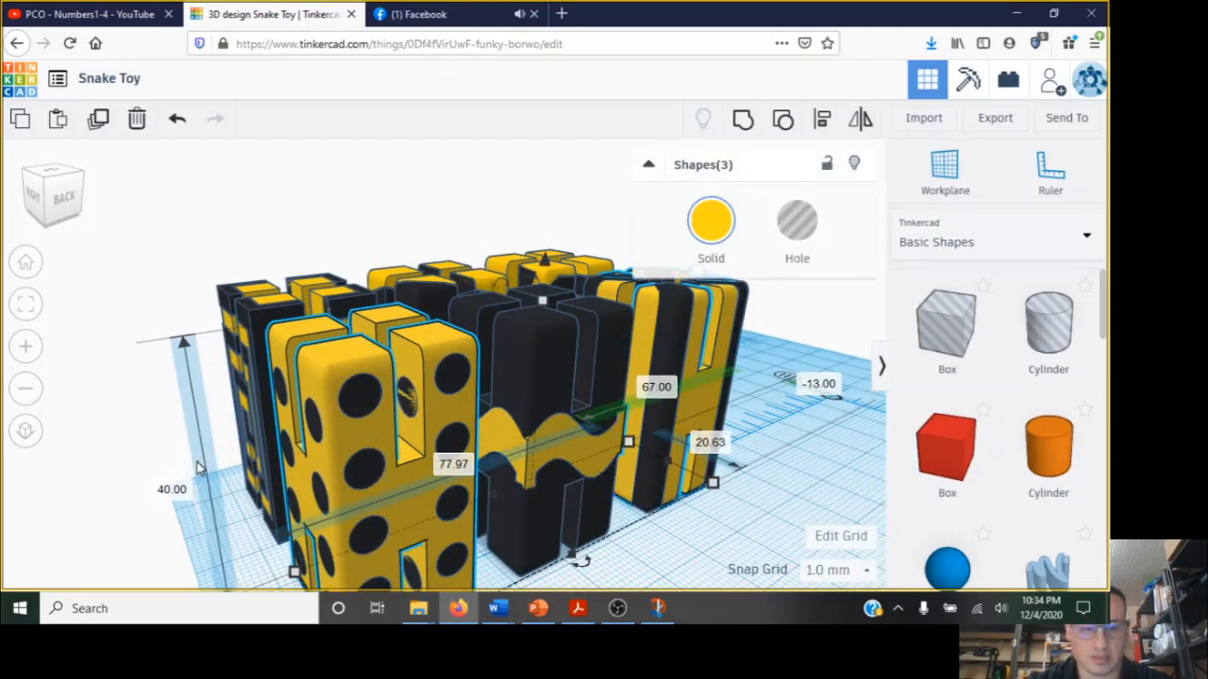
pyautogui.moveTo(202, 472); pyautogui.dragTo(554, 505, button='right')
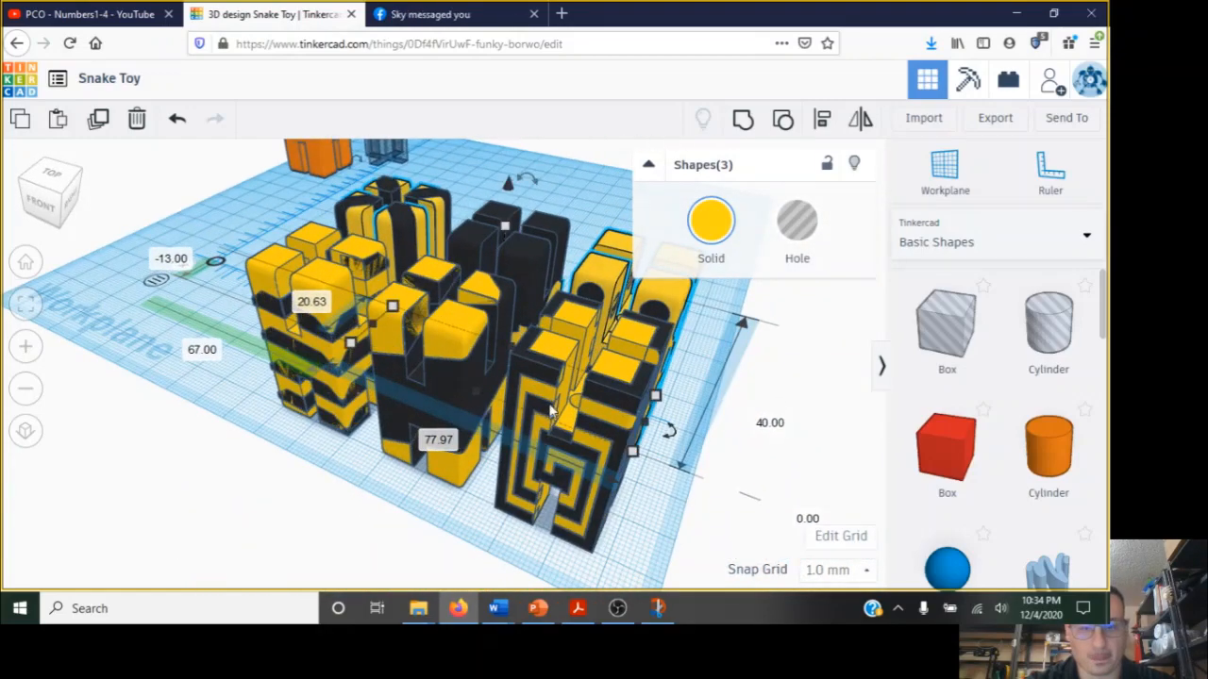
pyautogui.keyDown('shift'); pyautogui.click(560, 358); pyautogui.keyUp('shift')
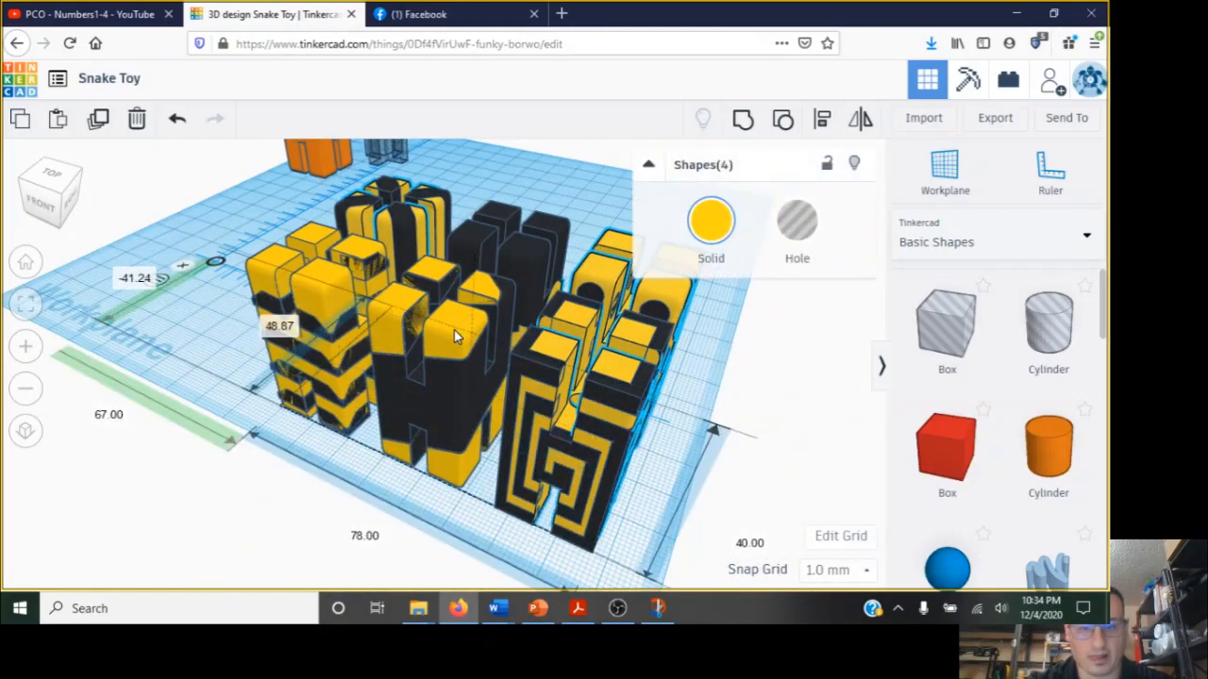
pyautogui.keyDown('shift'); pyautogui.click(455, 331); pyautogui.keyUp('shift')
pyautogui.keyDown('shift'); pyautogui.click(326, 307); pyautogui.keyUp('shift')
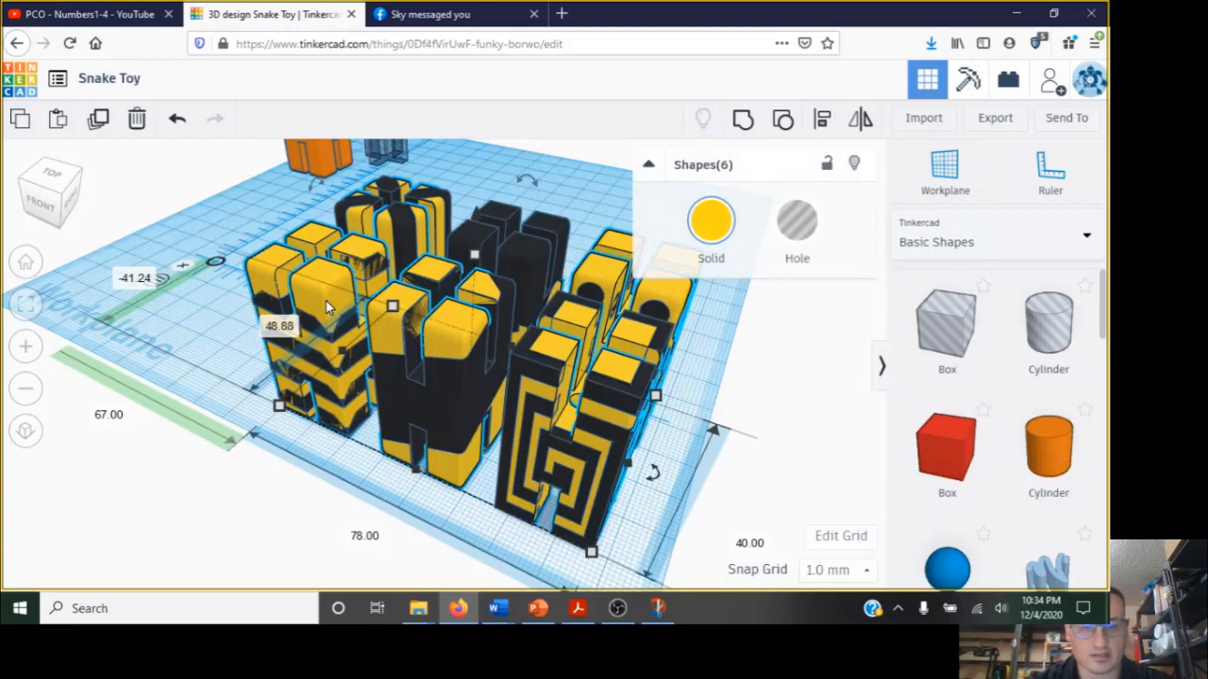
pyautogui.click(743, 121)
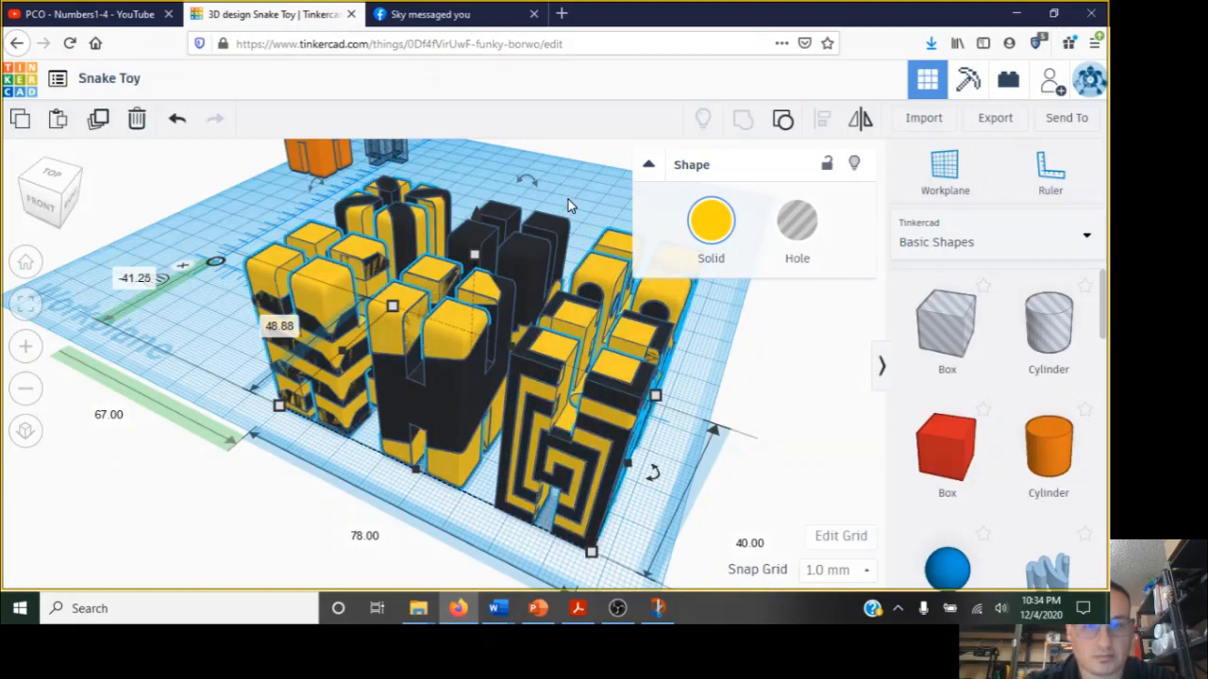
pyautogui.moveTo(568, 199); pyautogui.dragTo(670, 348, button='right')
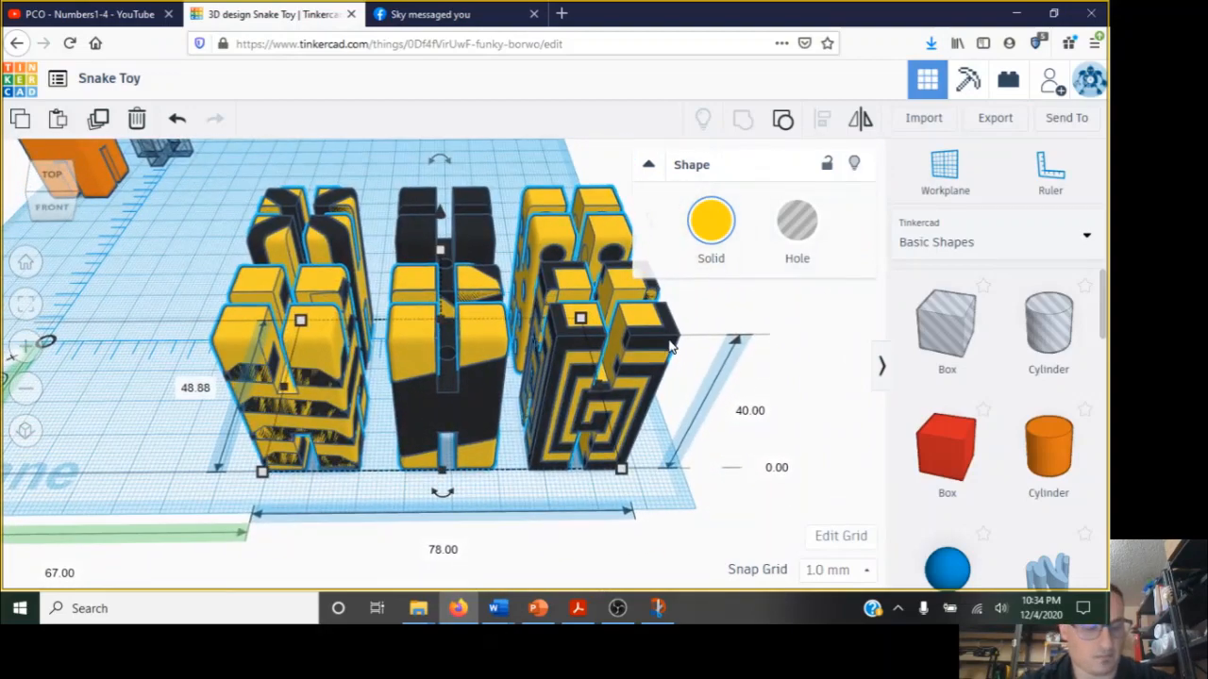
pyautogui.moveTo(771, 327); pyautogui.dragTo(770, 363, button='right')
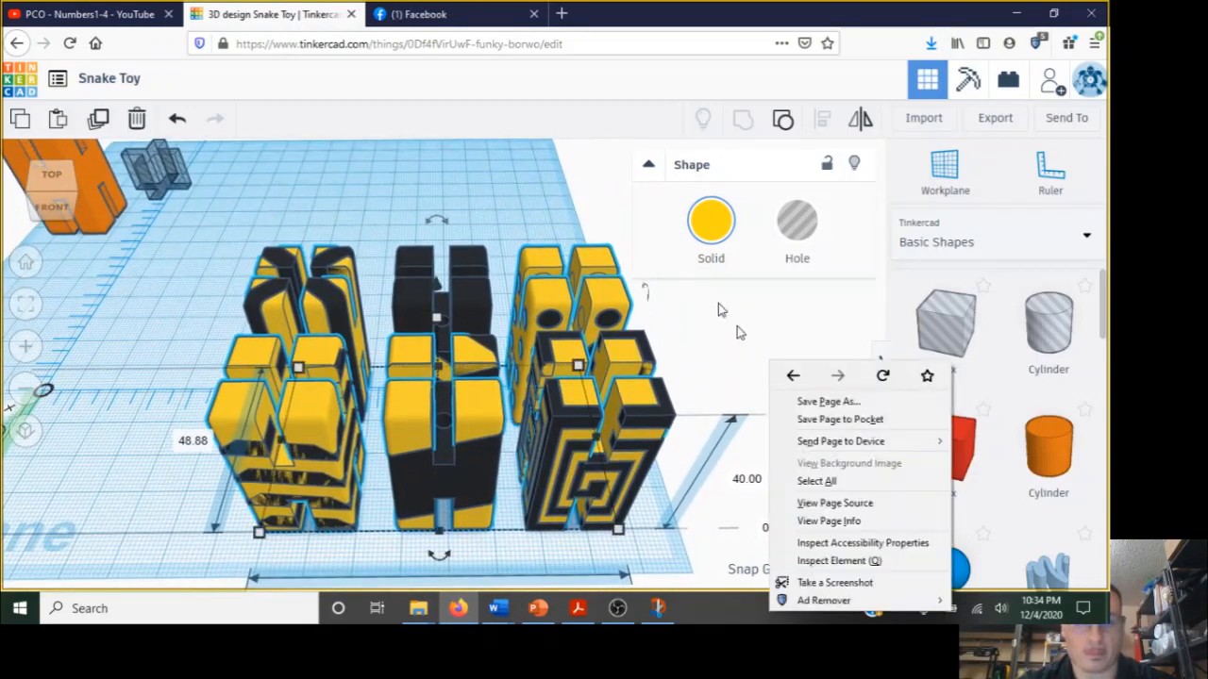
# Switch to the Facebook tab and send the message "yeah, now onto 3D printing..." in the open chat.
pyautogui.click(471, 16)
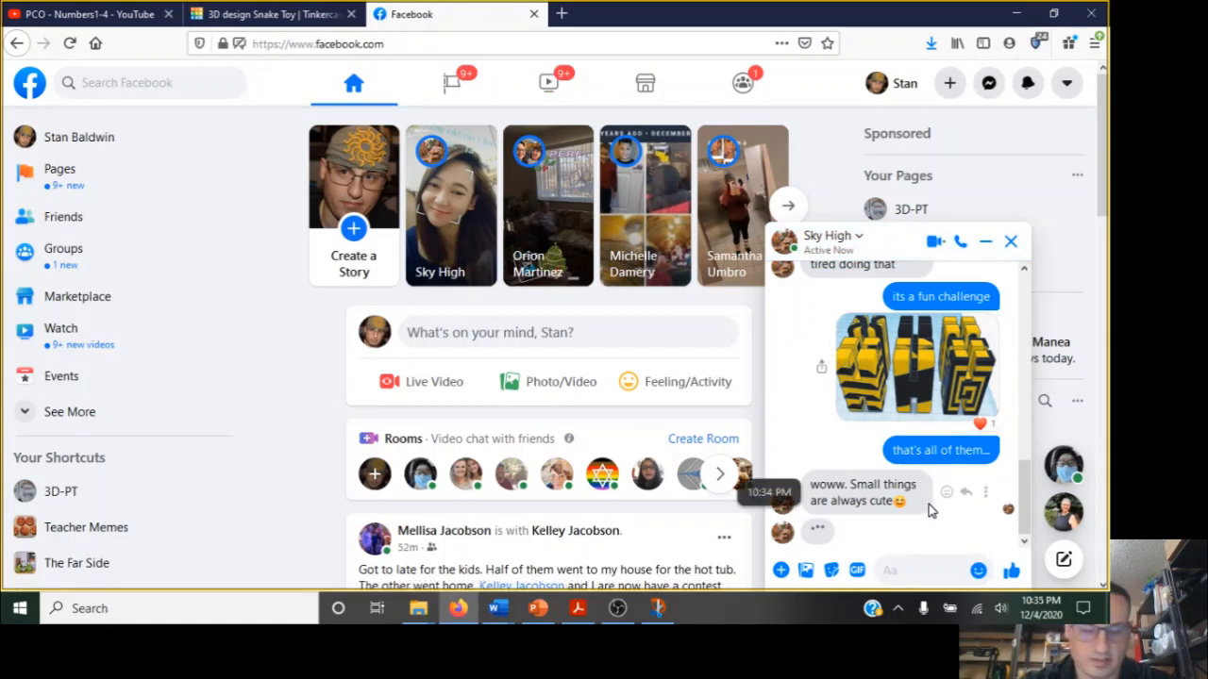
pyautogui.write('t')
pyautogui.press('BackSpace')
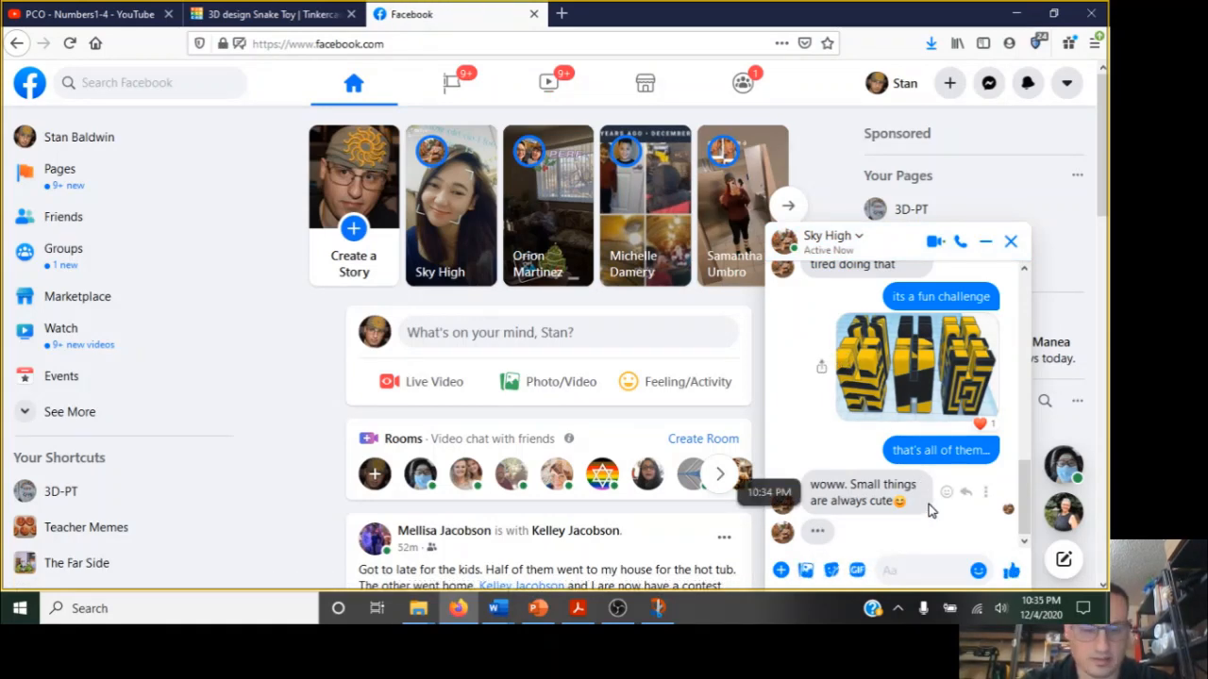
pyautogui.write('yeah, now o')
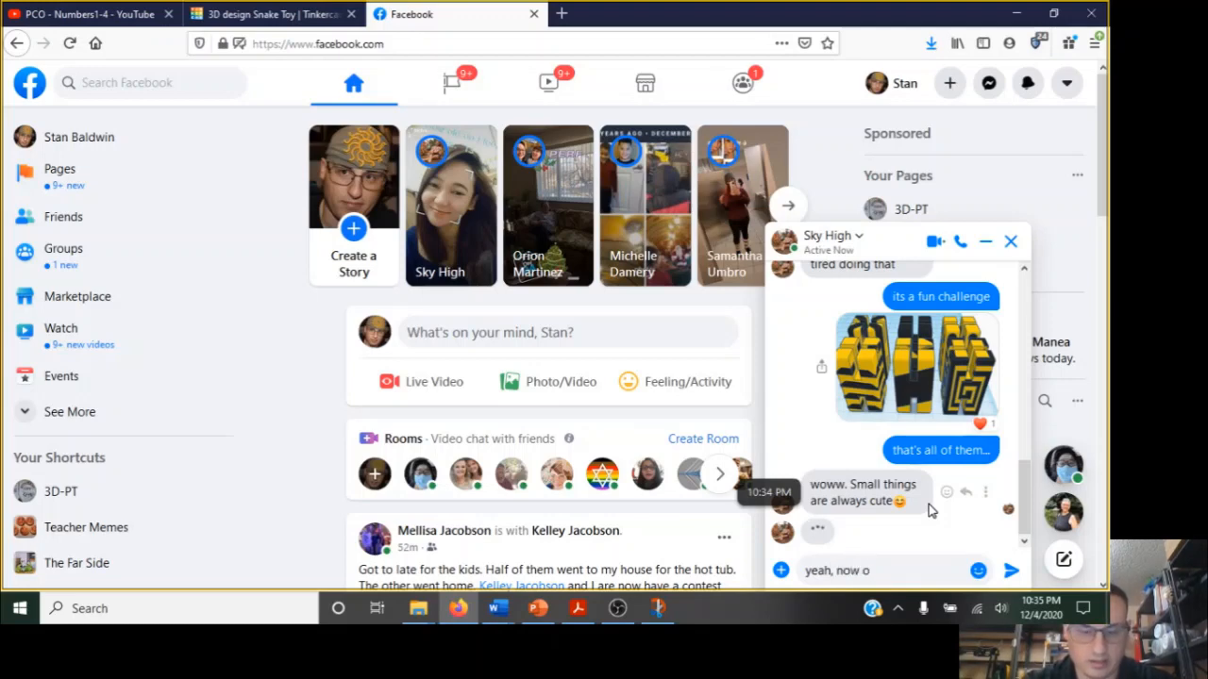
pyautogui.write('nto 3D p')
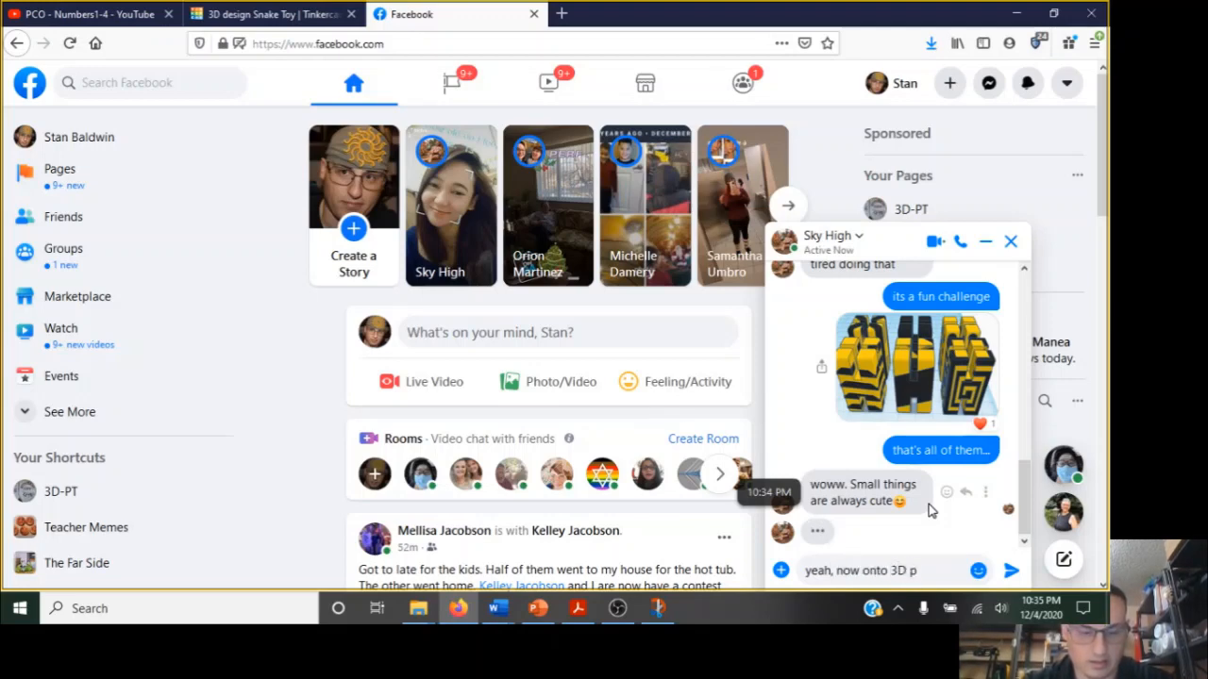
pyautogui.write('rinting...')
pyautogui.press('Return')
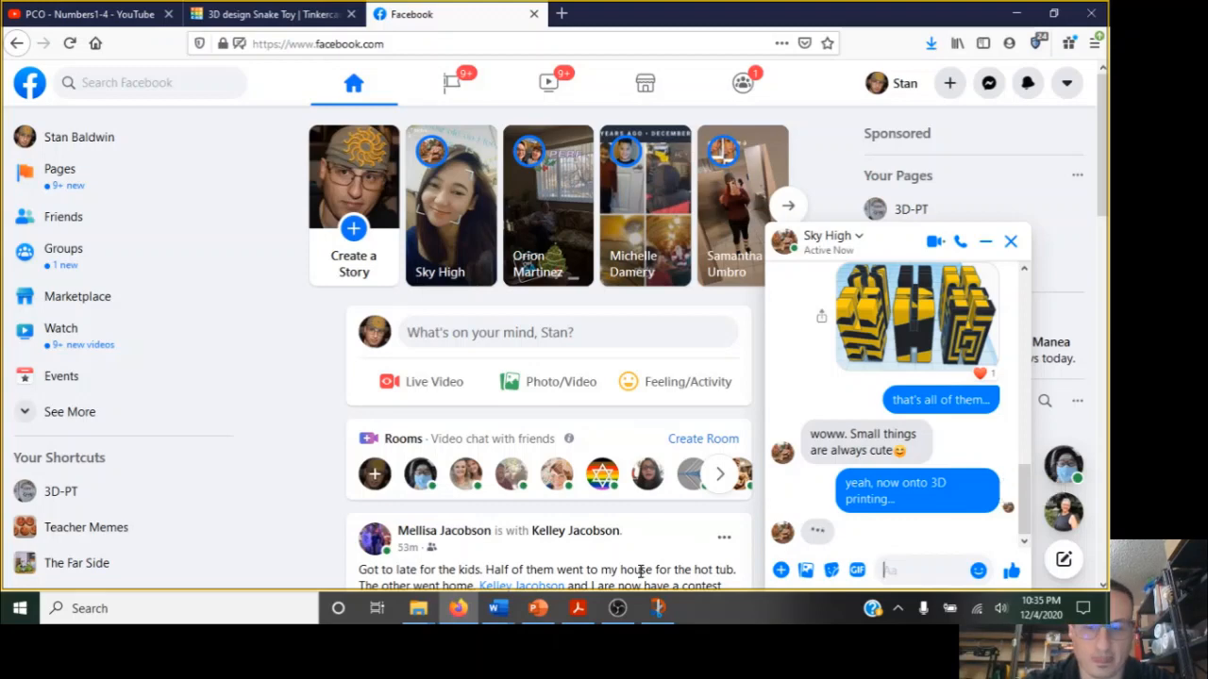
# Return to the Tinkercad Snake Toy design and clear the selection of the blocks.
pyautogui.click(617, 608)
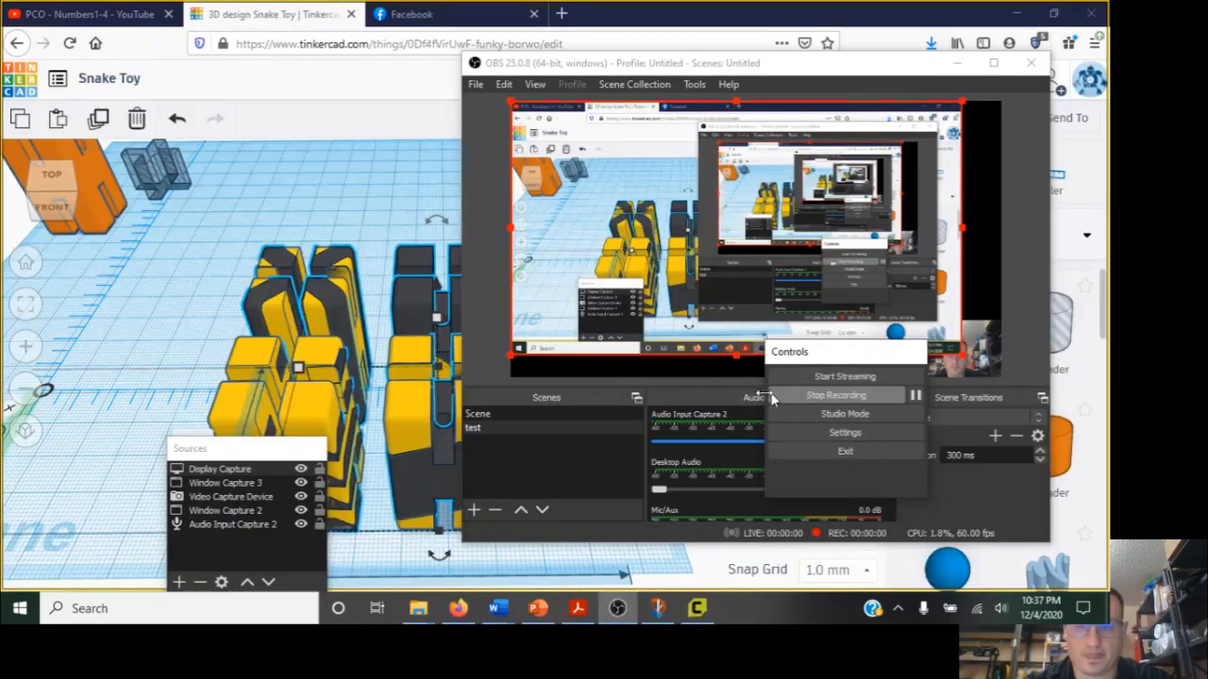
pyautogui.click(199, 331)
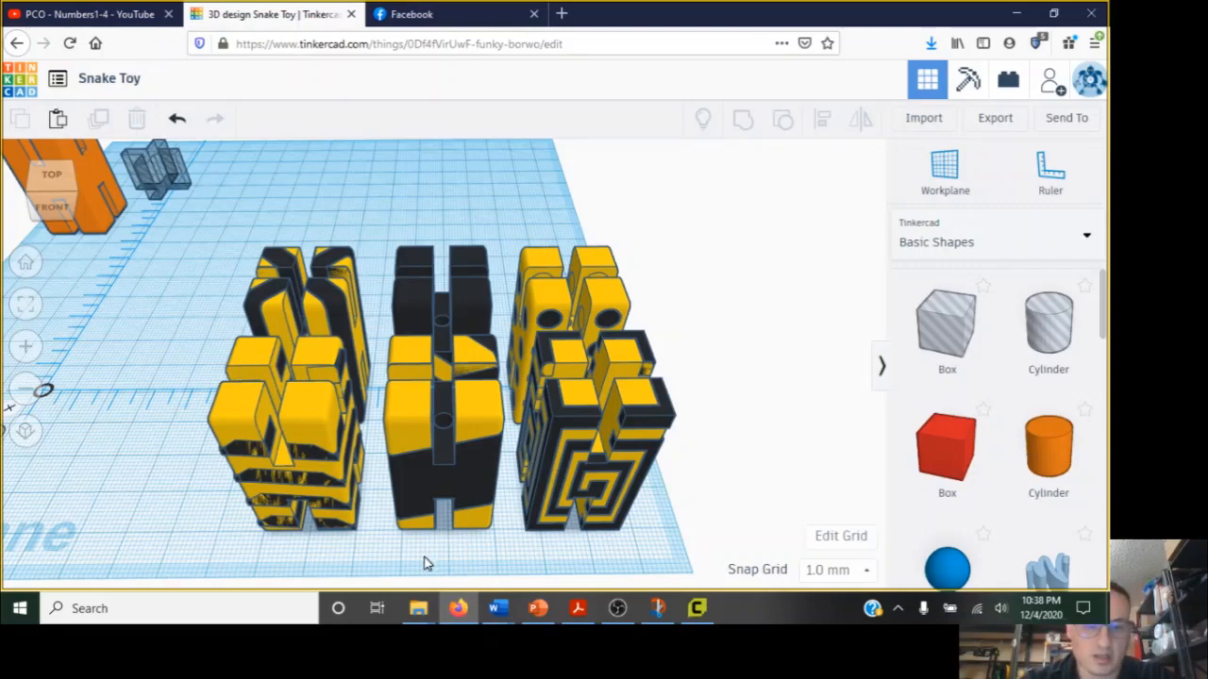
pyautogui.moveTo(424, 563)
pyautogui.mouseDown(button='right')
pyautogui.moveTo(410, 512)
pyautogui.moveTo(455, 564)
pyautogui.moveTo(410, 563)
pyautogui.moveTo(424, 561)
pyautogui.mouseUp(button='right')
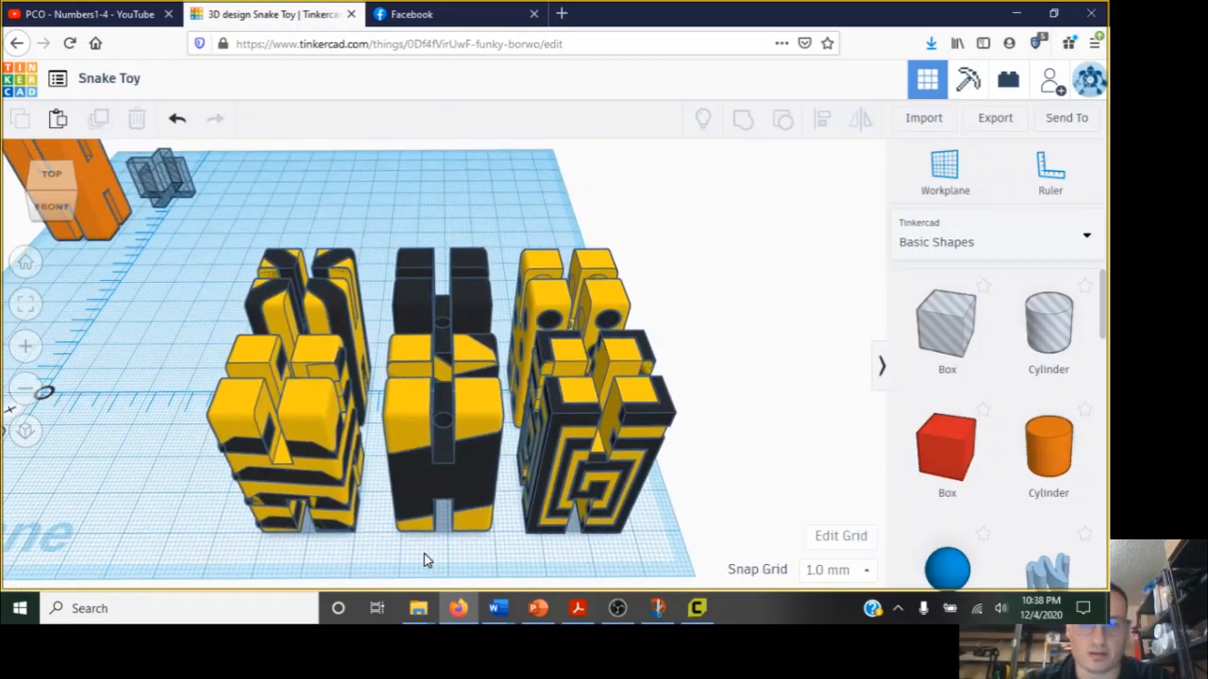
# Switch to Cura LulzBot Edition and load the two single-colour Snake Toy models onto the build plate.
pyautogui.click(697, 608)
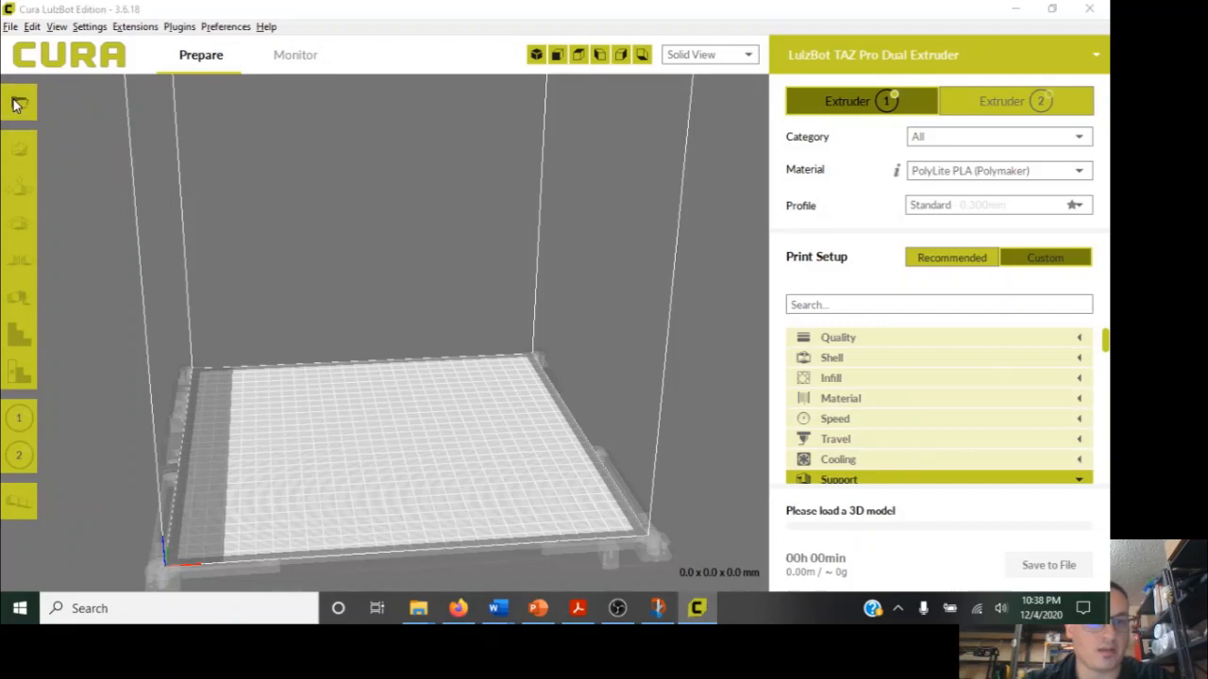
pyautogui.click(18, 102)
pyautogui.doubleClick(186, 172)
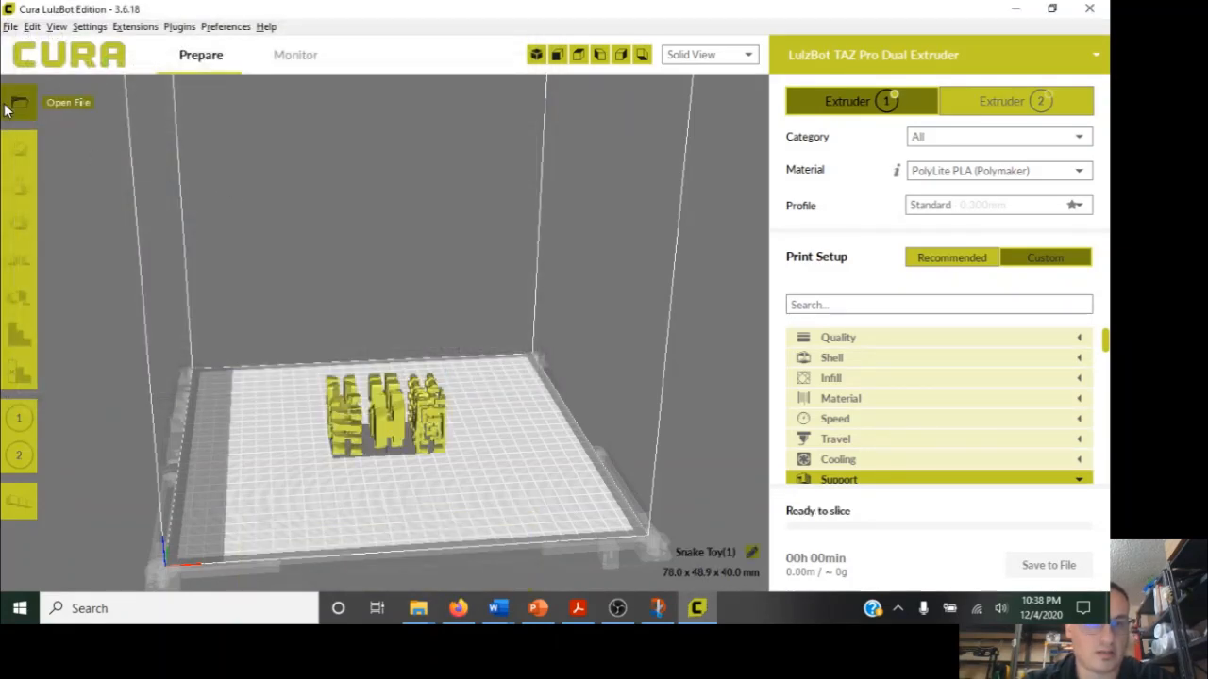
pyautogui.click(18, 102)
pyautogui.doubleClick(295, 175)
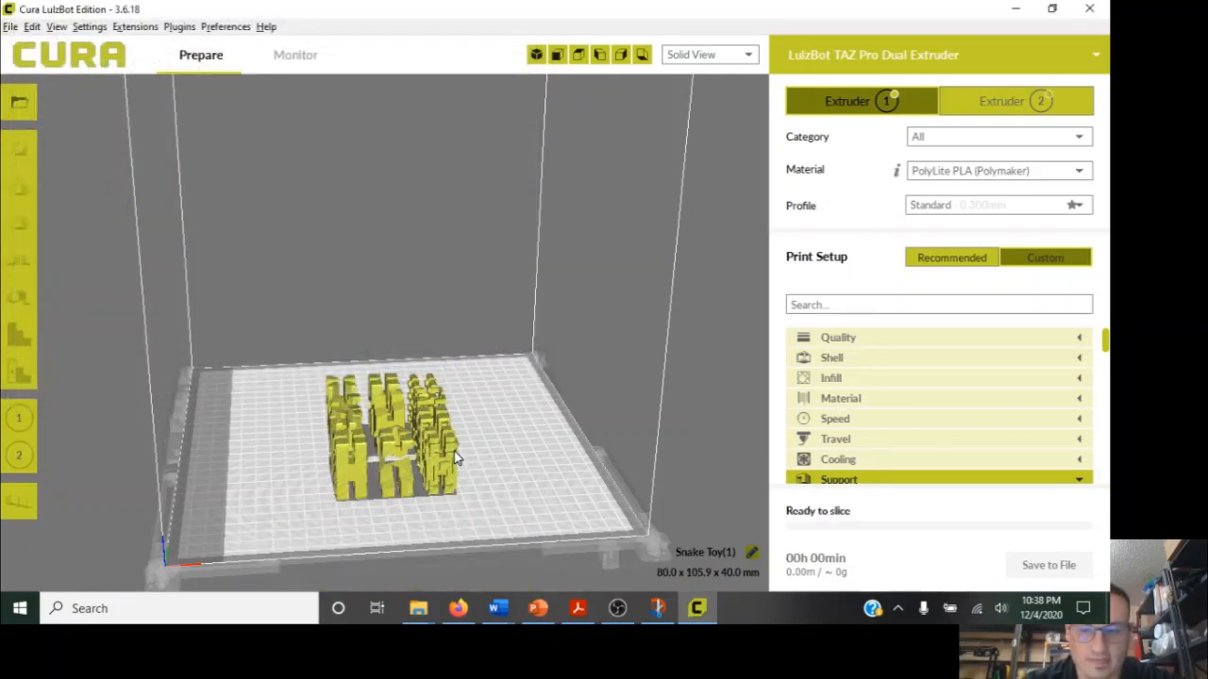
# Examine the two loaded models on the build plate and compare them with the coloured blocks in the Tinkercad design.
pyautogui.scroll(3, 454, 451)
pyautogui.scroll(-3, 472, 462)
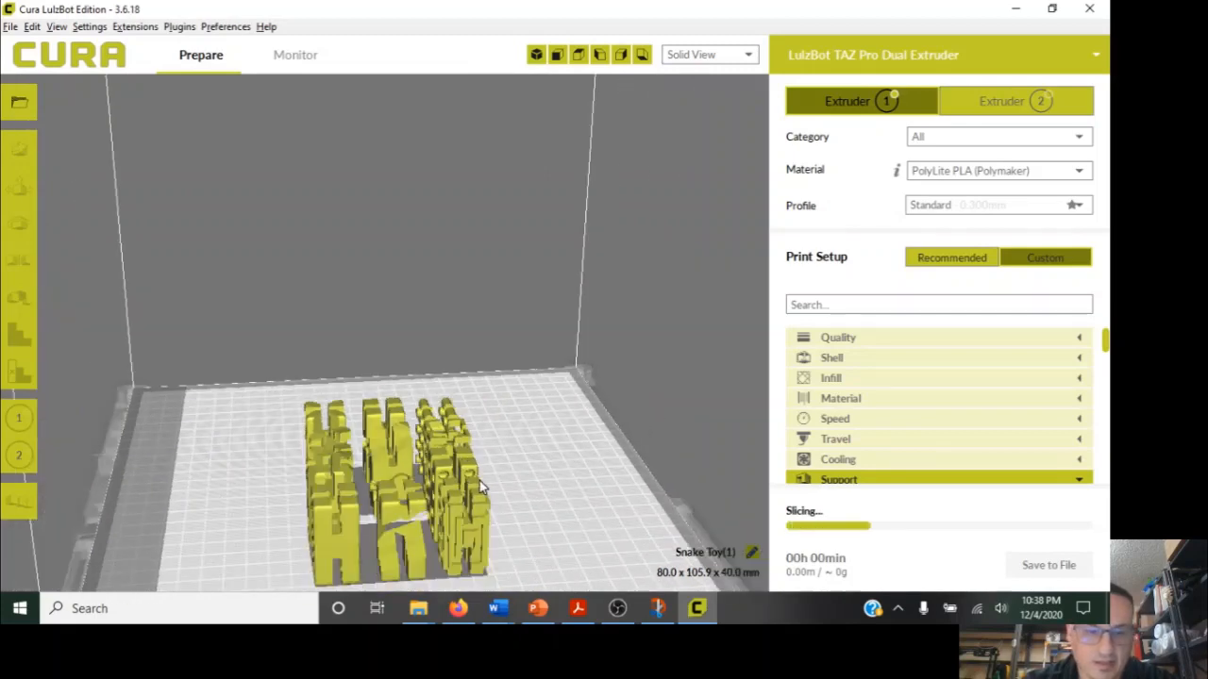
pyautogui.moveTo(418, 507); pyautogui.dragTo(477, 524, button='right')
pyautogui.scroll(2, 479, 522)
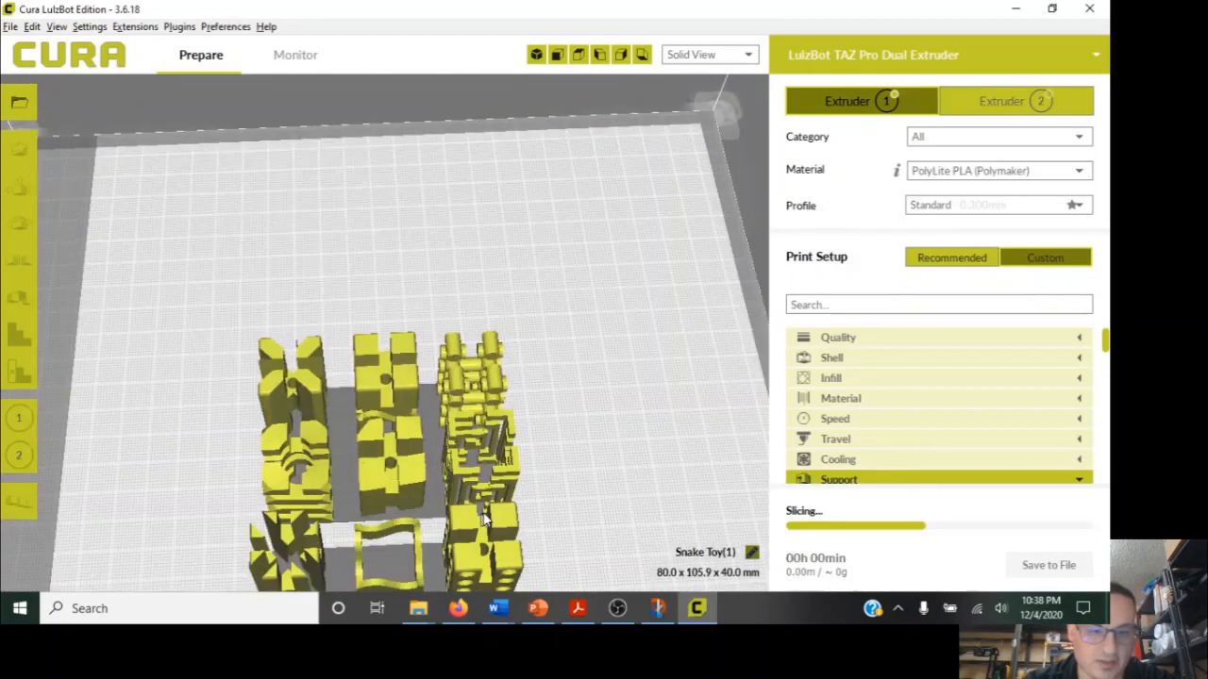
pyautogui.moveTo(535, 393); pyautogui.dragTo(544, 280, button='right')
pyautogui.rightClick(566, 394)
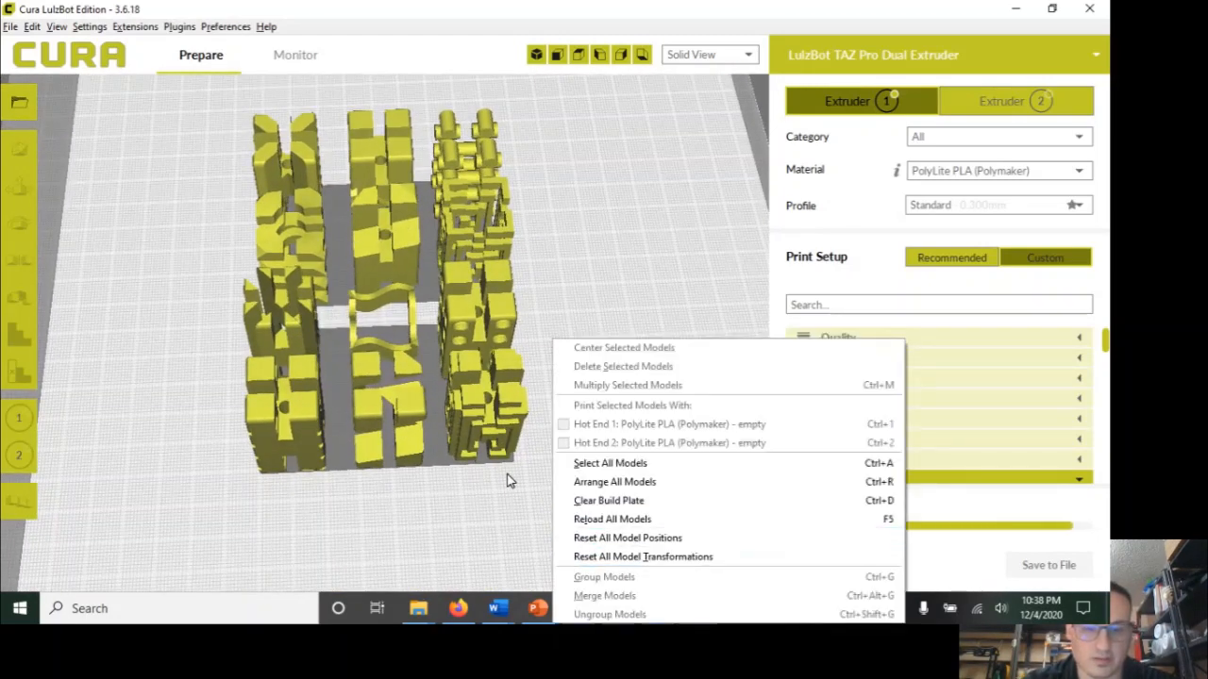
pyautogui.click(496, 483)
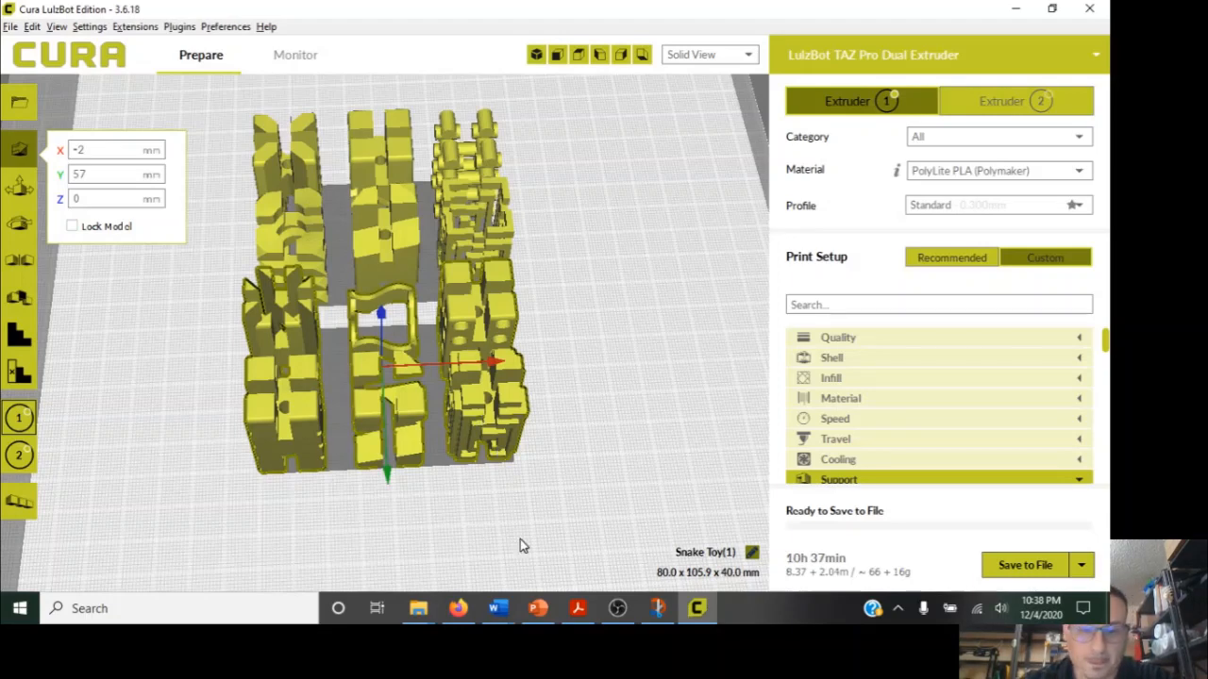
pyautogui.click(457, 609)
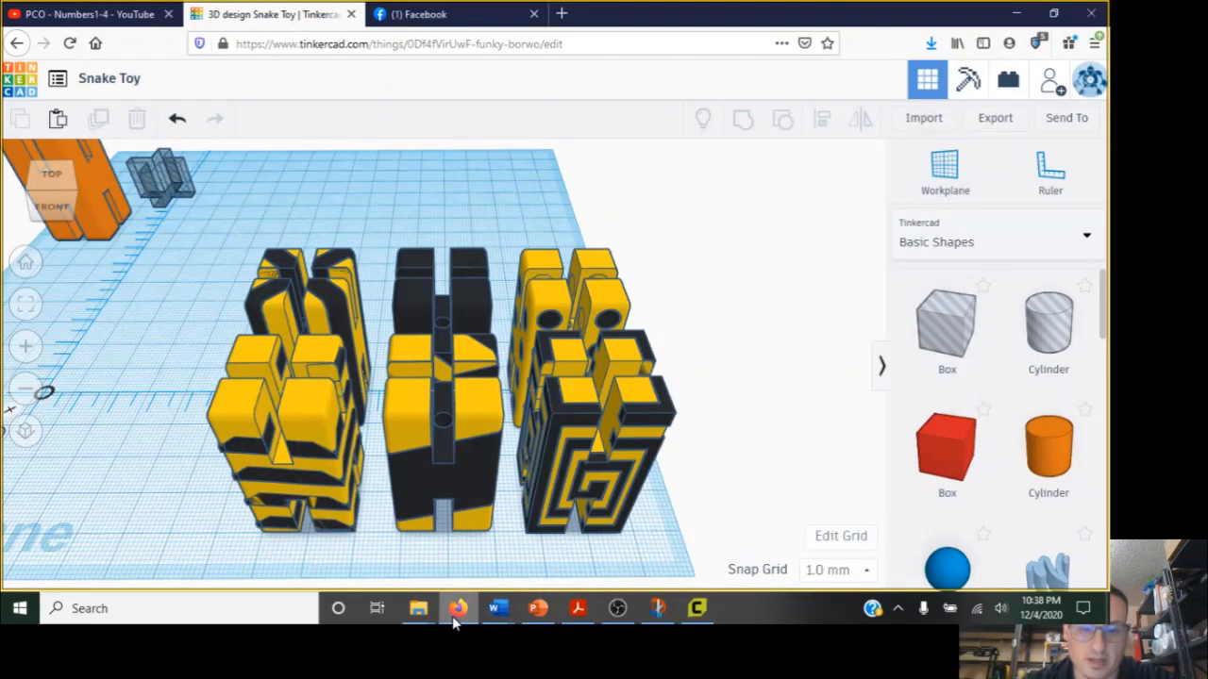
pyautogui.click(456, 612)
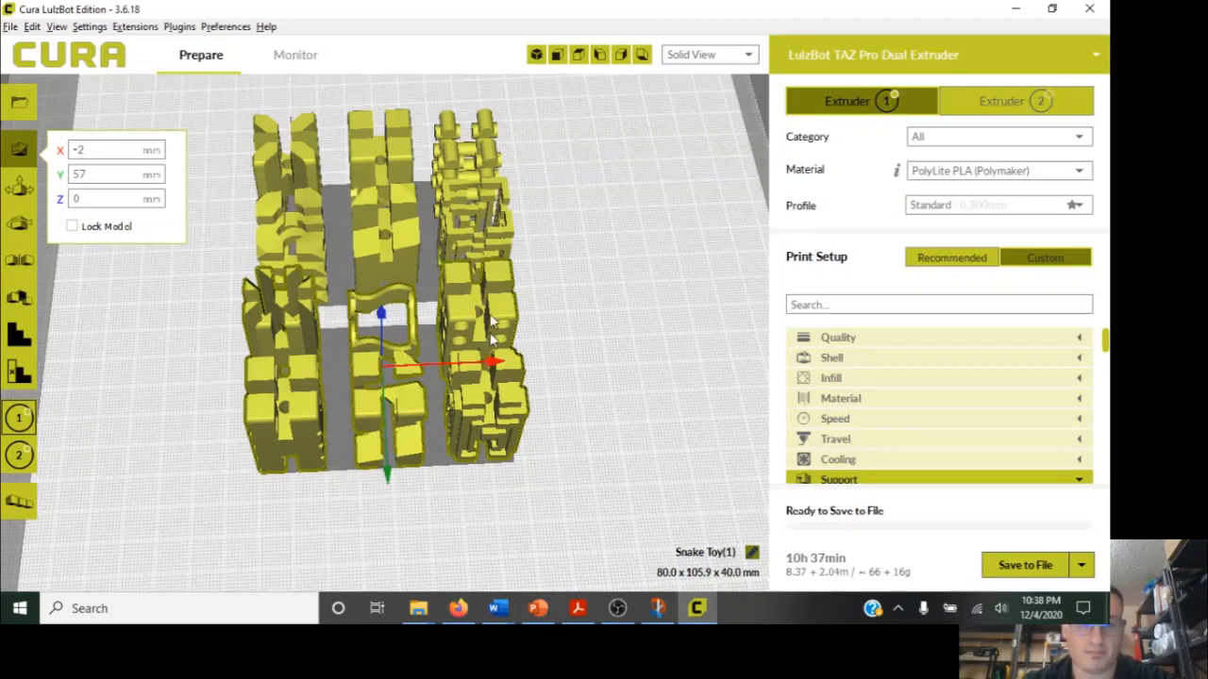
# Assign the rear model to extruder 2 and the front model to extruder 1.
pyautogui.click(410, 230)
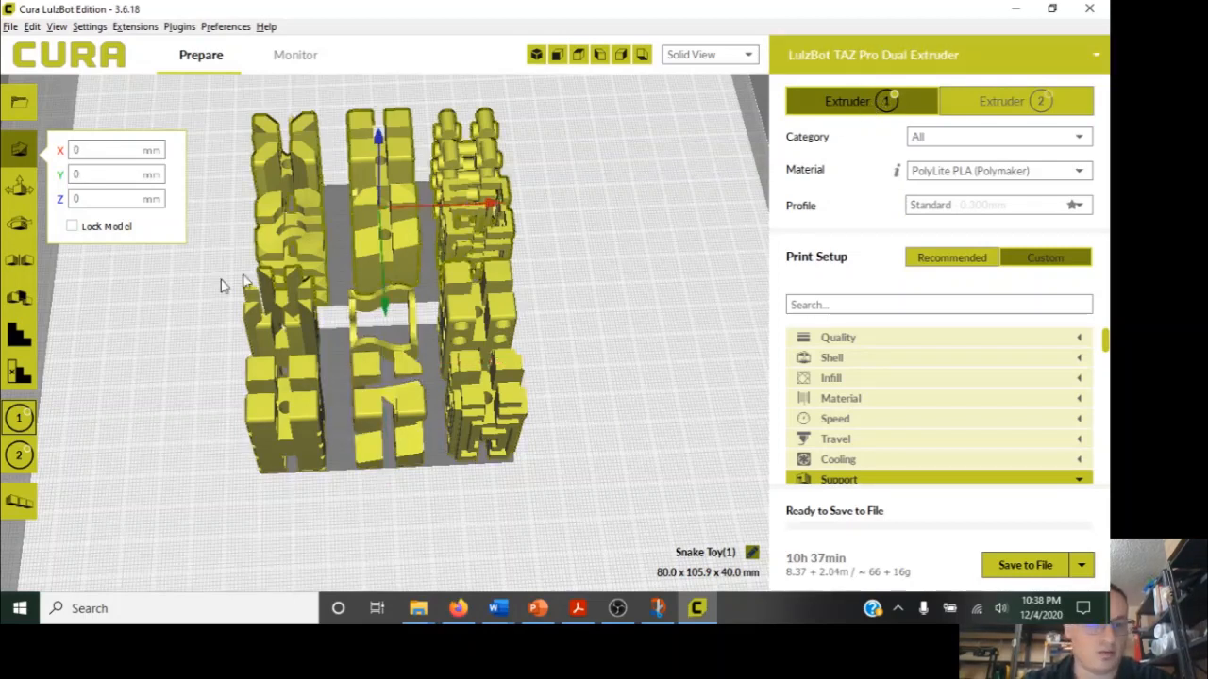
pyautogui.click(25, 456)
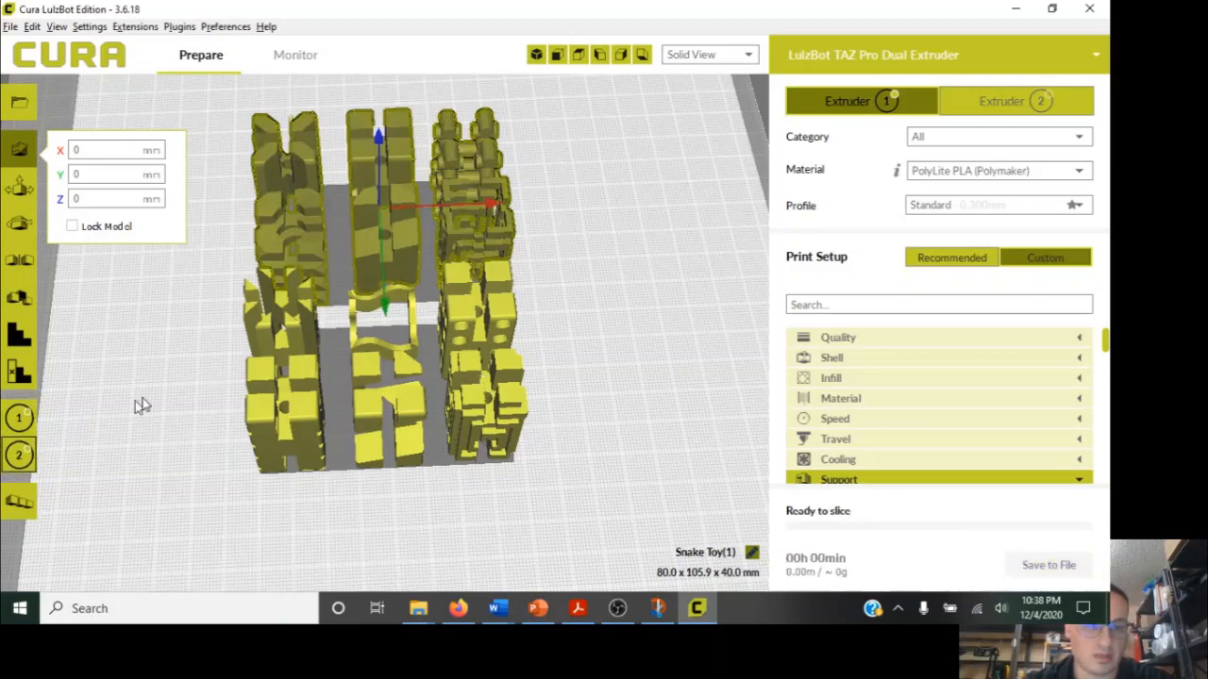
pyautogui.click(267, 424)
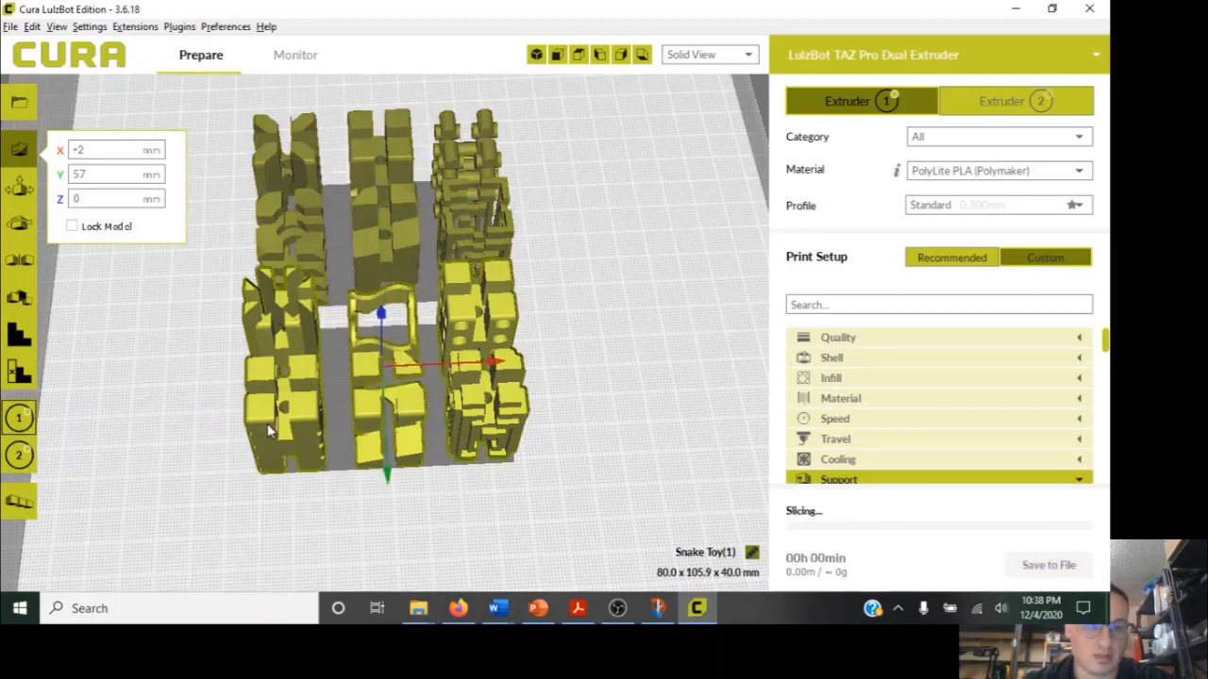
pyautogui.click(26, 424)
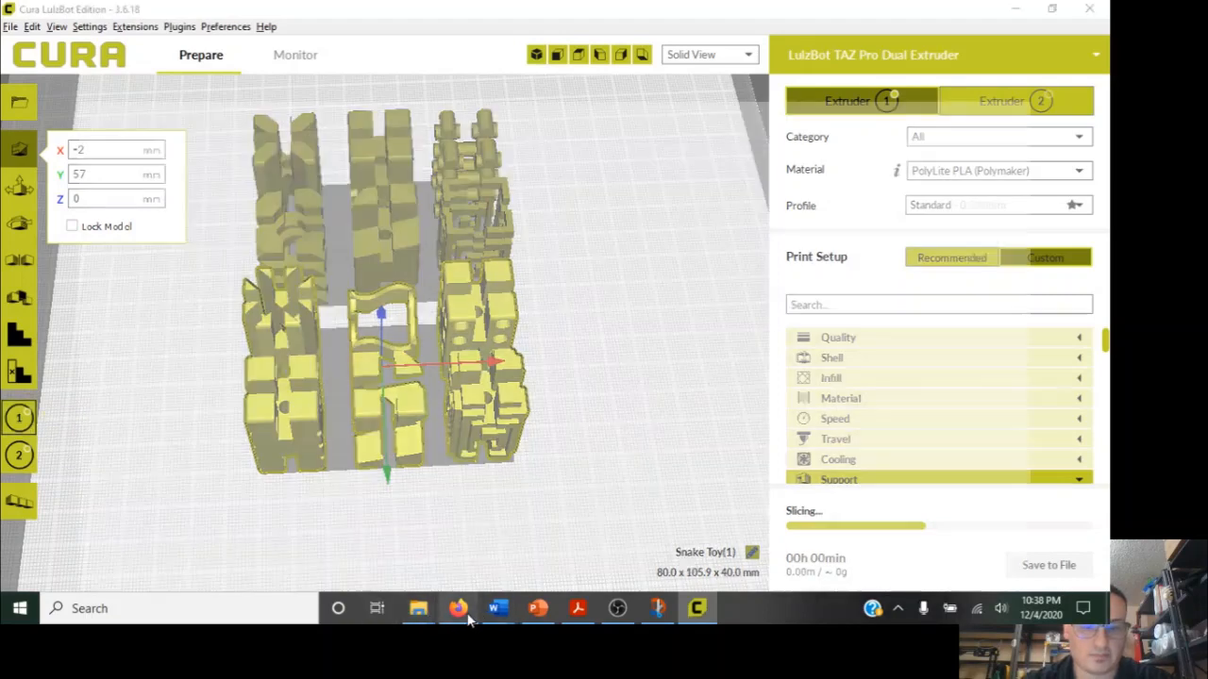
# Recheck the colours in Tinkercad, return to Cura, and merge the two models into one set of two-colour blocks.
pyautogui.click(466, 614)
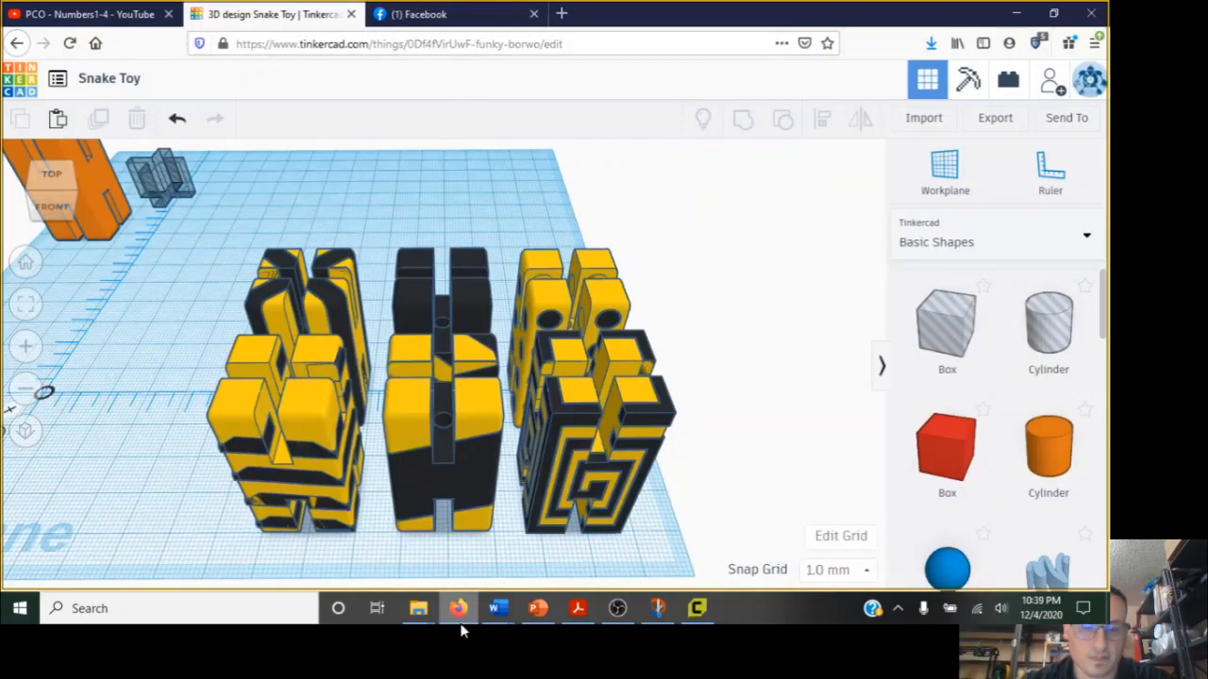
pyautogui.click(461, 625)
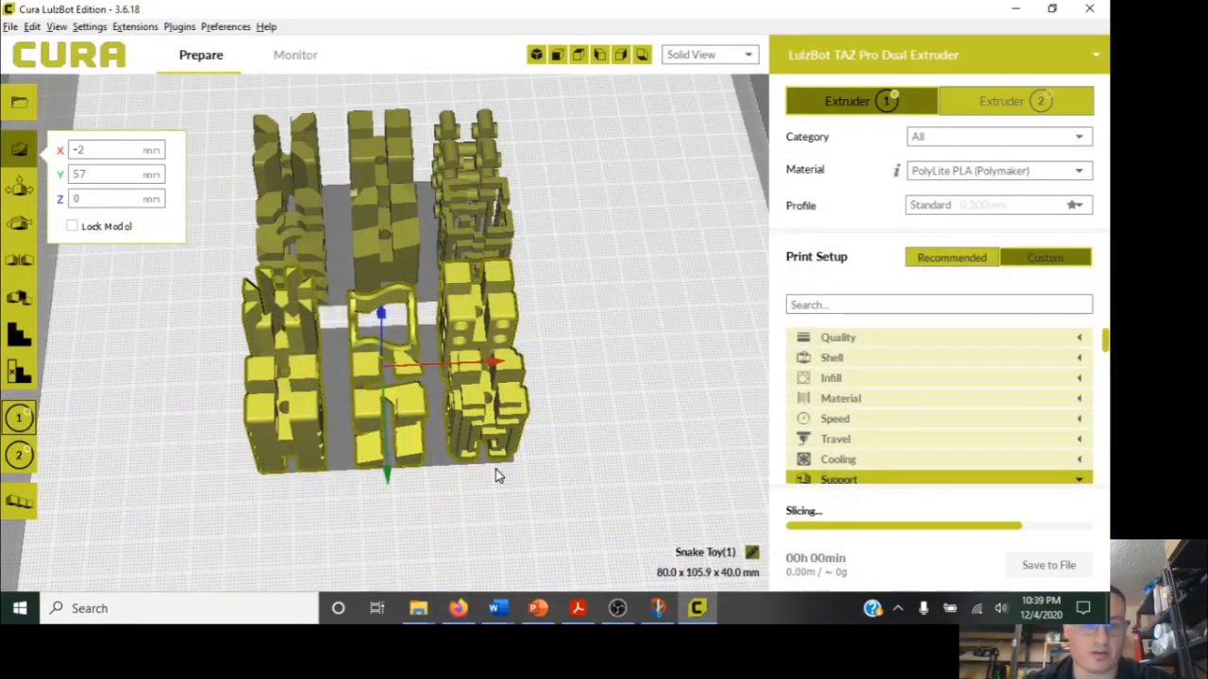
pyautogui.moveTo(541, 450); pyautogui.dragTo(591, 458, button='right')
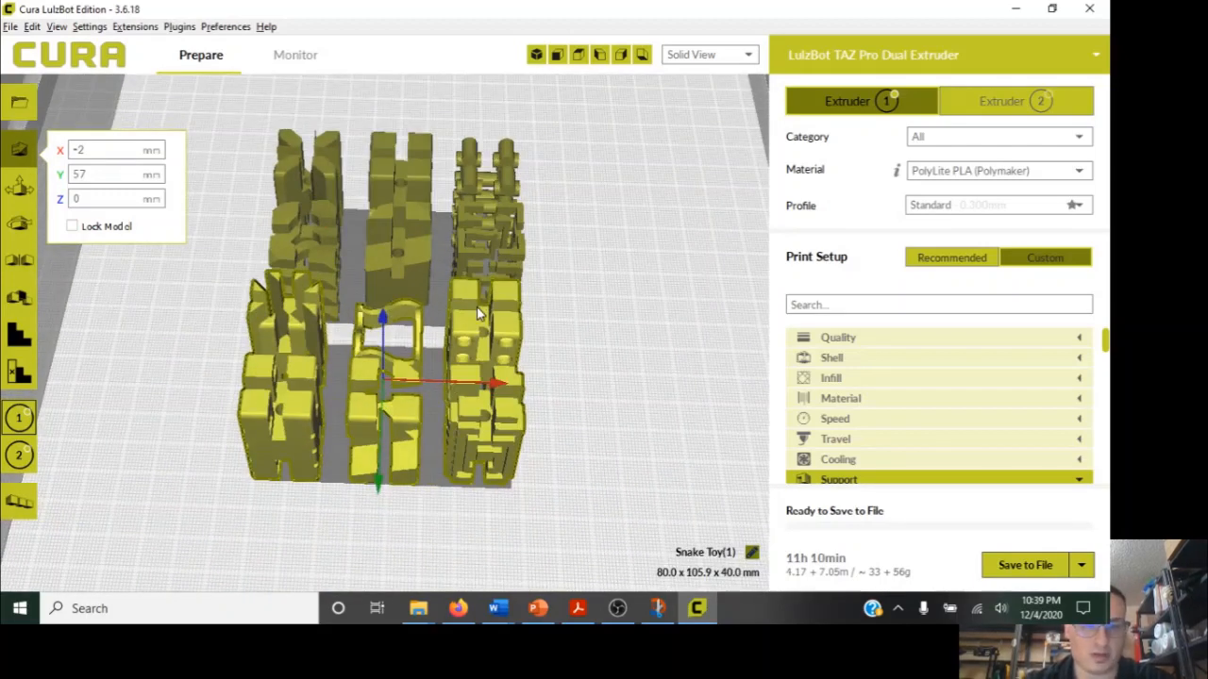
pyautogui.keyDown('ctrl'); pyautogui.click(411, 250); pyautogui.keyUp('ctrl')
pyautogui.rightClick(412, 250)
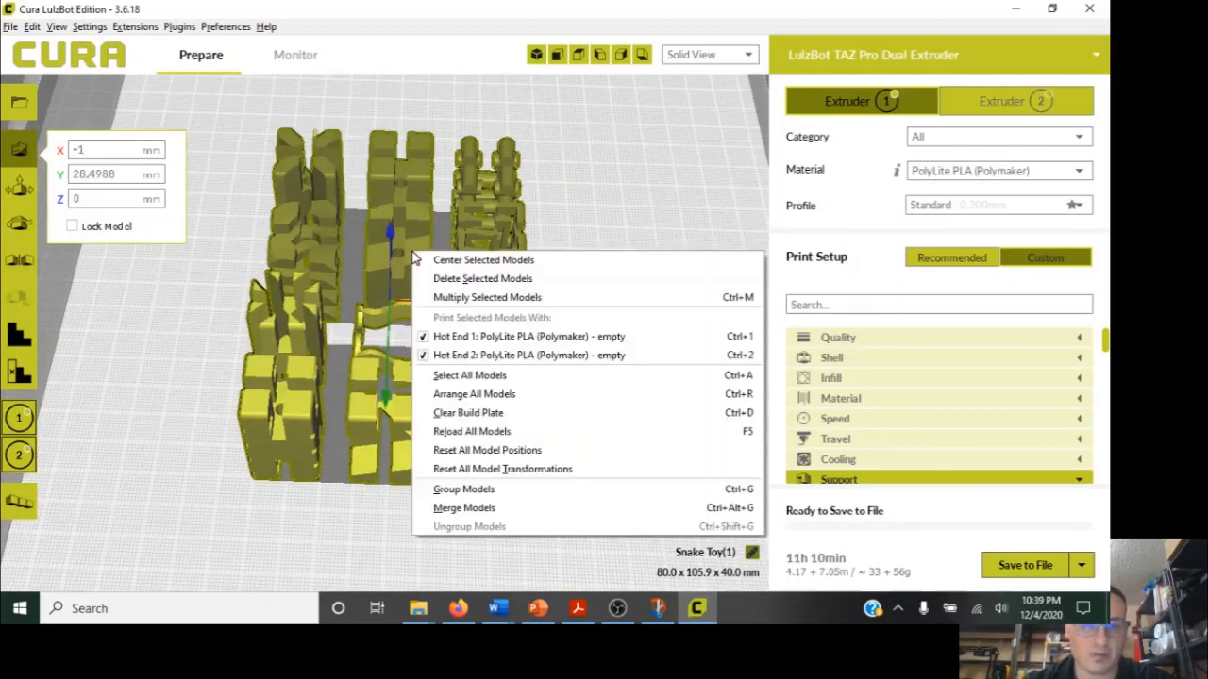
pyautogui.click(452, 510)
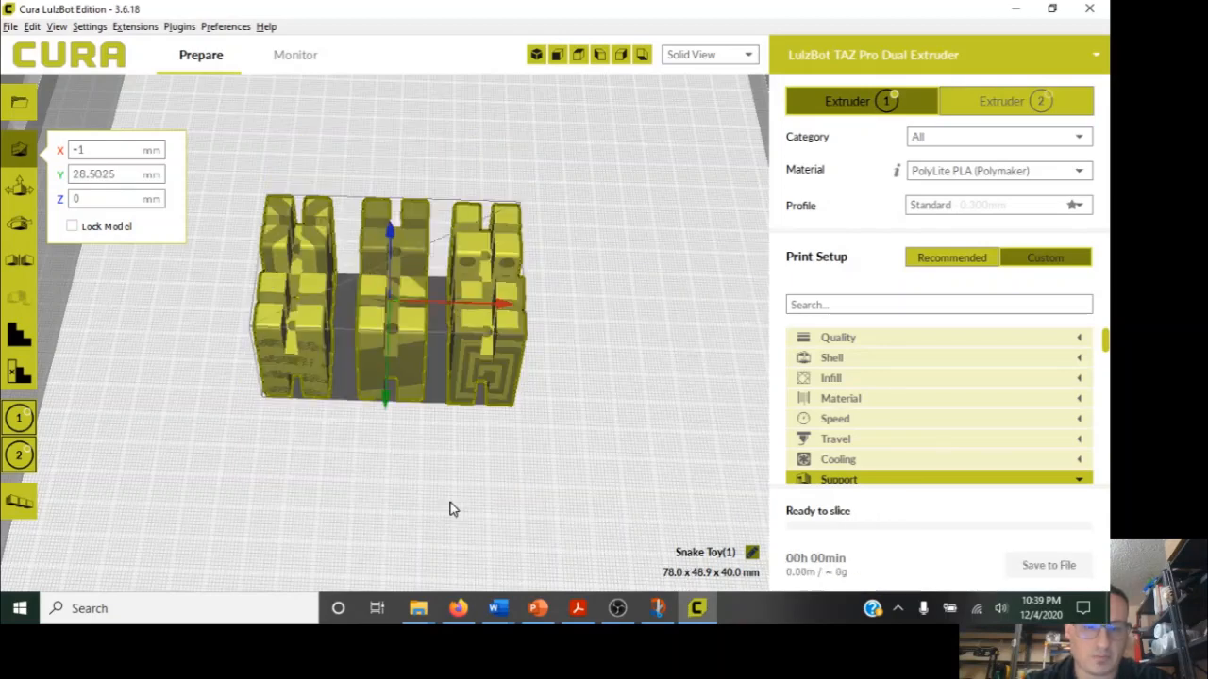
pyautogui.click(479, 467)
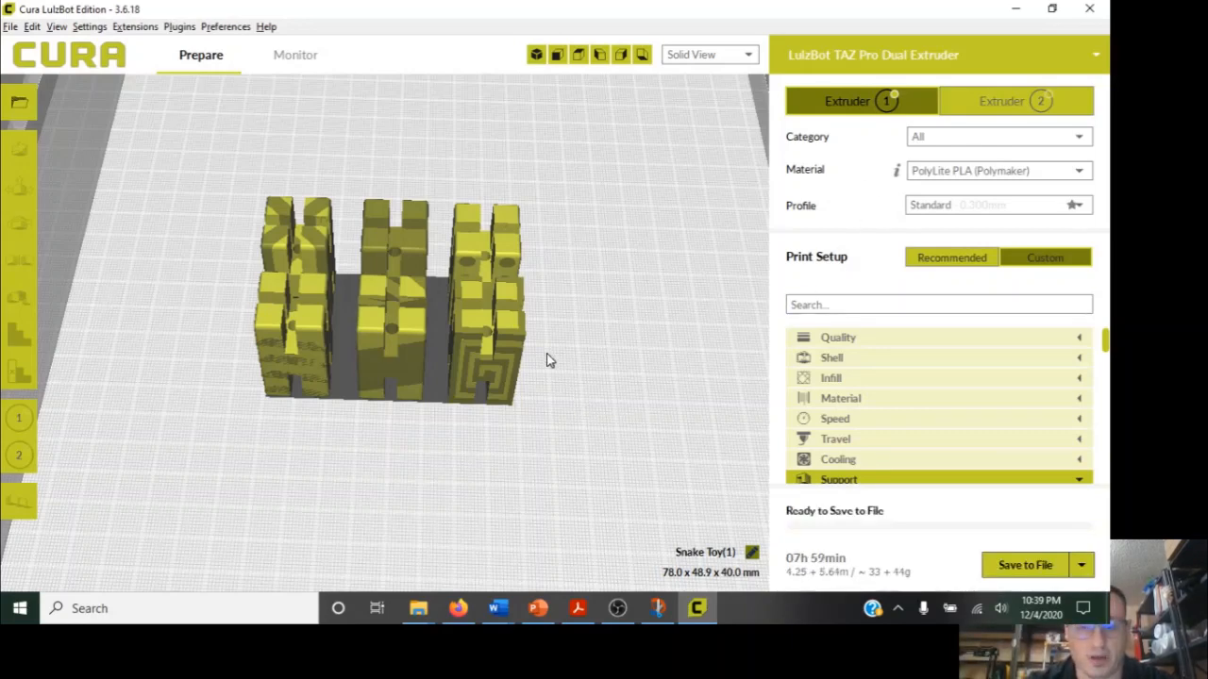
pyautogui.scroll(3, 548, 354)
pyautogui.scroll(-1, 577, 362)
pyautogui.moveTo(576, 370); pyautogui.dragTo(579, 421, button='right')
# Review the support settings in the custom print setup and turn off Generate Support.
pyautogui.scroll(-3, 1032, 412)
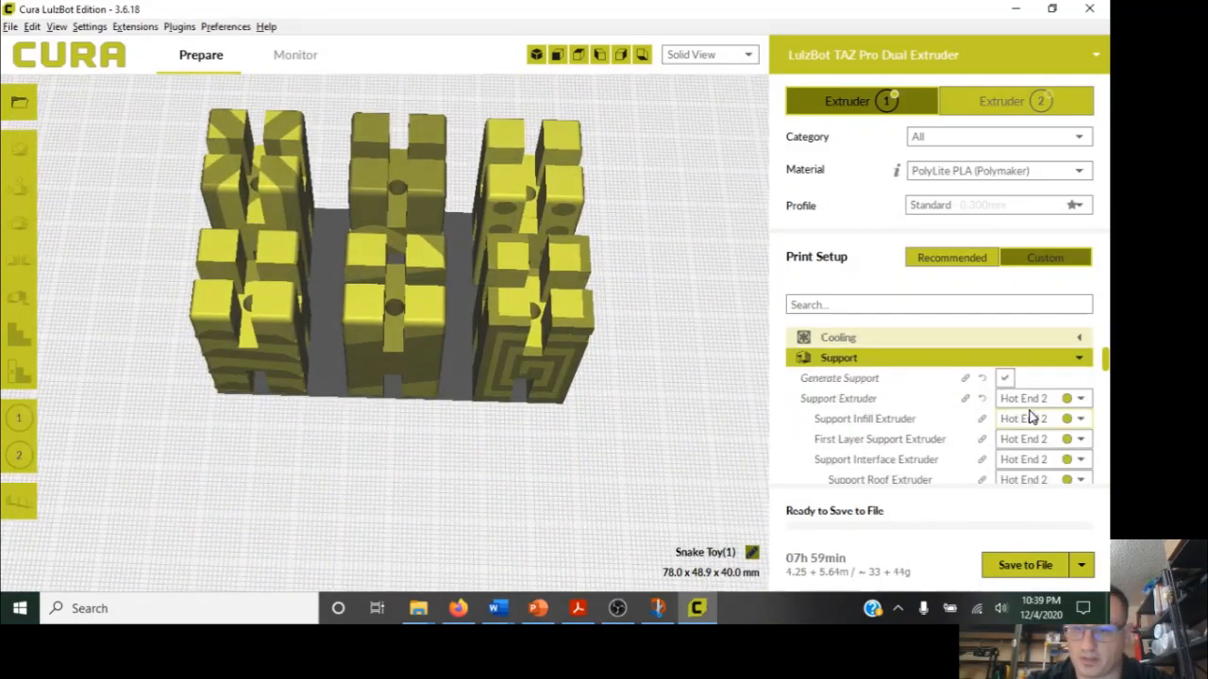
pyautogui.scroll(3, 1100, 400)
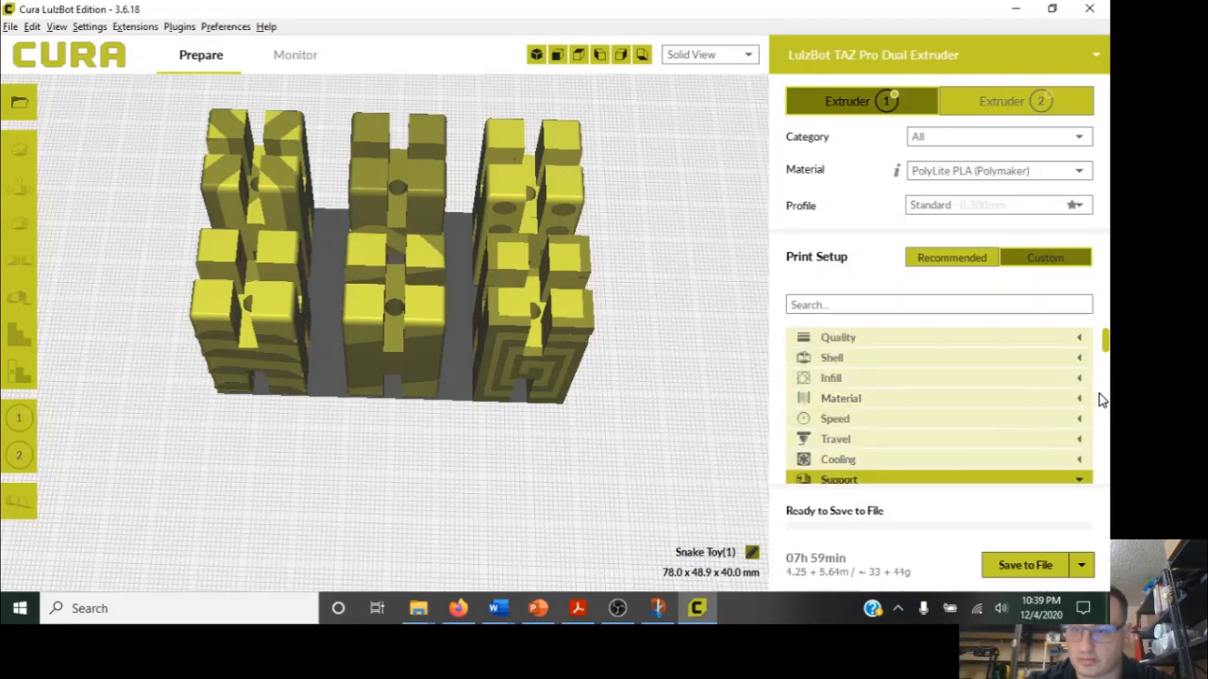
pyautogui.scroll(-6, 1100, 400)
pyautogui.scroll(2, 1085, 400)
pyautogui.scroll(-1, 1081, 400)
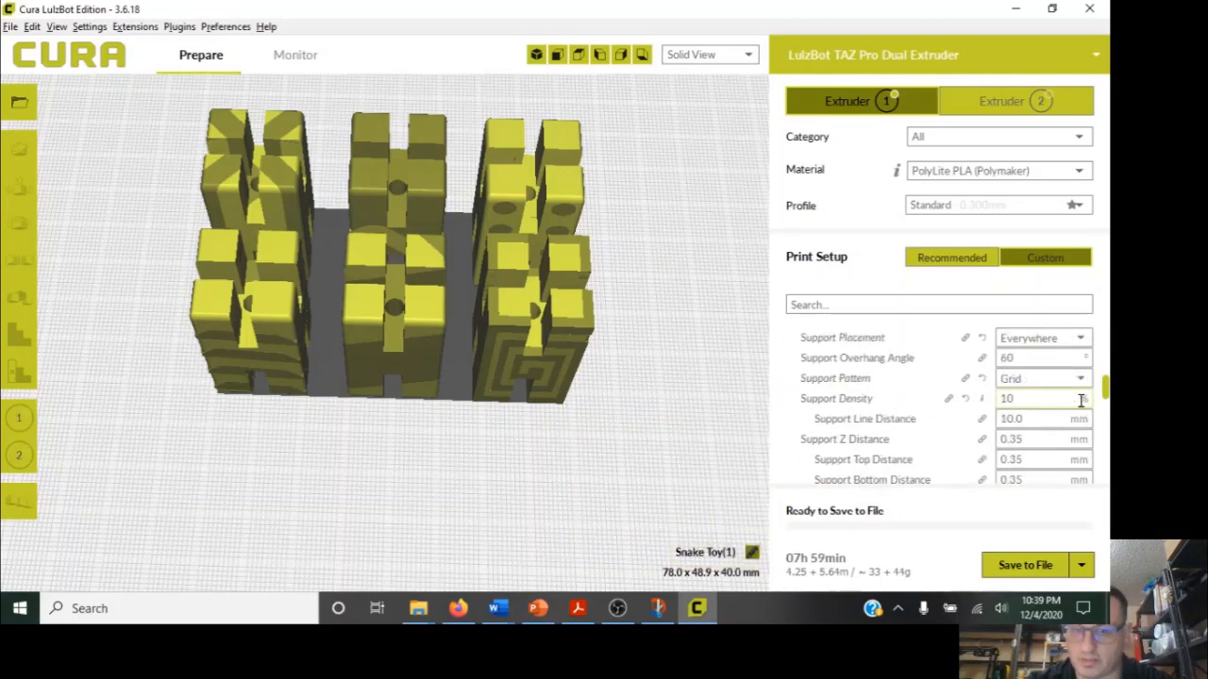
pyautogui.scroll(-1, 1080, 400)
pyautogui.scroll(3, 1078, 406)
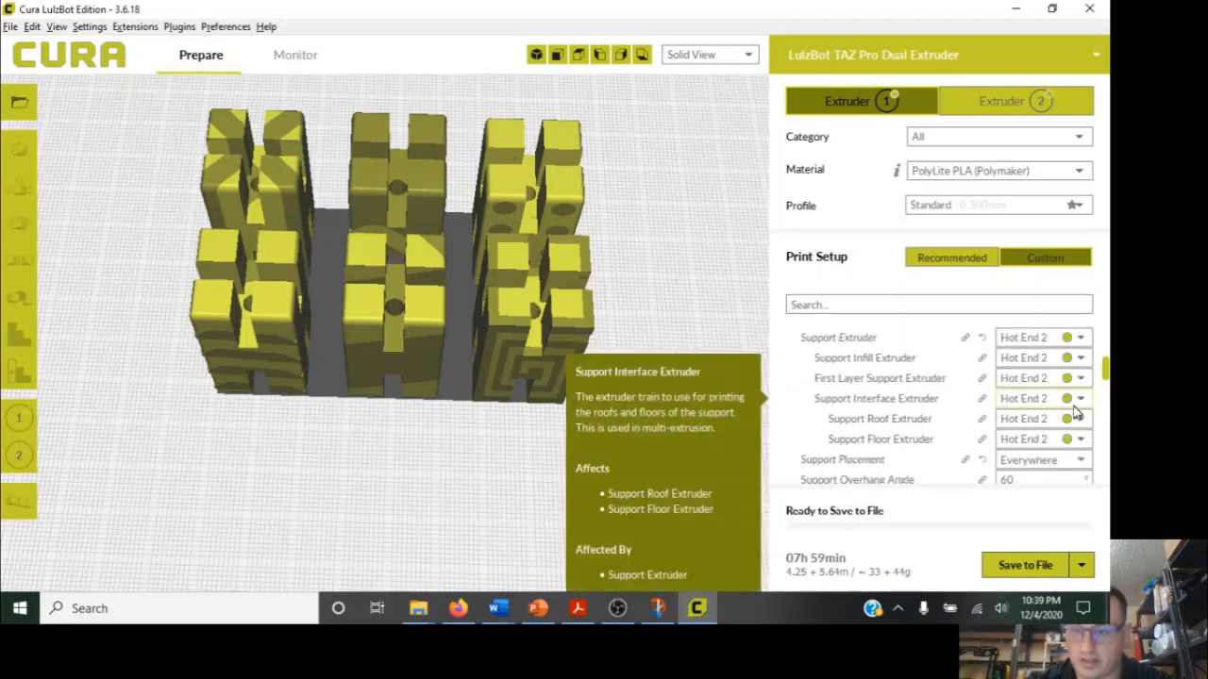
pyautogui.scroll(1, 1095, 401)
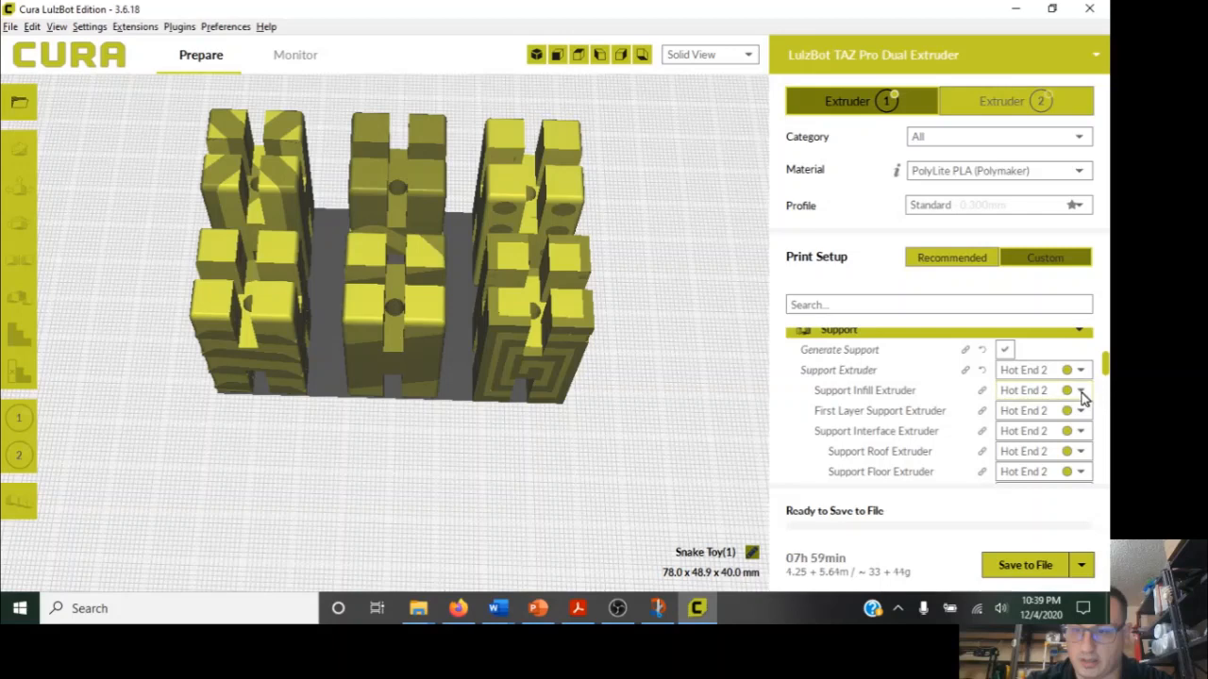
pyautogui.click(1011, 354)
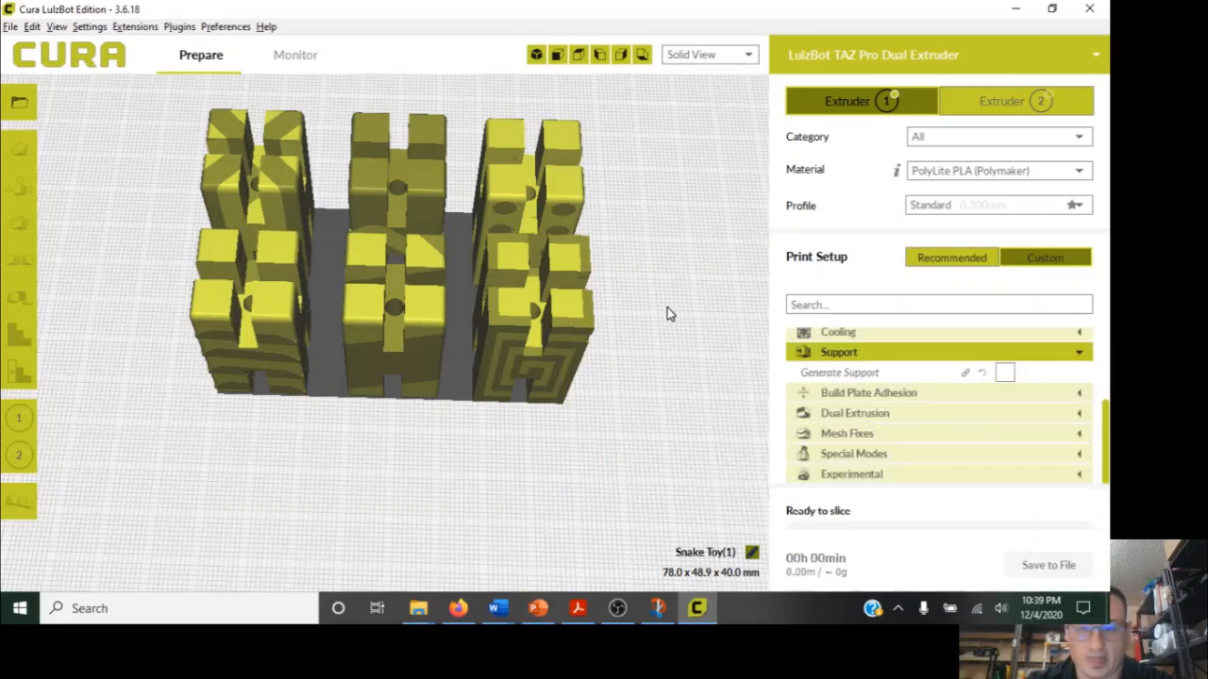
pyautogui.scroll(-2, 667, 315)
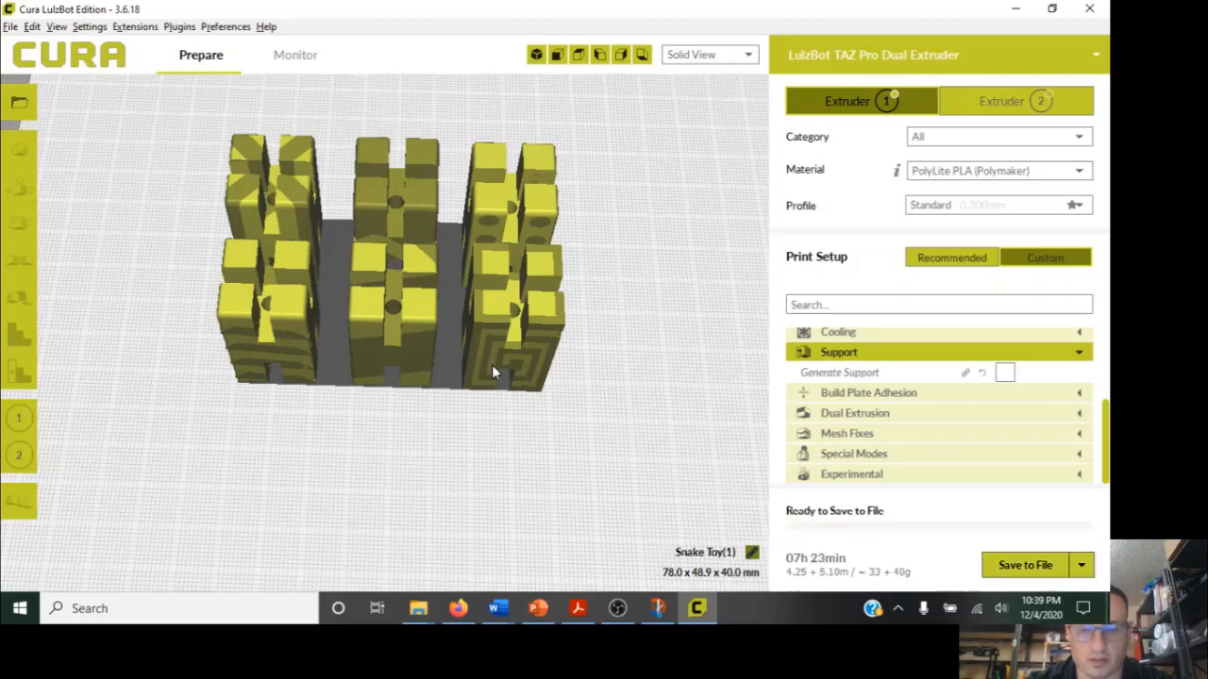
pyautogui.scroll(3, 508, 368)
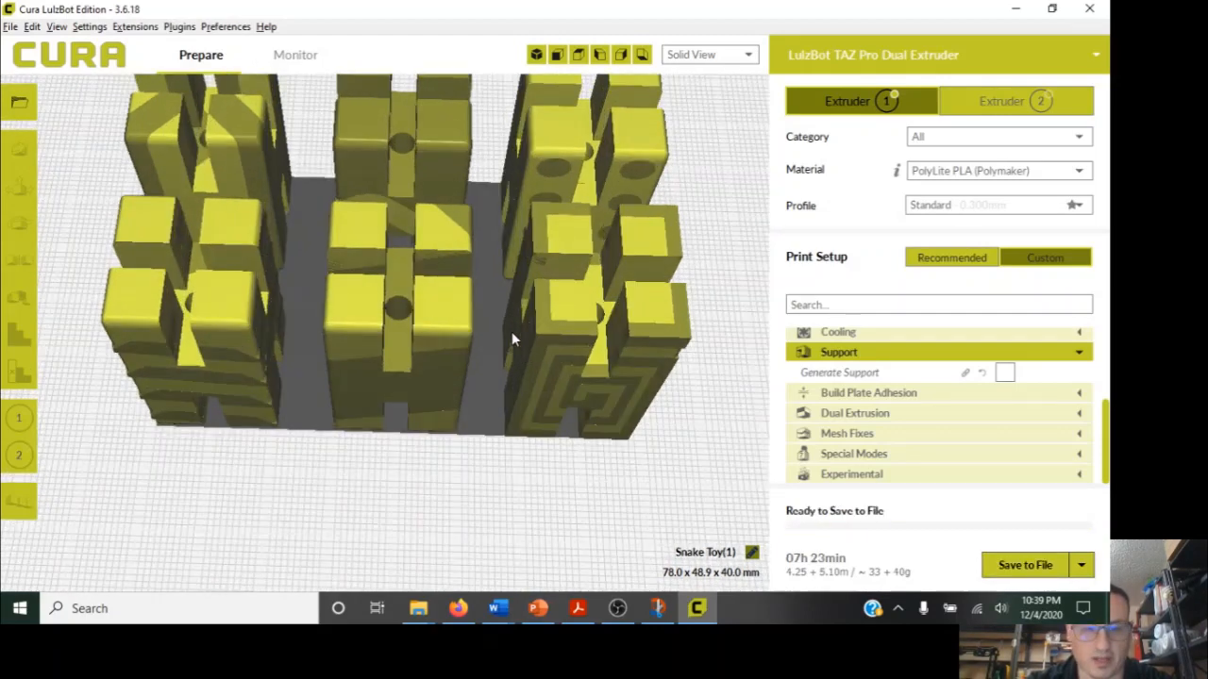
# Switch the merged blocks to Layer View and inspect their walls and infill at layer 34.
pyautogui.moveTo(505, 323); pyautogui.dragTo(501, 234, button='right')
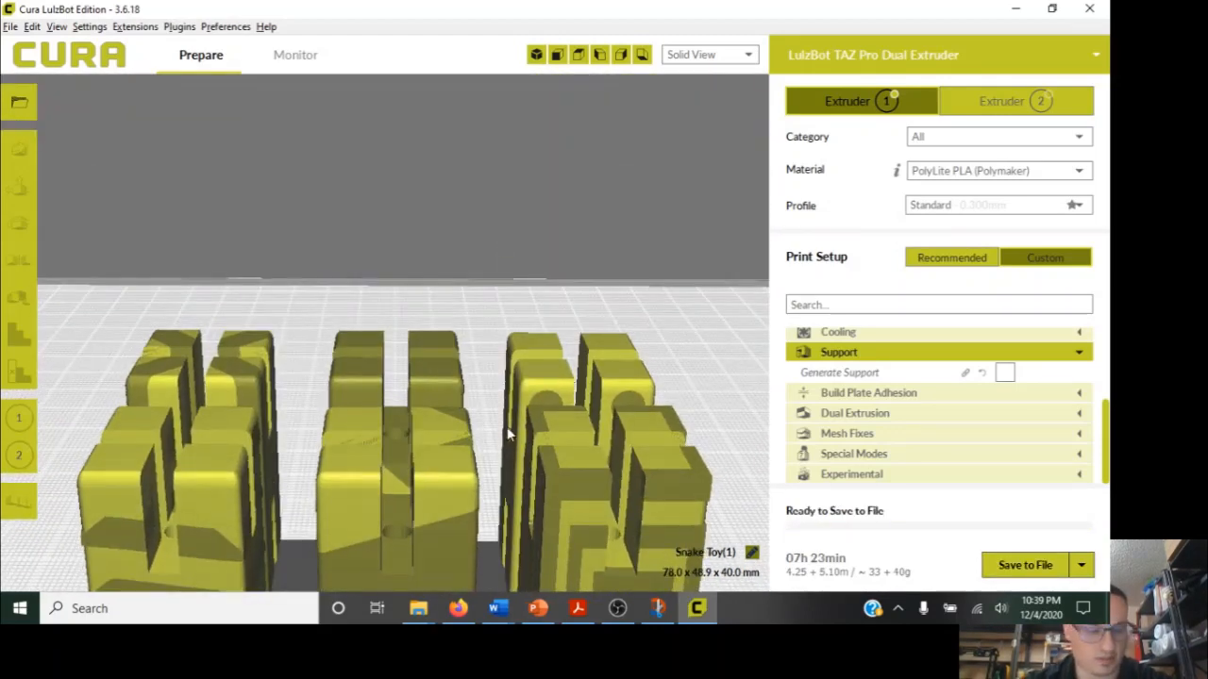
pyautogui.moveTo(503, 451); pyautogui.dragTo(532, 355, button='right')
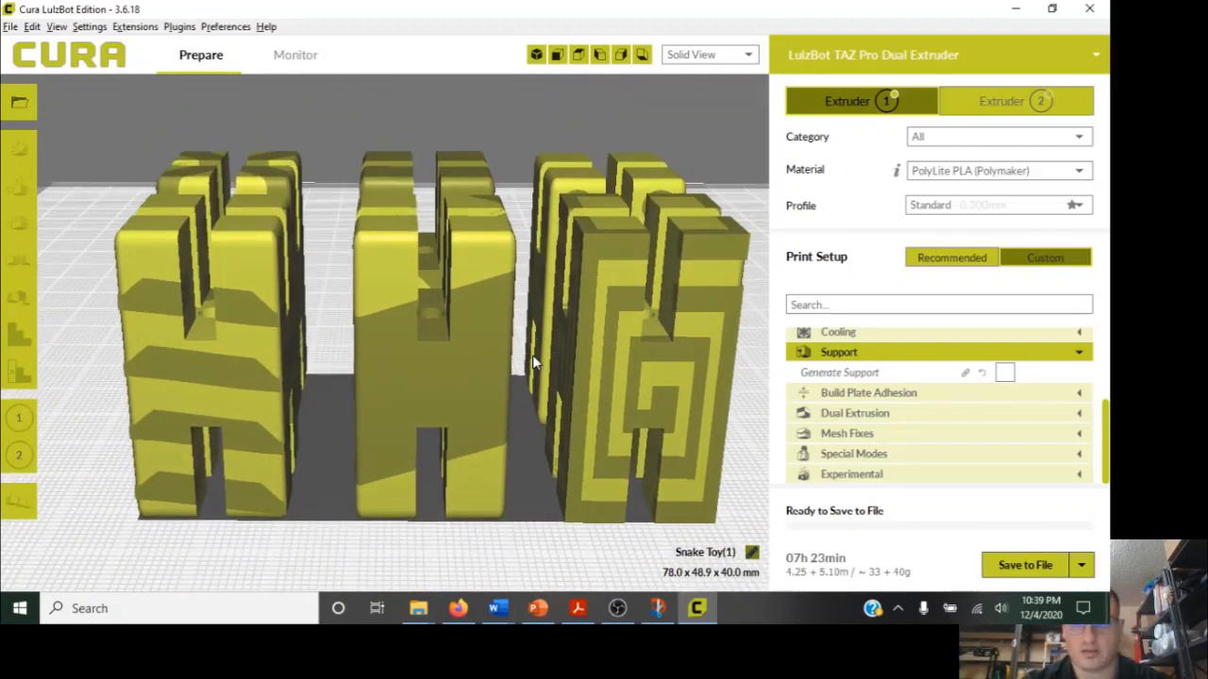
pyautogui.click(728, 57)
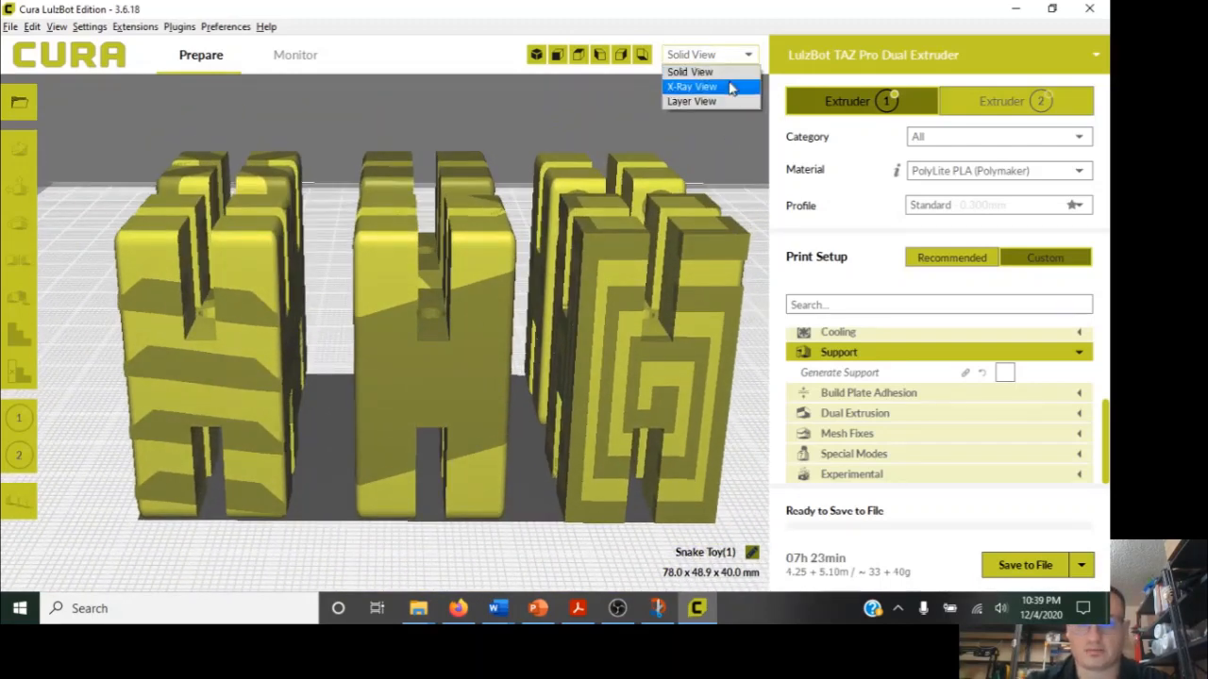
pyautogui.click(715, 101)
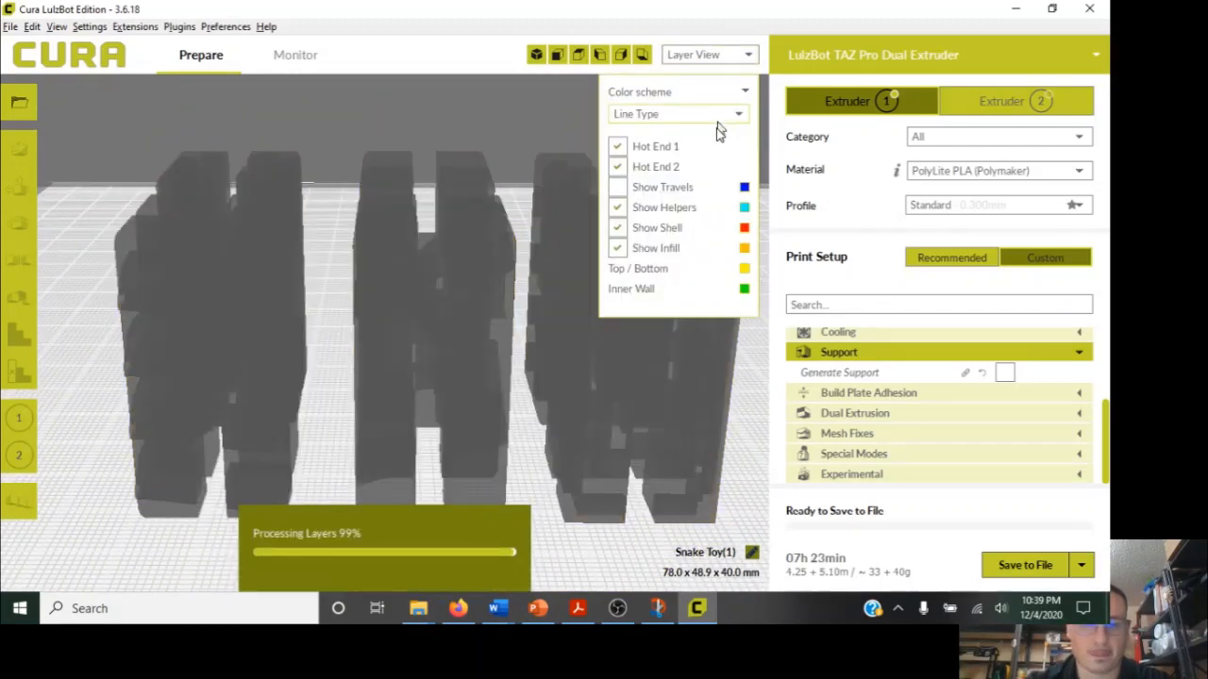
pyautogui.moveTo(745, 370); pyautogui.dragTo(747, 507)
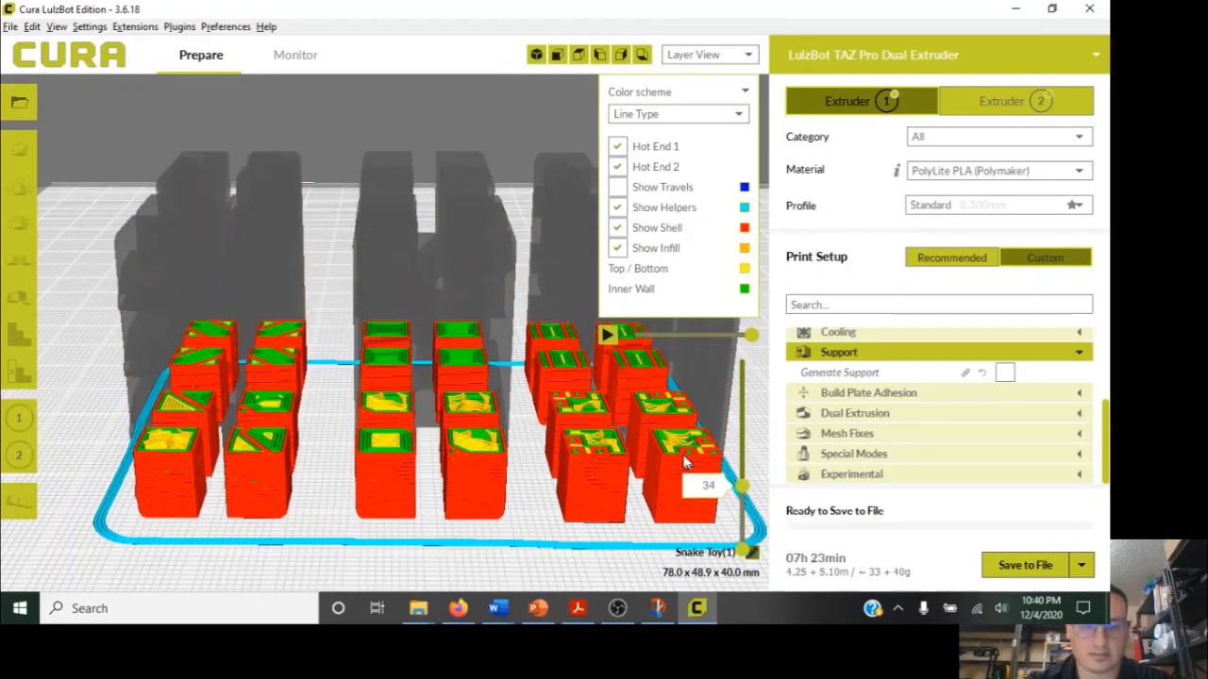
pyautogui.moveTo(678, 445); pyautogui.dragTo(674, 509, button='right')
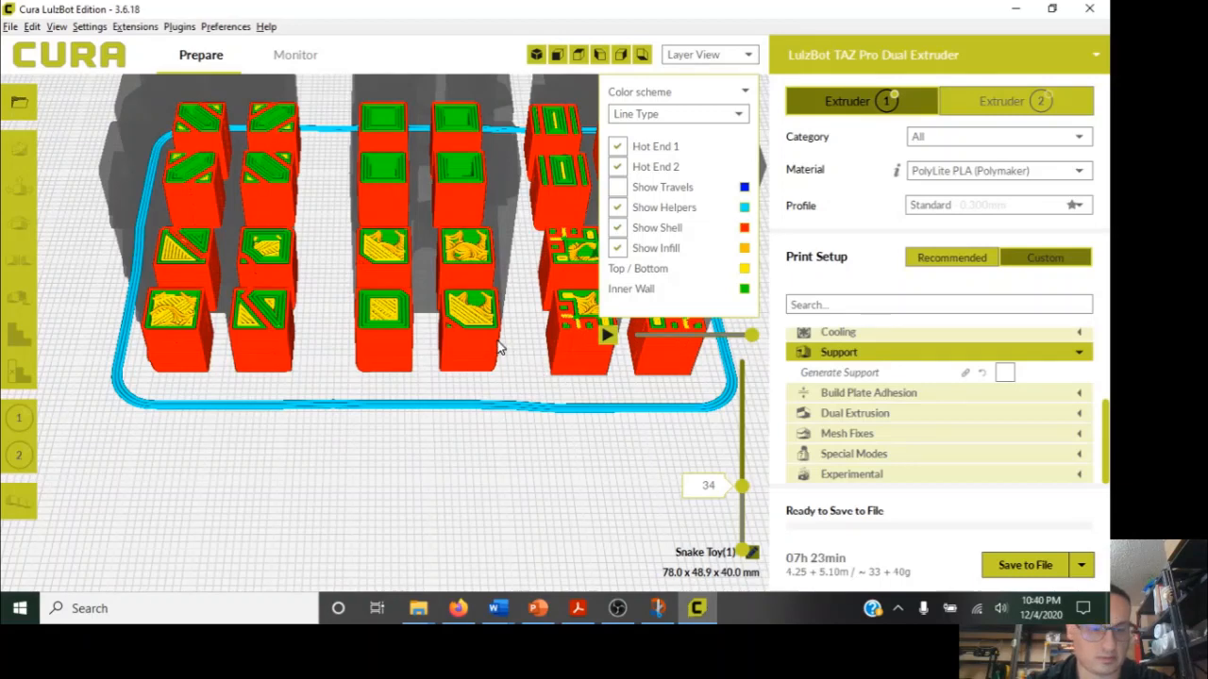
pyautogui.scroll(3, 435, 374)
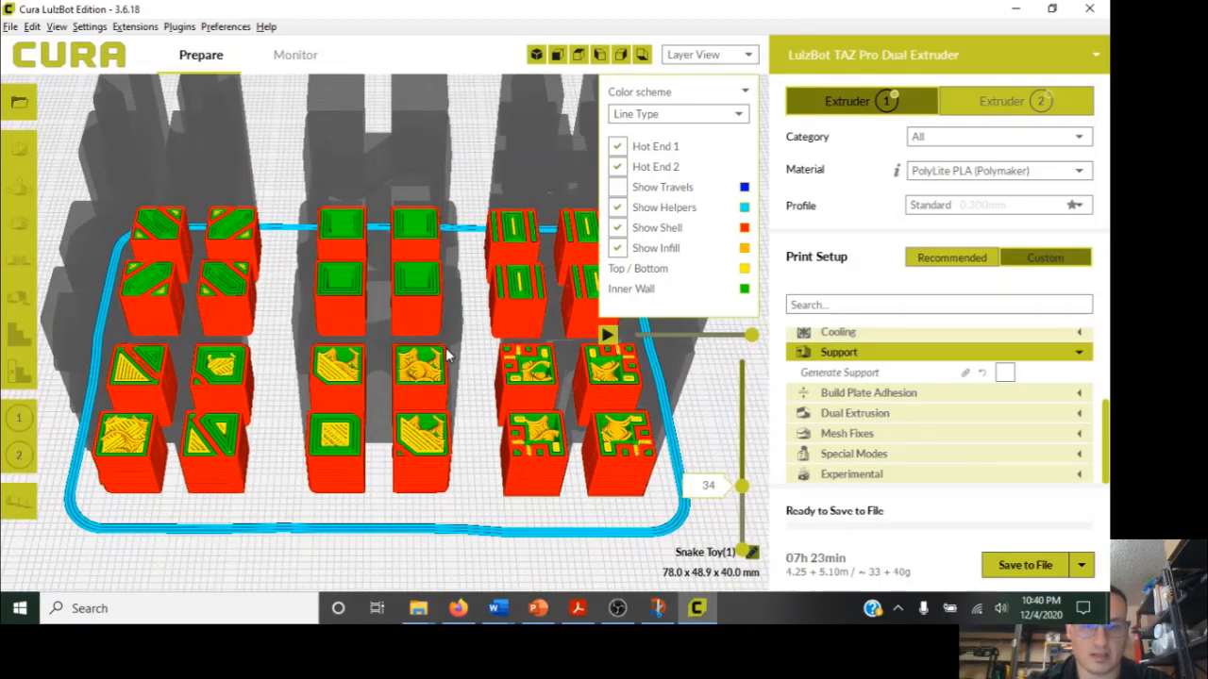
# Close the support settings and set extruder 1's infill density to 10%.
pyautogui.click(1079, 352)
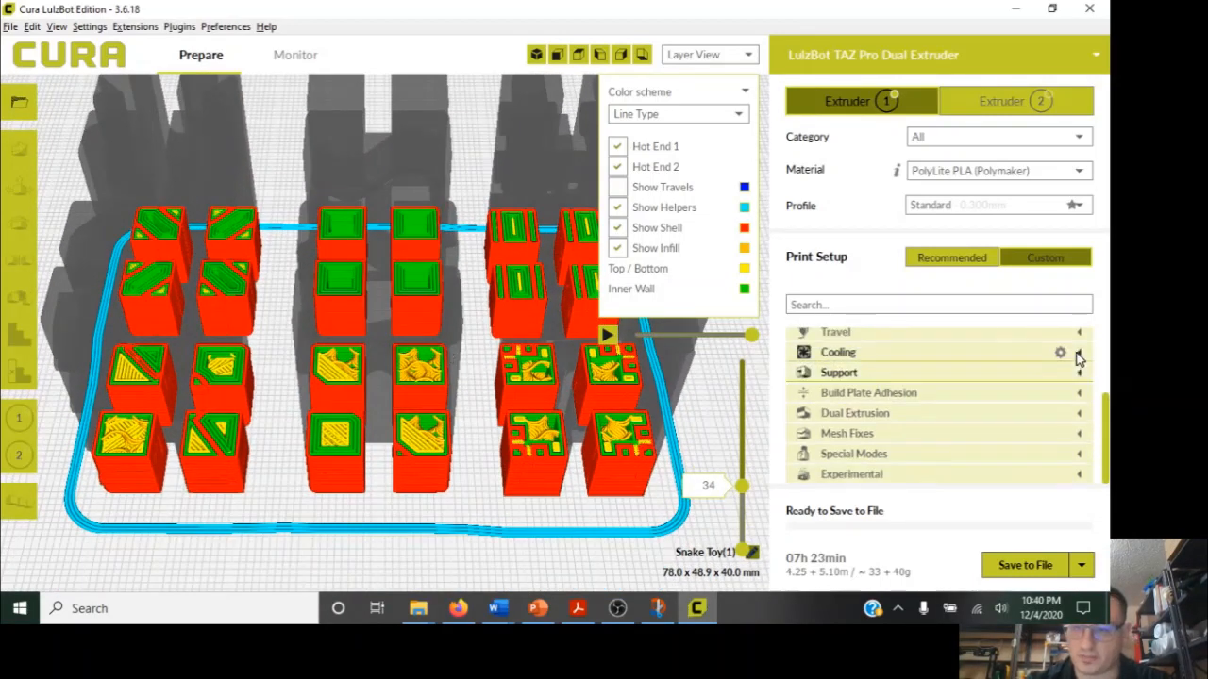
pyautogui.scroll(3, 1073, 382)
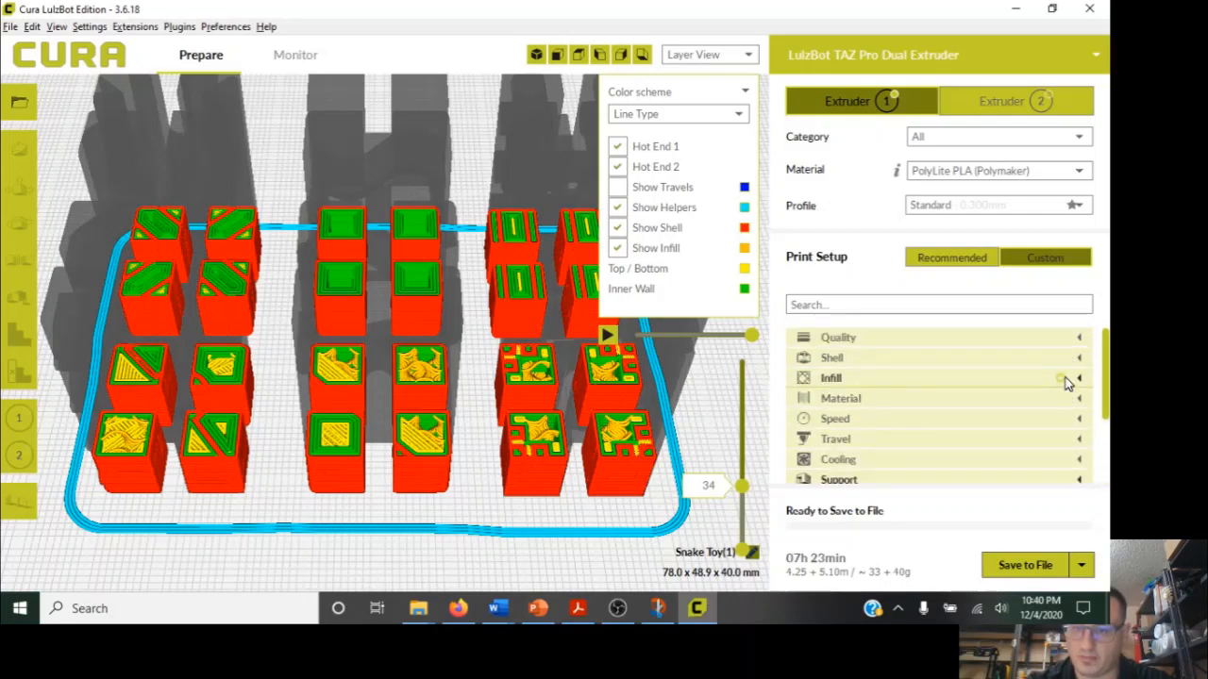
pyautogui.click(1079, 378)
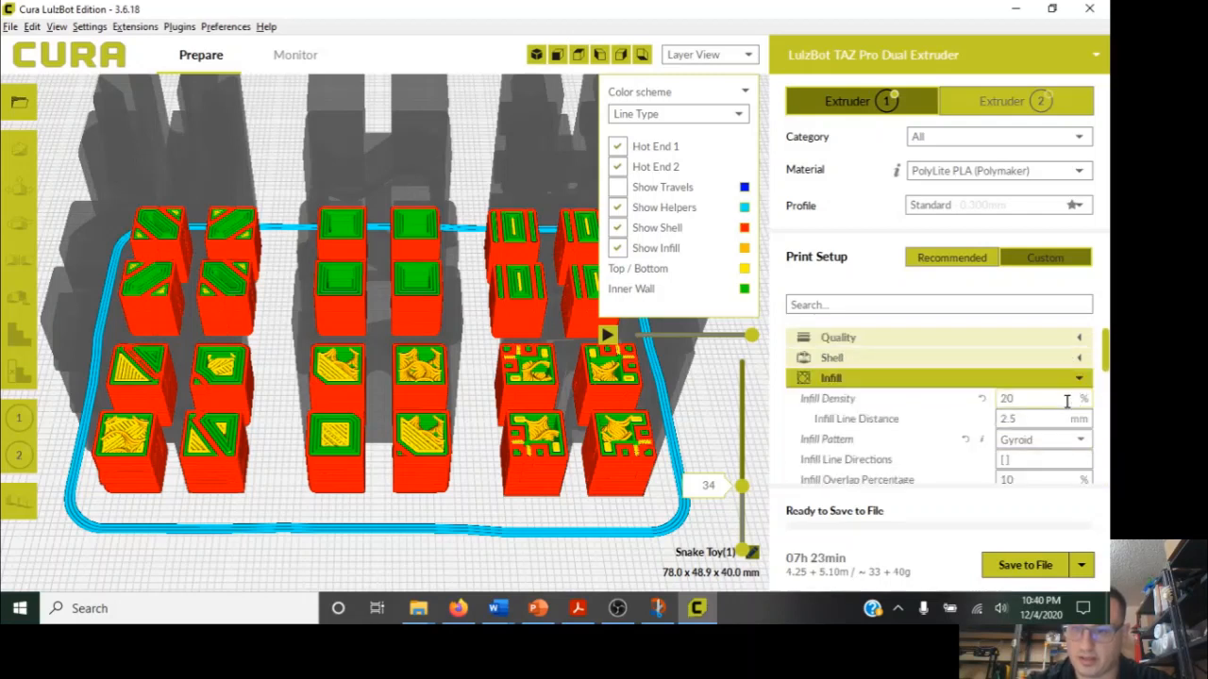
pyautogui.click(1065, 399)
pyautogui.write('10')
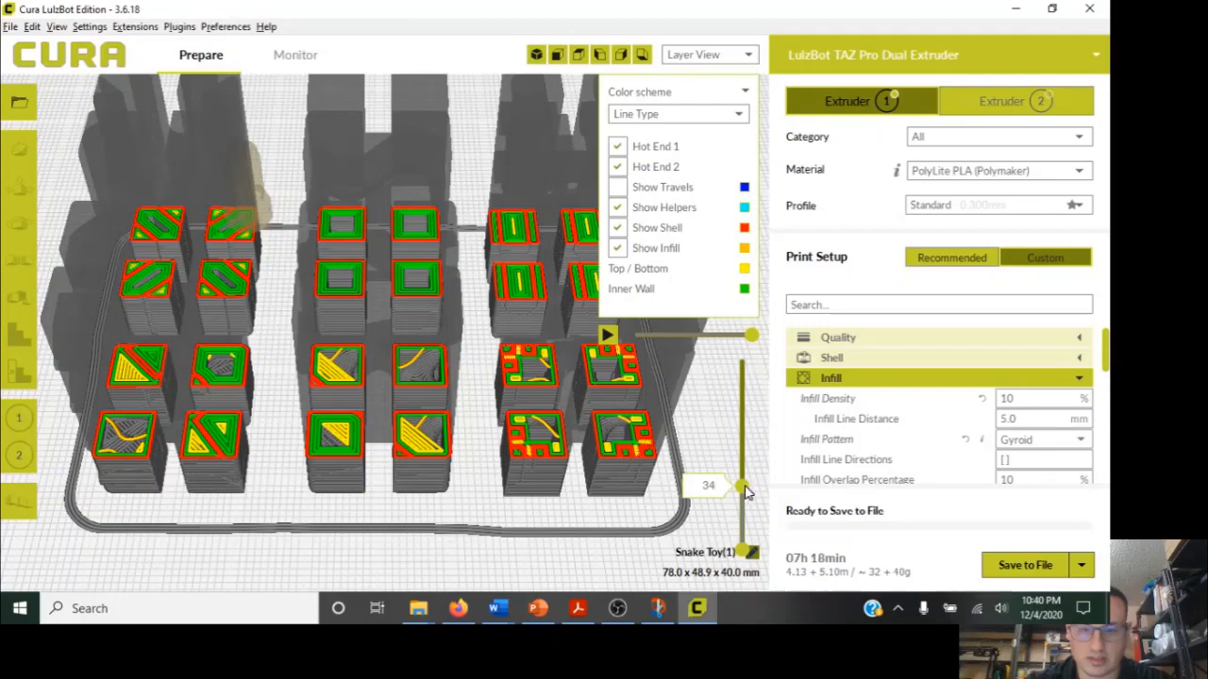
# Examine the sliced blocks from layer 34 up to layer 133 and check the available infill patterns.
pyautogui.moveTo(745, 492); pyautogui.dragTo(770, 359)
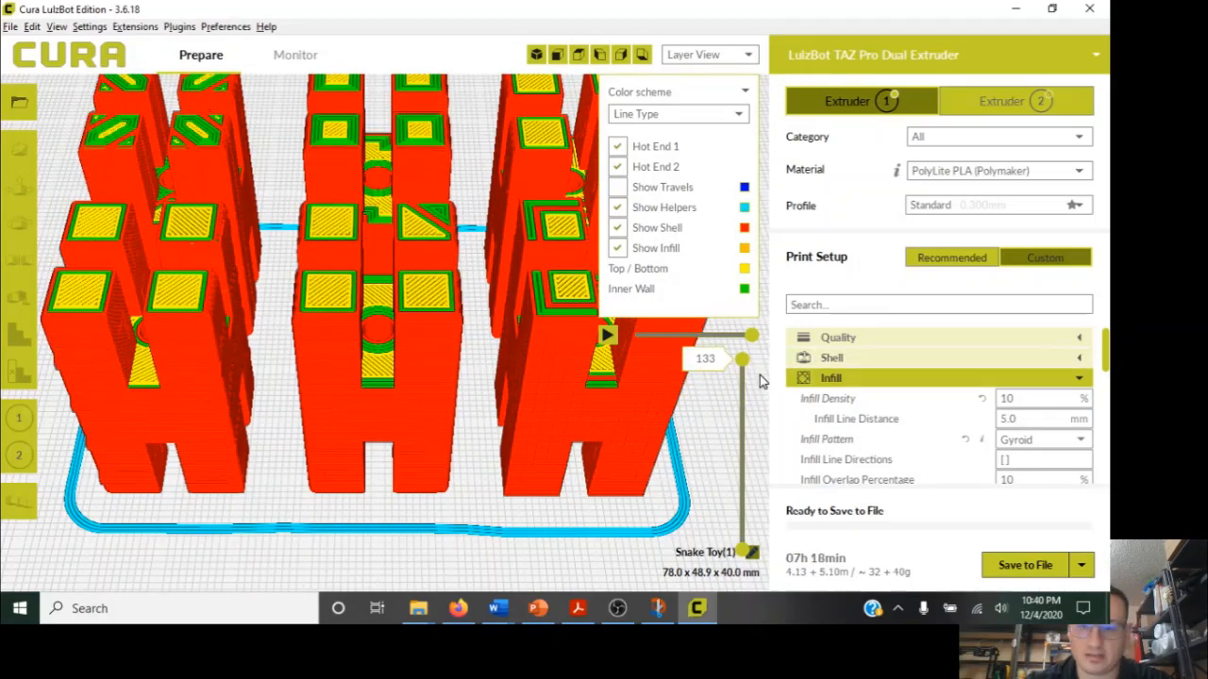
pyautogui.moveTo(745, 387); pyautogui.dragTo(742, 355)
pyautogui.press('Down')
pyautogui.press('Down')
pyautogui.press('Down')
pyautogui.scroll(-3, 737, 404)
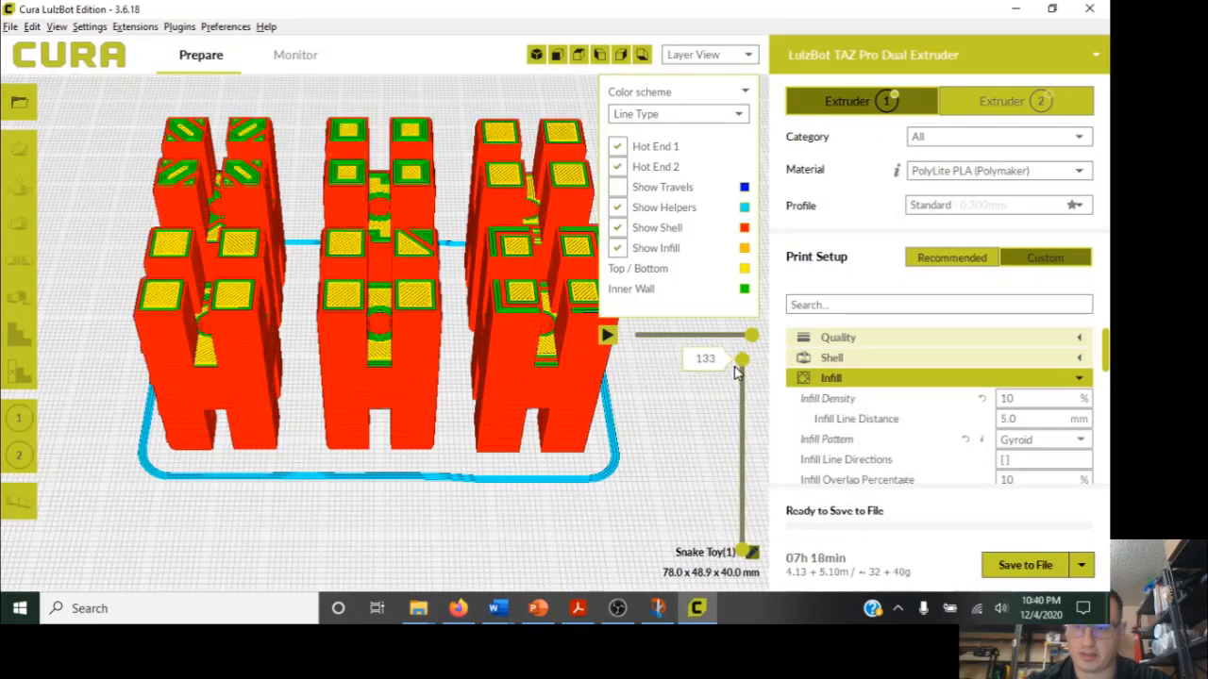
pyautogui.click(1038, 447)
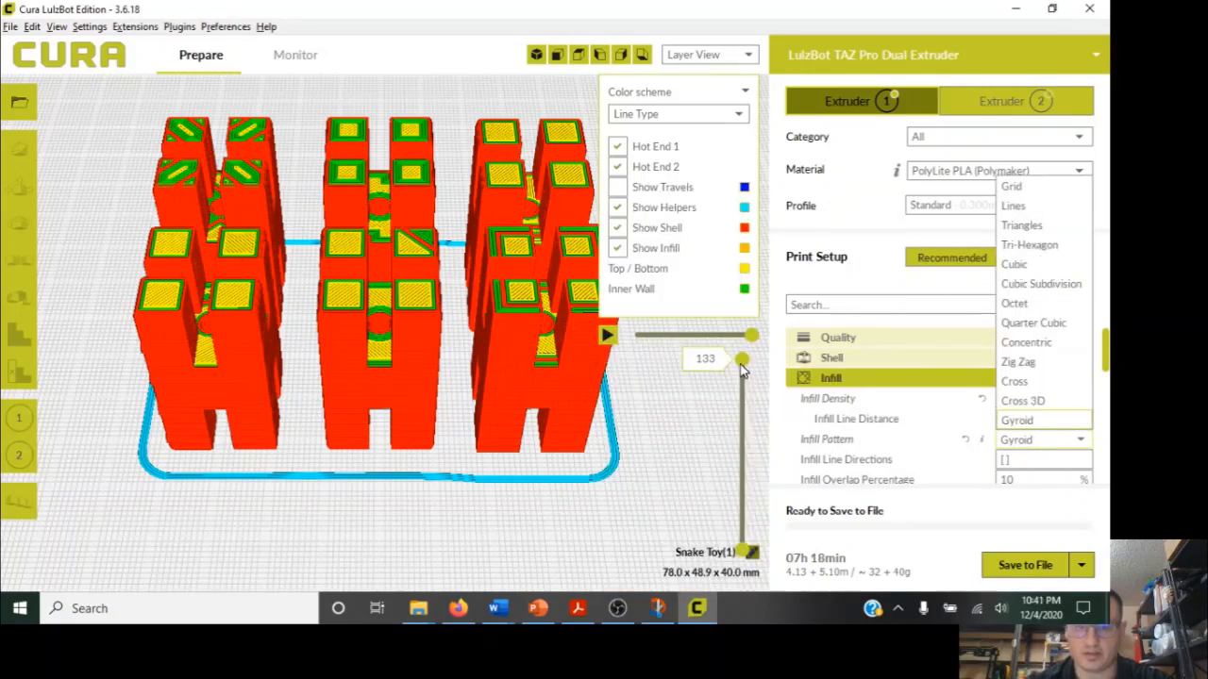
pyautogui.moveTo(742, 363); pyautogui.dragTo(772, 368)
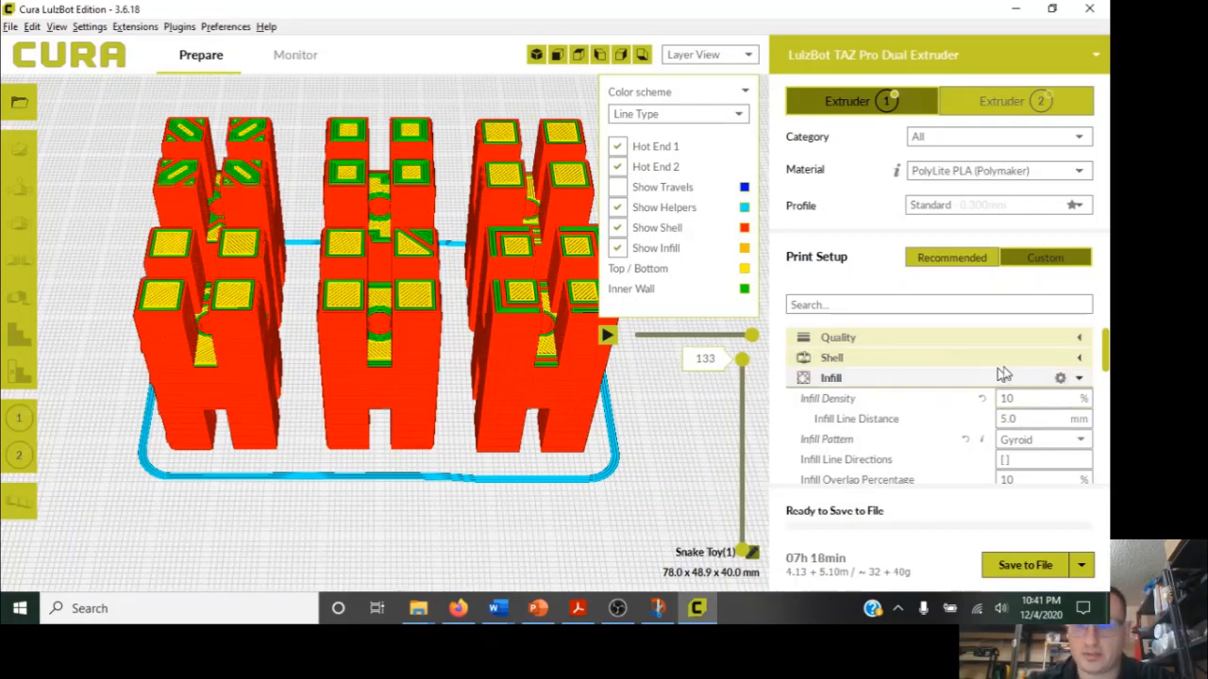
# Close the infill settings and compare the print settings of extruder 2 with those of extruder 1.
pyautogui.click(1080, 378)
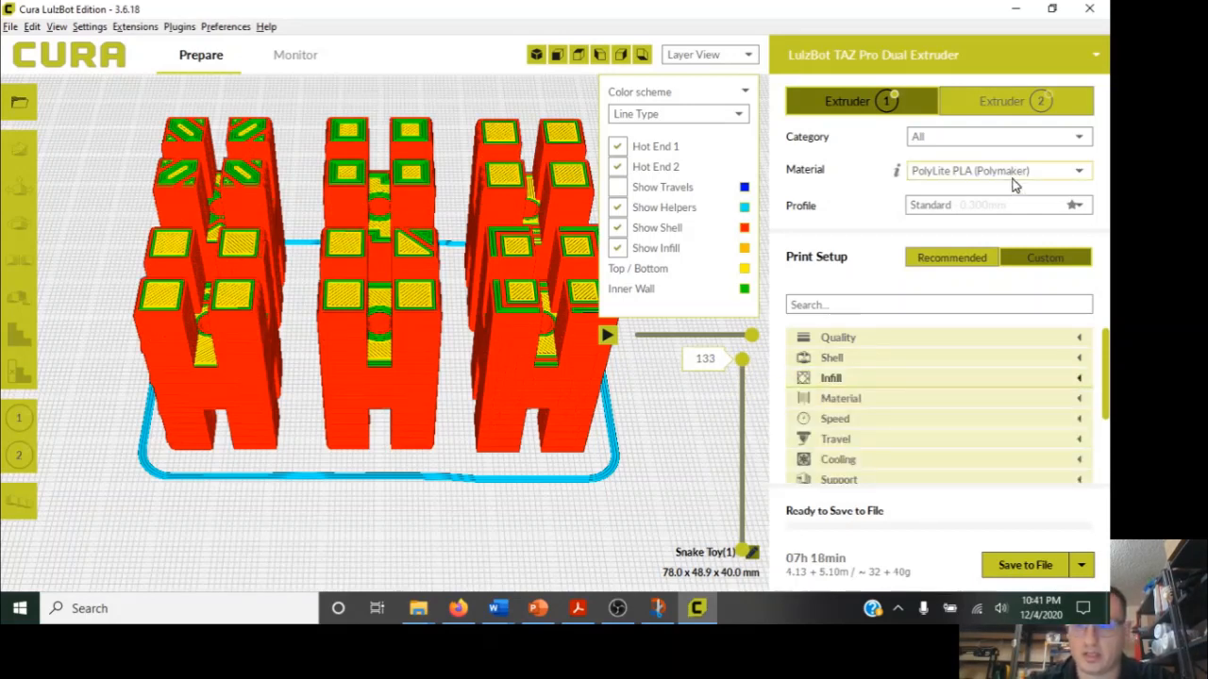
pyautogui.click(1006, 104)
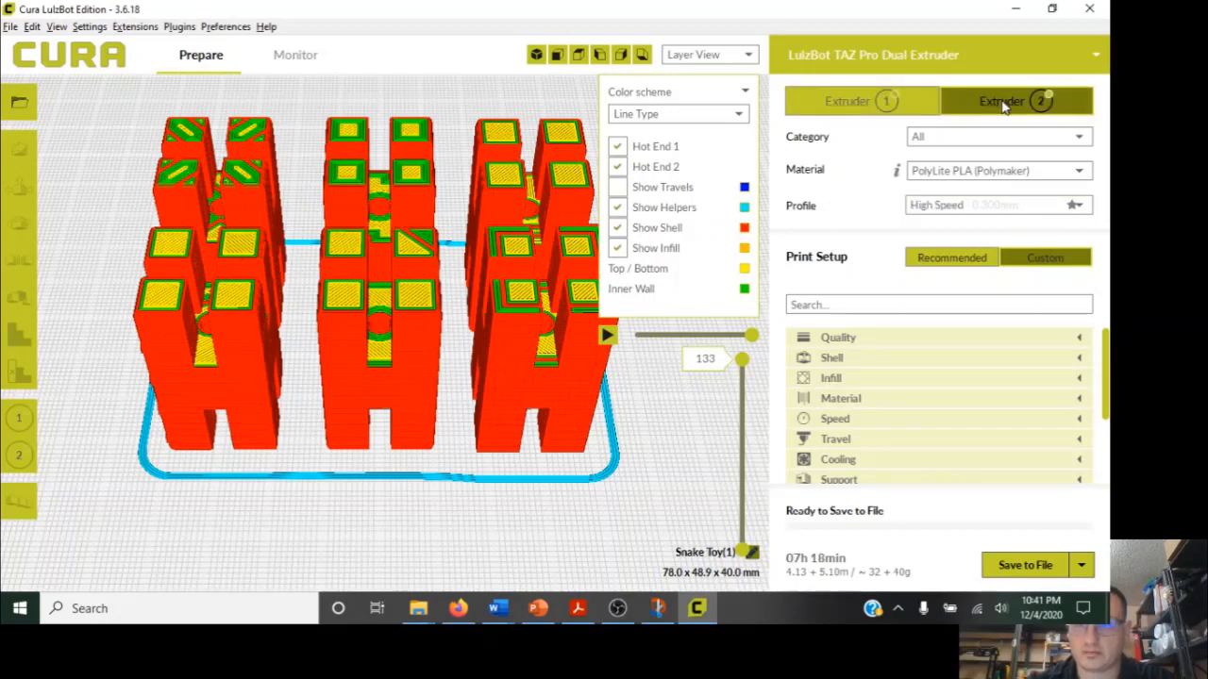
pyautogui.click(873, 103)
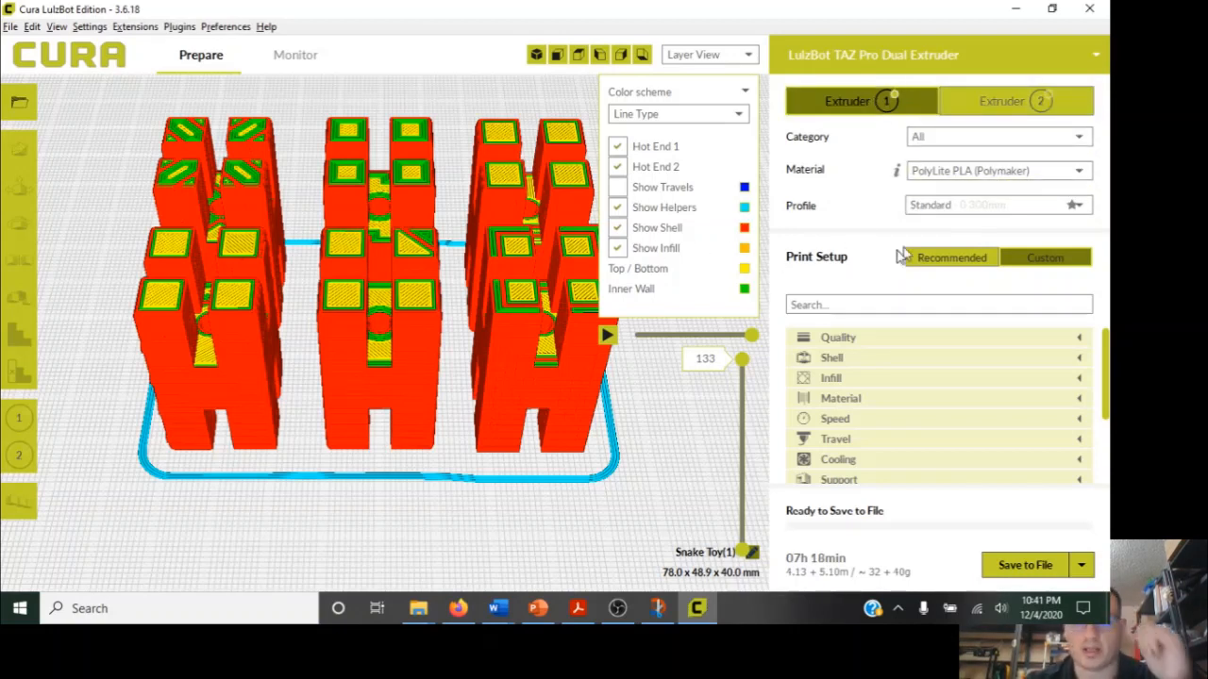
# Inspect the blocks' sliced layers at layers 63 and 116 and look over the print setting categories.
pyautogui.moveTo(744, 362); pyautogui.dragTo(742, 462)
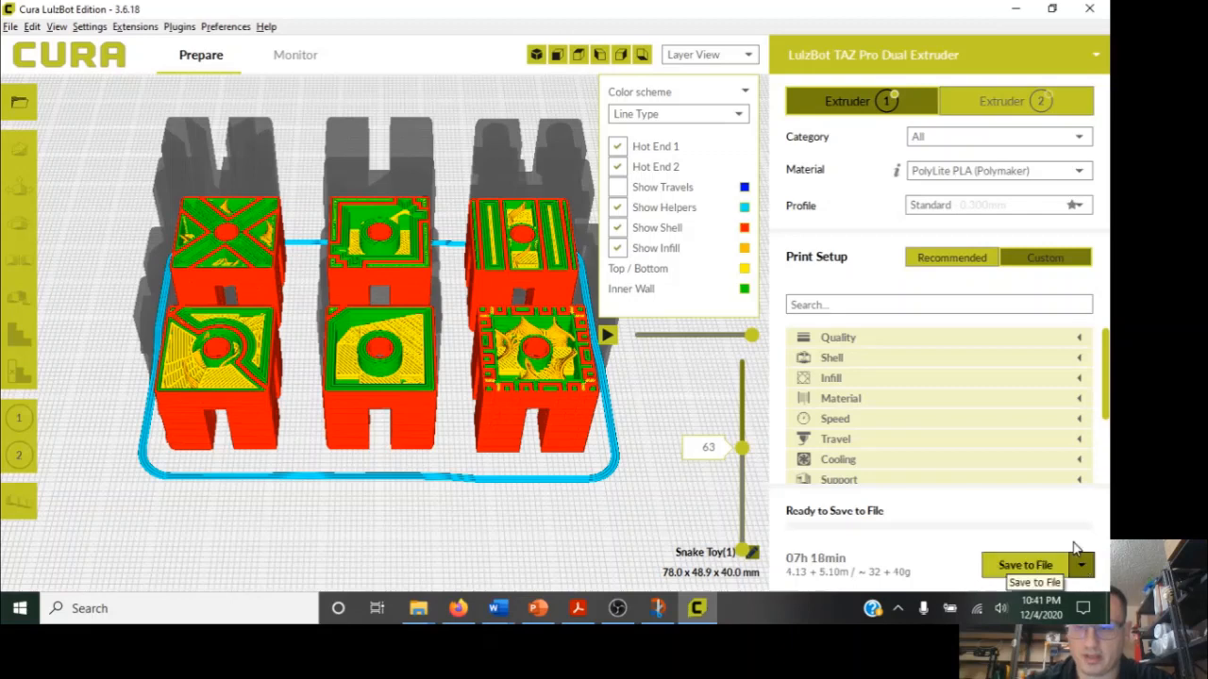
pyautogui.scroll(-3, 1041, 411)
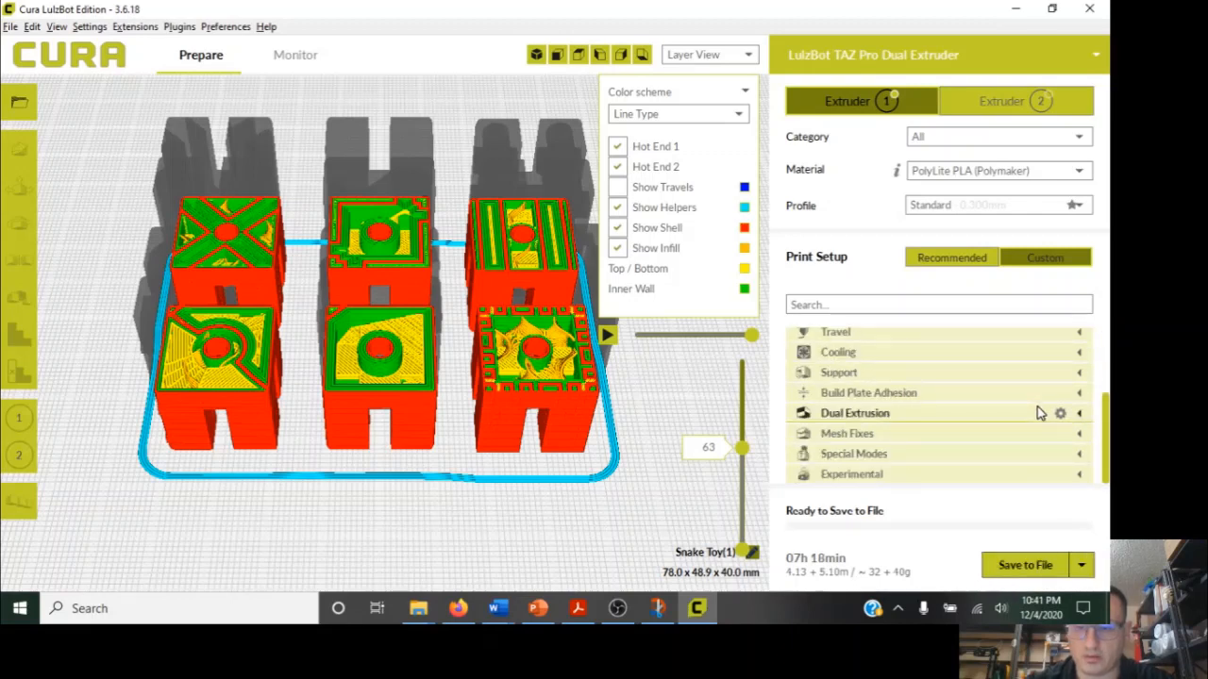
pyautogui.scroll(3, 1041, 411)
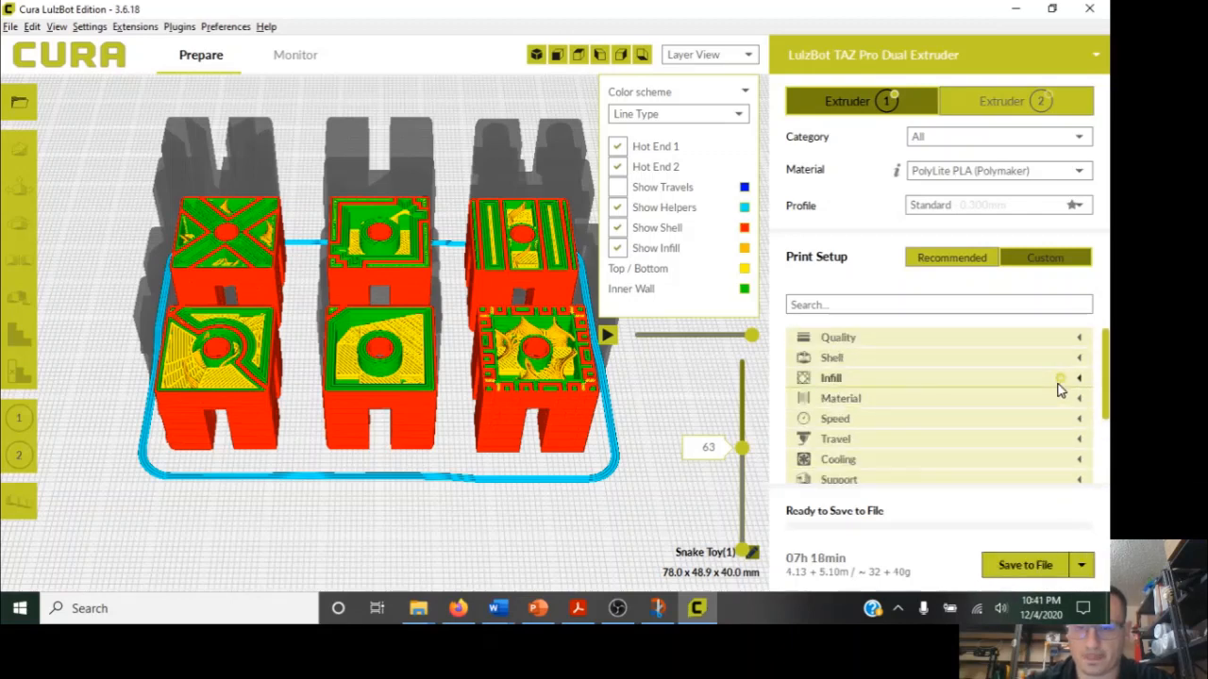
pyautogui.moveTo(740, 436); pyautogui.dragTo(724, 374)
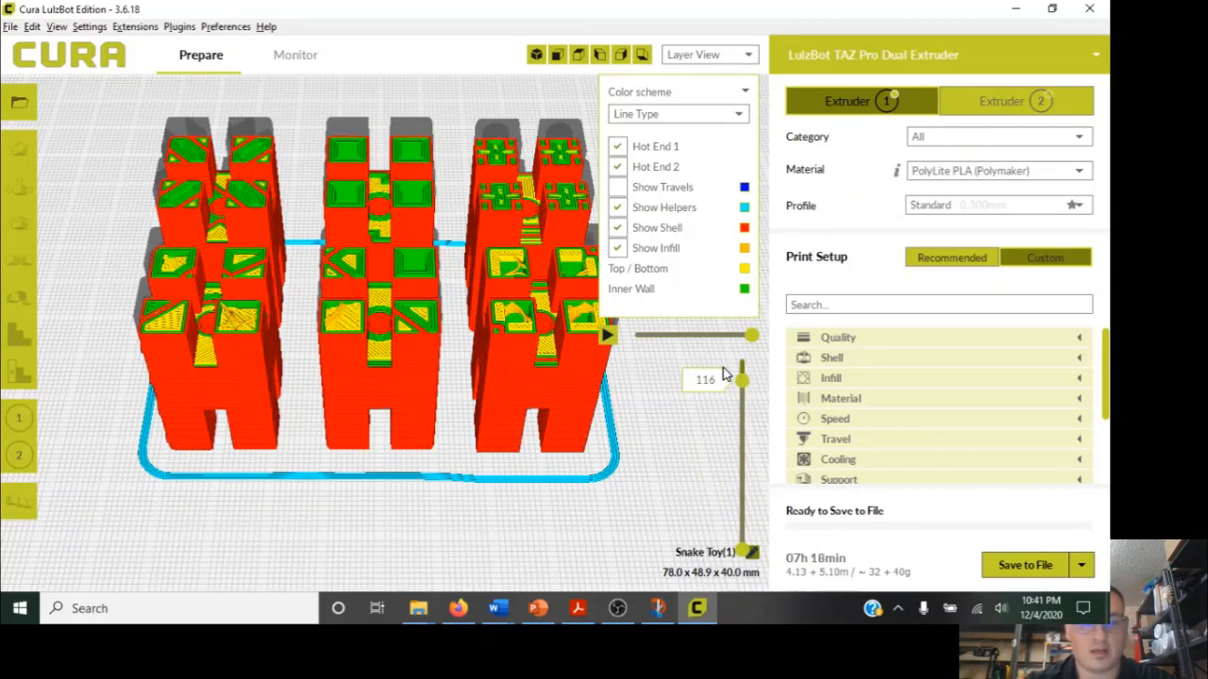
# Choose the removable drive as the output destination and save the sliced Snake Toy G-code to it.
pyautogui.click(1082, 567)
pyautogui.click(1009, 605)
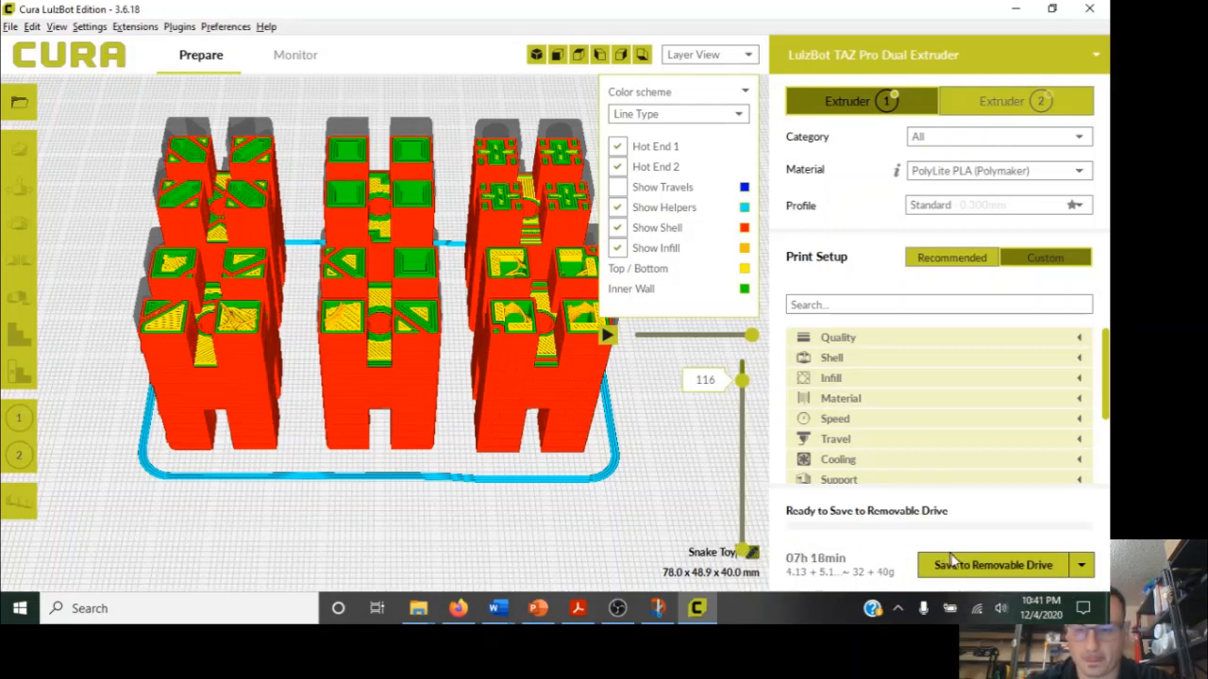
pyautogui.click(974, 576)
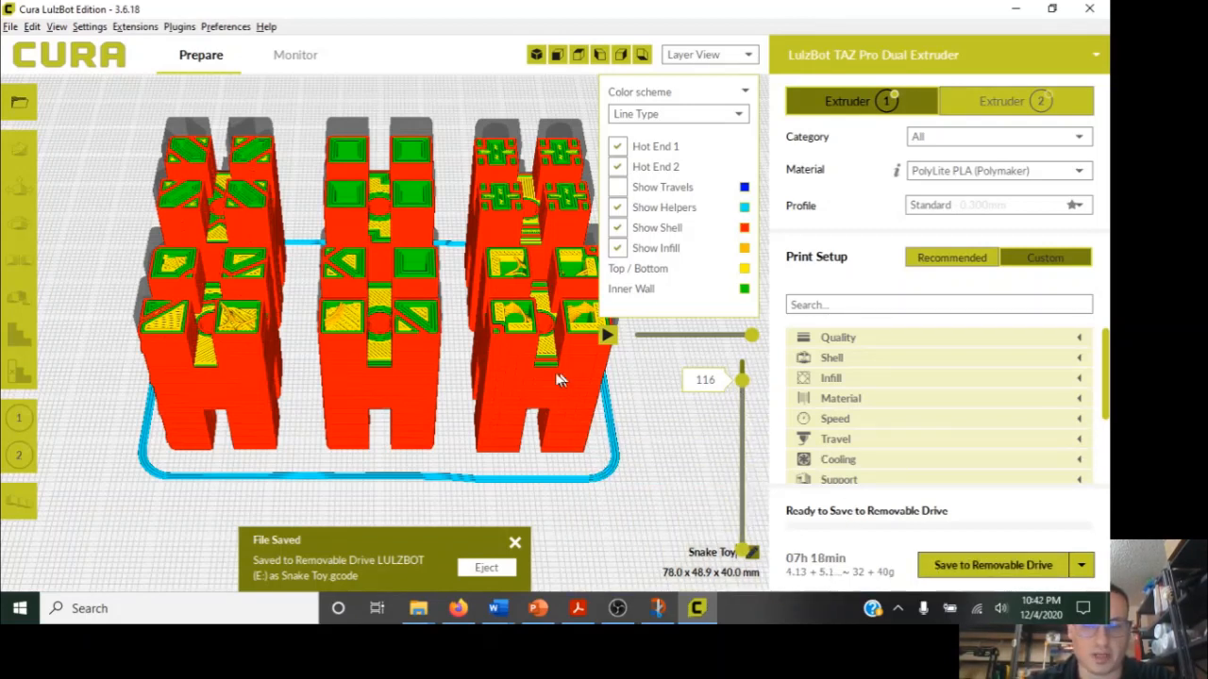
pyautogui.click(618, 608)
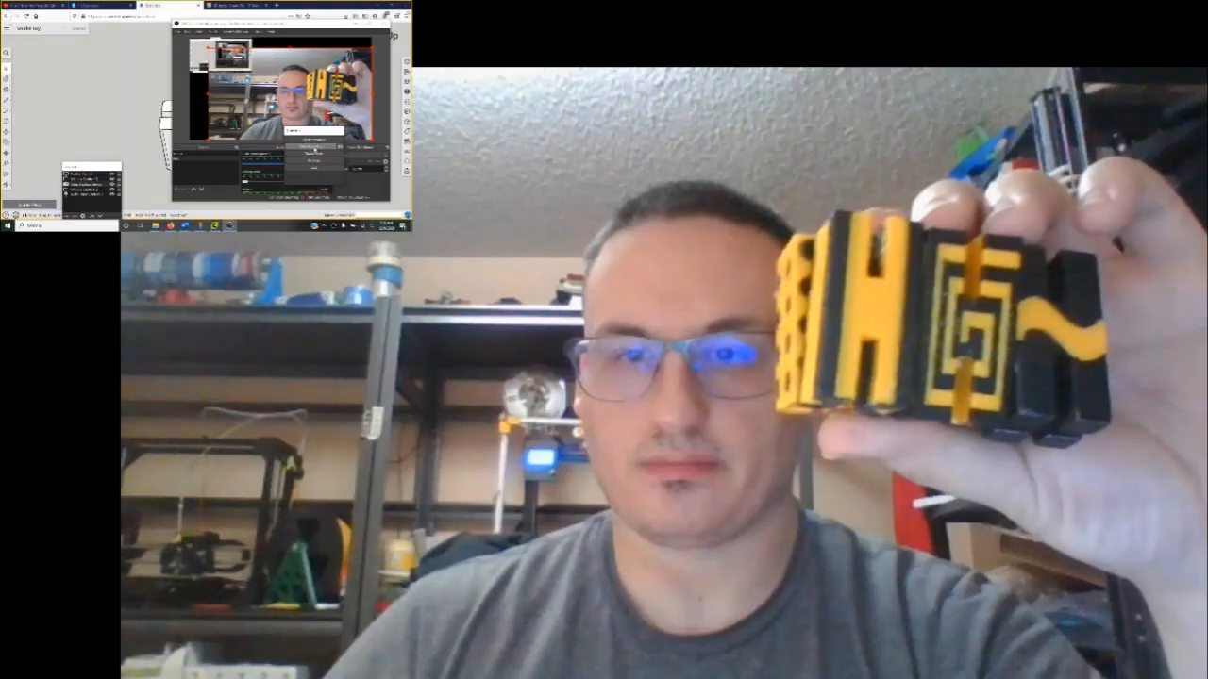